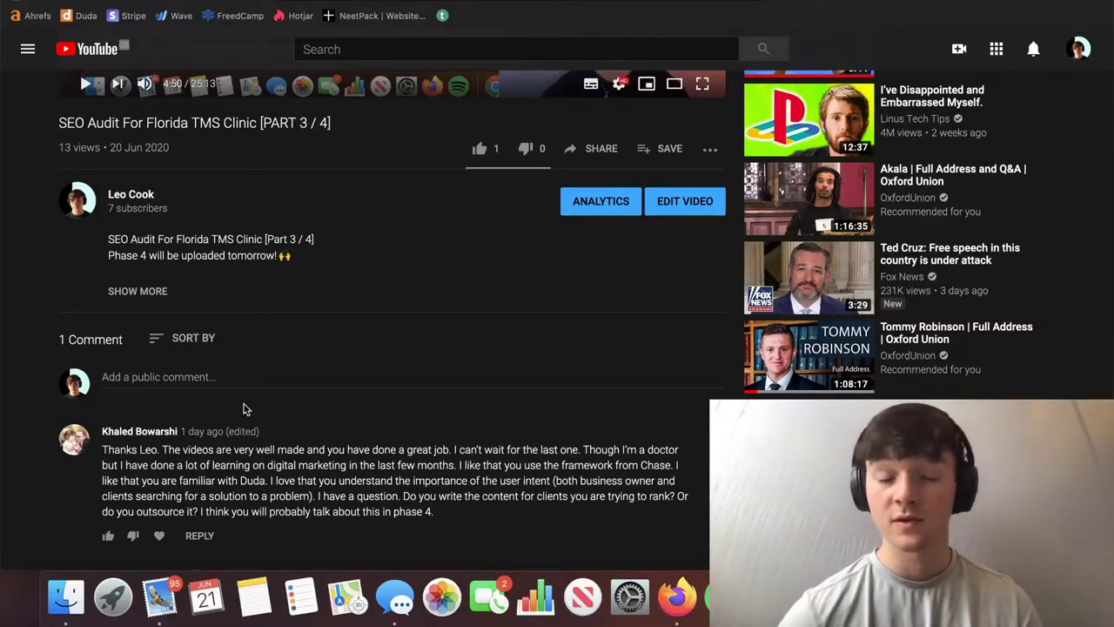
- Switch to the Phase 4 sheet of the SEO audit, select an empty cell below the checklist and close the find box
left_click_drag(243, 405, 245, 379)
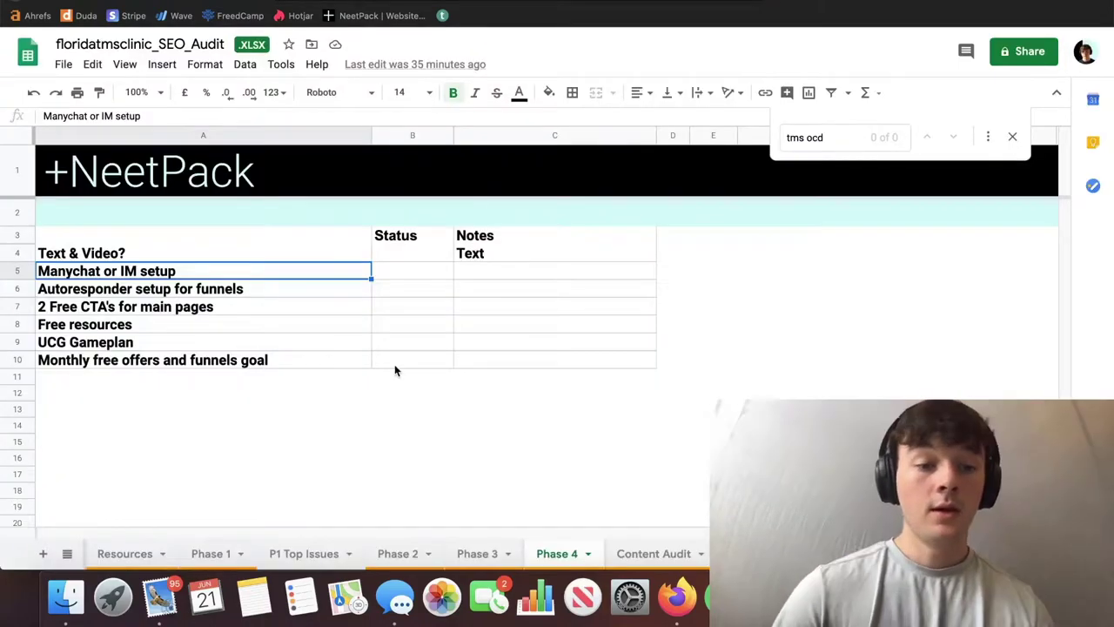
left_click(415, 461)
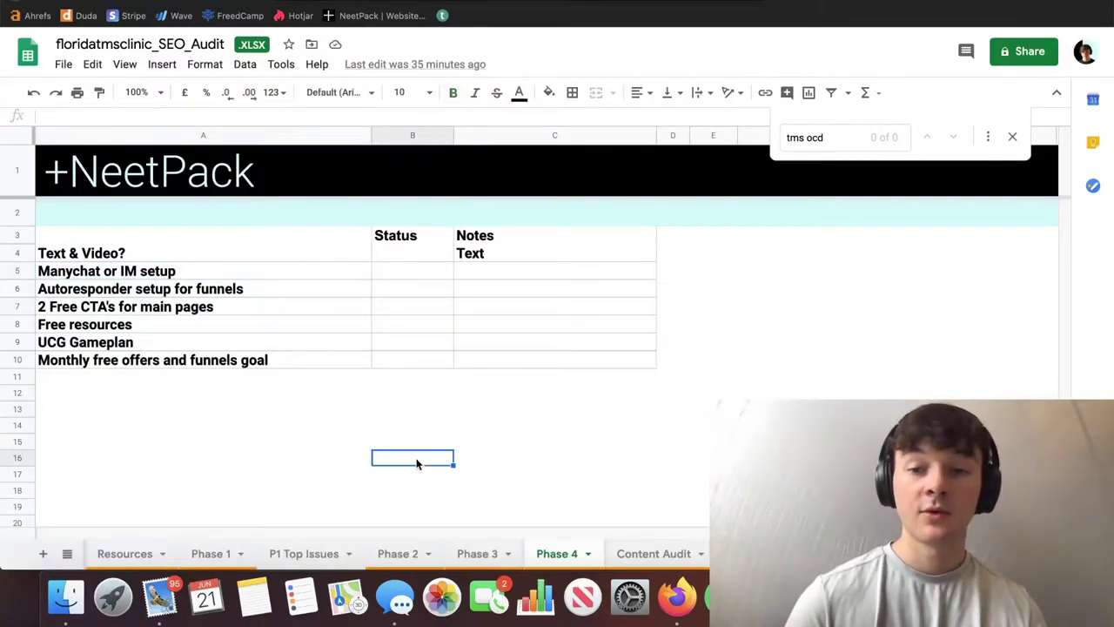
left_click(1012, 136)
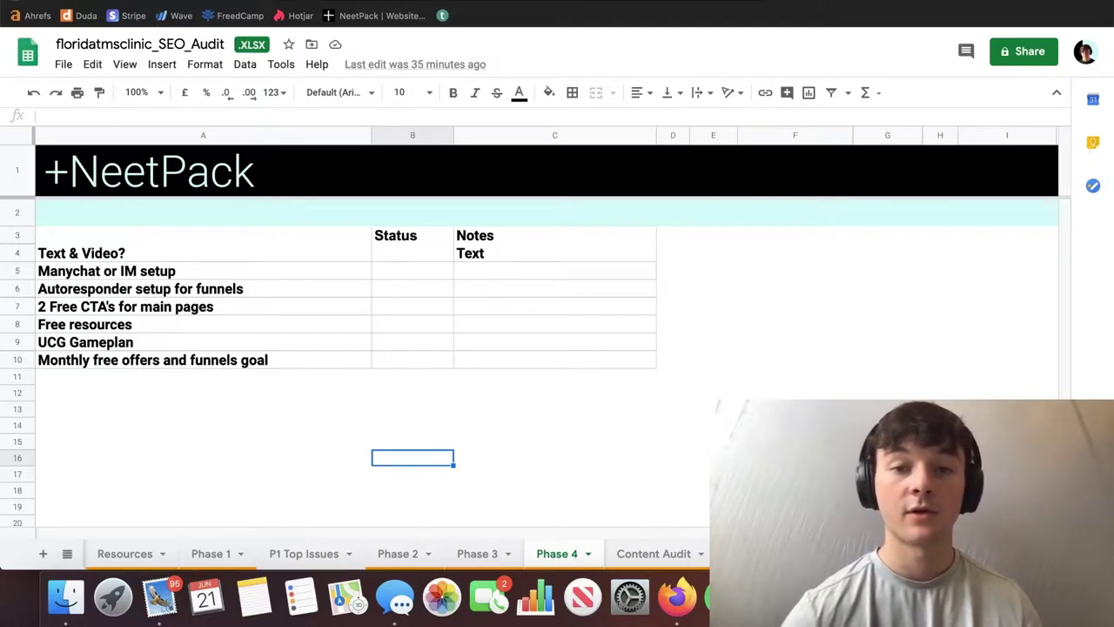
- Leave the audit spreadsheet and open the online whiteboard at awwapp.com
key("super+Tab")
key("super+l")
type("awwapp.com")
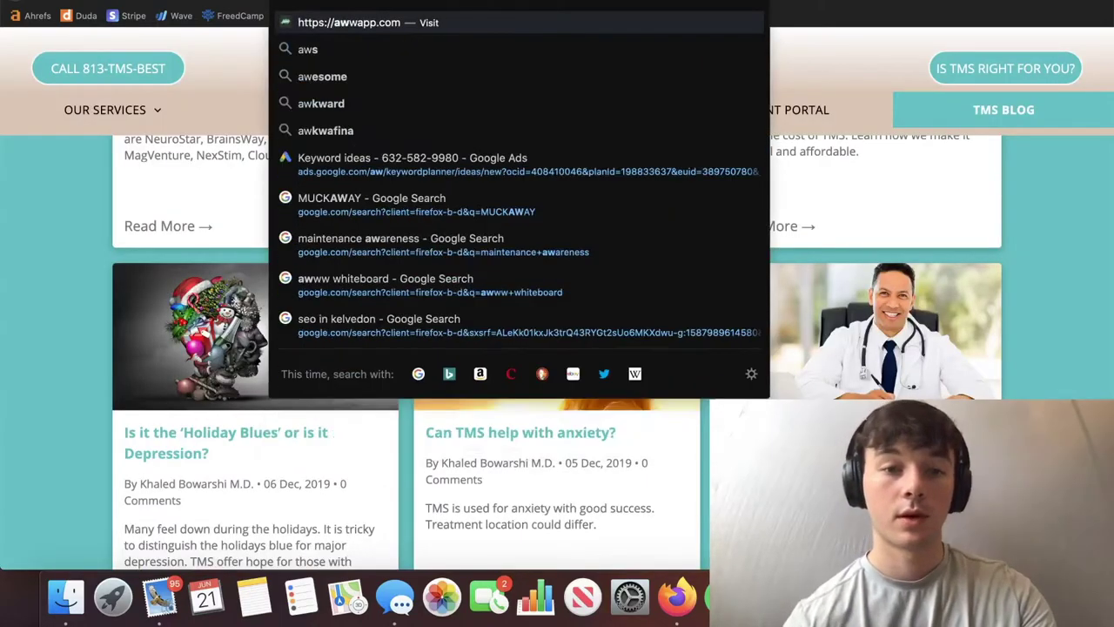
key("Return")
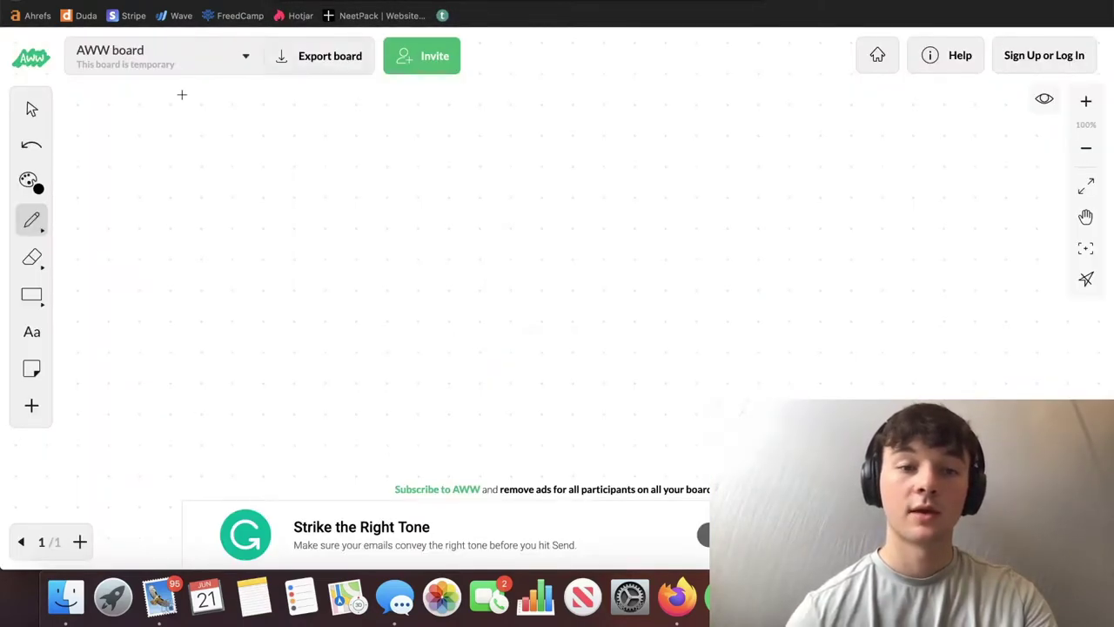
- Add a text label reading "Text or Video" in the upper part of the blank board
left_click(31, 331)
left_click(282, 174)
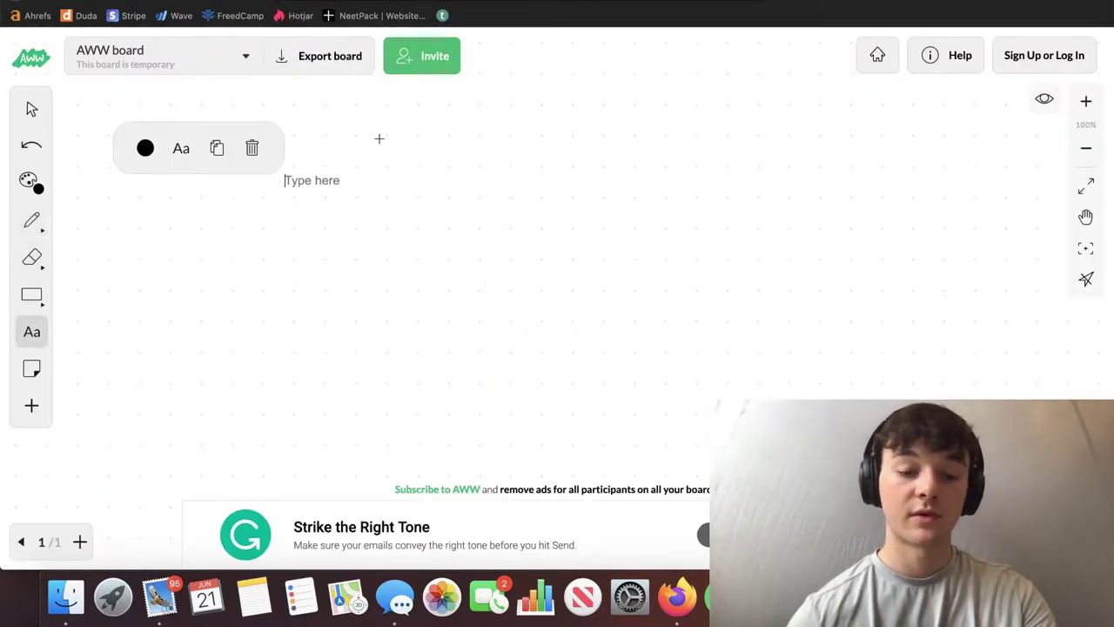
type("Text o")
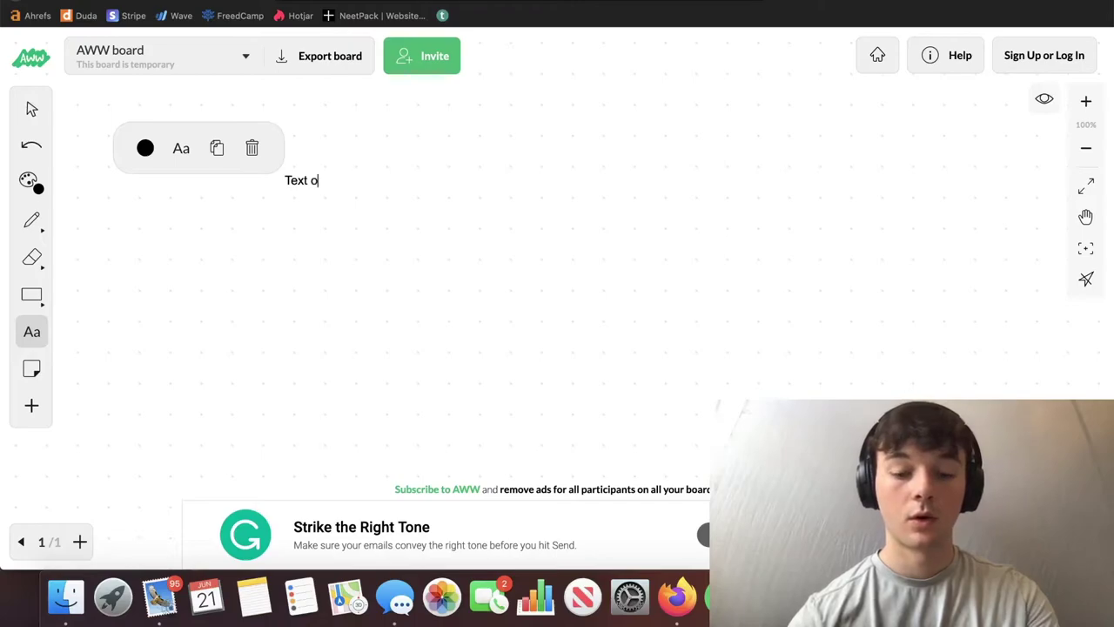
type("r Video")
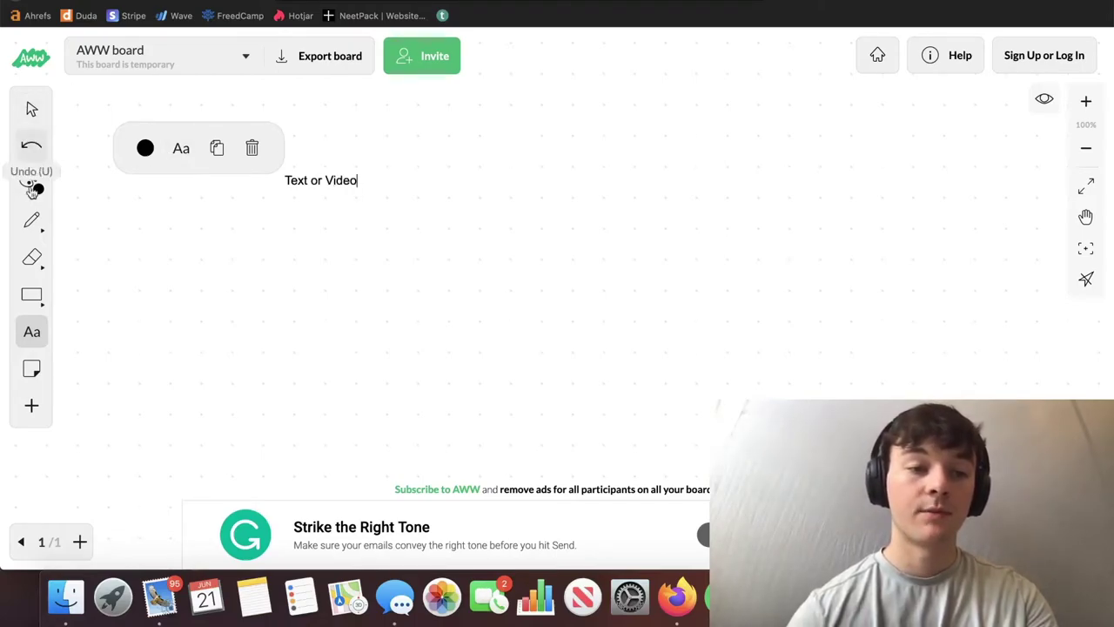
left_click(40, 329)
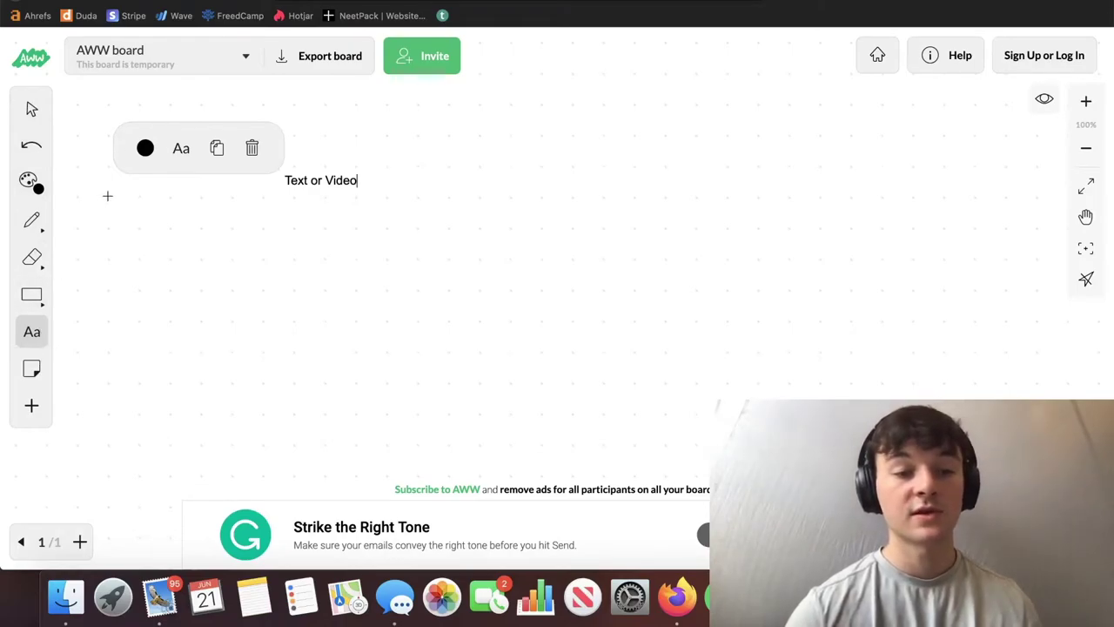
- Draw two freehand curves with the pen from either end of the "Text or Video" label, converging at a point below it
left_click(32, 219)
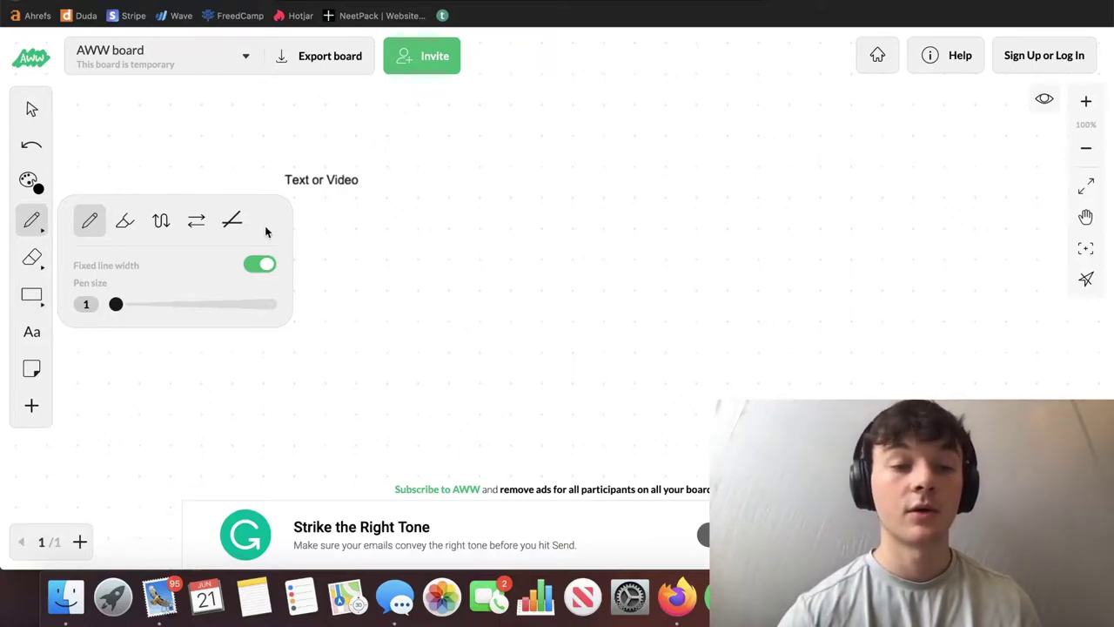
mouse_move(275, 179)
left_mouse_down()
mouse_move(238, 186)
mouse_move(220, 272)
mouse_move(305, 361)
left_mouse_up()
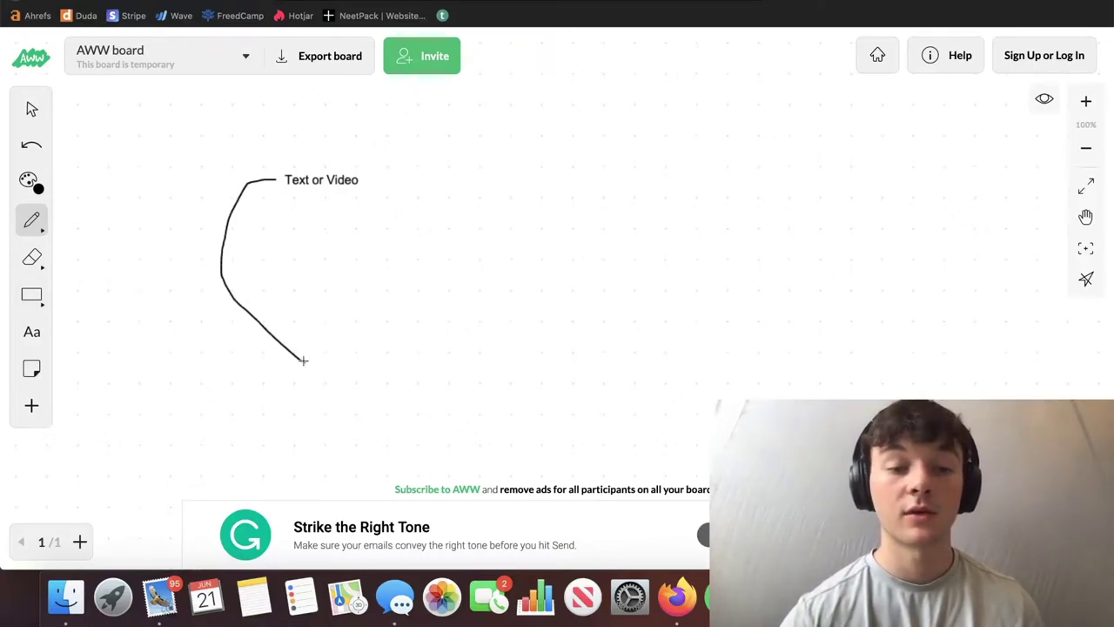
mouse_move(363, 179)
left_mouse_down()
mouse_move(398, 203)
mouse_move(367, 342)
mouse_move(350, 355)
left_mouse_up()
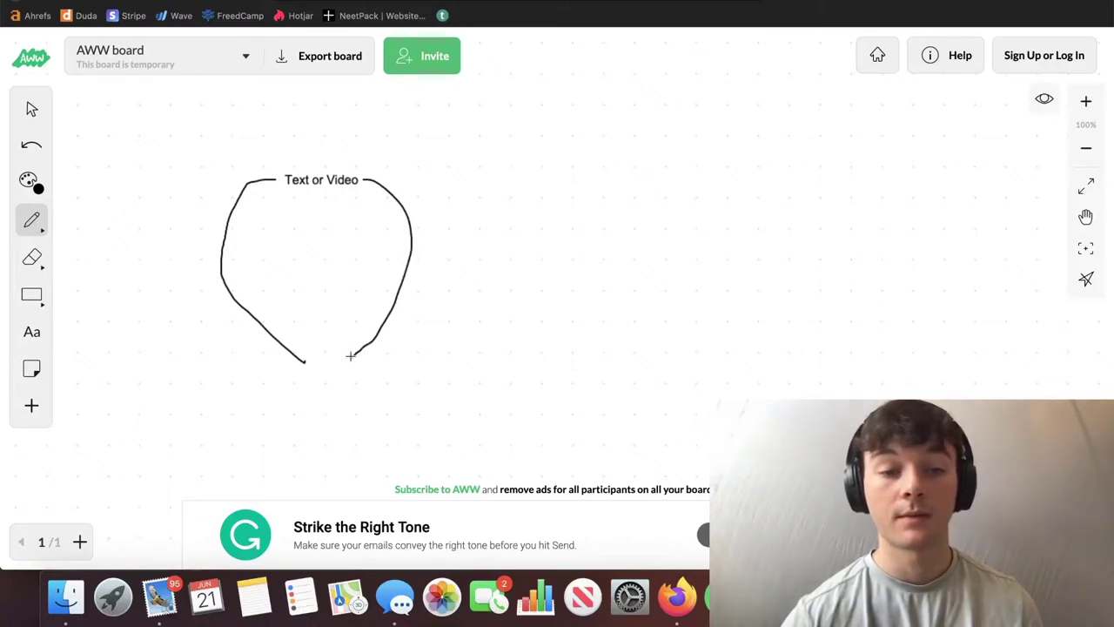
- Add an "OPT IN" text label and position it between the lower ends of the two curves
left_click(31, 331)
left_click(350, 382)
type("OPT IN")
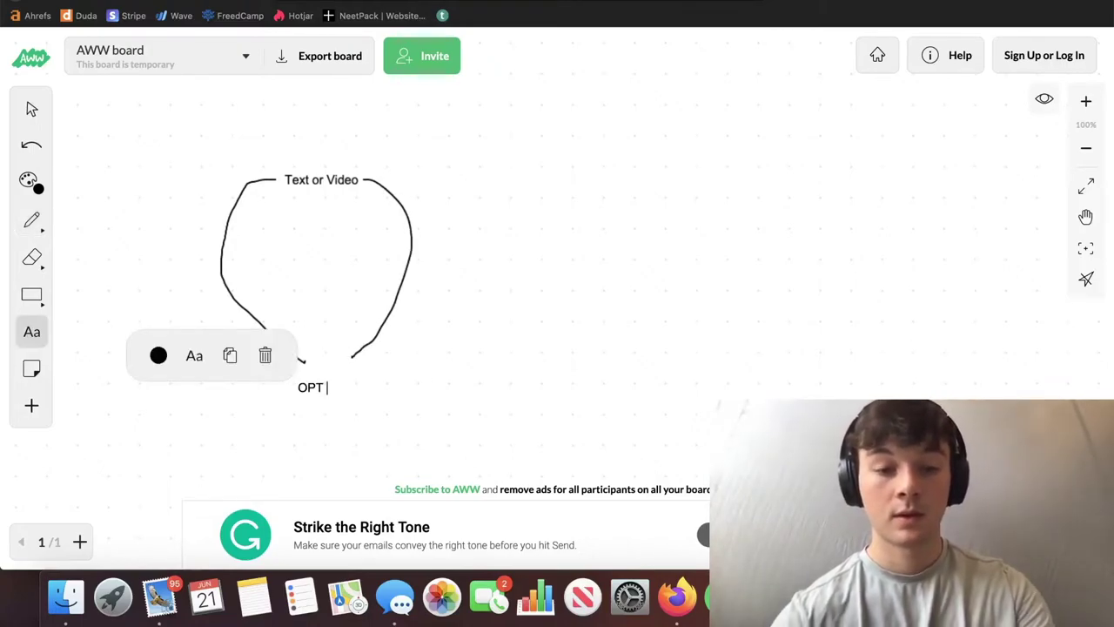
left_click(32, 107)
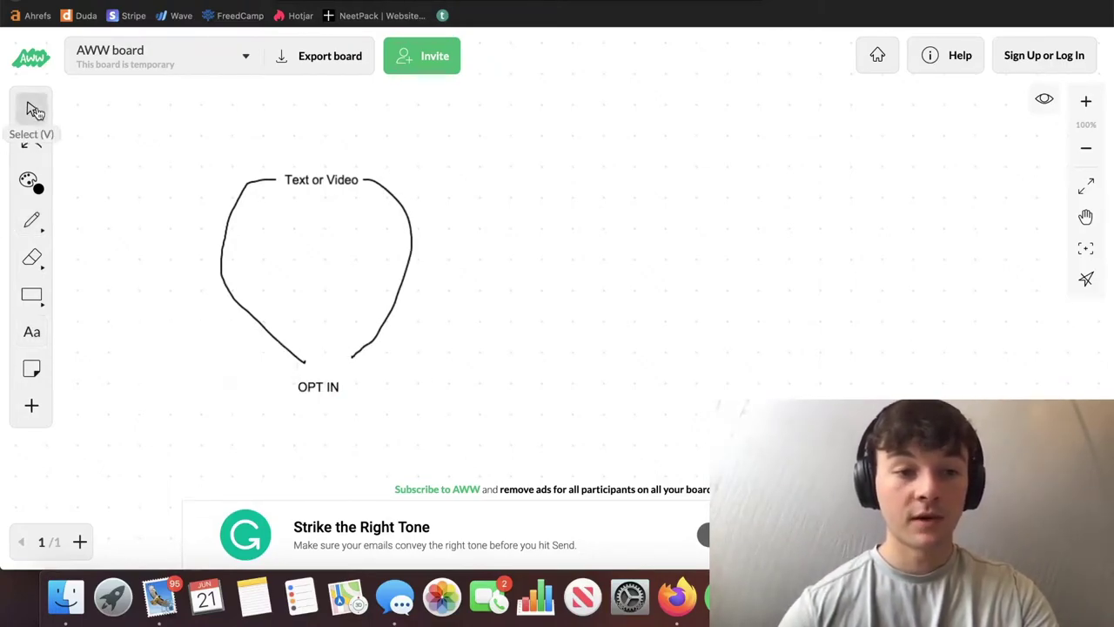
left_click_drag(312, 387, 323, 368)
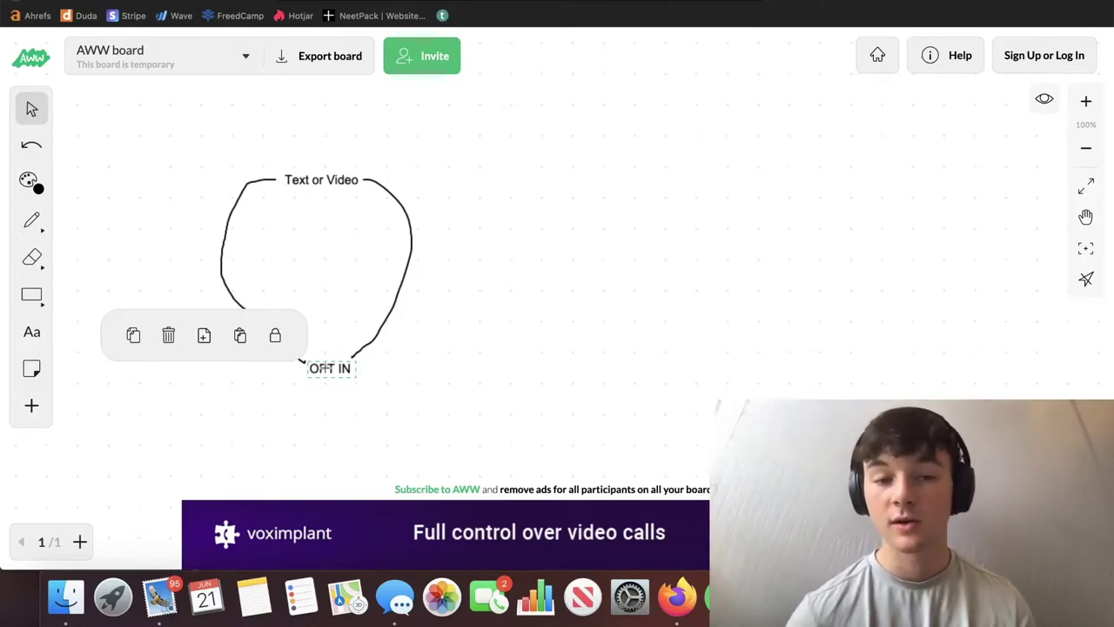
- Add a "trust & value" text label on the empty area to the right of the funnel shape
left_click(31, 332)
left_click(641, 247)
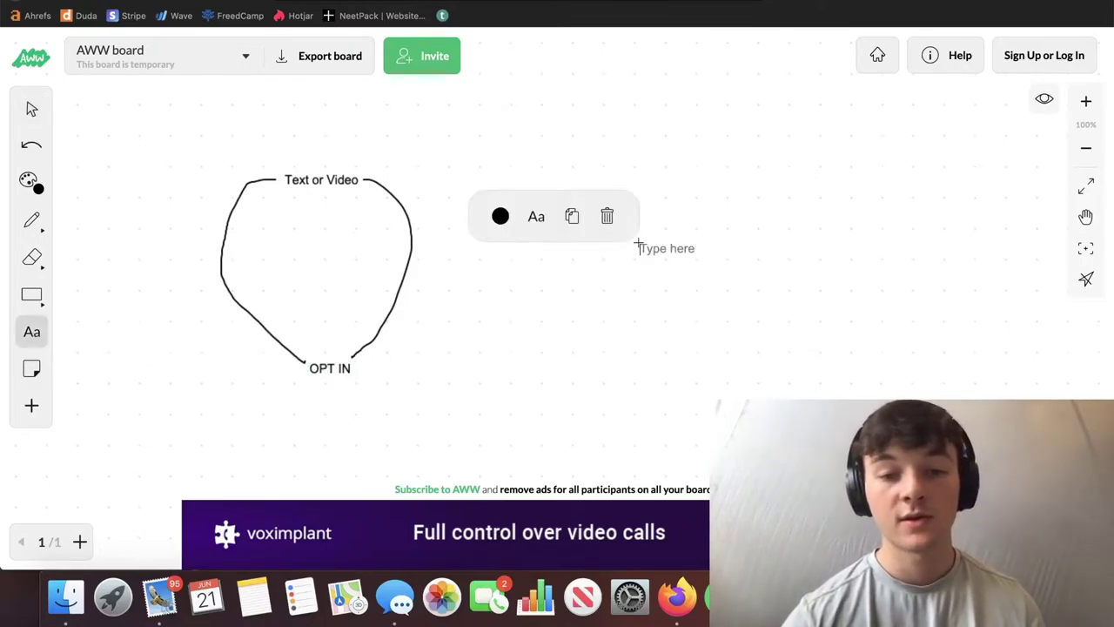
type("trust")
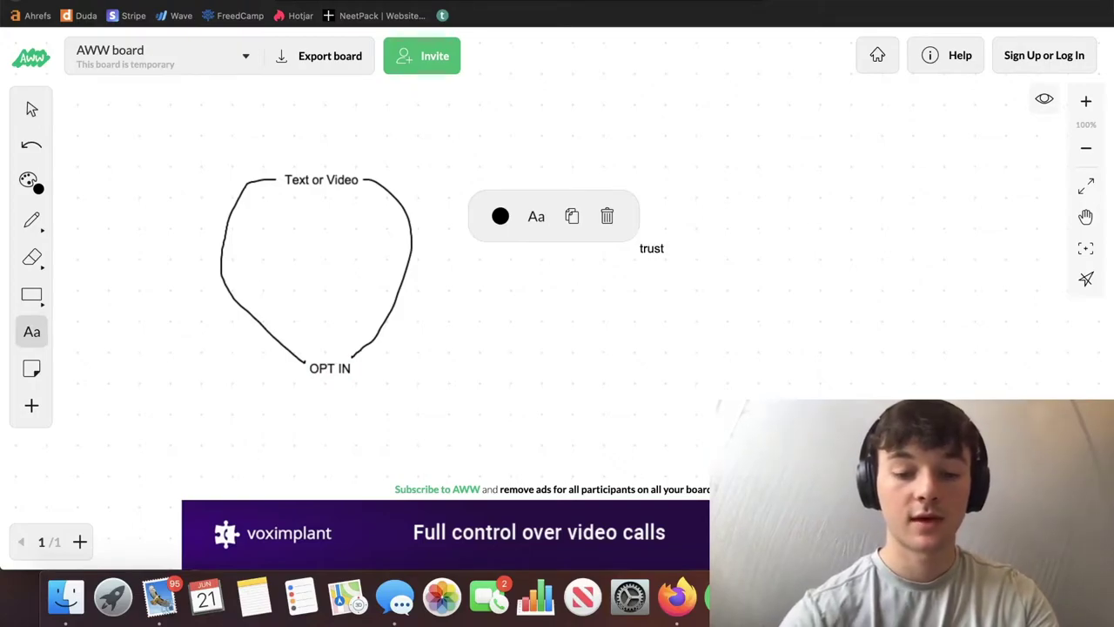
type(" & value")
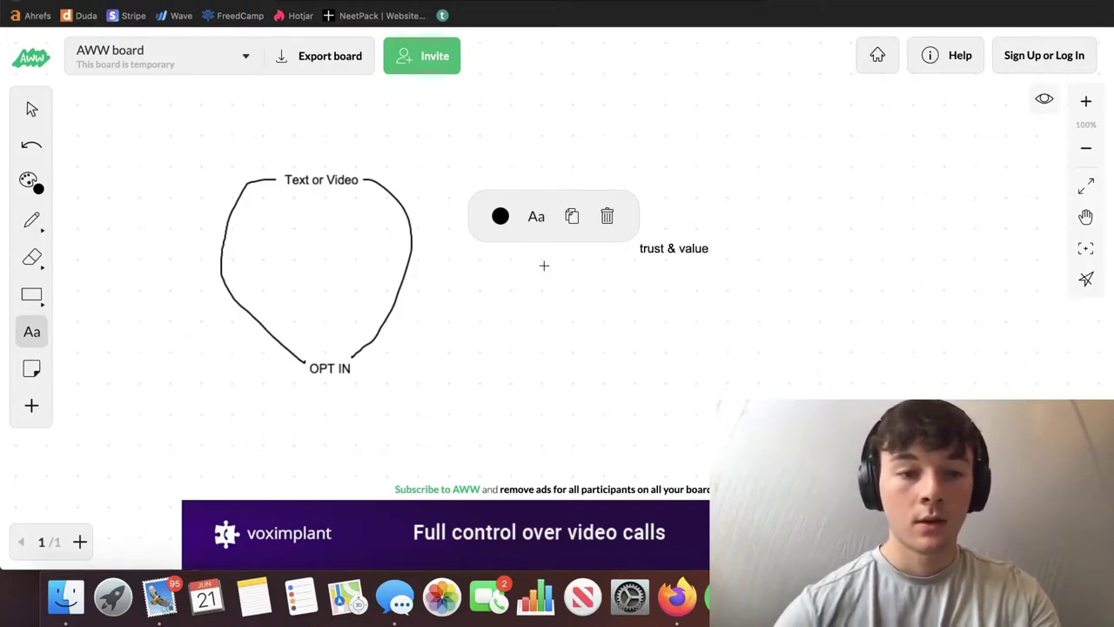
- Circle the "trust & value" label freehand and connect it to "OPT IN" with a pen line
left_click(31, 219)
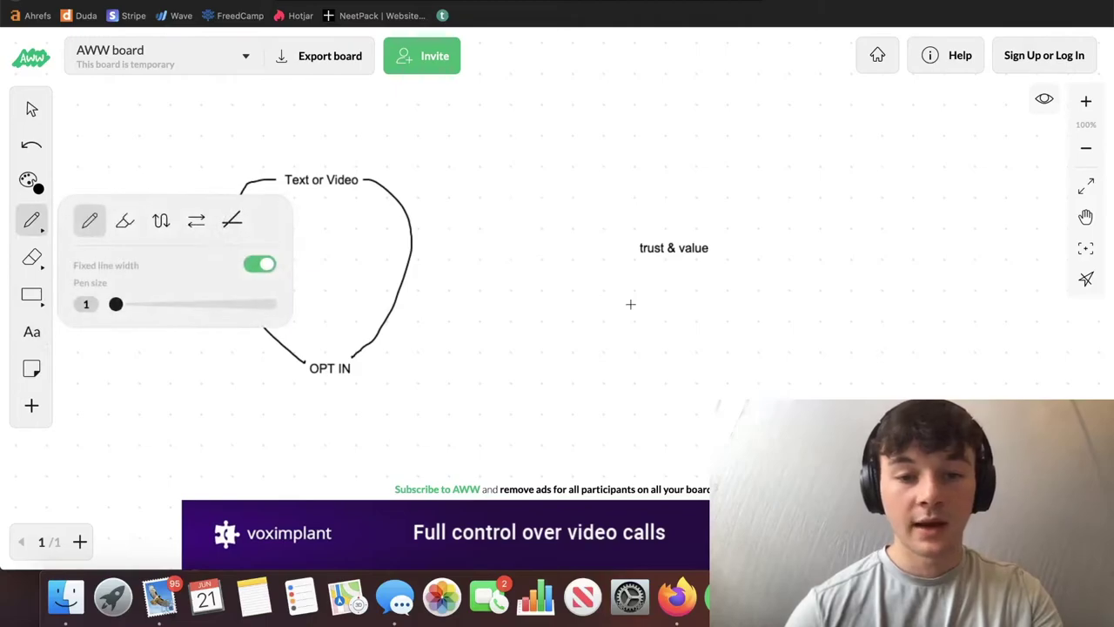
mouse_move(685, 229)
left_mouse_down()
mouse_move(664, 229)
mouse_move(646, 280)
mouse_move(722, 248)
mouse_move(686, 229)
left_mouse_up()
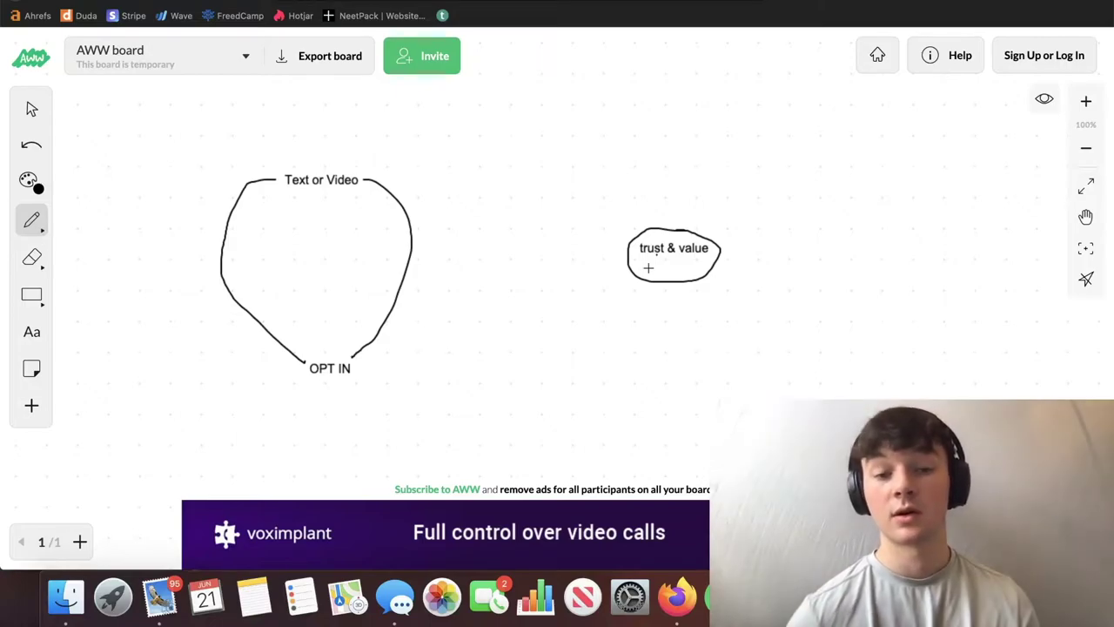
left_click_drag(636, 277, 355, 368)
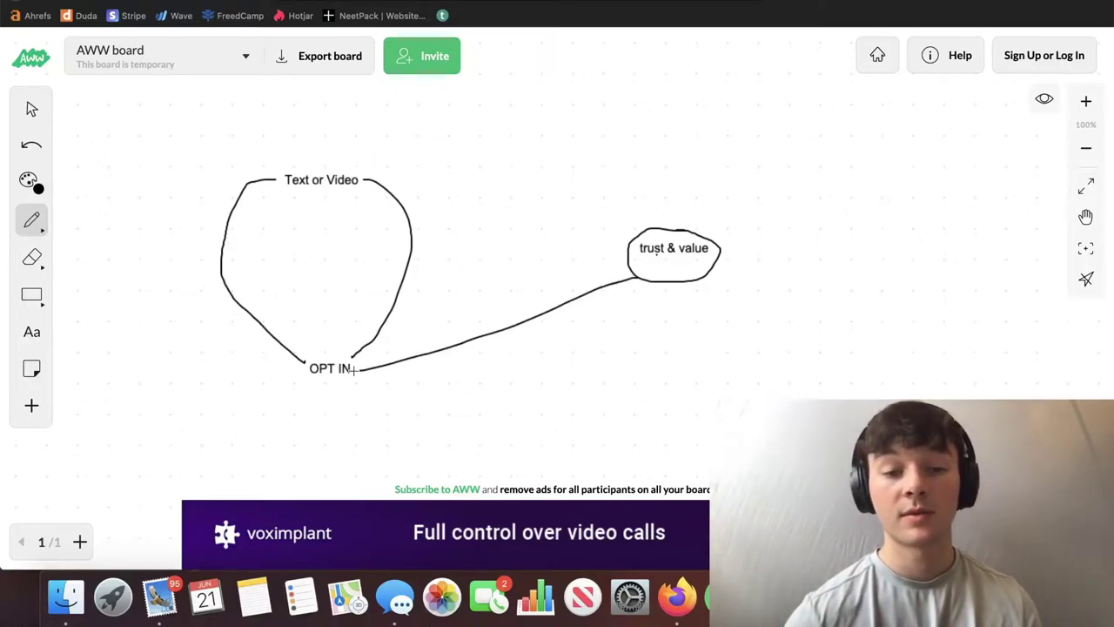
- Add a "FREE" text label at the end of the lower branch leading from "OPT IN"
key("t")
left_click(489, 419)
type("FREE")
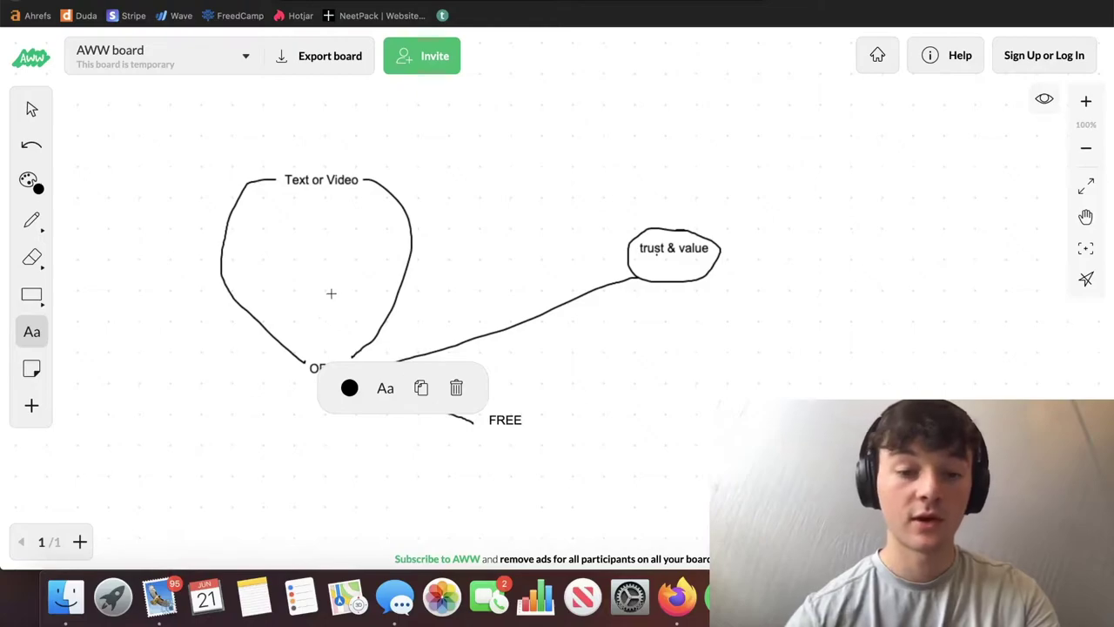
key("Escape")
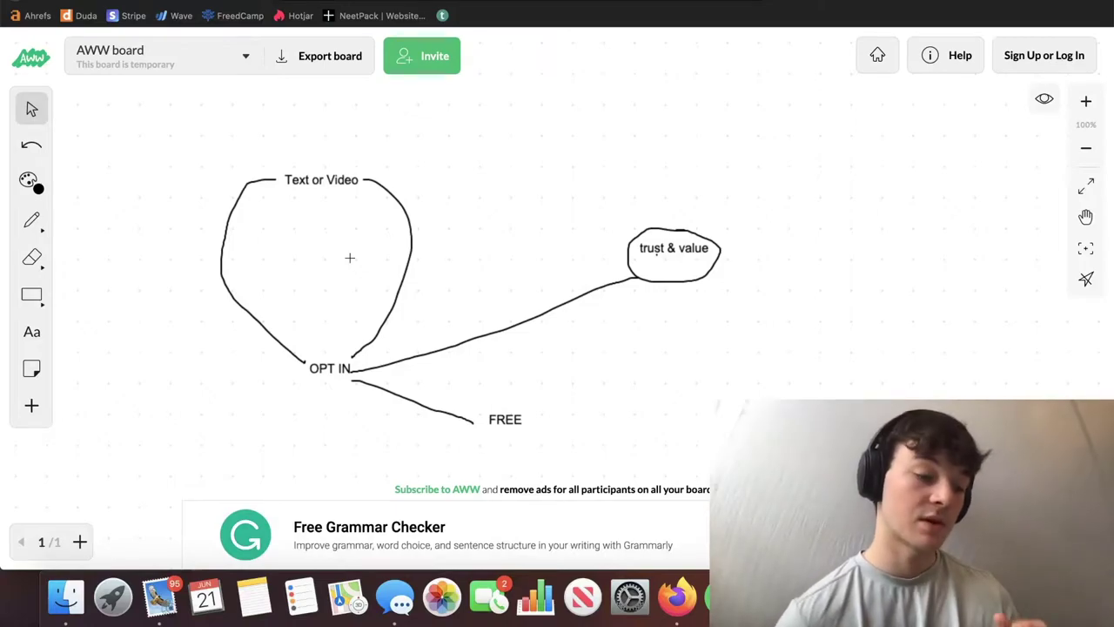
- Draw a pen line from the "FREE" label up and to the right, ending below "trust & value"
left_click(33, 331)
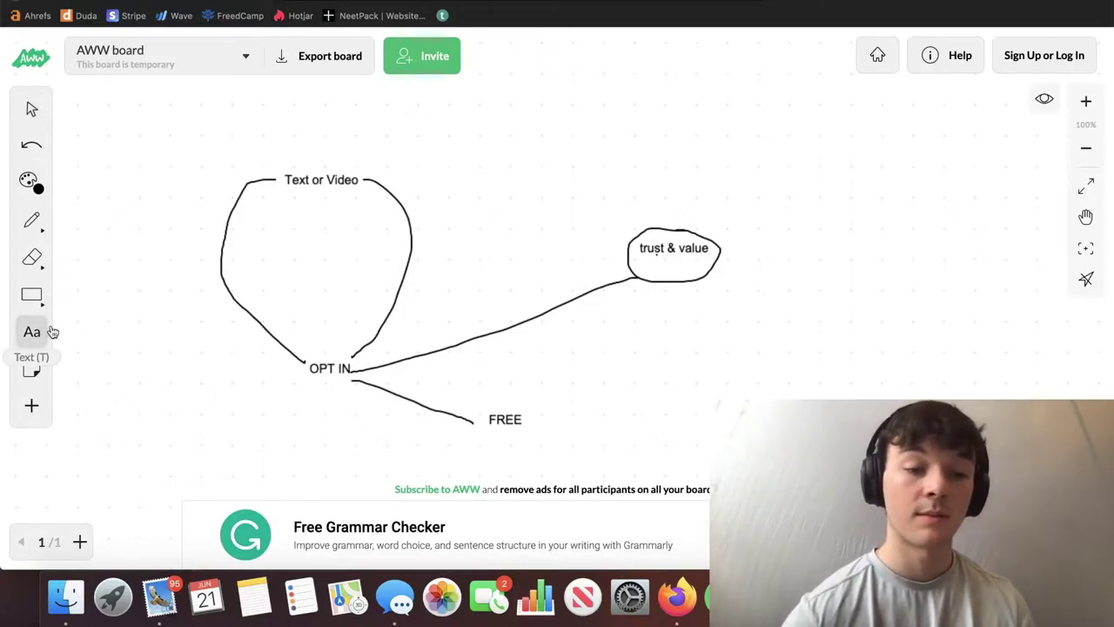
key("p")
left_click_drag(529, 416, 660, 368)
- Add a two-line text at the end of the "FREE" branch reading "LOCAL & NATIONAL RANKINGS" and "AUTHORITY & TRUST"
key("t")
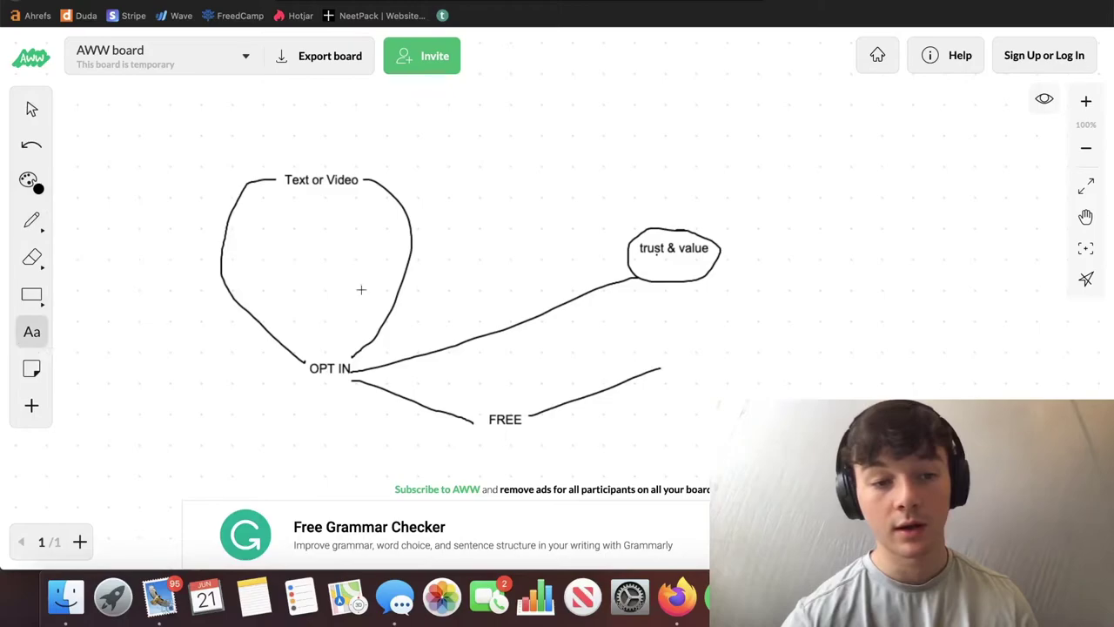
left_click(685, 348)
type("LOCAL & ")
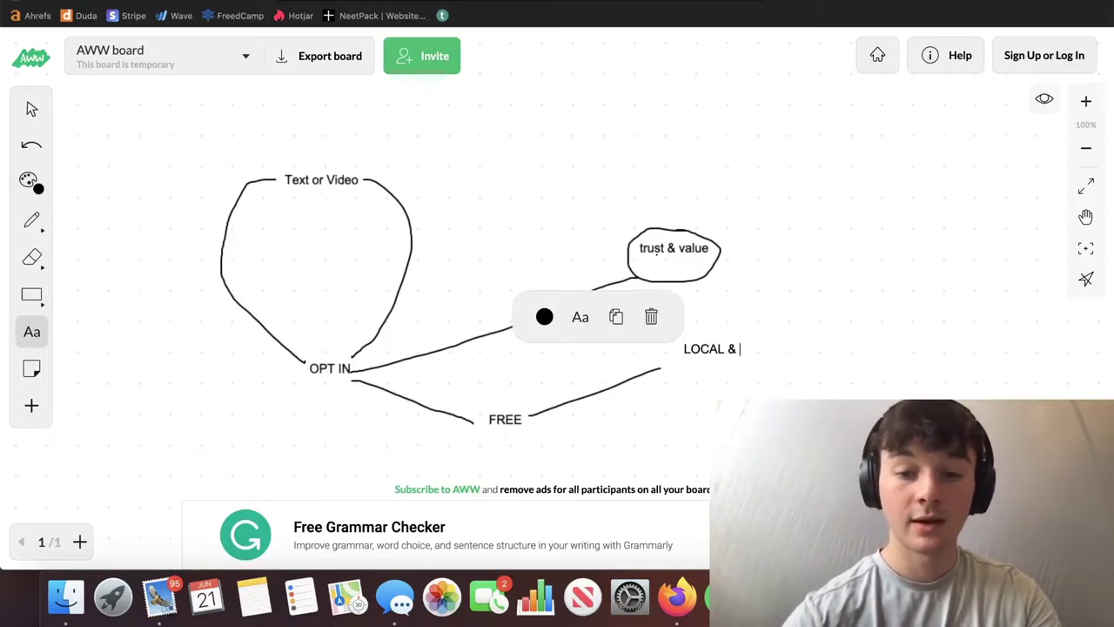
type("NATIONAL R")
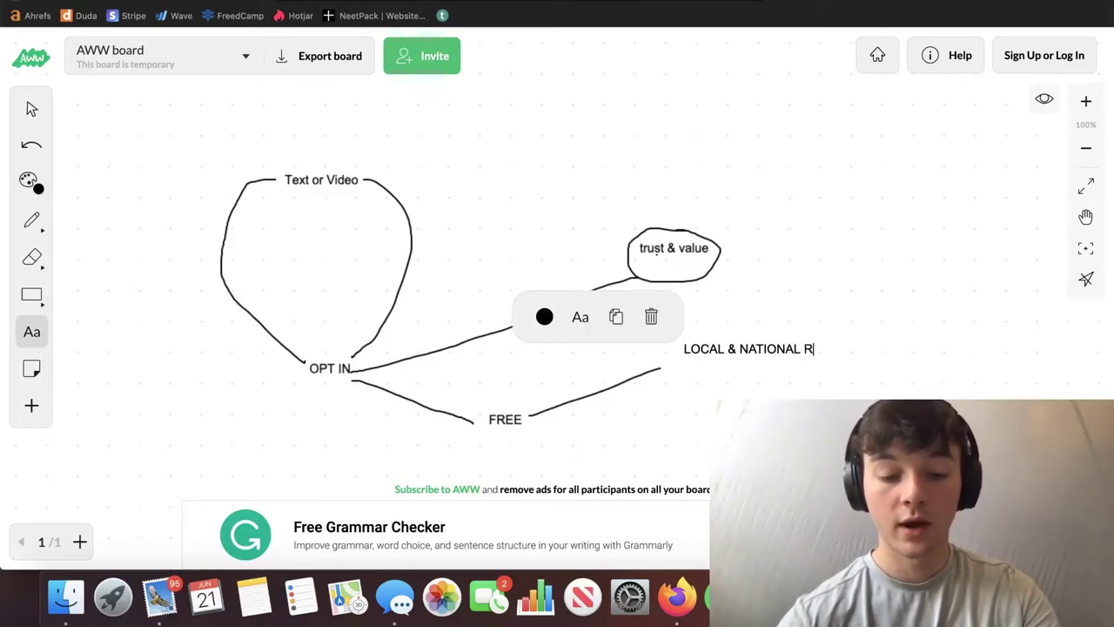
type("ANKINGS")
key("Return")
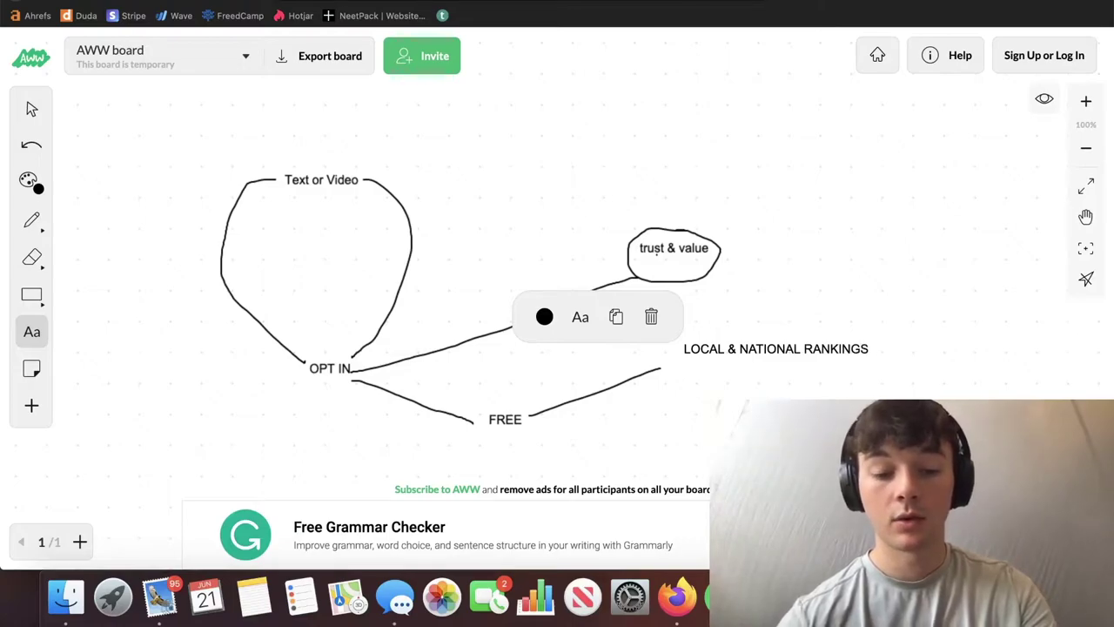
type("AUTHORITY")
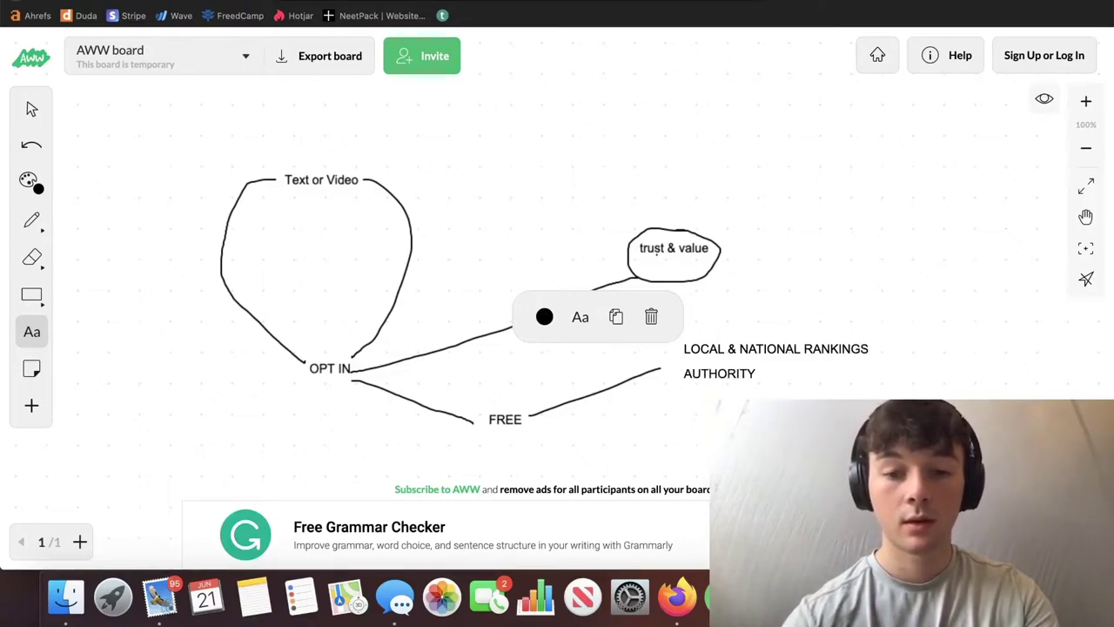
type(" & TRUST")
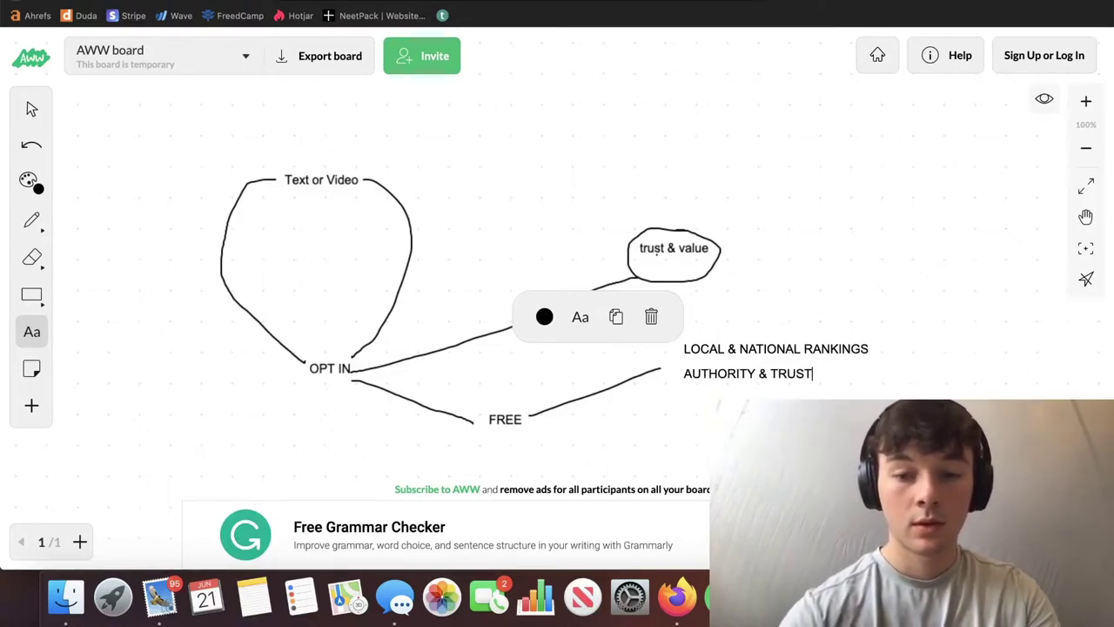
left_click(32, 108)
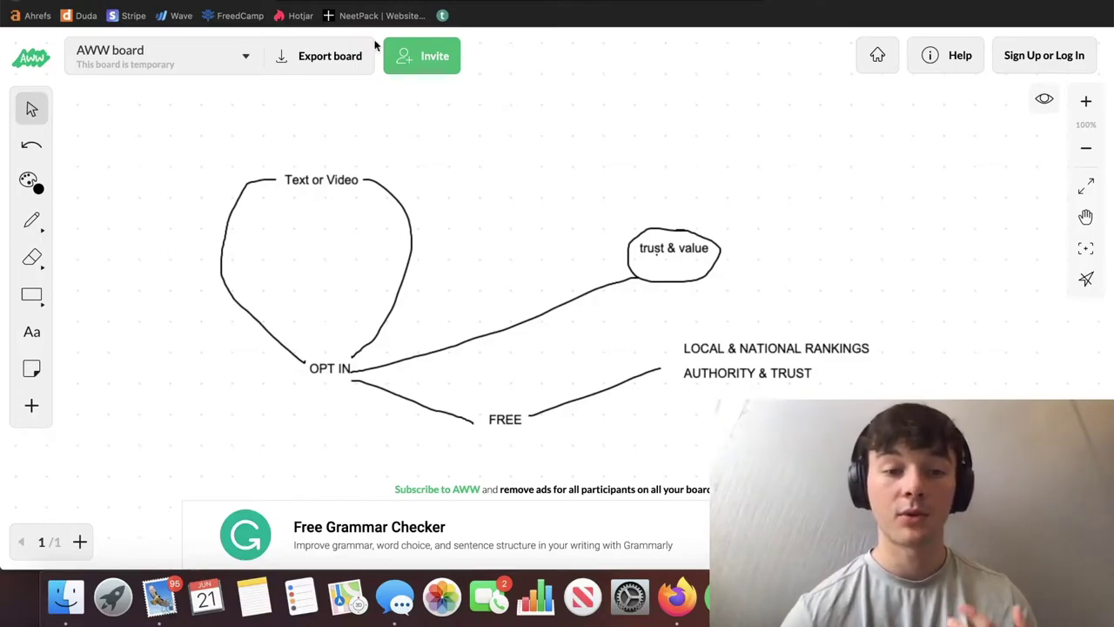
- Draw a freehand pen loop around the "Text or Video" label
left_click(31, 219)
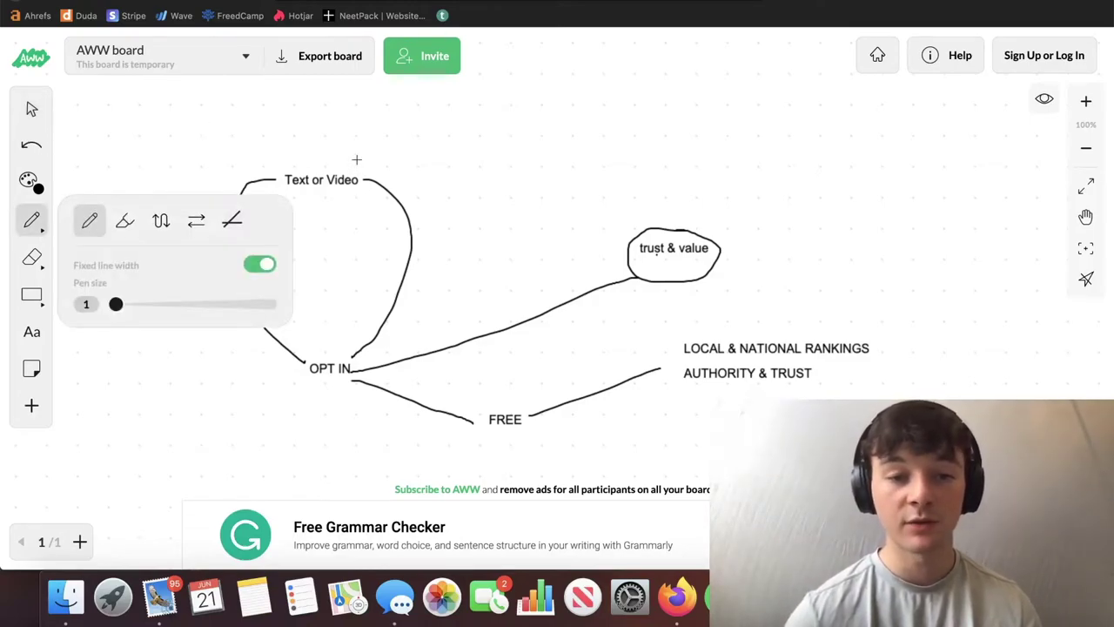
mouse_move(357, 159)
left_mouse_down()
mouse_move(331, 170)
mouse_move(326, 189)
mouse_move(362, 167)
mouse_move(355, 160)
left_mouse_up()
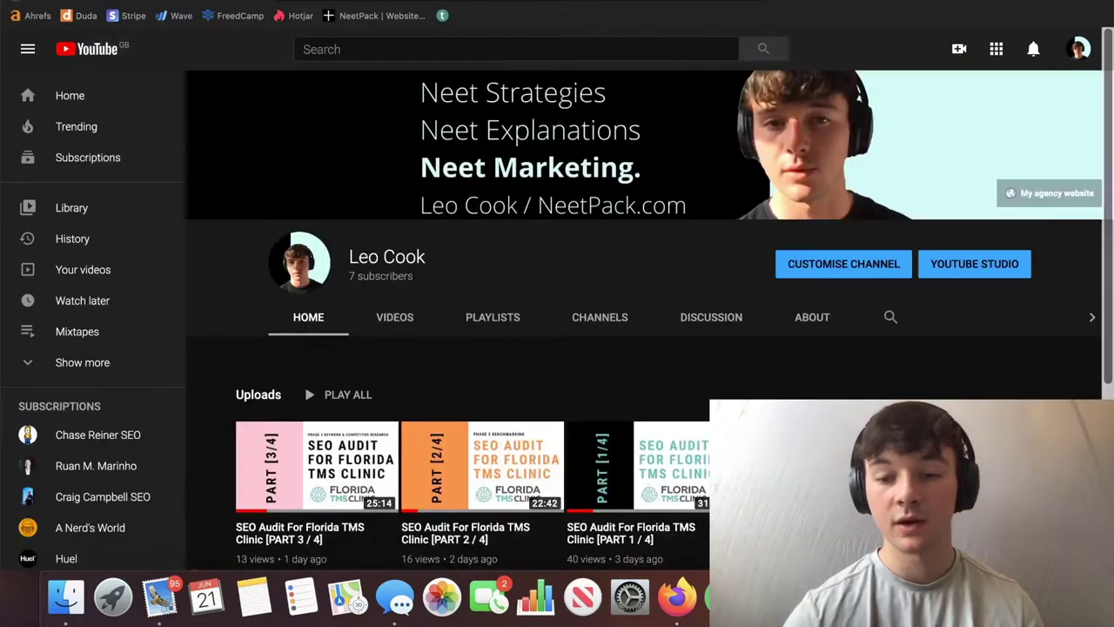
- Switch to YouTube, open the video "Duda SEO - The Complete Guide" and highlight "[FREE CHECKLIST INCLUDED]" in its title
left_click(704, 469)
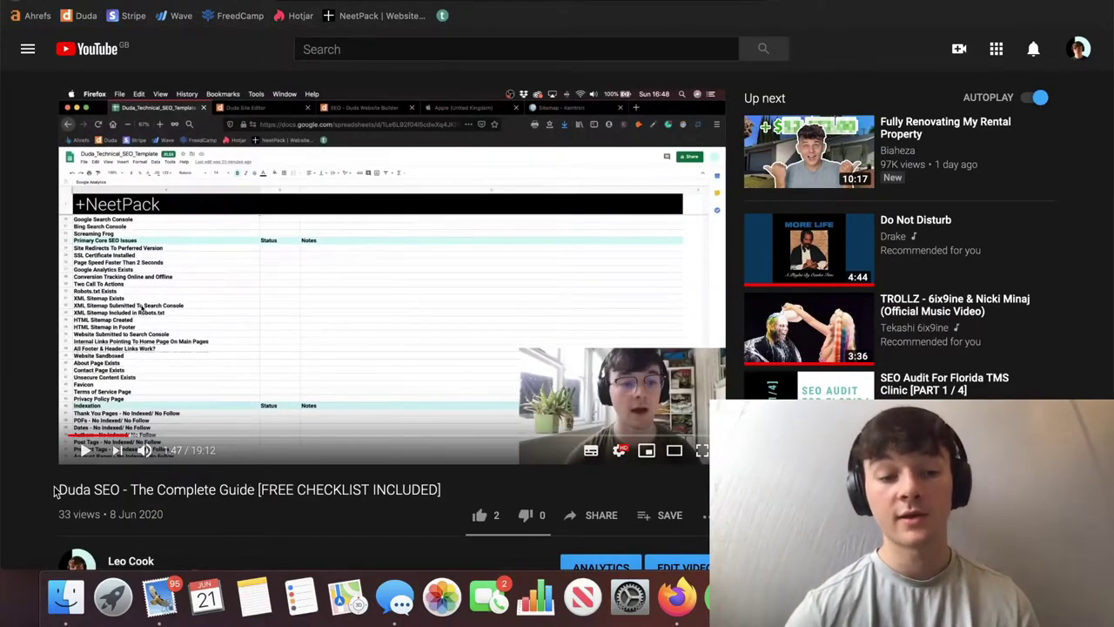
left_click_drag(259, 490, 496, 489)
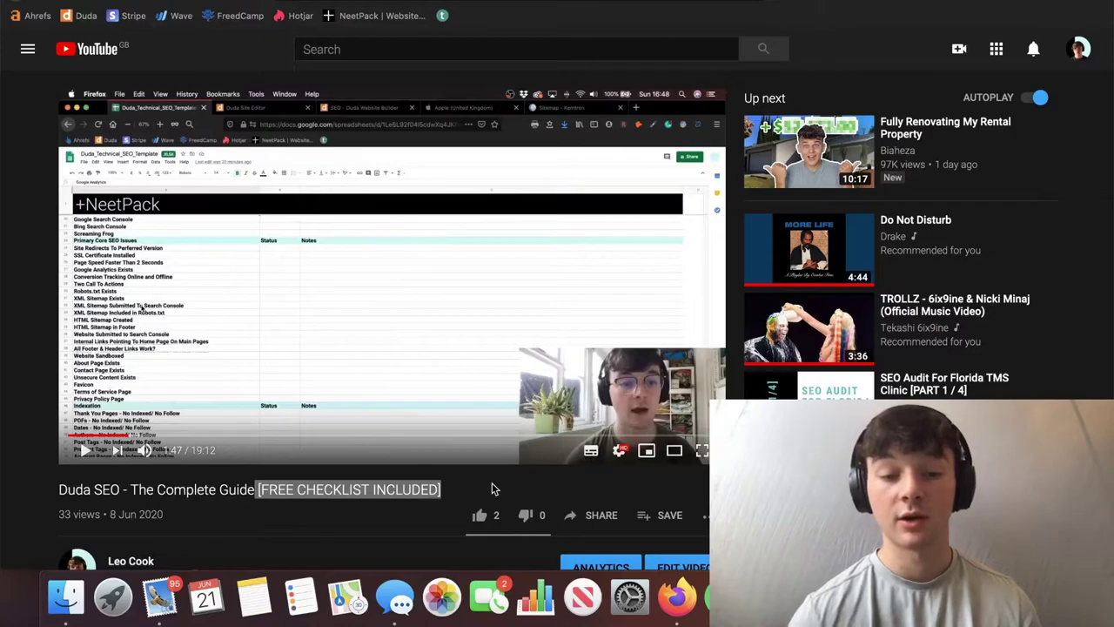
- Highlight "Duda SEO -" in the video title and search YouTube for "Duda SEO"
triple_click(107, 489)
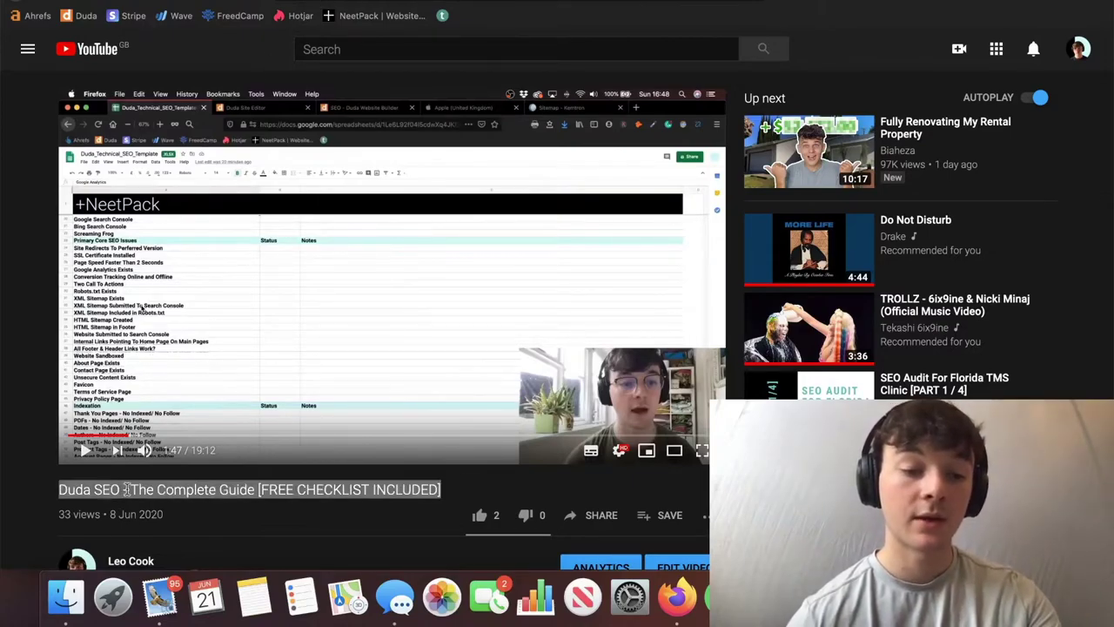
left_click_drag(126, 489, 87, 428)
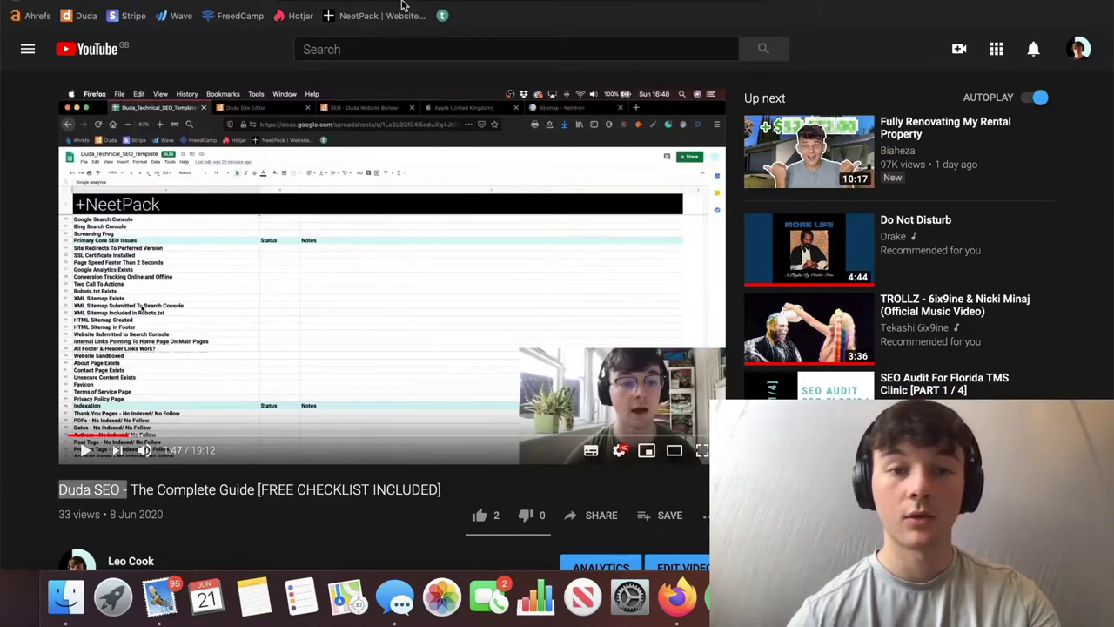
right_click(180, 2)
left_click(424, 49)
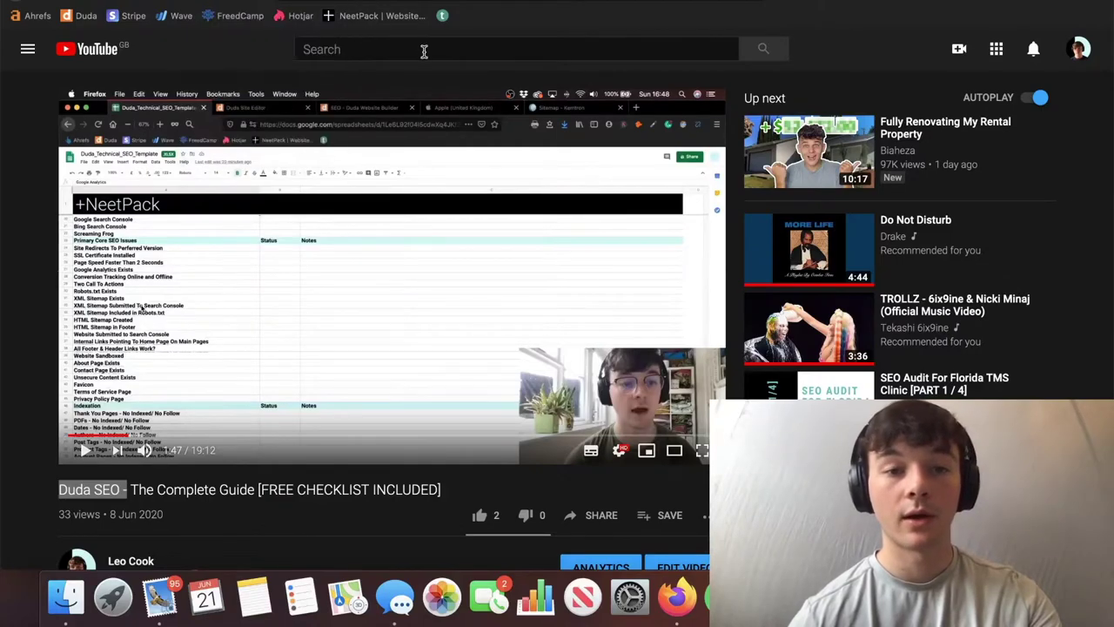
type("Duda SEO")
key("Return")
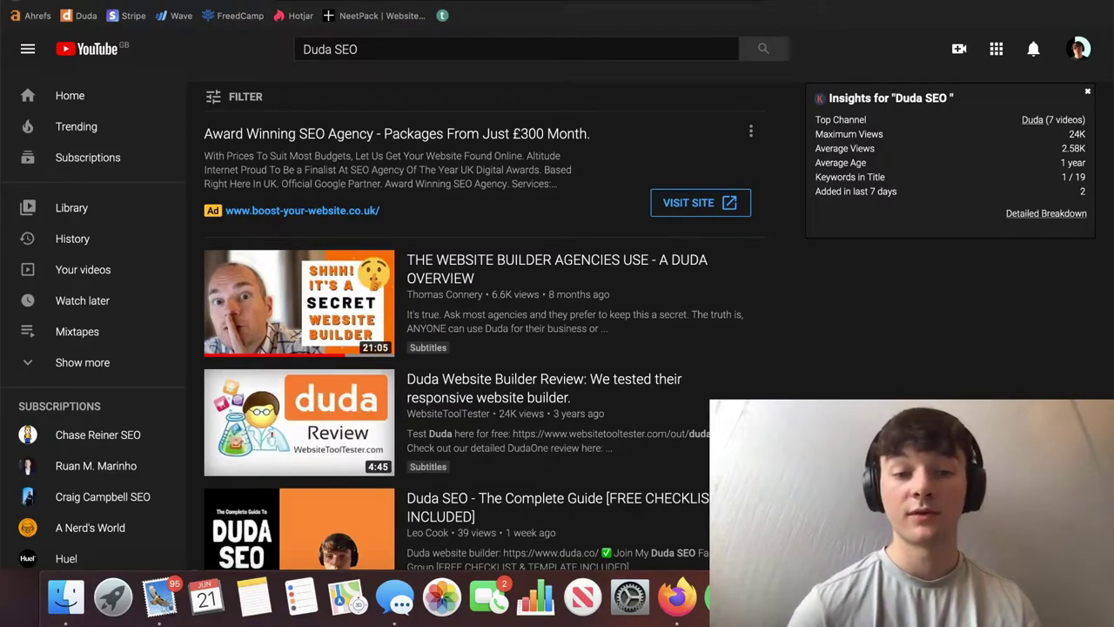
- Open "Duda SEO - The Complete Guide [FREE CHECKLIST INCLUDED]" from the search results and go to its description
scroll(592, 270, "down", 2)
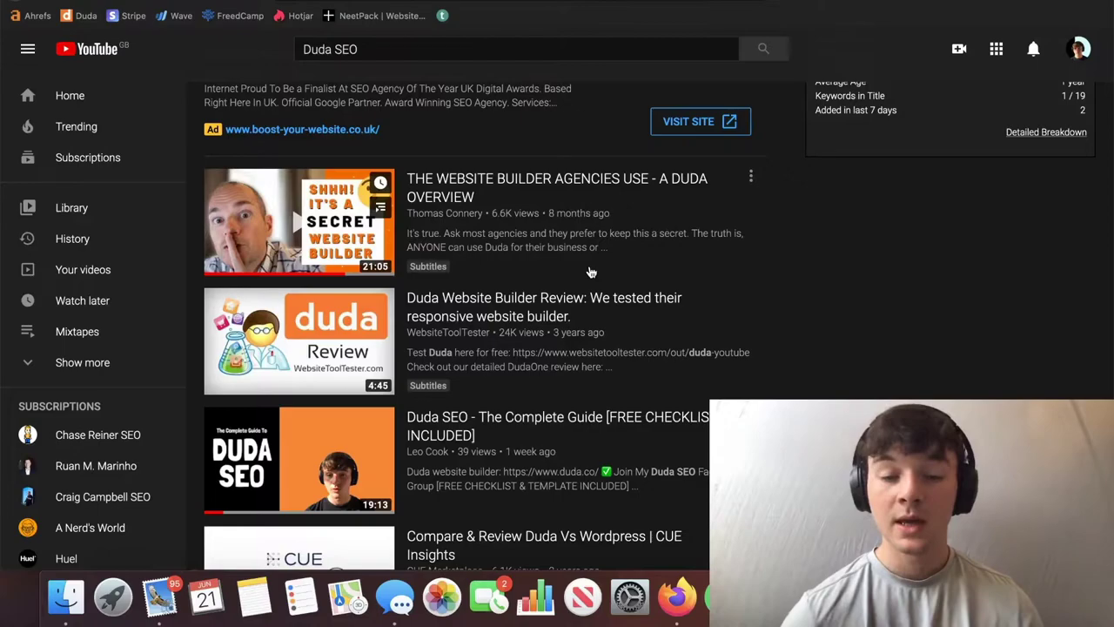
left_click(371, 439)
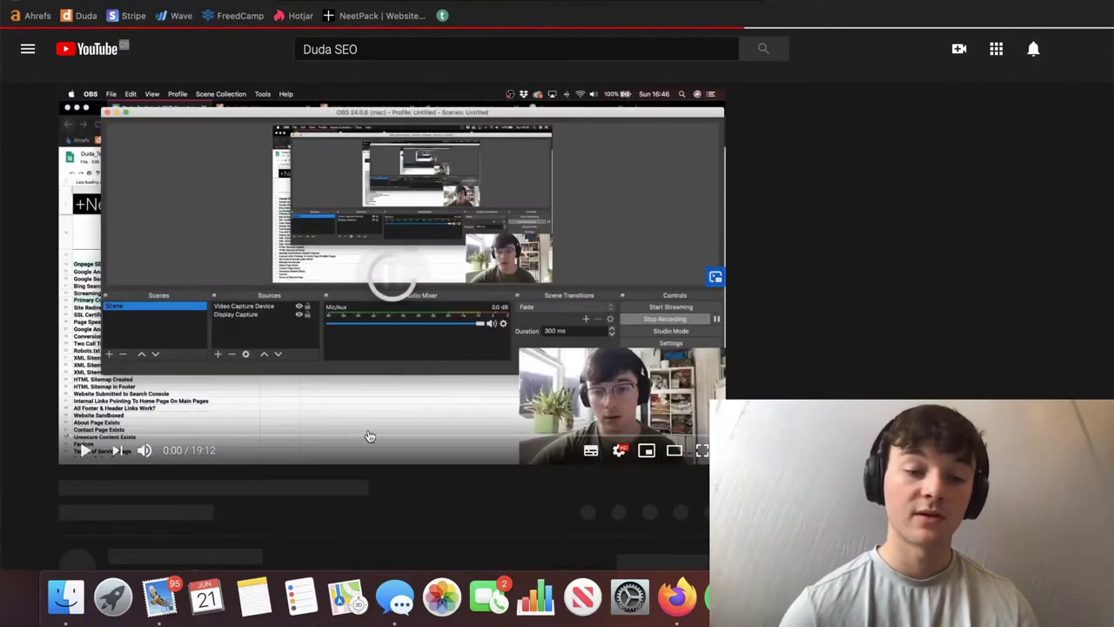
scroll(366, 430, "down", 1)
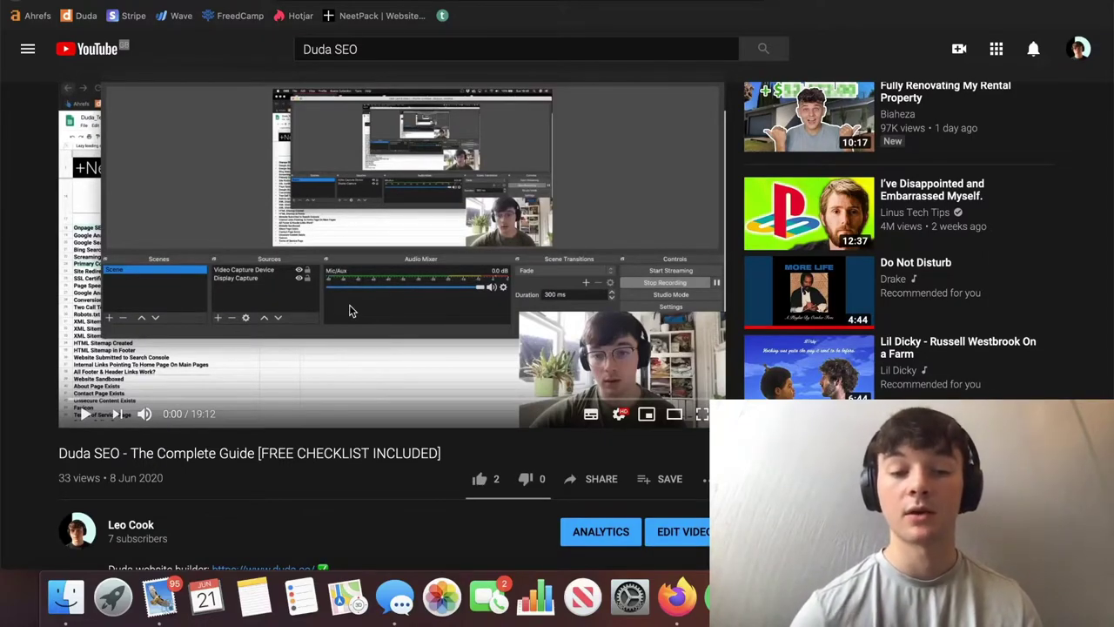
scroll(350, 311, "down", 4)
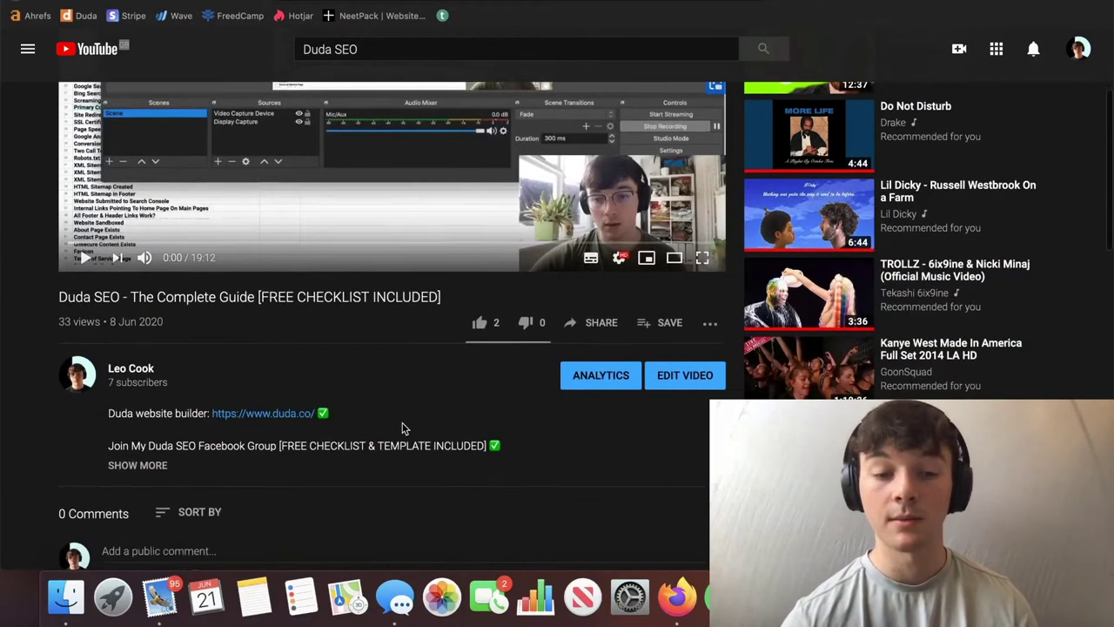
- Expand the video description, highlight the free checklist wording in the Facebook group invitation and open the group's join link
left_click(115, 470)
scroll(259, 388, "down", 2)
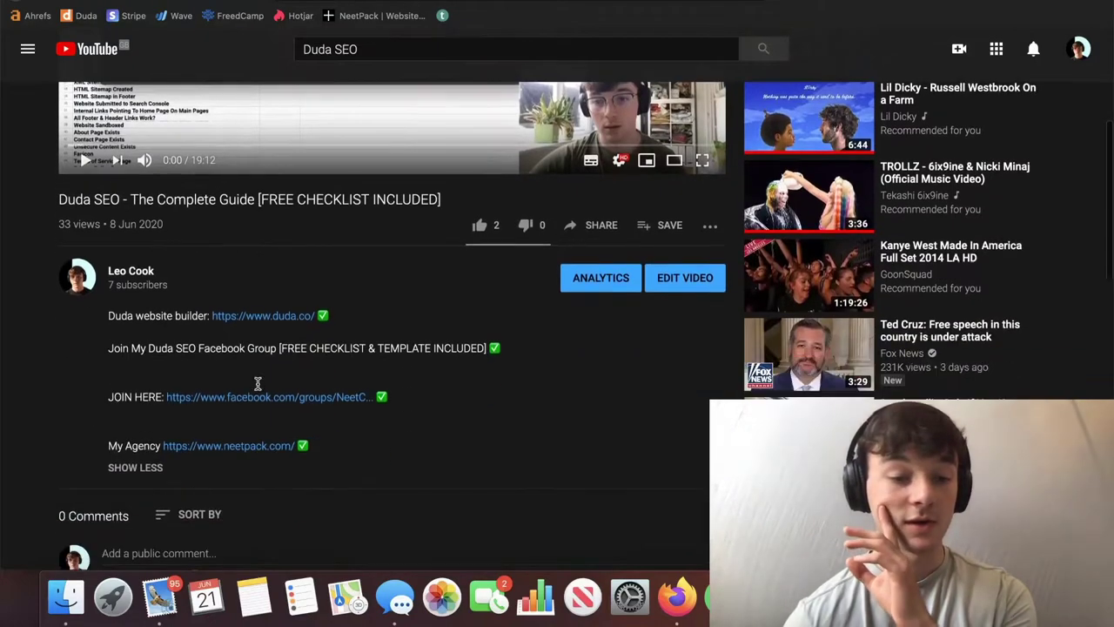
left_click_drag(265, 342, 376, 347)
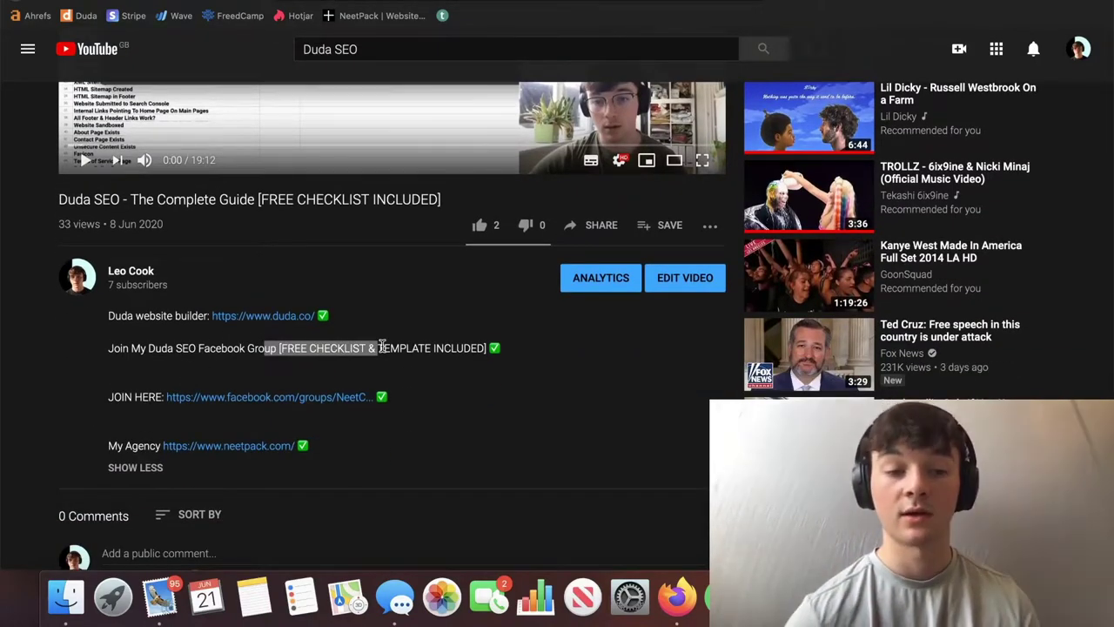
left_click(303, 399)
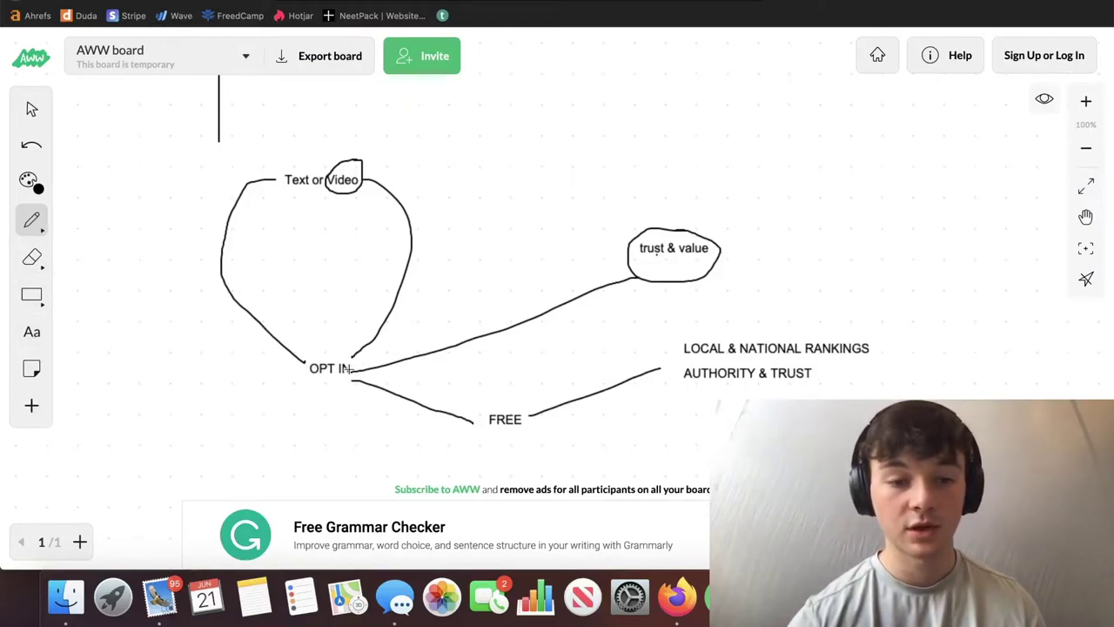
- On the AWW board, draw a branch from "OPT IN" up to a new "FACEBOOK GROUP" label and add a short vertical stroke above it
mouse_move(353, 365)
left_mouse_down()
mouse_move(427, 319)
mouse_move(479, 255)
left_mouse_up()
left_click(45, 330)
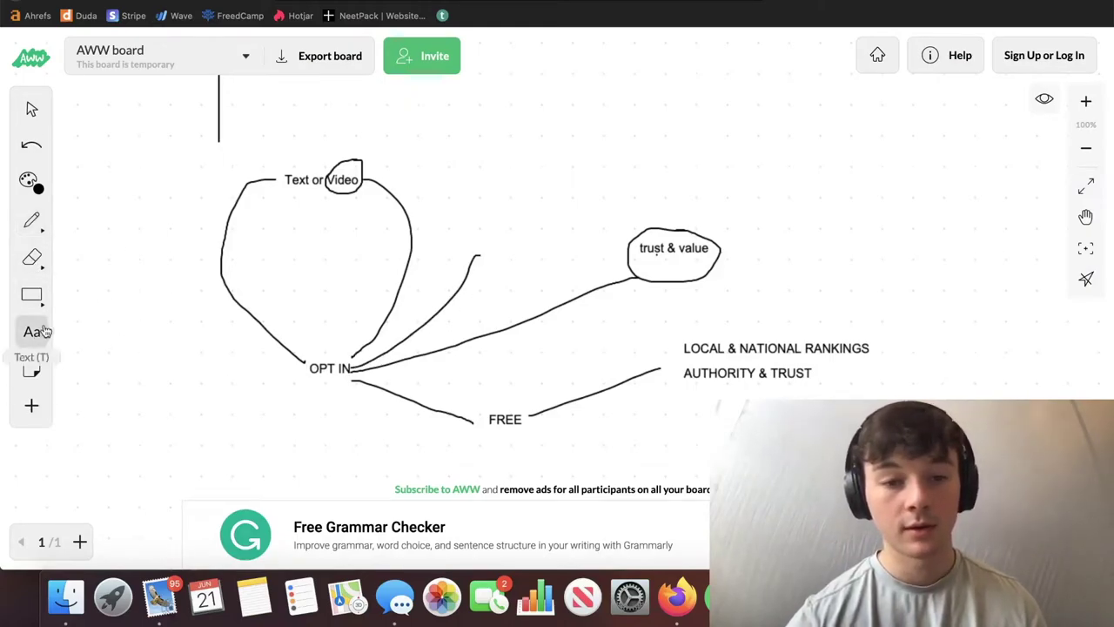
left_click(445, 229)
type("FACEBOOK GROUP")
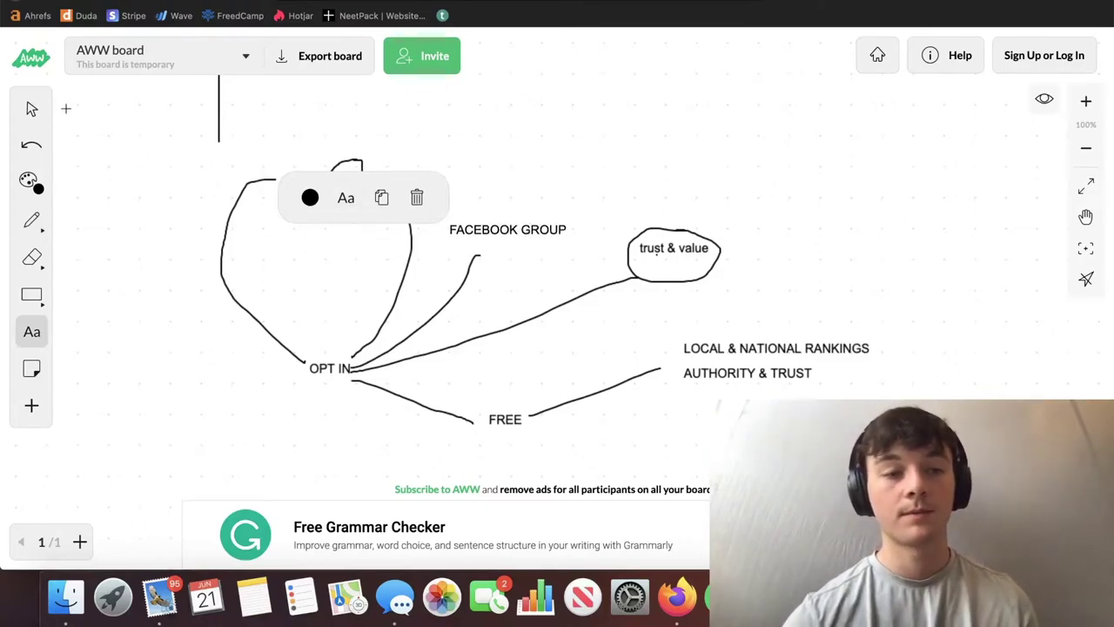
left_click(31, 108)
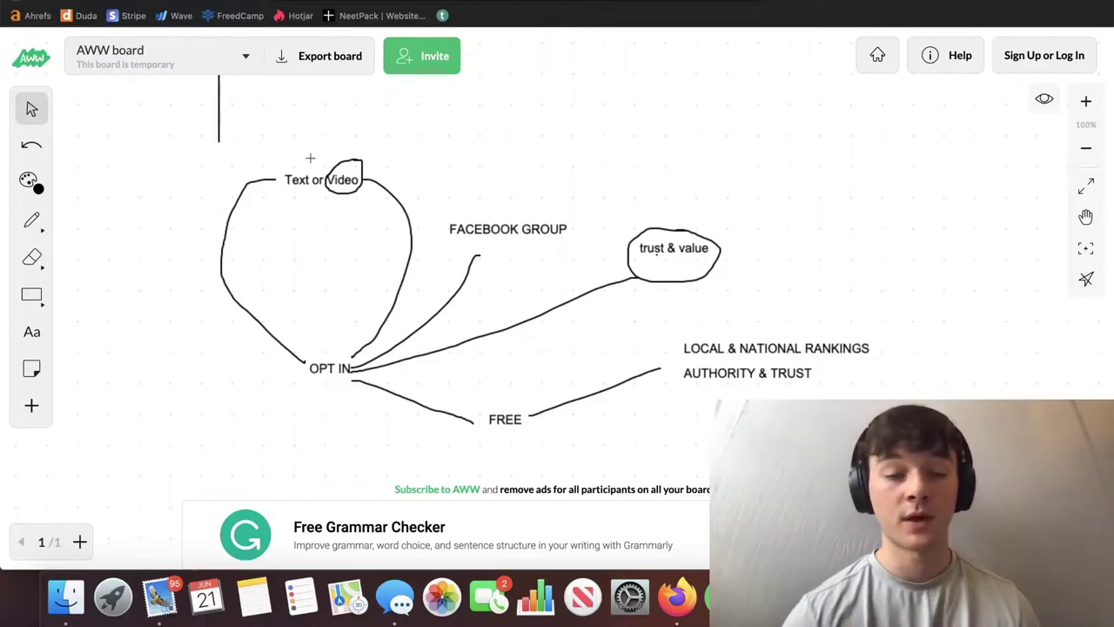
left_click(32, 220)
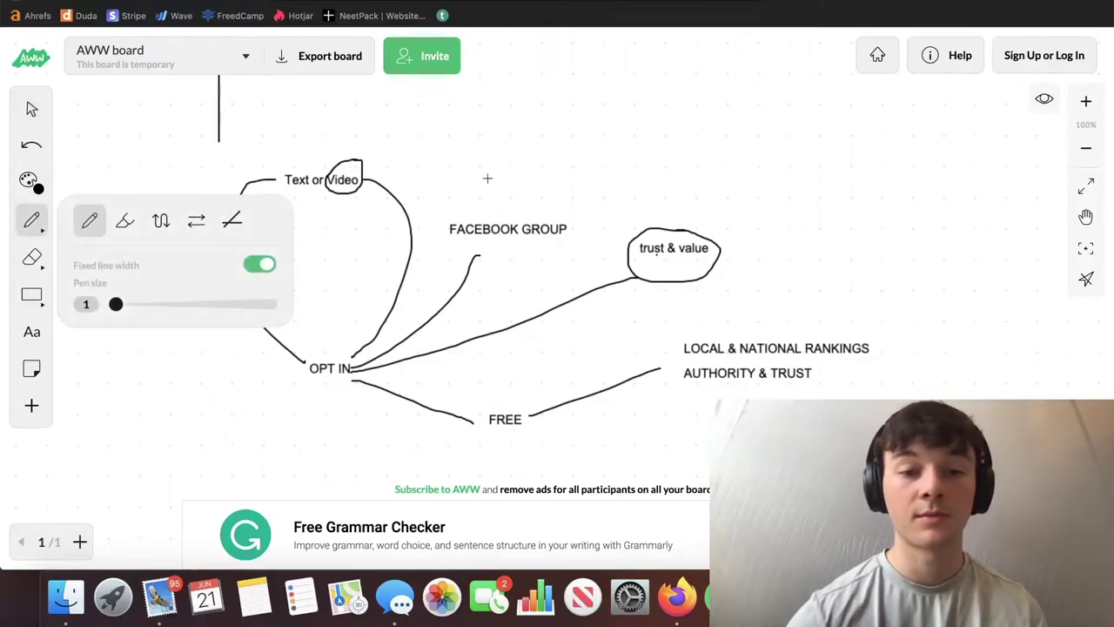
left_click_drag(444, 178, 445, 198)
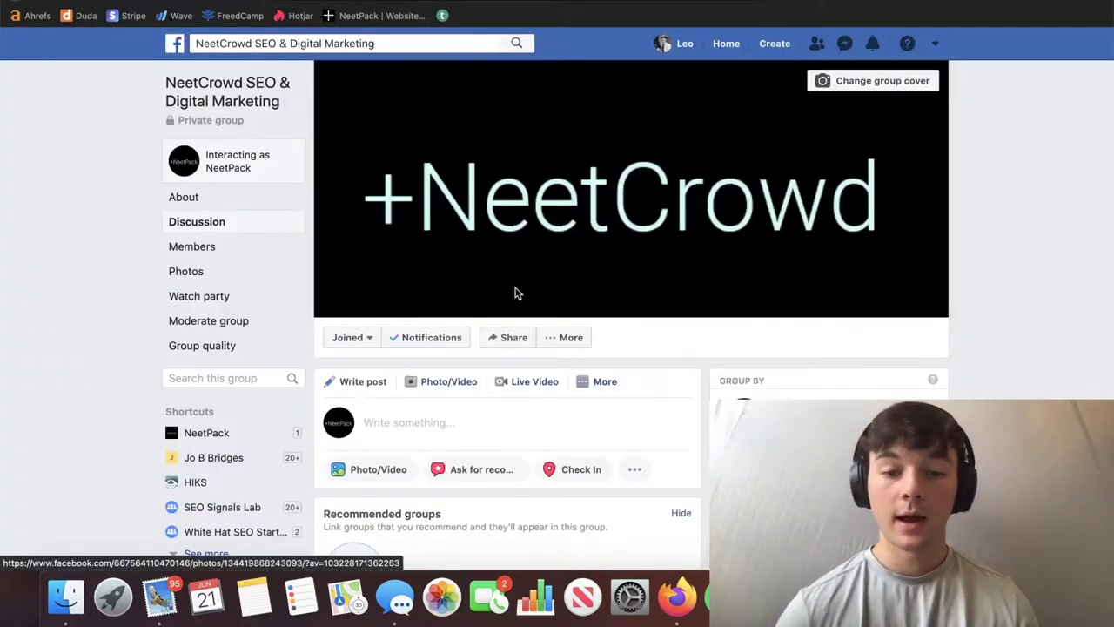
- Browse the posts in the NeetCrowd SEO & Digital Marketing Facebook group
scroll(515, 293, "down", 10)
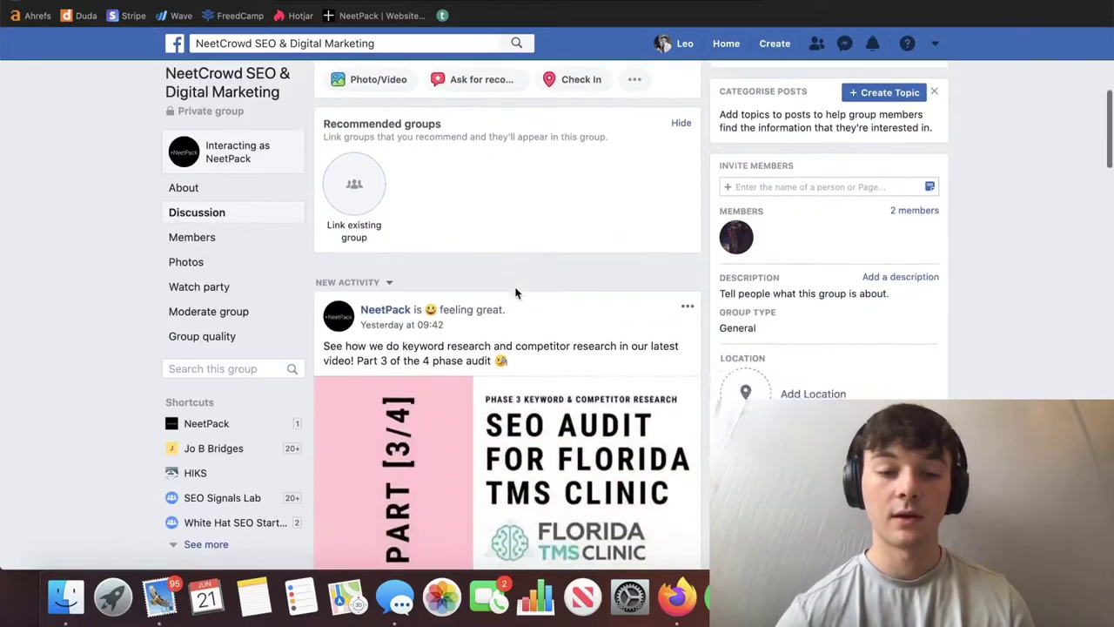
scroll(515, 293, "down", 8)
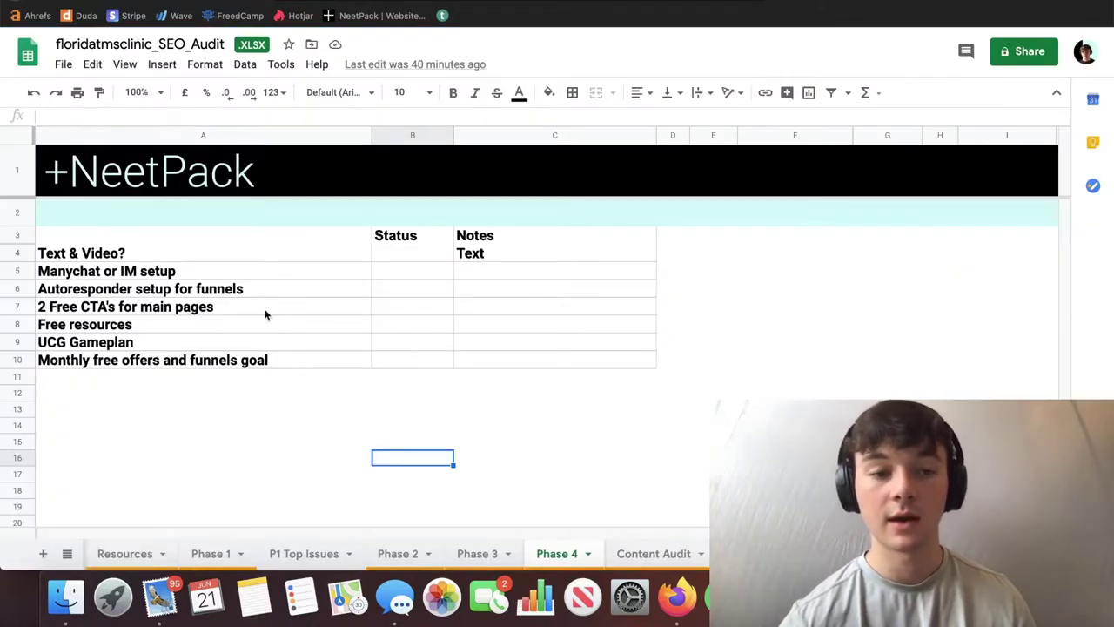
- In the floridatmsclinic_SEO_Audit sheet's Phase 4, enter X as the status of "Text & Video?"
left_click(411, 254)
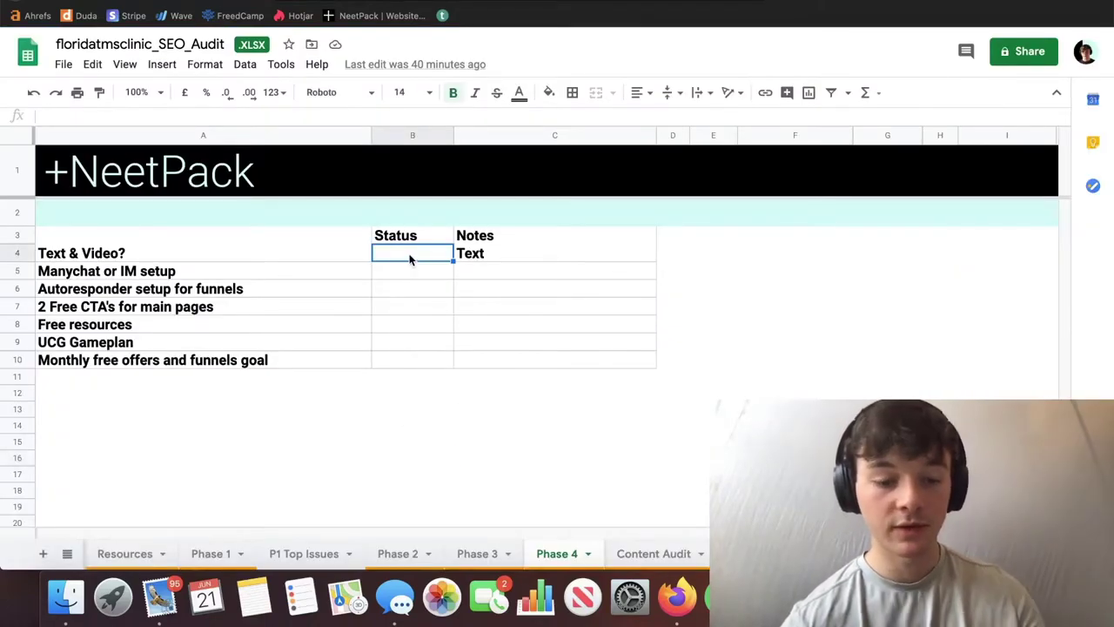
type("X")
key("Return")
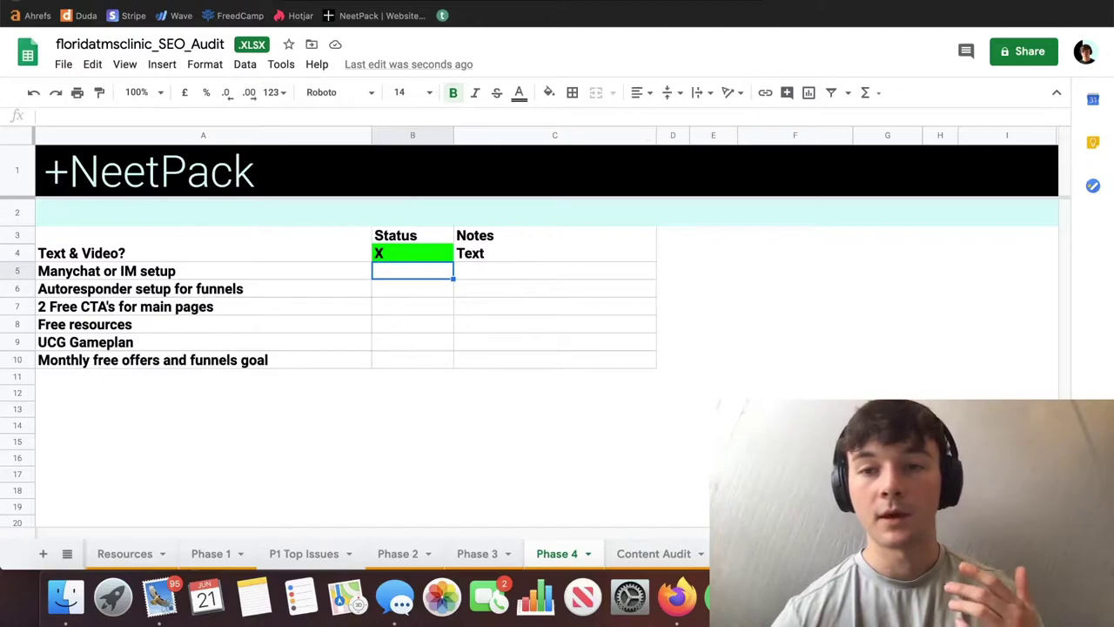
- Look up "manychat" in the browser and open the NeetPack dashboard in ManyChat
key("ctrl+Tab")
key("super+l")
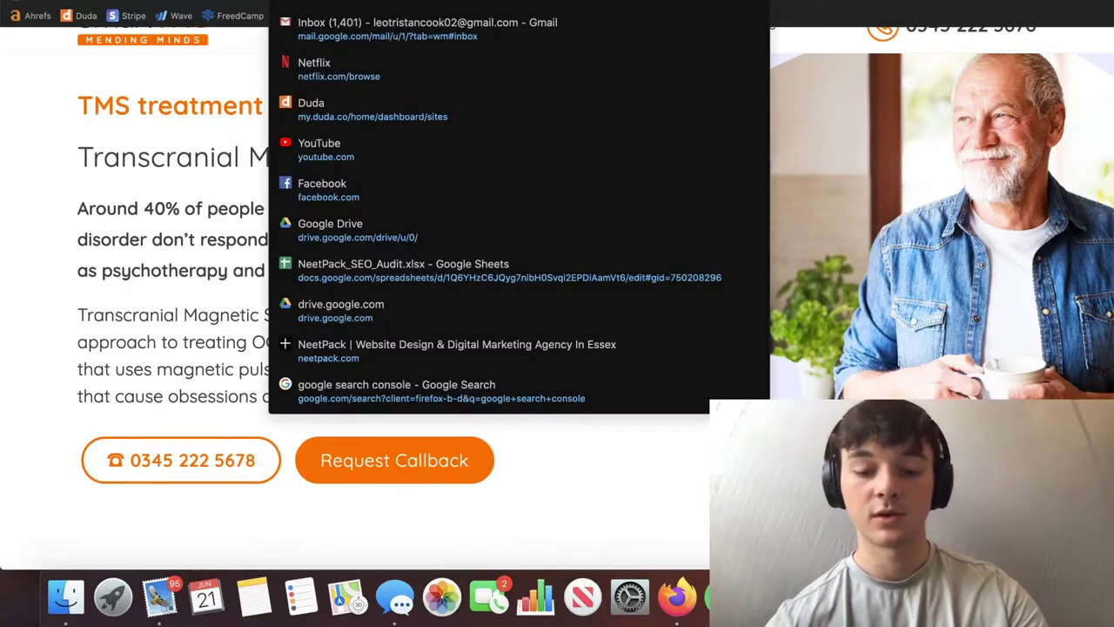
type("manychat")
key("Return")
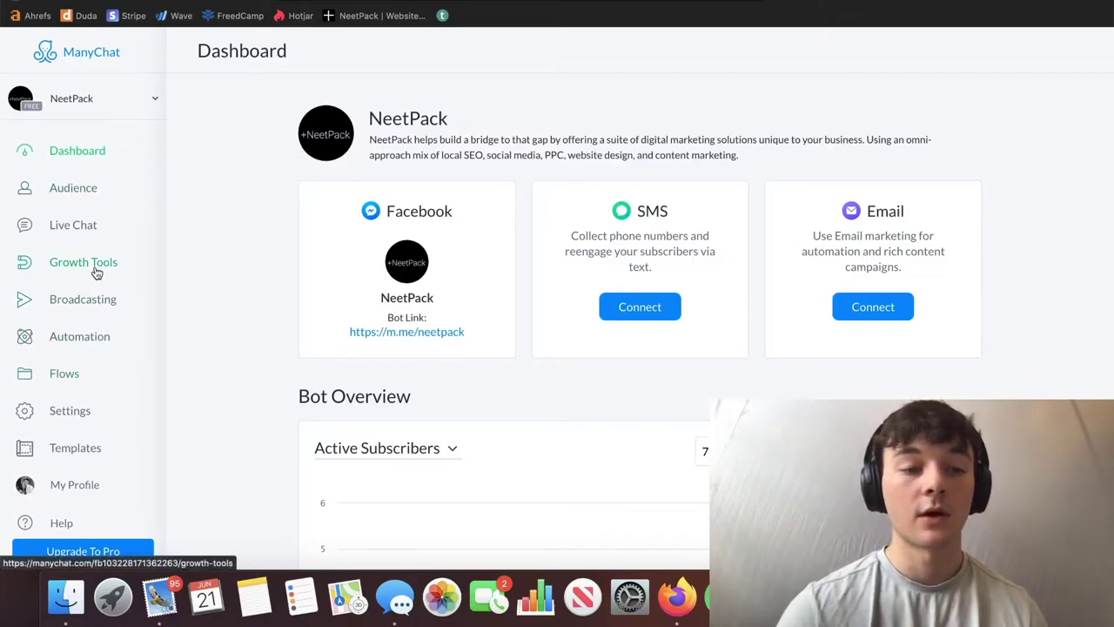
- Open the DUDA SEO CHECKLIST flow in ManyChat and examine its opt-in message
left_click(75, 346)
scroll(79, 336, "down", 3)
left_click(68, 391)
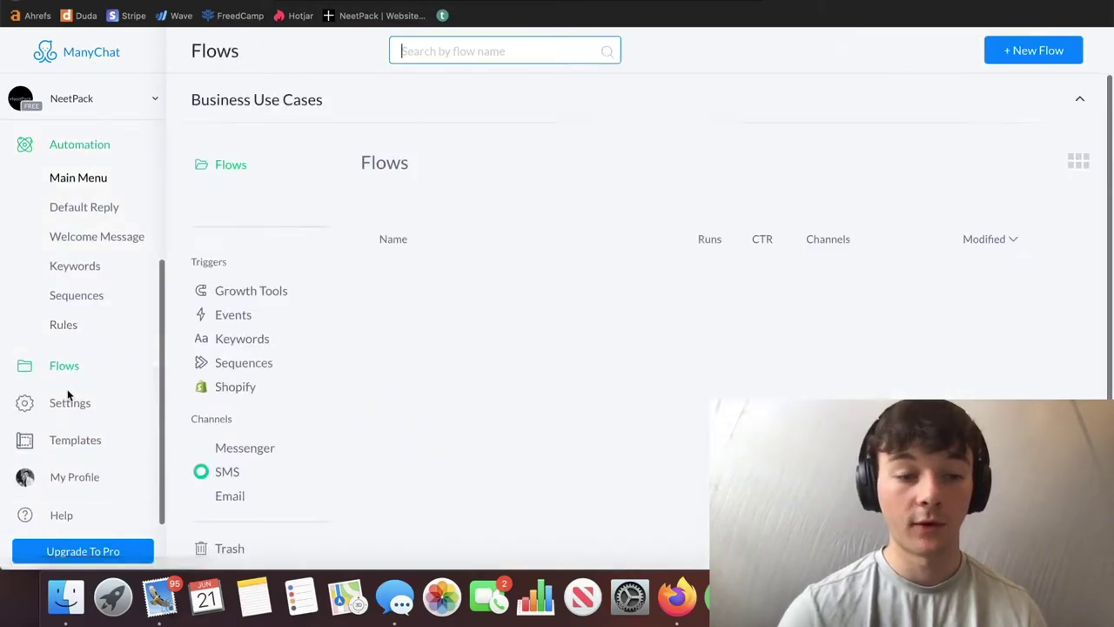
left_click(595, 371)
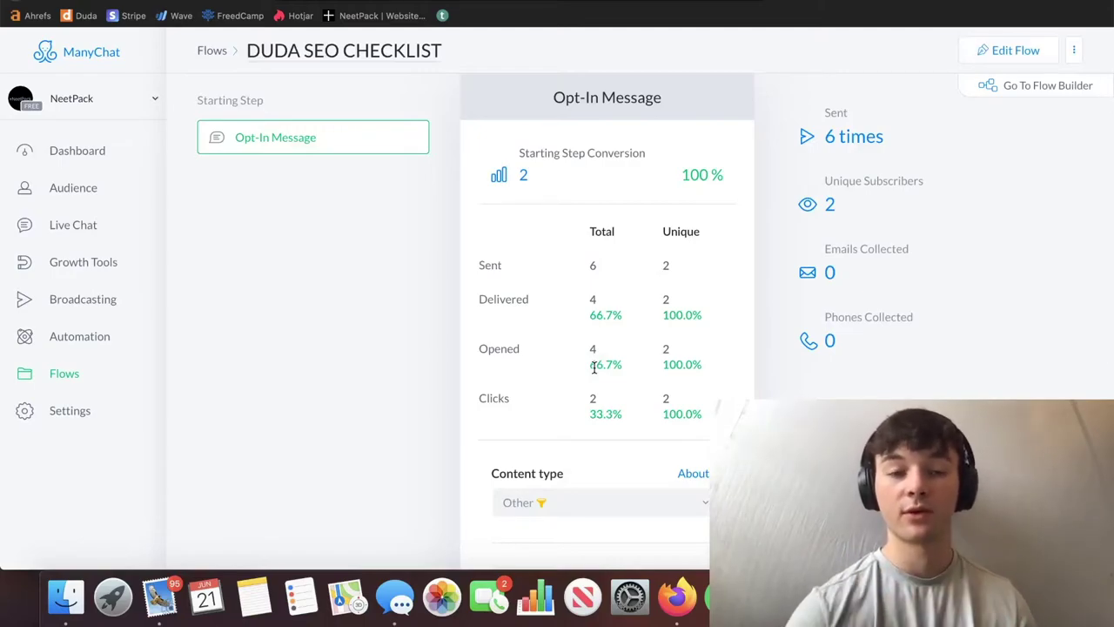
scroll(595, 369, "down", 6)
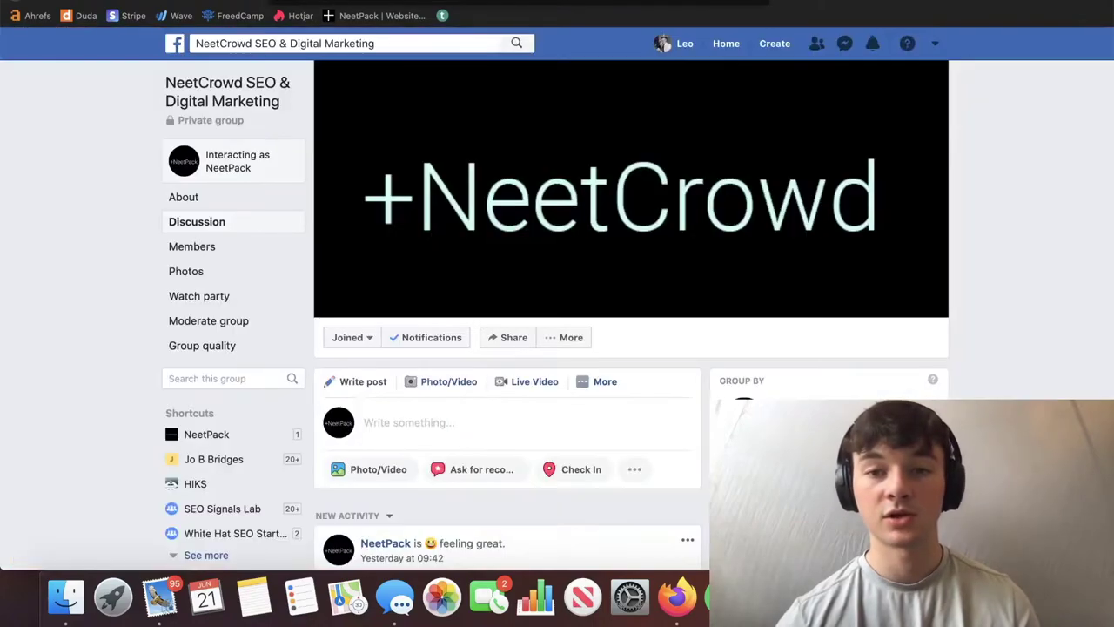
- Switch to the NeetCrowd Facebook group and highlight the free checklist offer in the first-member welcome post
scroll(659, 261, "down", 15)
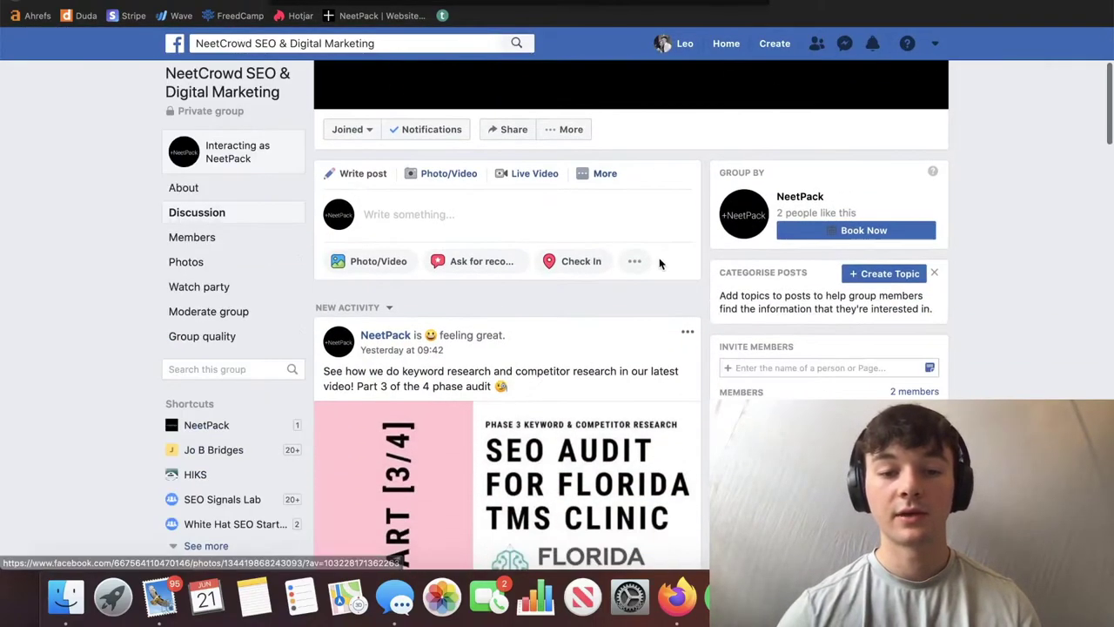
scroll(658, 259, "up", 1)
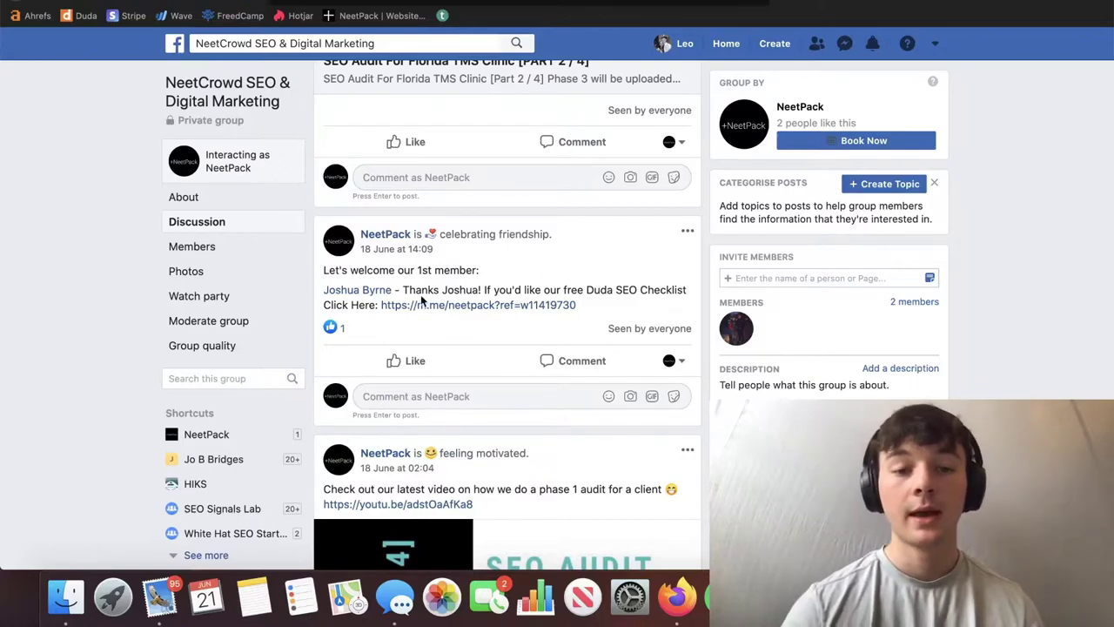
left_click_drag(404, 290, 590, 294)
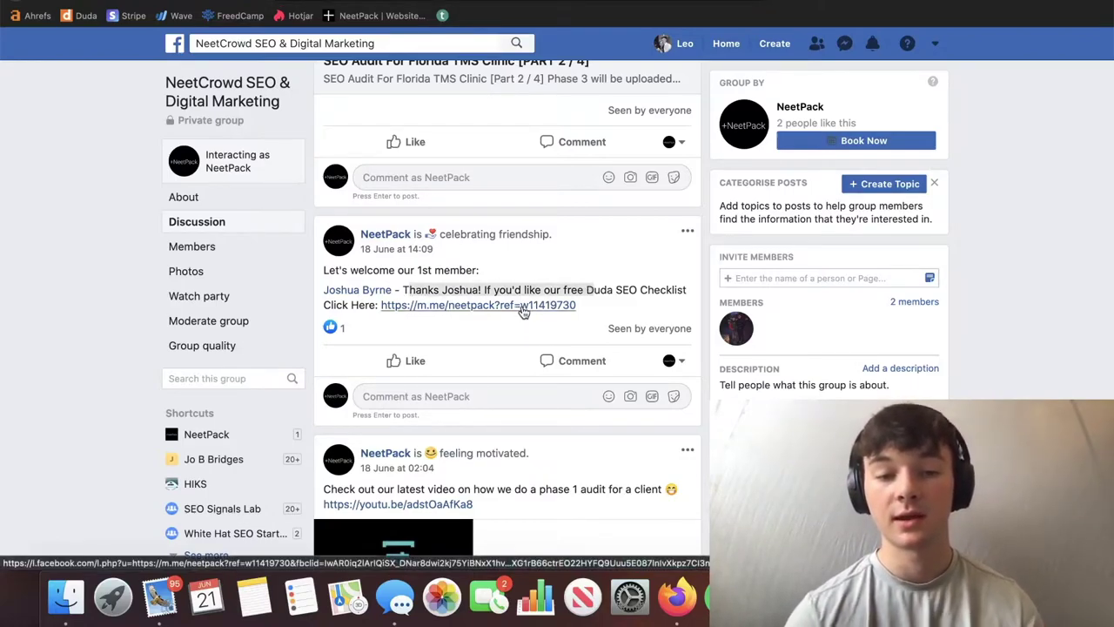
- Review the group's other free Duda SEO Checklist post and open the Messenger link in the first-member welcome post
scroll(523, 312, "down", 10)
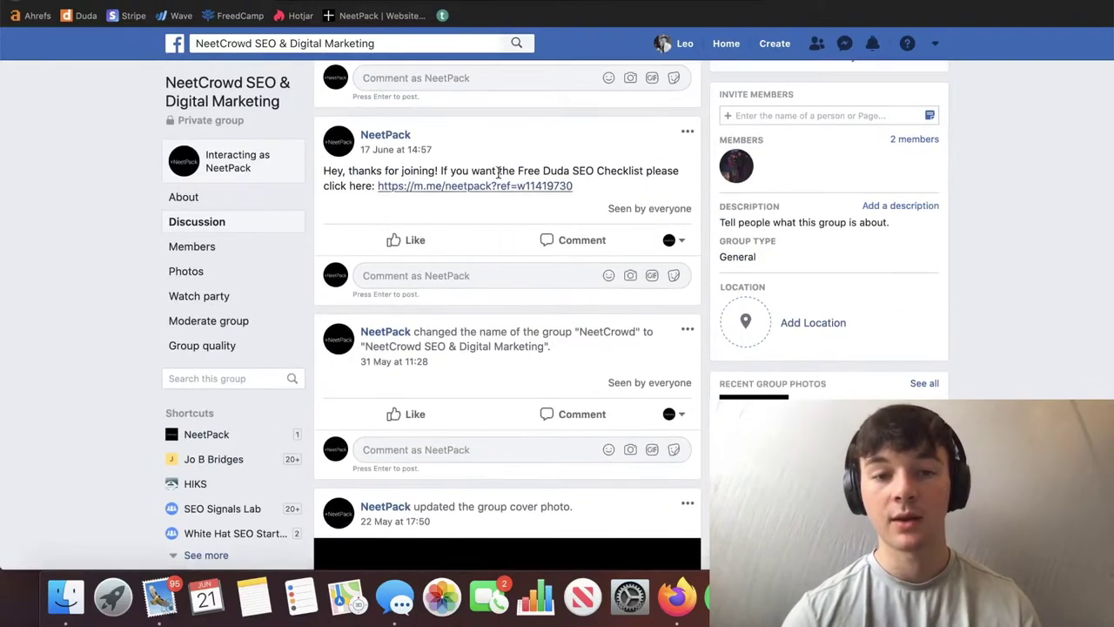
scroll(513, 171, "up", 2)
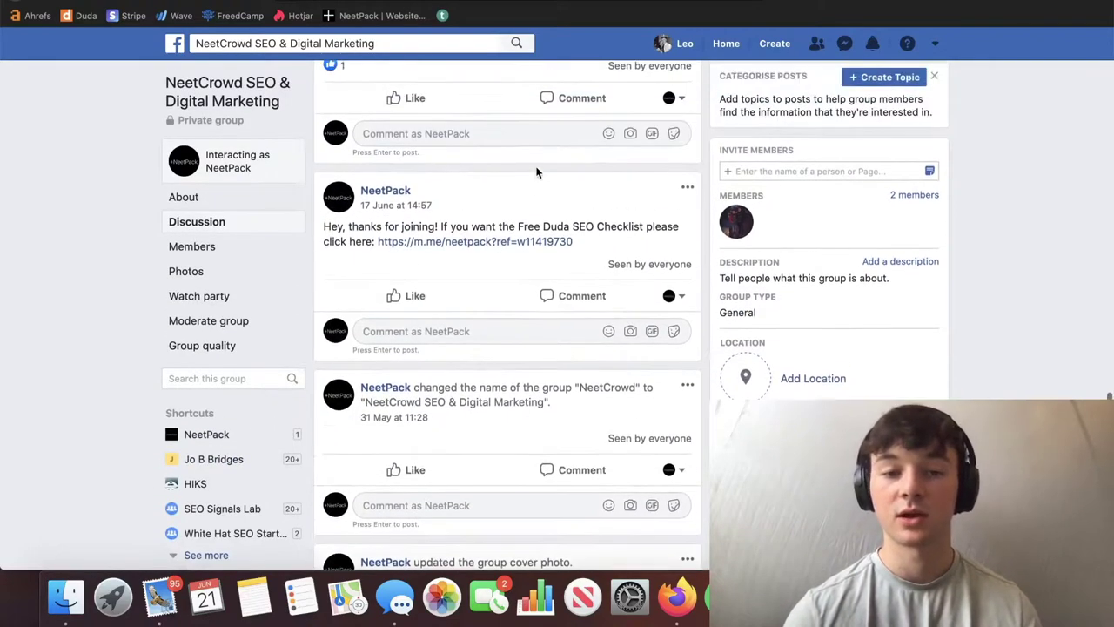
scroll(533, 183, "up", 10)
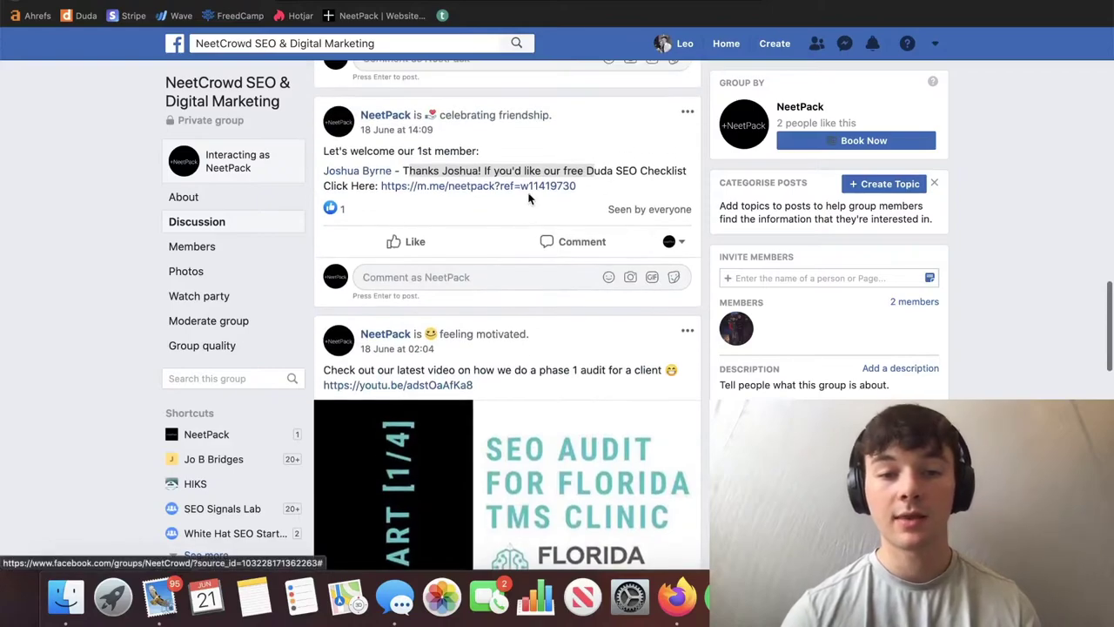
left_click(528, 190)
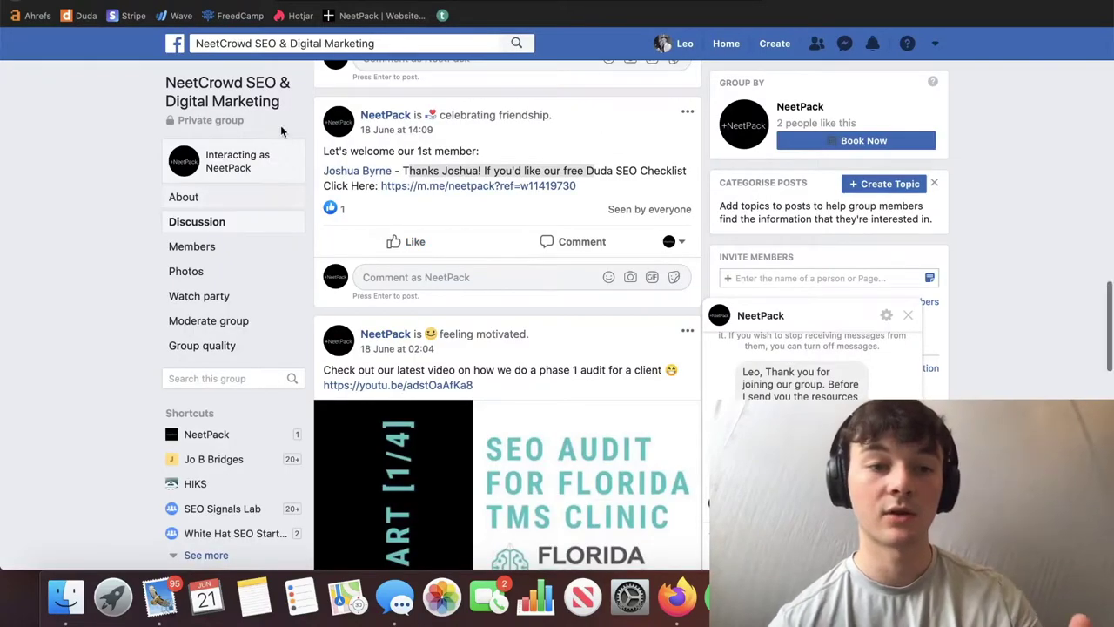
scroll(534, 249, "up", 3)
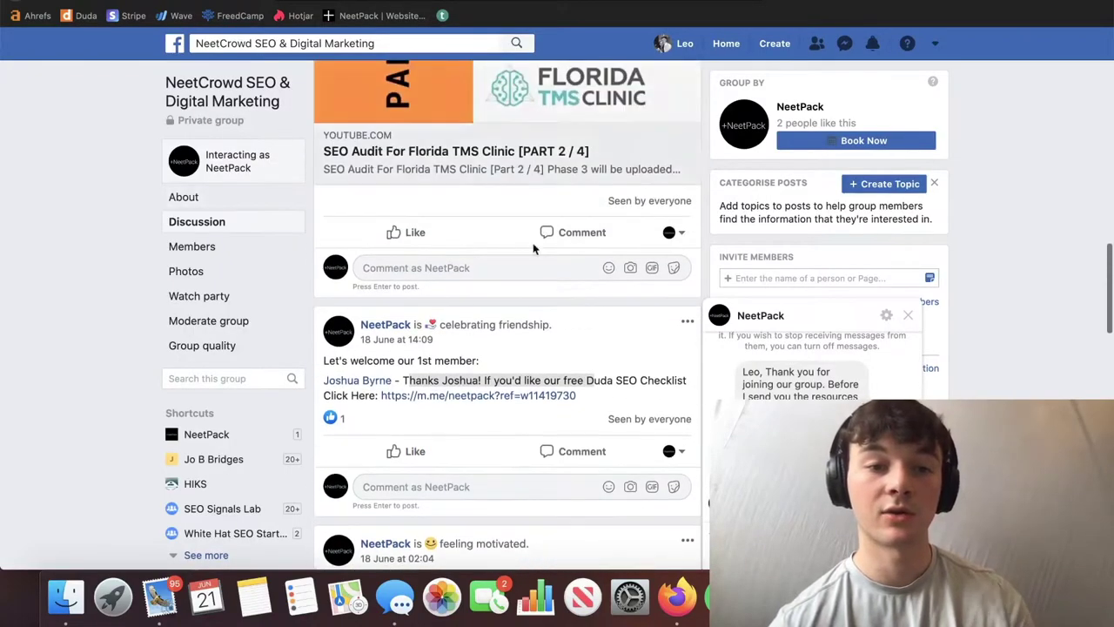
scroll(405, 182, "up", 10)
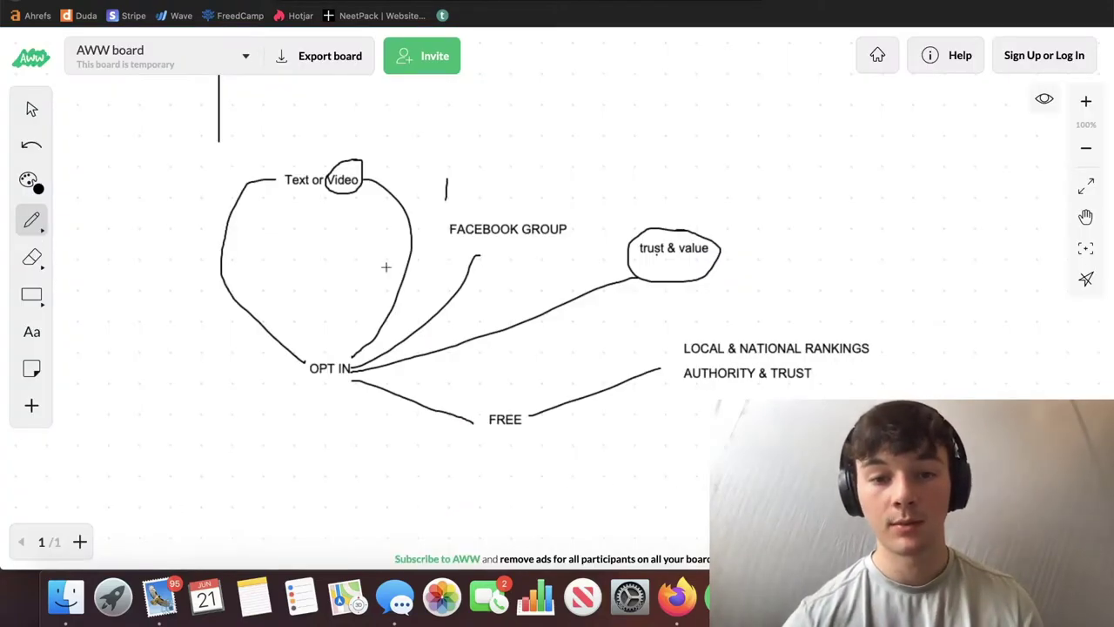
- Add a FACEBOOK PAGE label below OPT IN on the AWW board, join the two with a line and draw a short vertical stroke beside it
key("t")
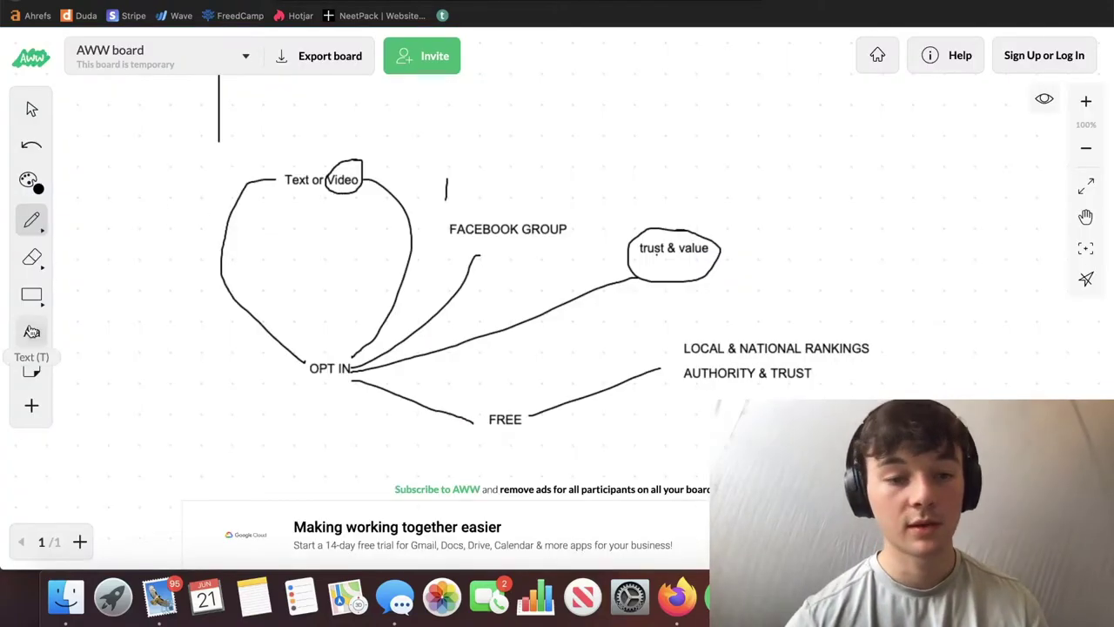
left_click(176, 426)
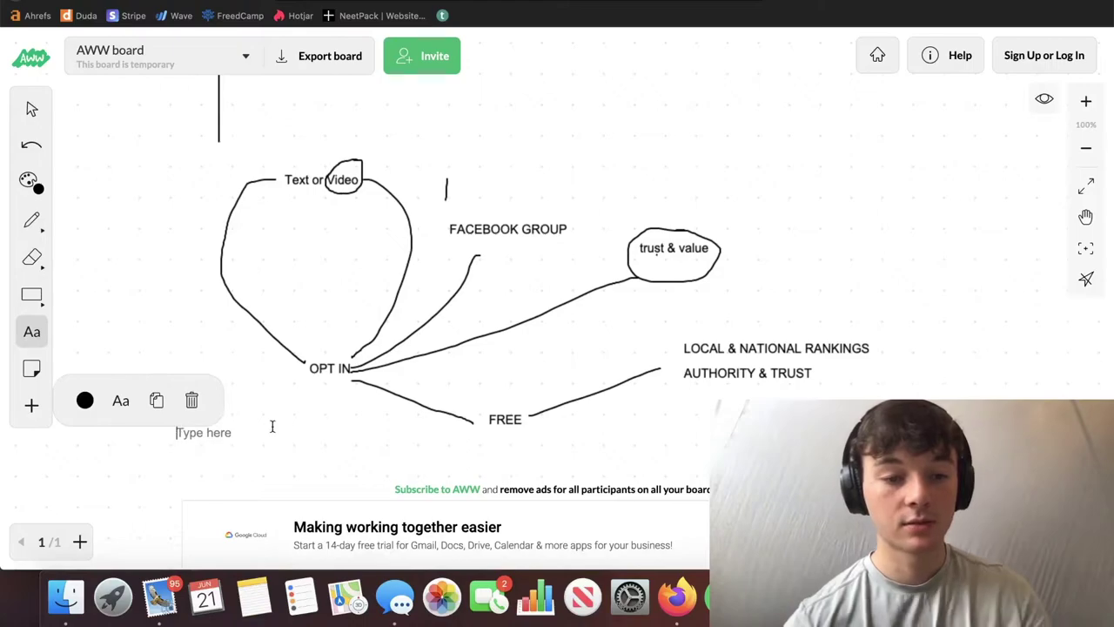
type("FACEBOOK PAGE")
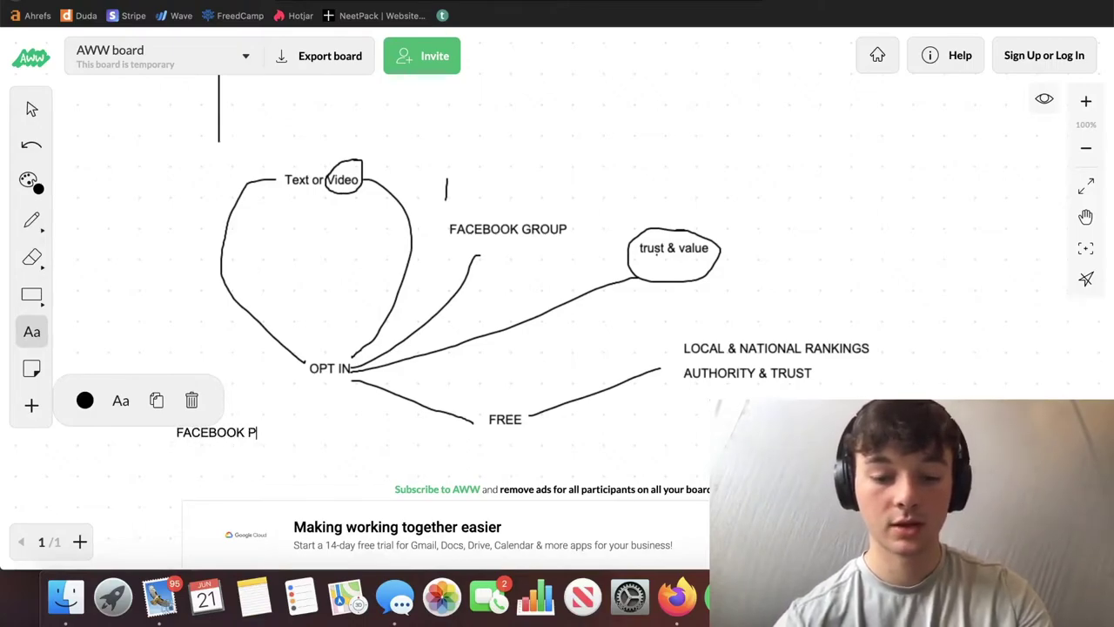
key("Escape")
left_click_drag(323, 369, 280, 425)
left_click_drag(171, 369, 169, 397)
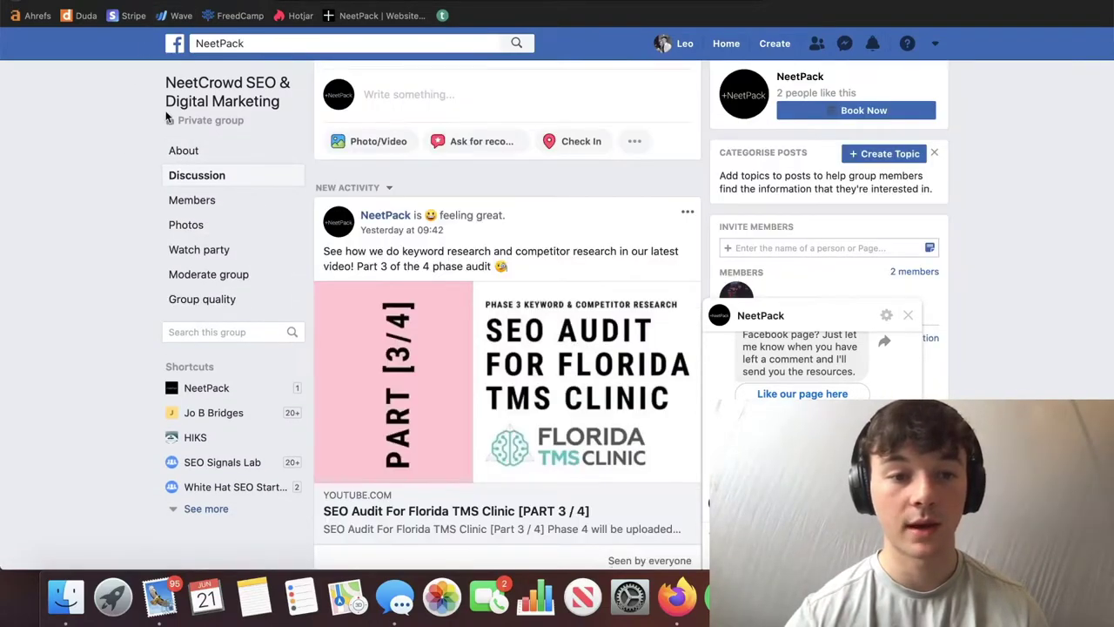
- Switch to Facebook, open the NeetPack page's inbox and read the message asking a member for a Google review
left_click(175, 43)
left_click(188, 225)
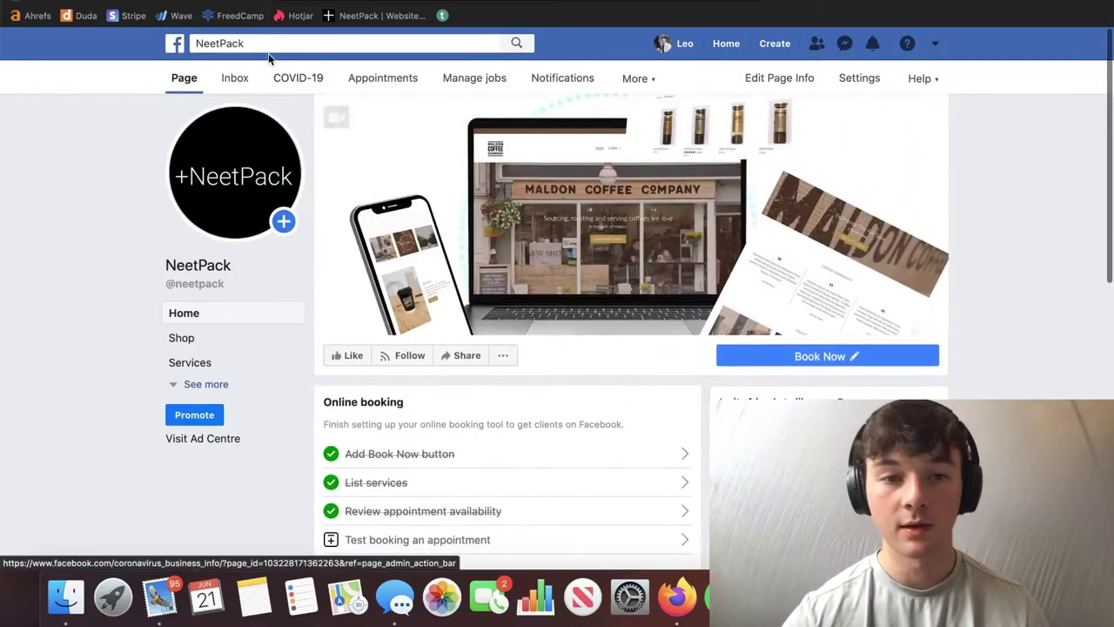
scroll(505, 261, "down", 5)
left_click(236, 79)
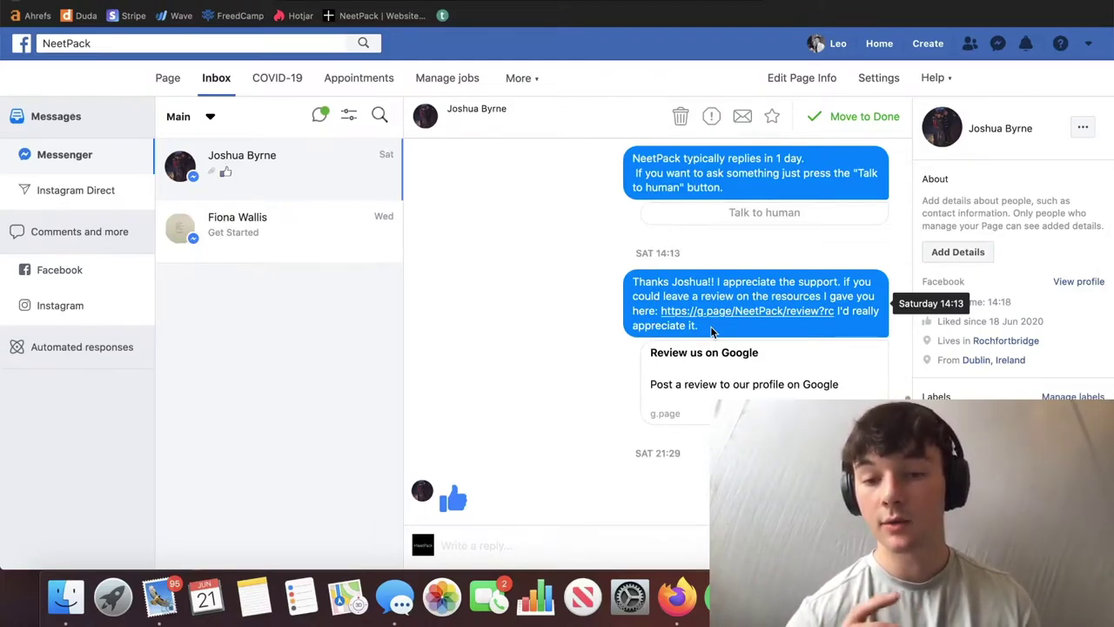
- Search the web for NEETPACK in a new tab and read through the NeetPack Digital Marketing Google reviews
key("super+t")
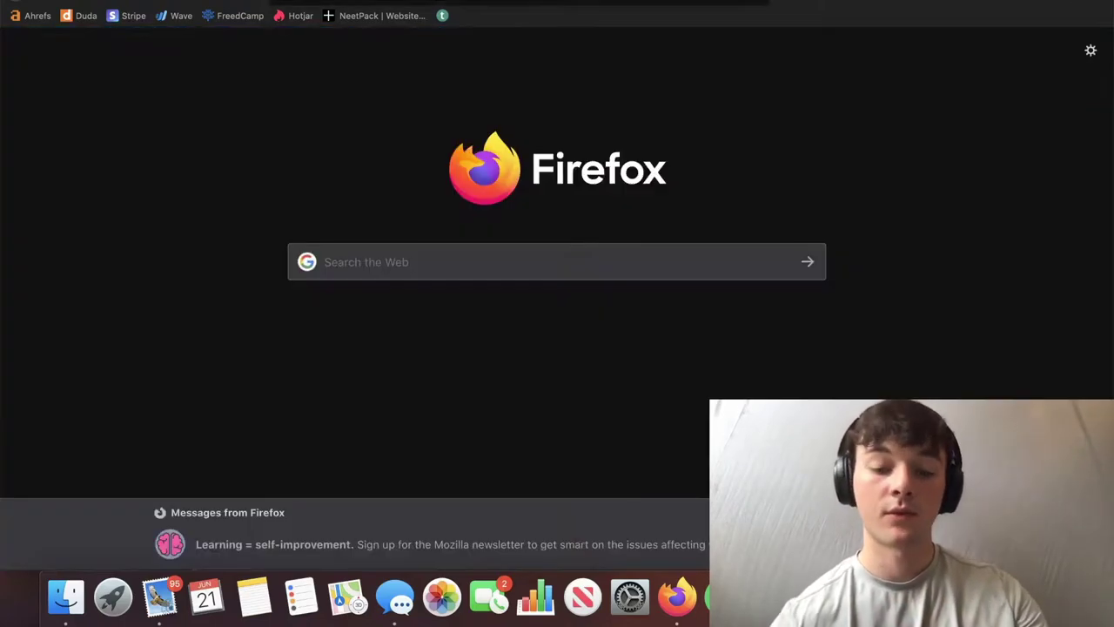
type("e")
key("BackSpace")
type("neetpac")
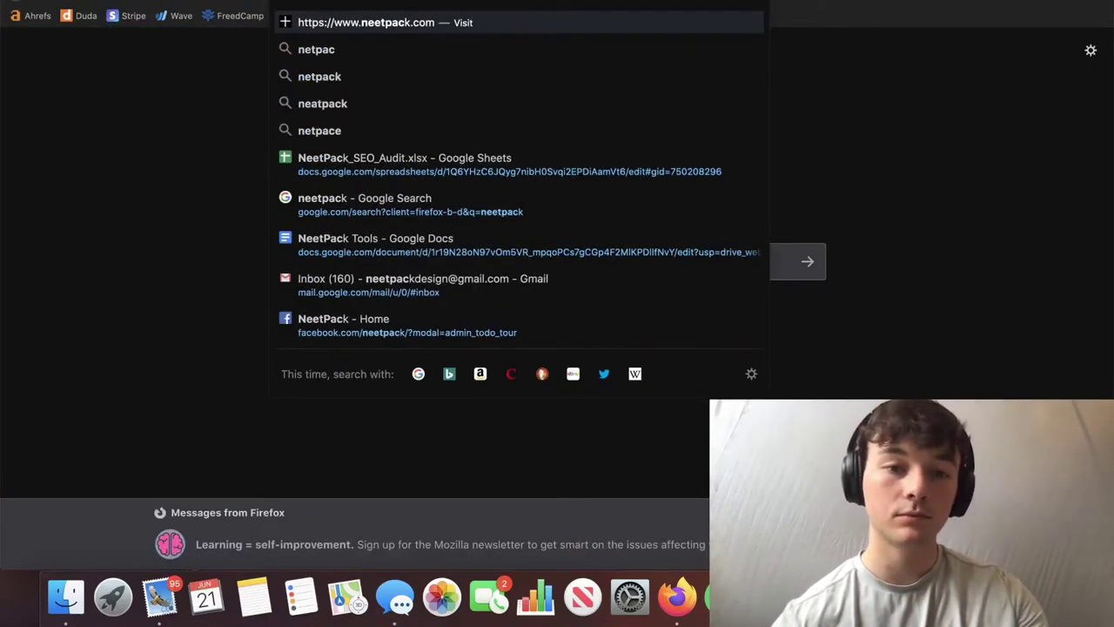
type("K")
key("Return")
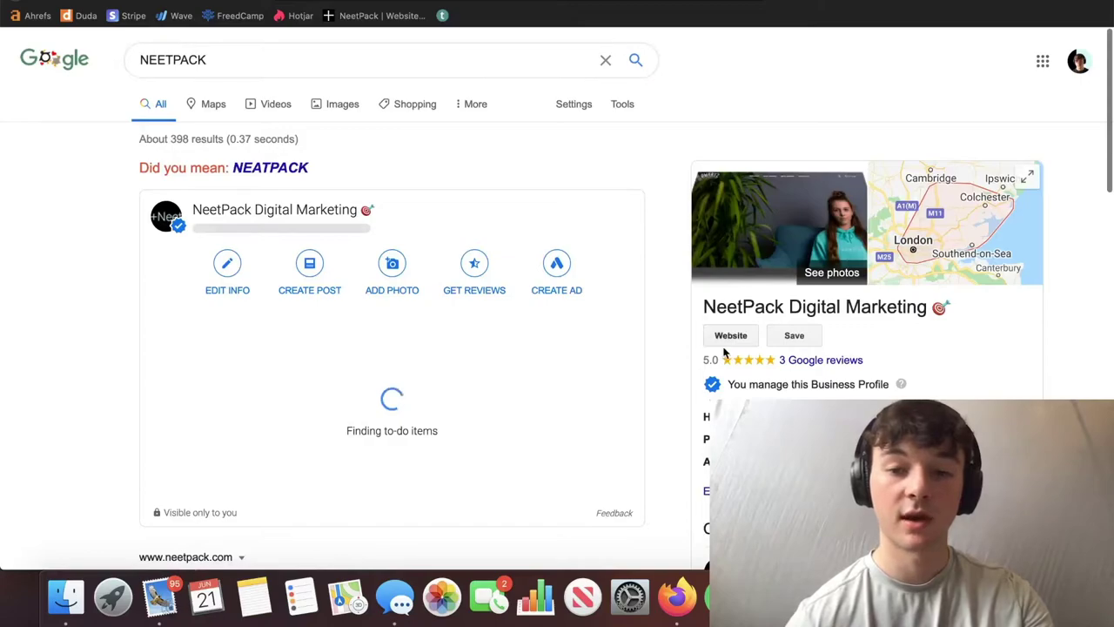
scroll(724, 351, "down", 1)
left_click(788, 326)
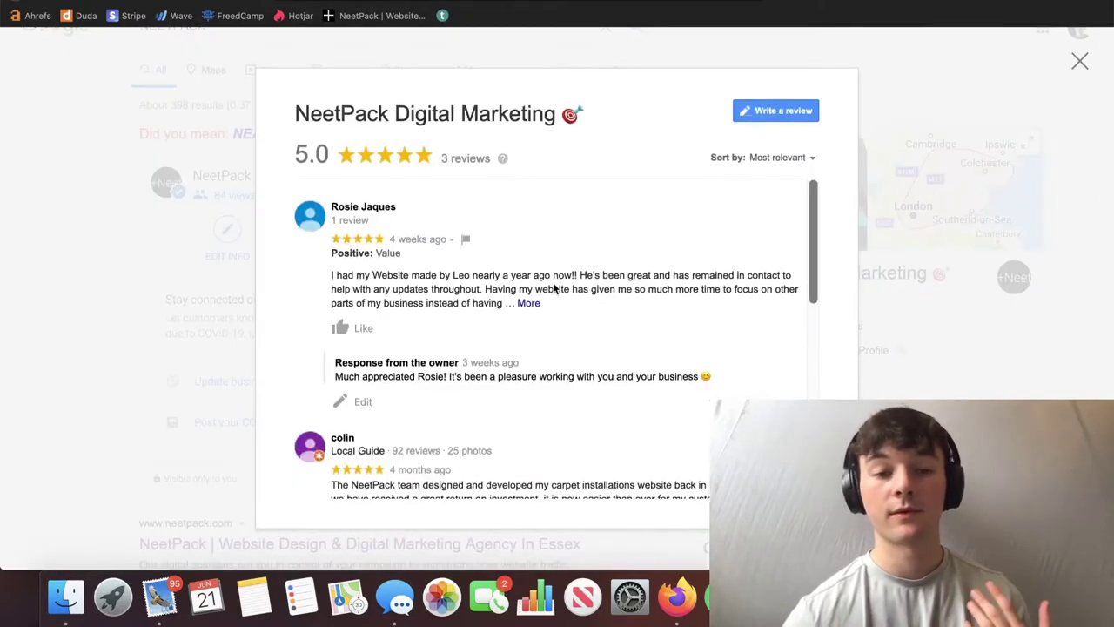
scroll(553, 287, "down", 10)
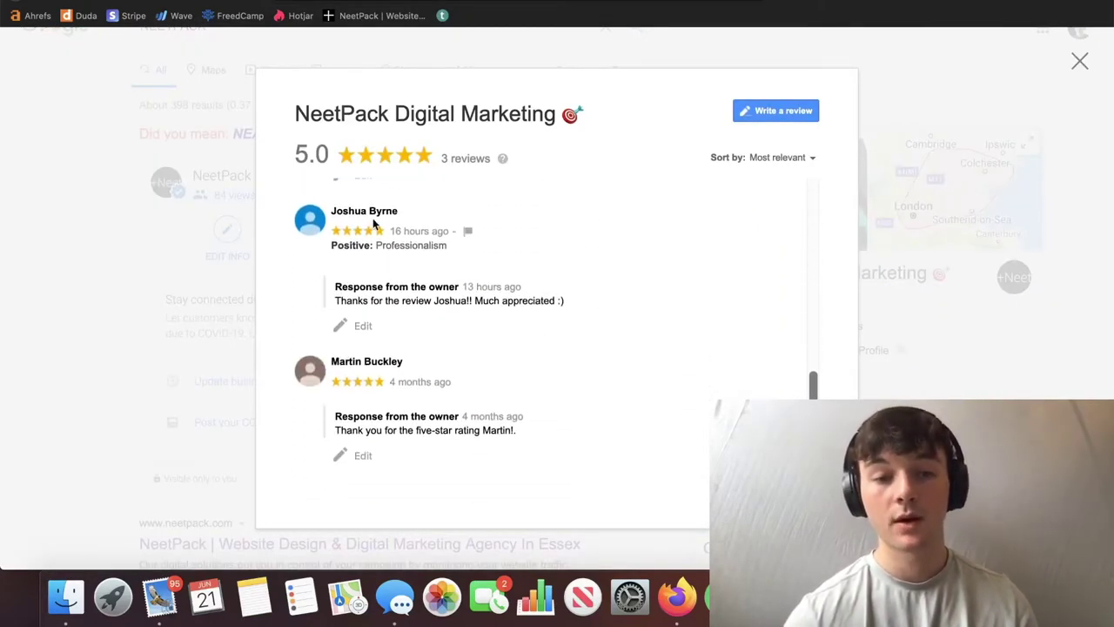
- Return to the AWW board and circle the FACEBOOK GROUP, FACEBOOK PAGE and AUTHORITY & TRUST labels
key("ctrl+Tab")
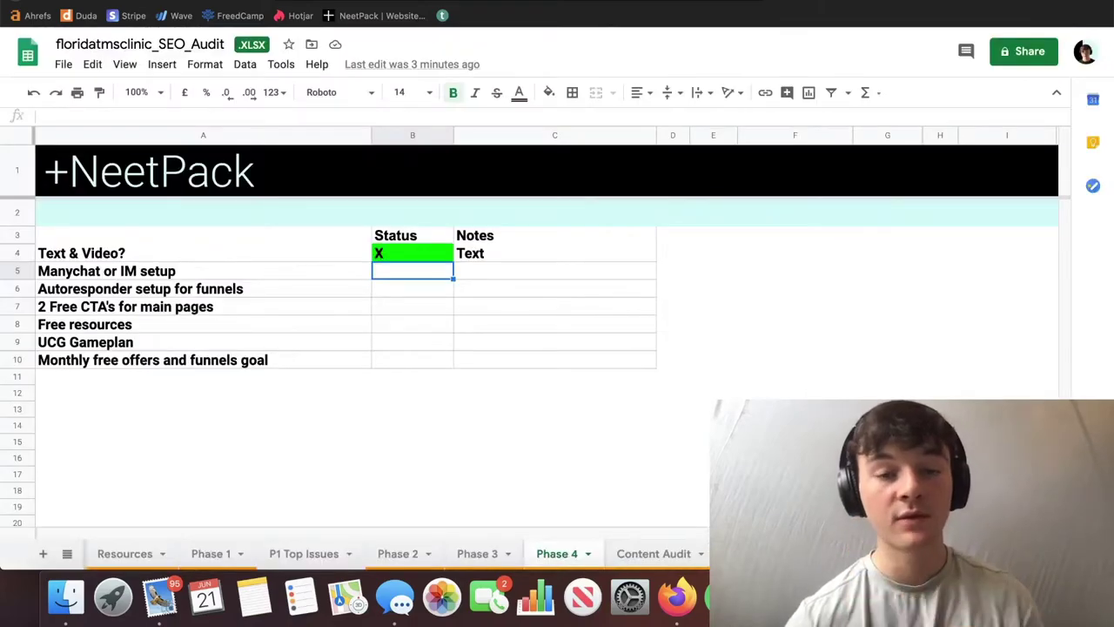
key("ctrl+Tab")
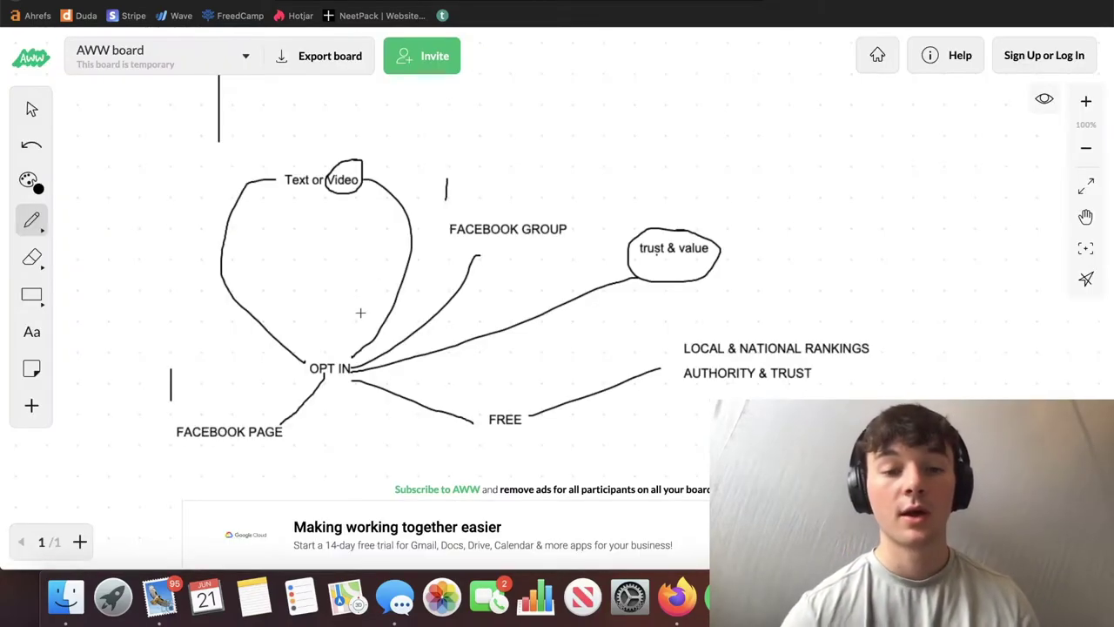
mouse_move(482, 201)
left_mouse_down()
mouse_move(474, 260)
mouse_move(500, 203)
left_mouse_up()
mouse_move(233, 409)
left_mouse_down()
mouse_move(180, 424)
mouse_move(295, 428)
mouse_move(224, 394)
left_mouse_up()
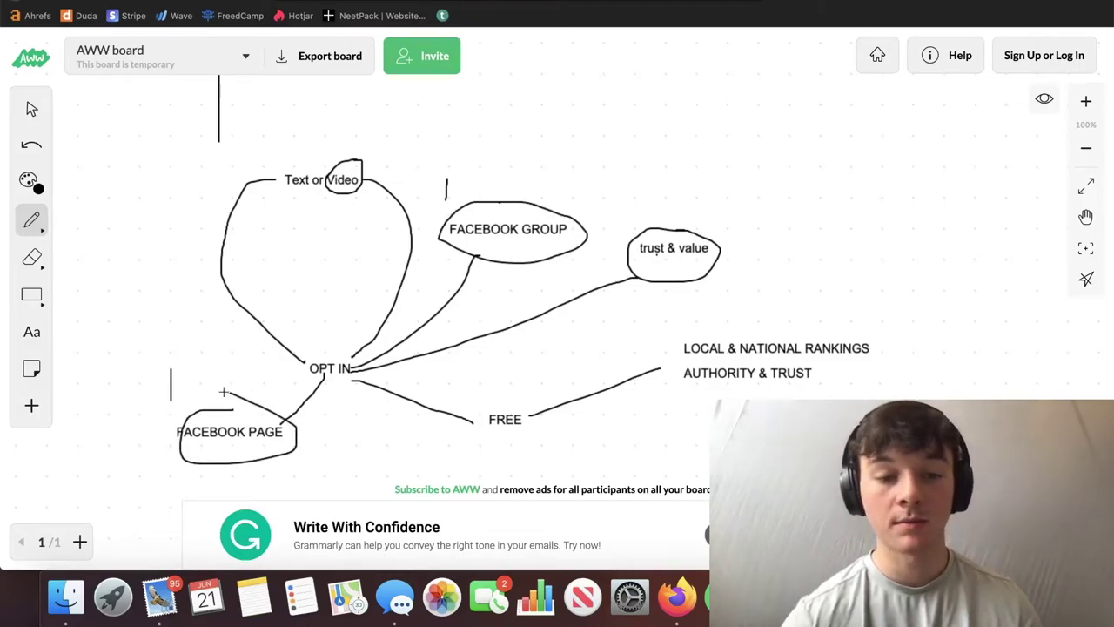
left_click_drag(361, 164, 362, 173)
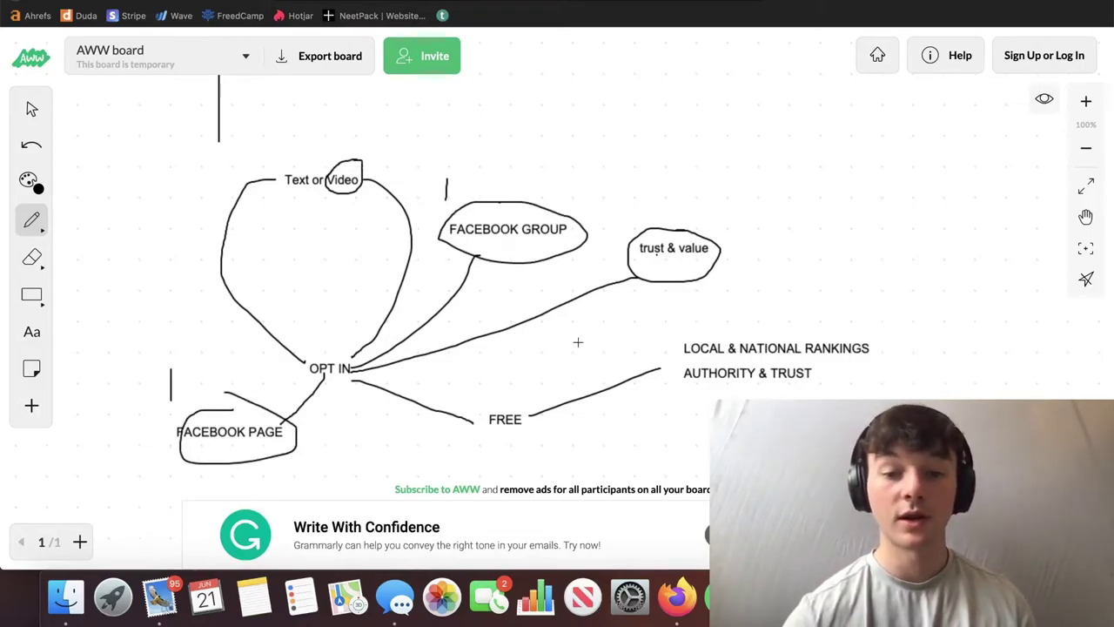
mouse_move(757, 362)
left_mouse_down()
mouse_move(676, 374)
mouse_move(710, 401)
mouse_move(823, 375)
mouse_move(740, 362)
left_mouse_up()
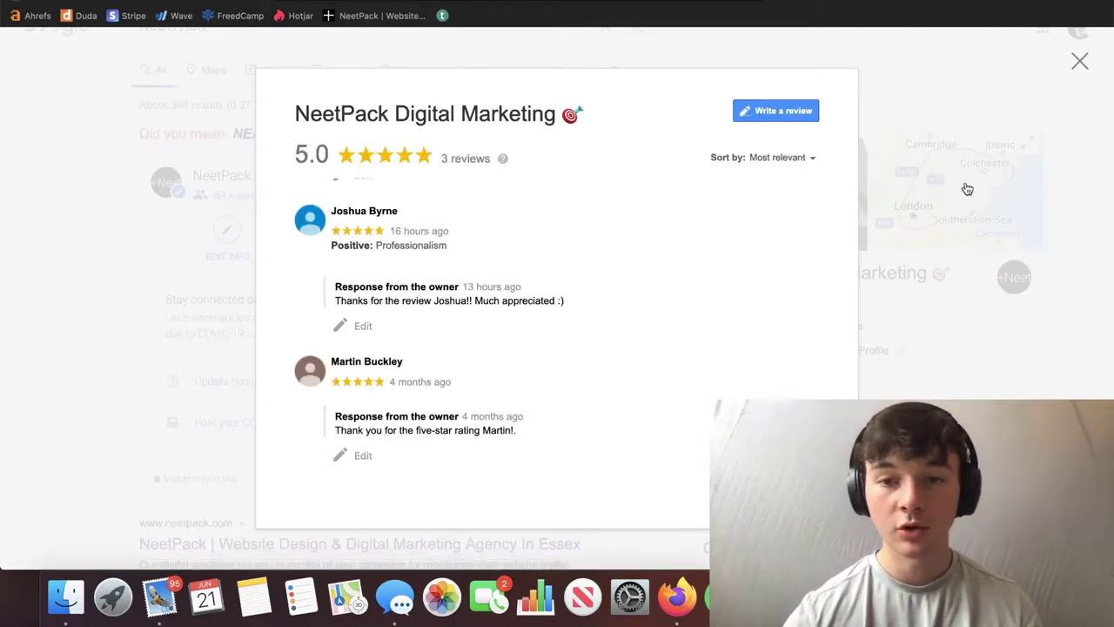
- Close the Google reviews, then circle LOCAL in the rankings label and Text in the Text or Video label on the AWW board
left_click(934, 388)
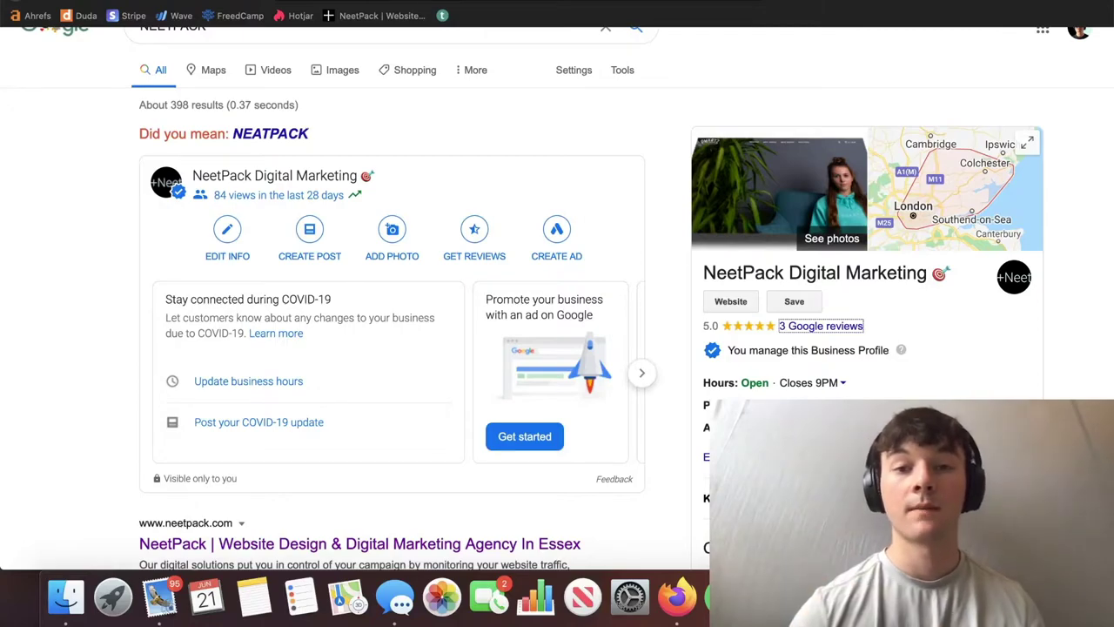
key("ctrl+Tab")
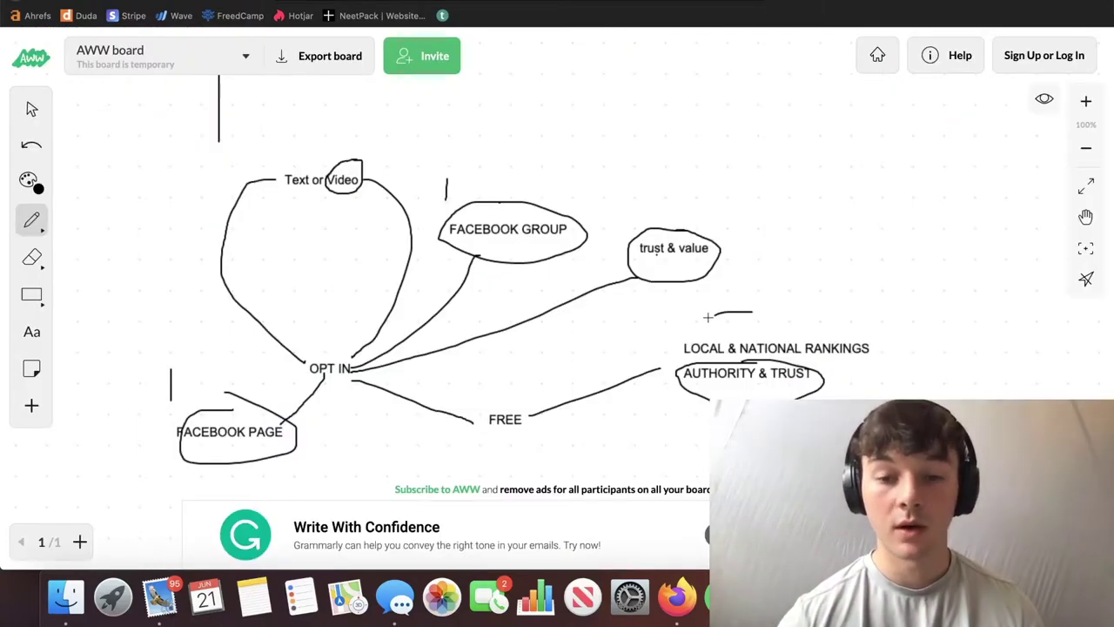
mouse_move(707, 317)
left_mouse_down()
mouse_move(679, 331)
mouse_move(715, 362)
mouse_move(745, 309)
left_mouse_up()
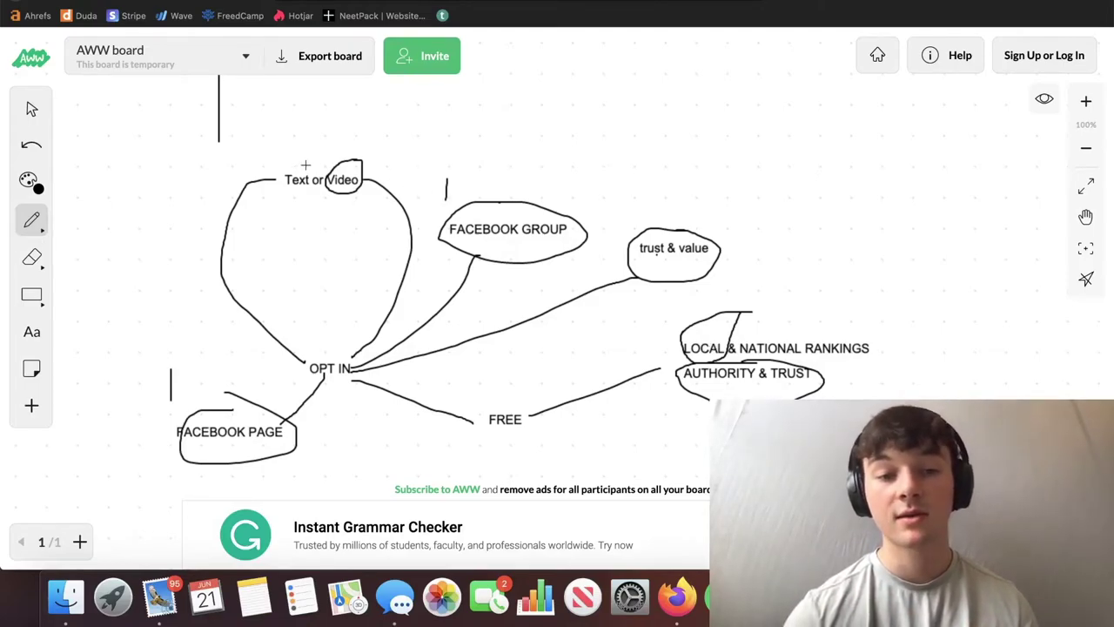
mouse_move(305, 164)
left_mouse_down()
mouse_move(285, 160)
mouse_move(280, 194)
mouse_move(315, 190)
mouse_move(300, 166)
left_mouse_up()
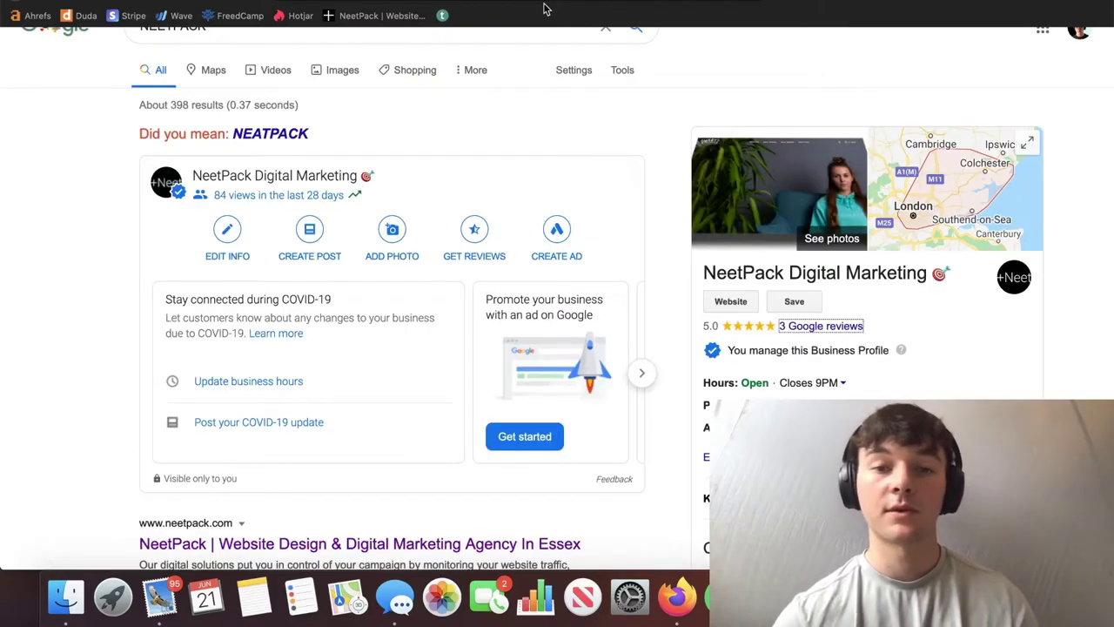
- Open the Florida TMS Clinic website and look through the posts on its TMS Blog
key("super+l")
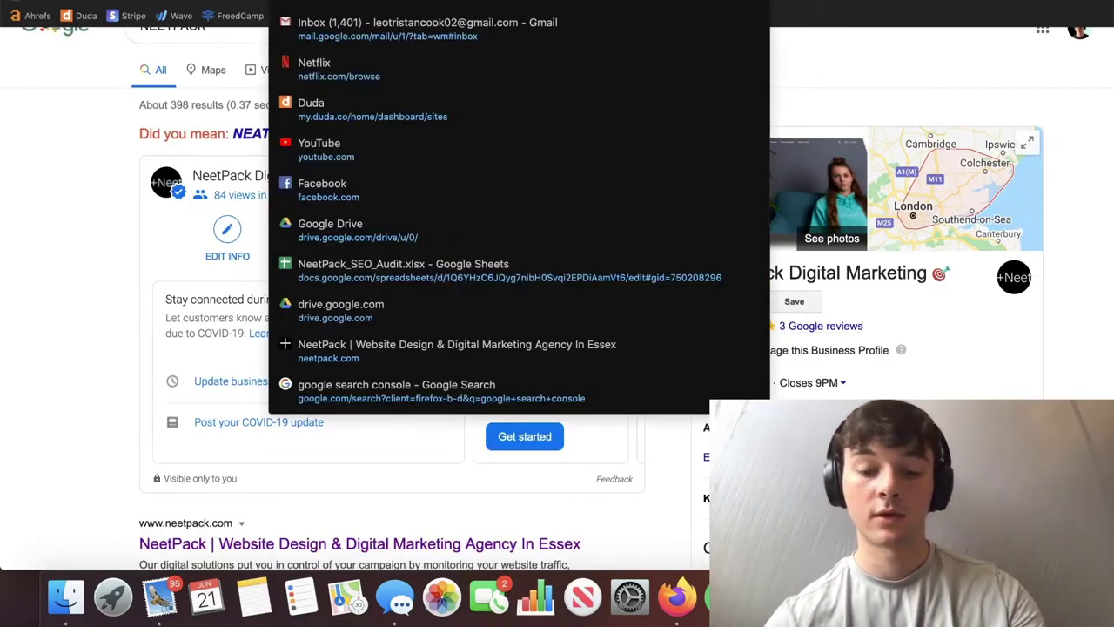
type("tms")
left_click(398, 162)
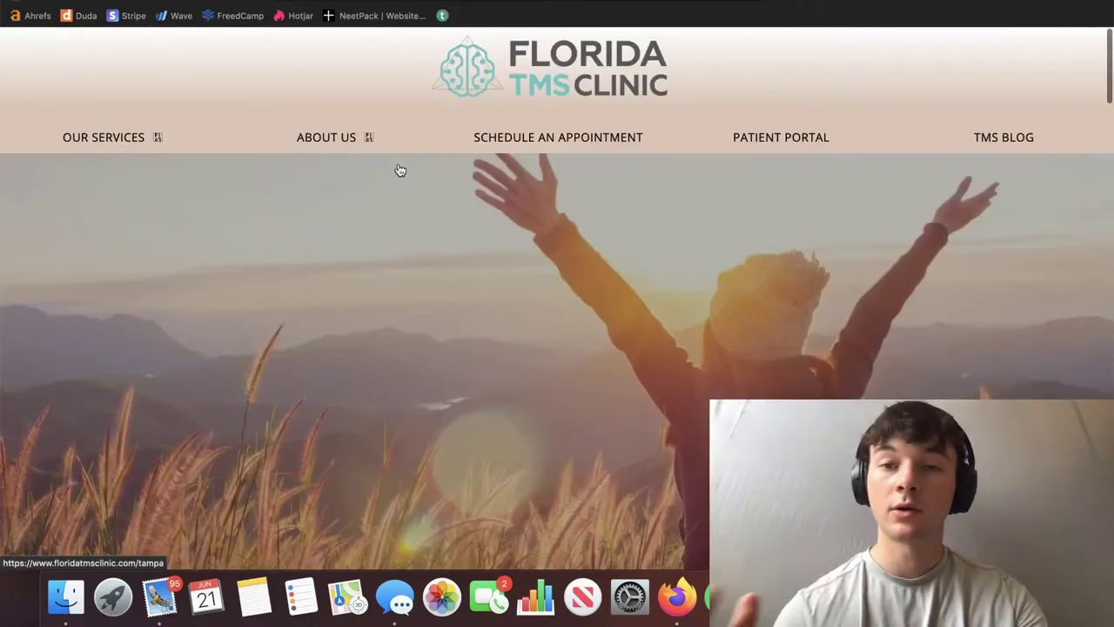
left_click(1003, 135)
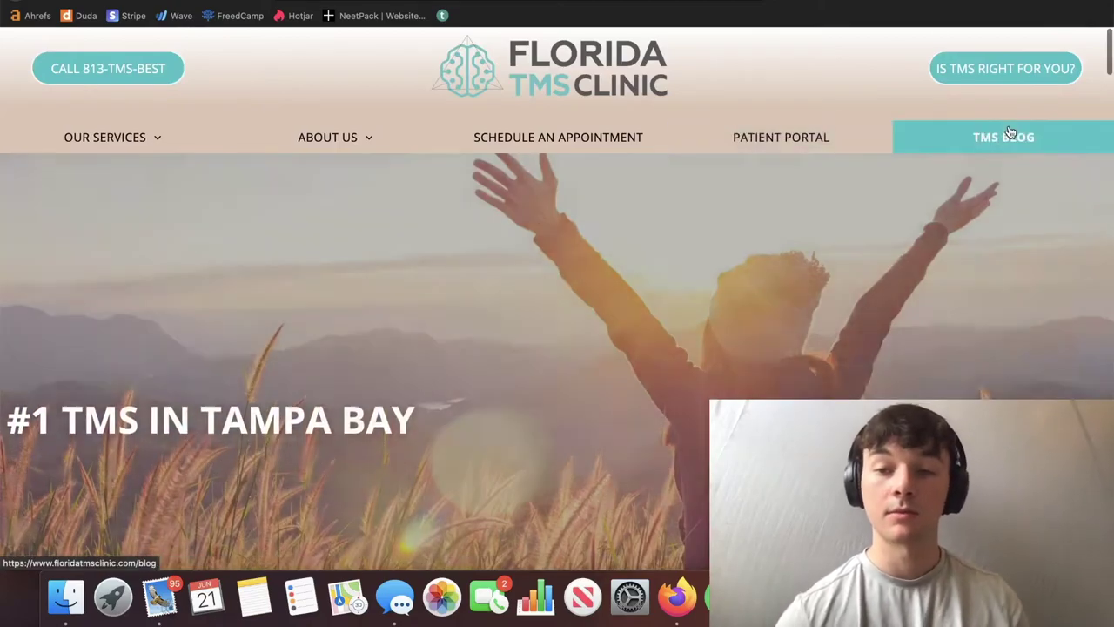
scroll(687, 232, "down", 3)
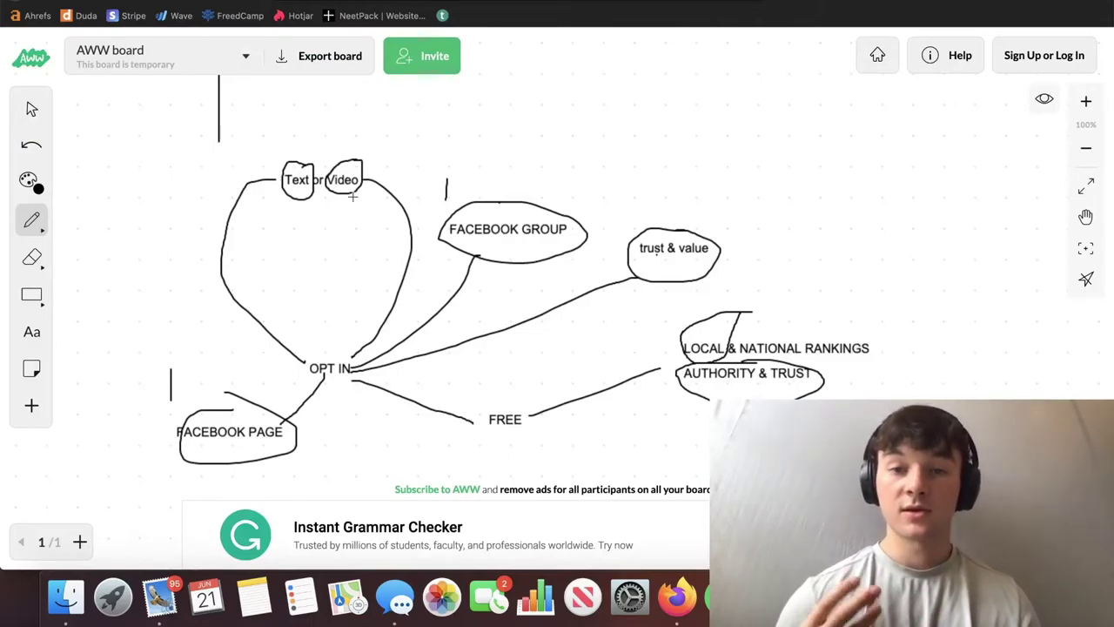
- Switch to the Phase 3 keyword list in the audit spreadsheet and pick out "tms success rate" and "tms ocd treatment"
key("ctrl+Tab")
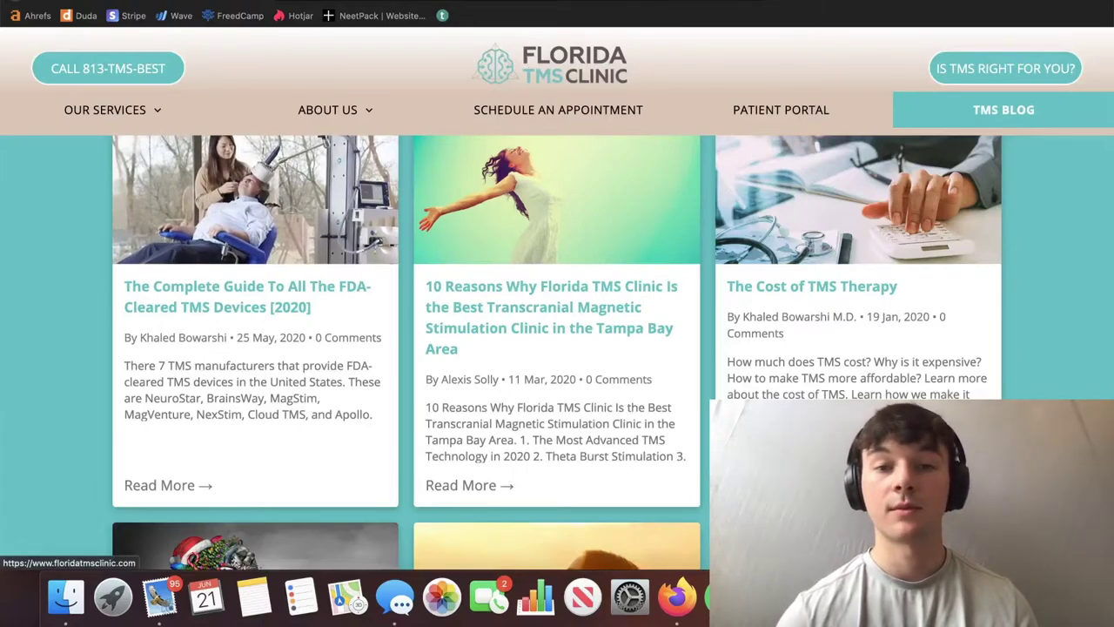
key("ctrl+Tab")
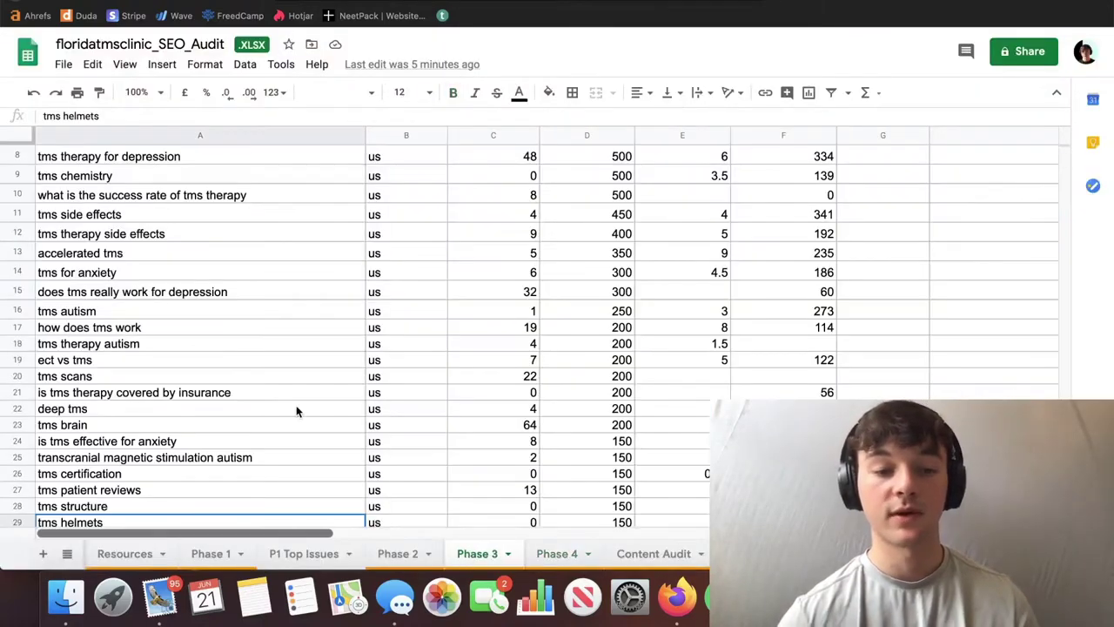
scroll(296, 416, "up", 4)
scroll(295, 416, "down", 6)
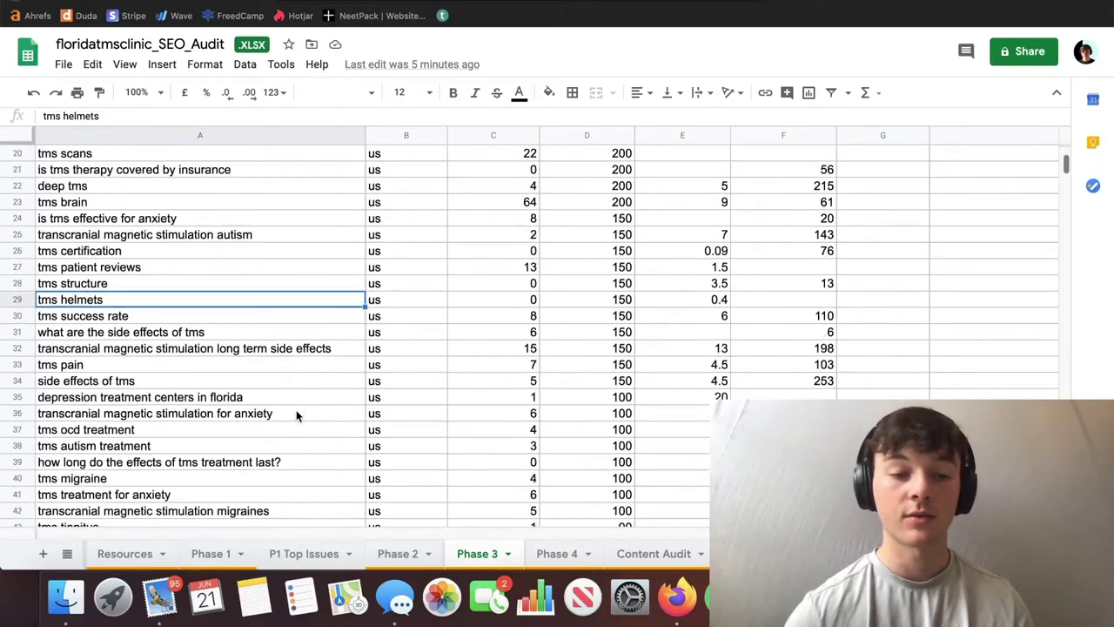
left_click(168, 316)
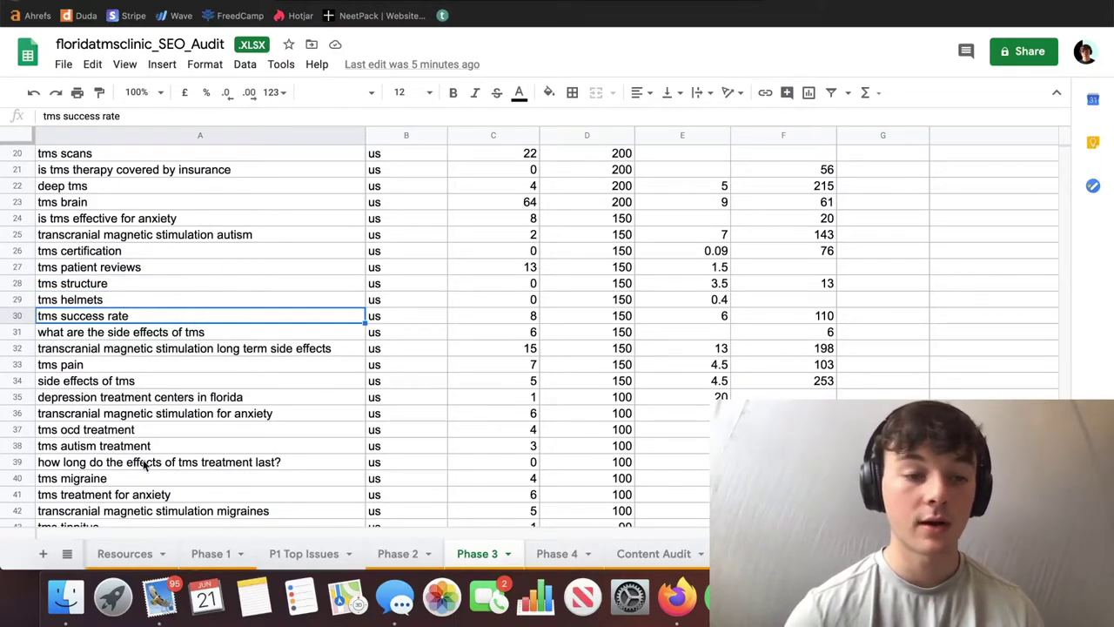
left_click(175, 426)
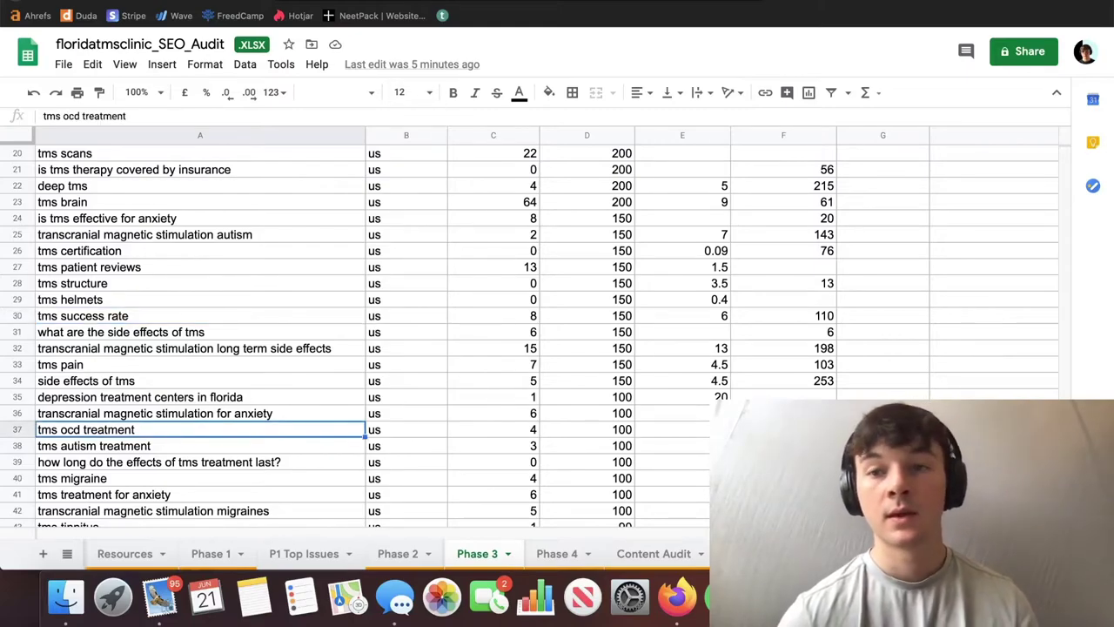
- Look up Ahrefs in a new browser tab and highlight cells B37:D37 for "tms ocd treatment" in the Phase 3 sheet
key("super+t")
type("aher")
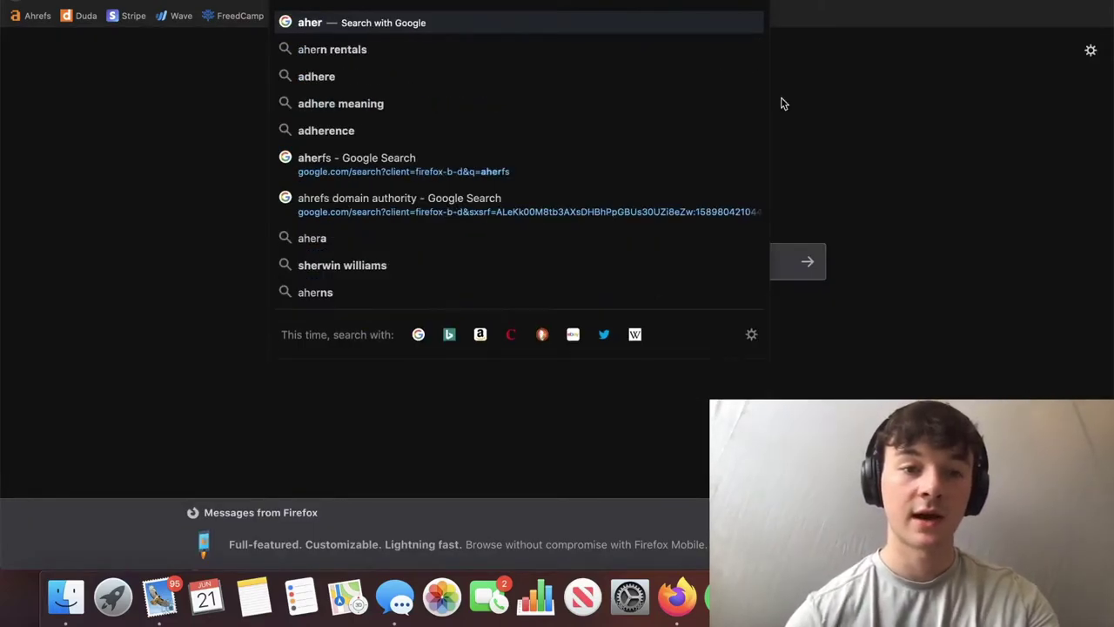
left_click(443, 164)
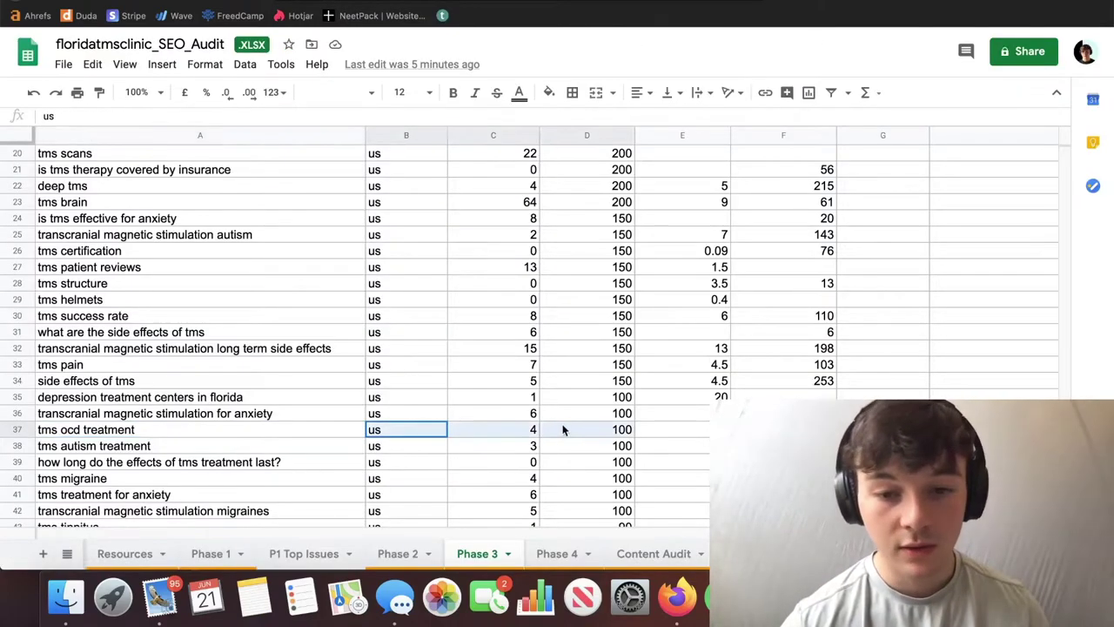
left_click_drag(563, 429, 591, 429)
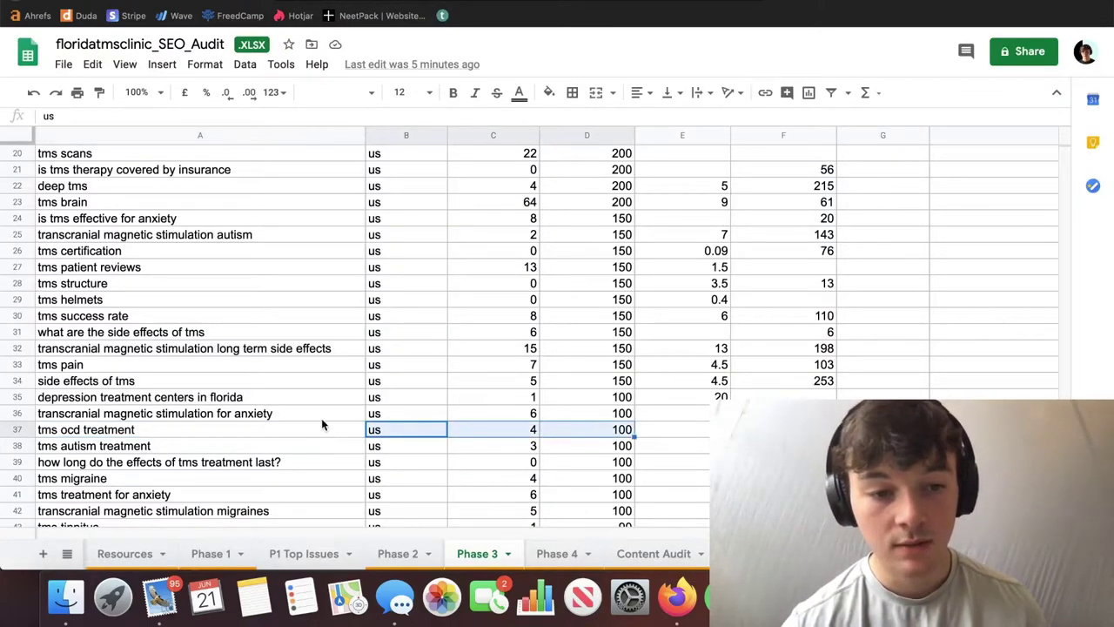
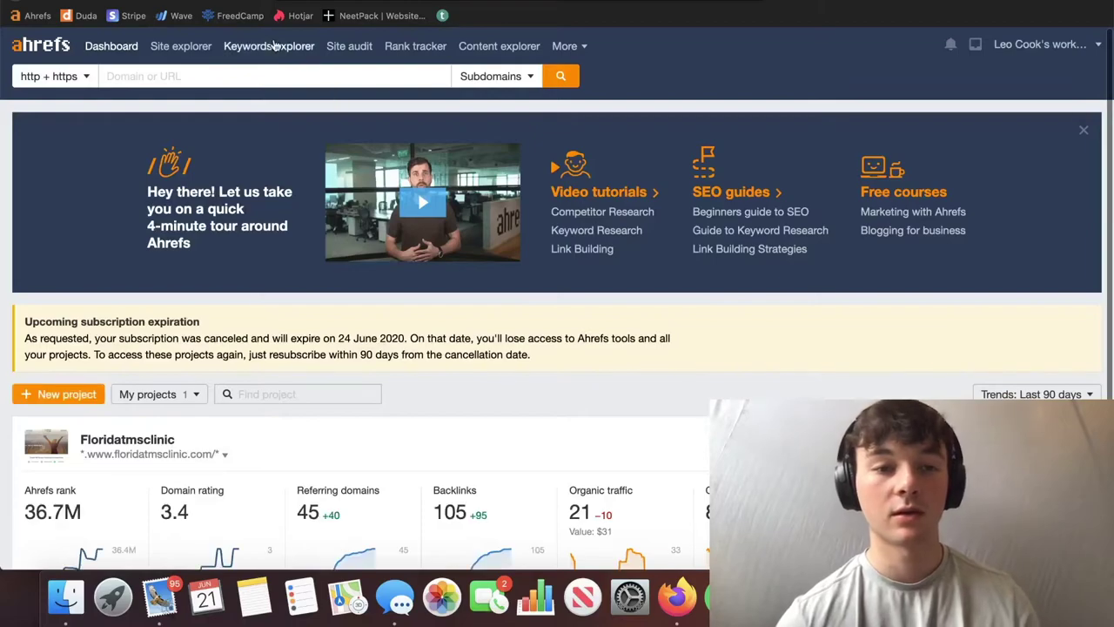
- Open the "tms ocd treatment" report from the Keywords Explorer search history in Ahrefs
left_click(257, 45)
left_click(406, 348)
scroll(404, 348, "down", 2)
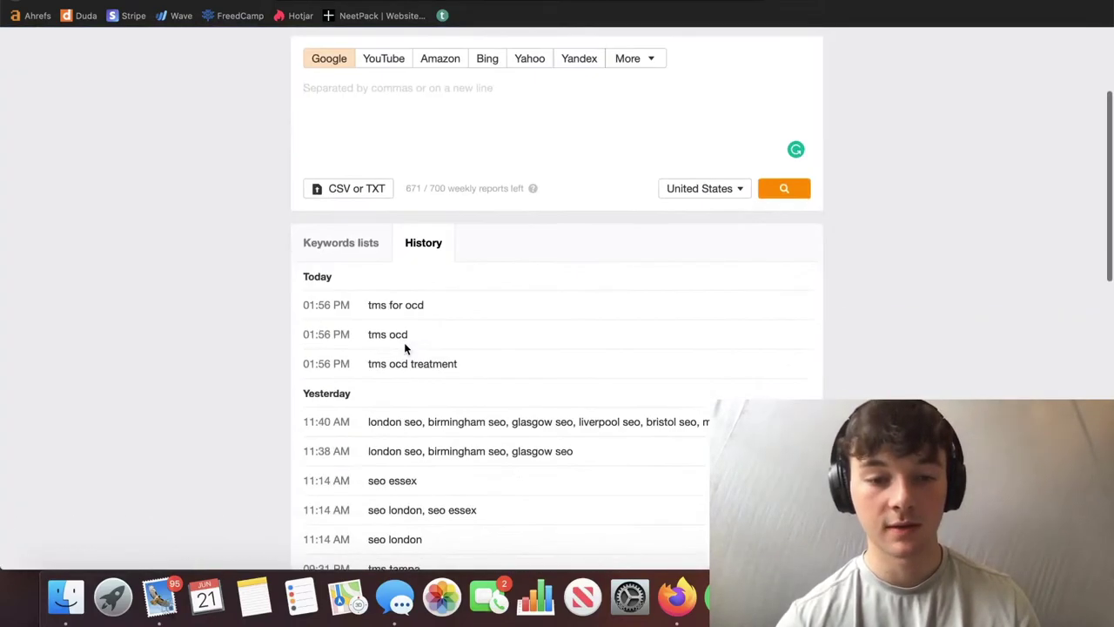
left_click(430, 361)
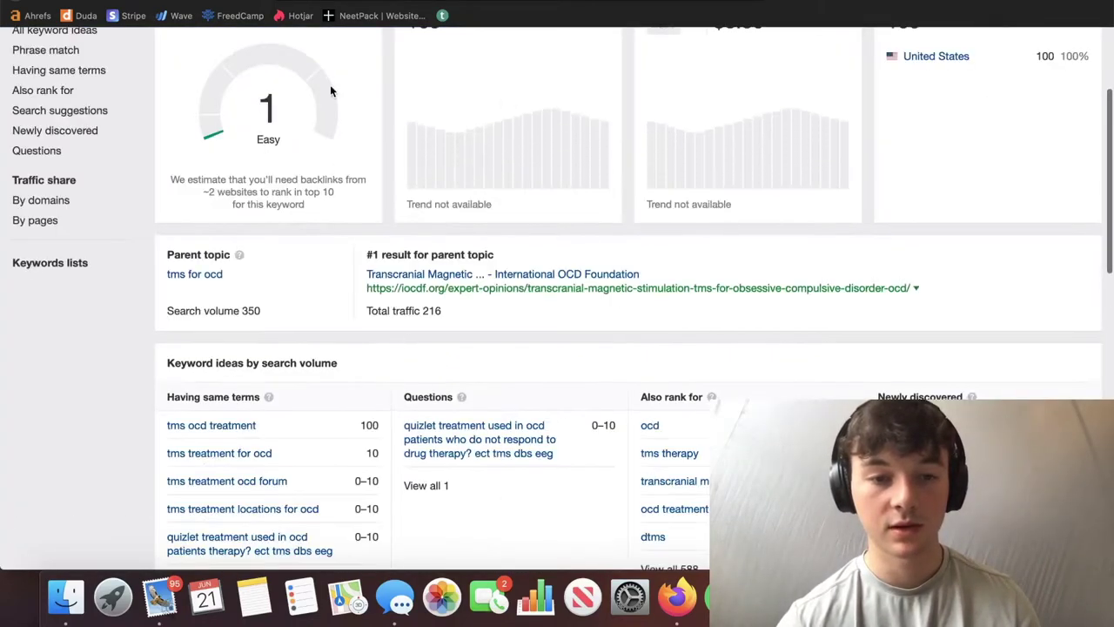
- Change the Keywords Explorer query to "tms for ocd" and review its overview report
scroll(331, 87, "up", 3)
scroll(232, 391, "down", 4)
scroll(220, 509, "up", 5)
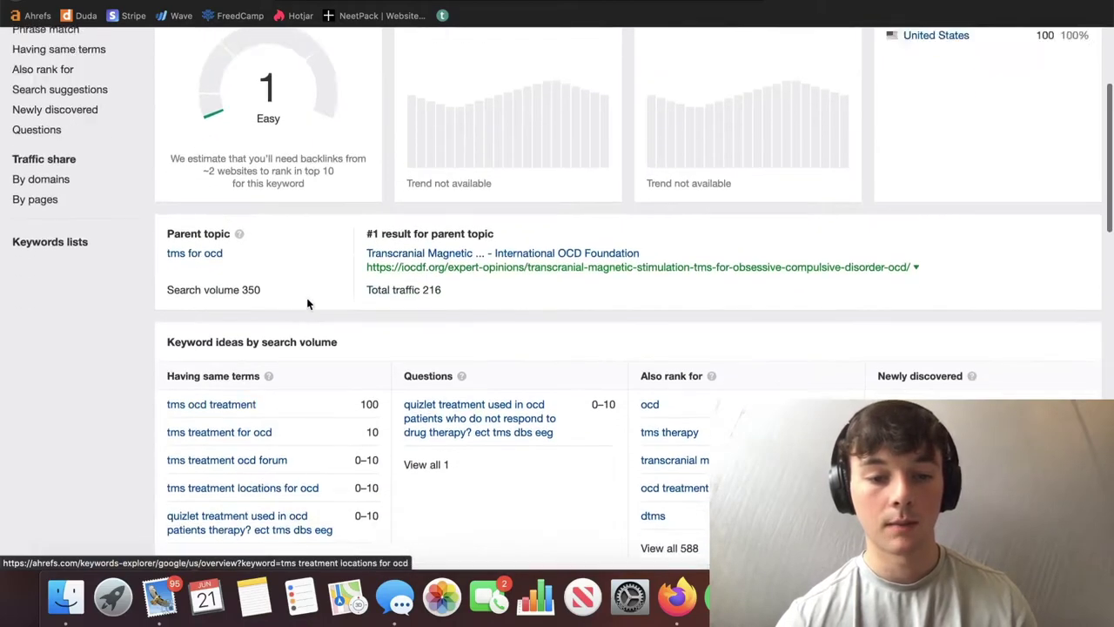
double_click(157, 79)
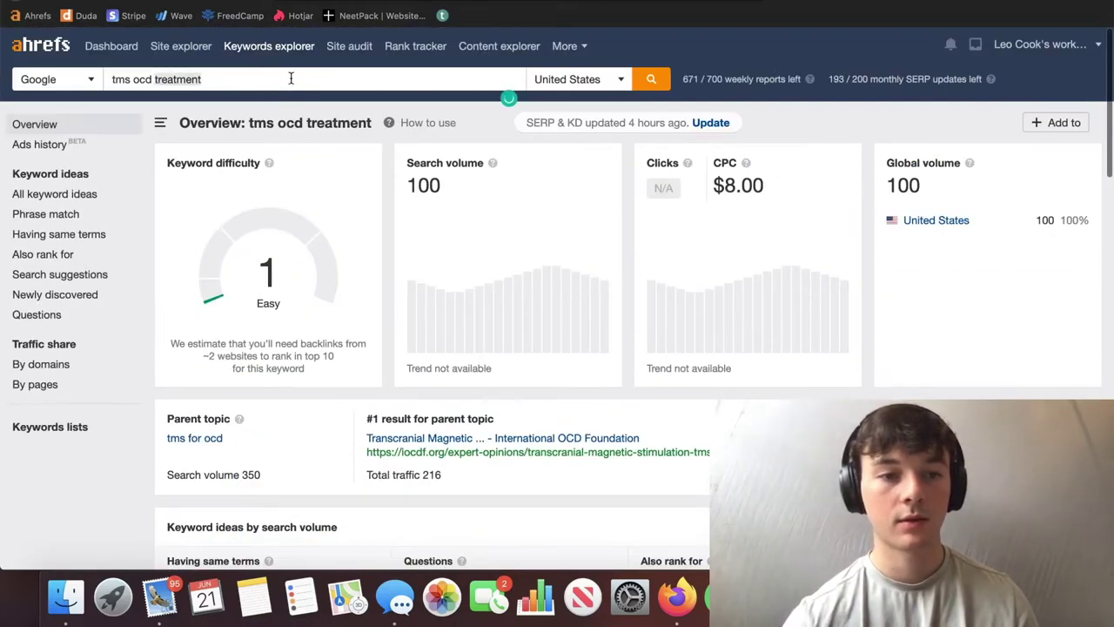
key("BackSpace")
key("Return")
scroll(298, 261, "down", 3)
left_click(211, 323)
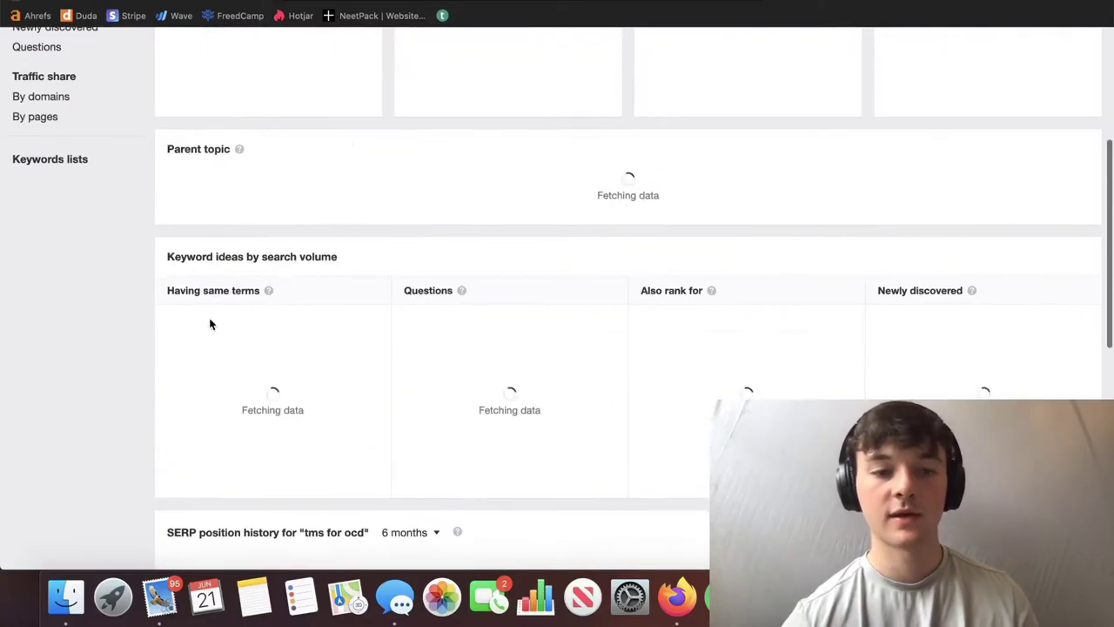
scroll(223, 323, "up", 3)
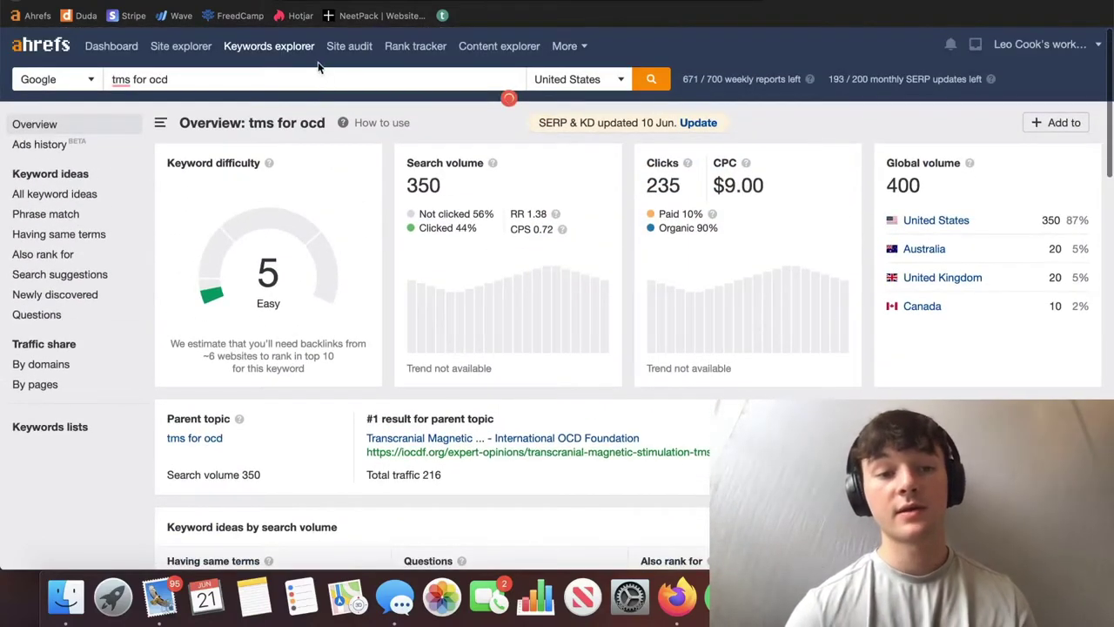
triple_click(315, 75)
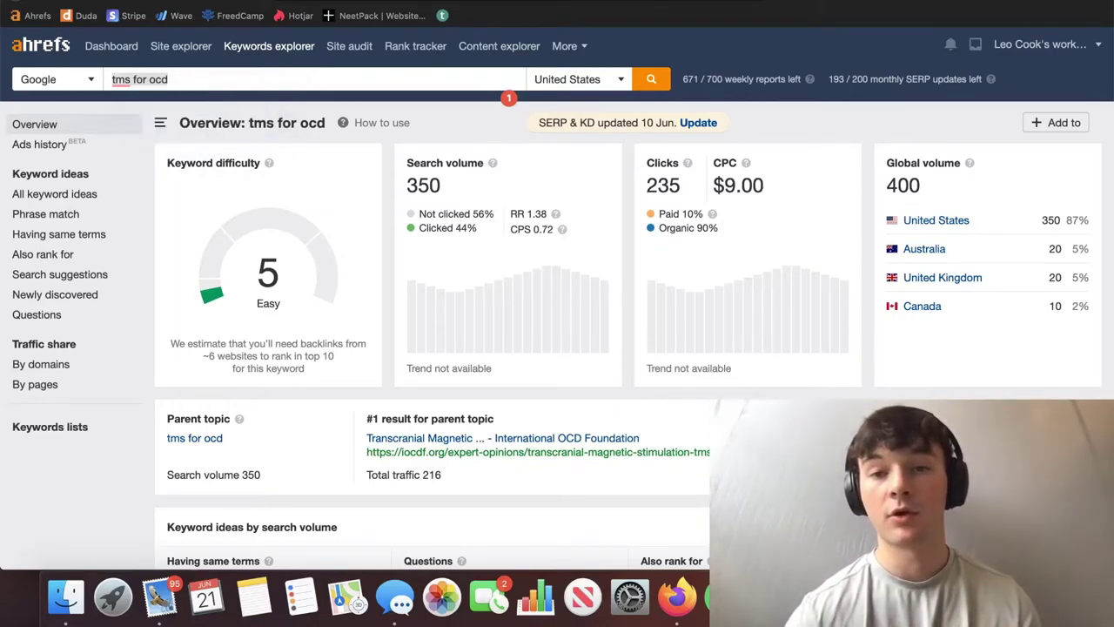
- Switch to the Florida TMS Clinic blog and open the article "The Complete Guide To All The FDA-Cleared TMS Devices [2020]"
key("ctrl+Tab")
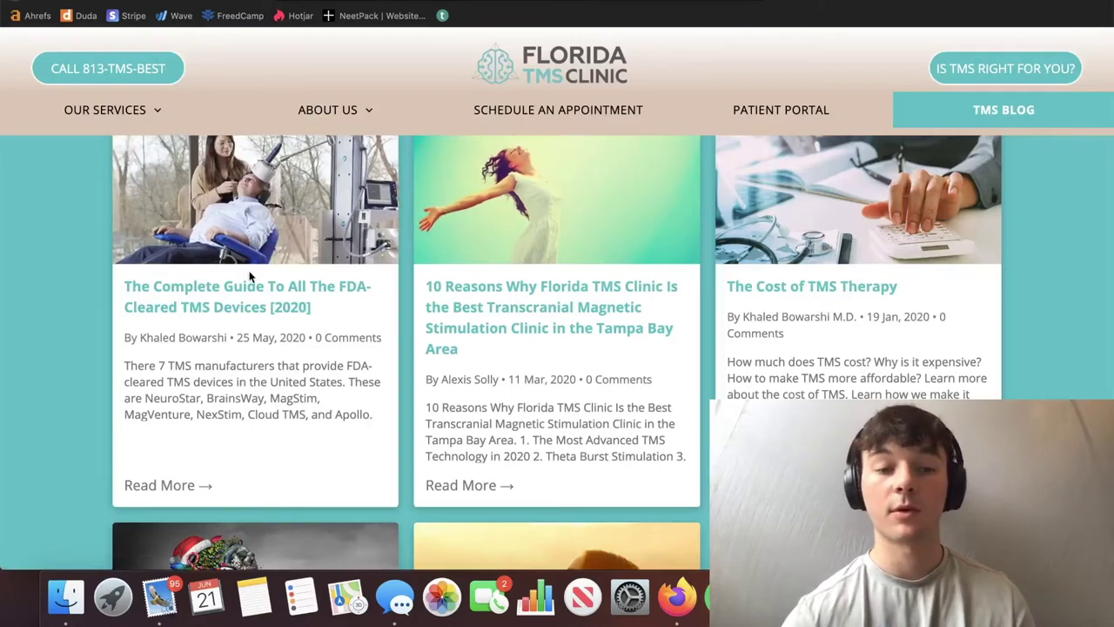
left_click(281, 259)
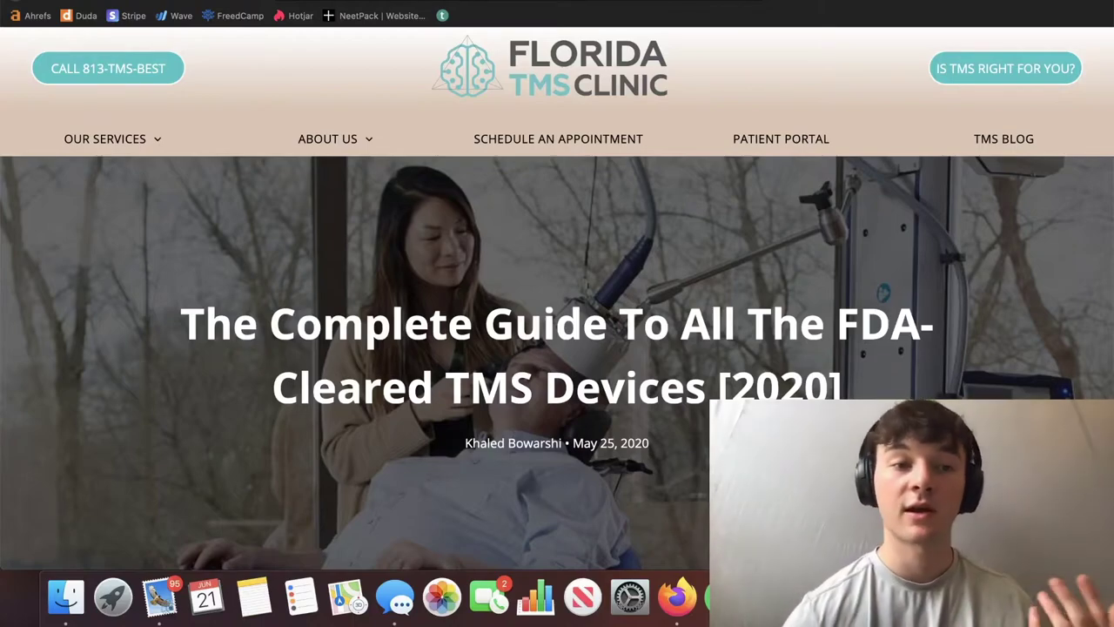
key("ctrl+Tab")
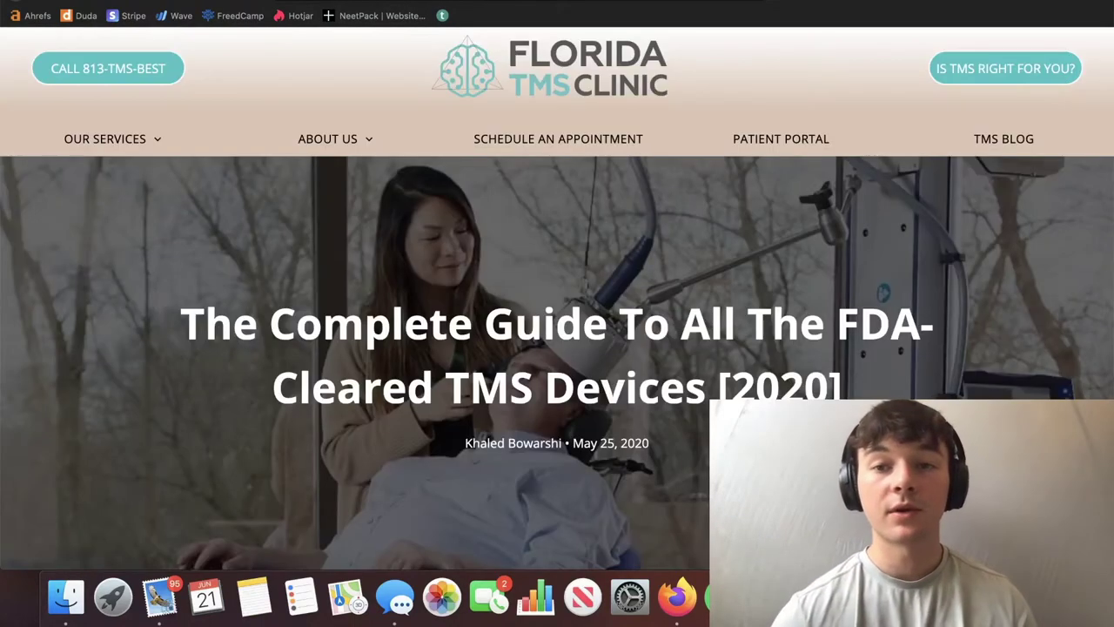
key("ctrl+shift+Tab")
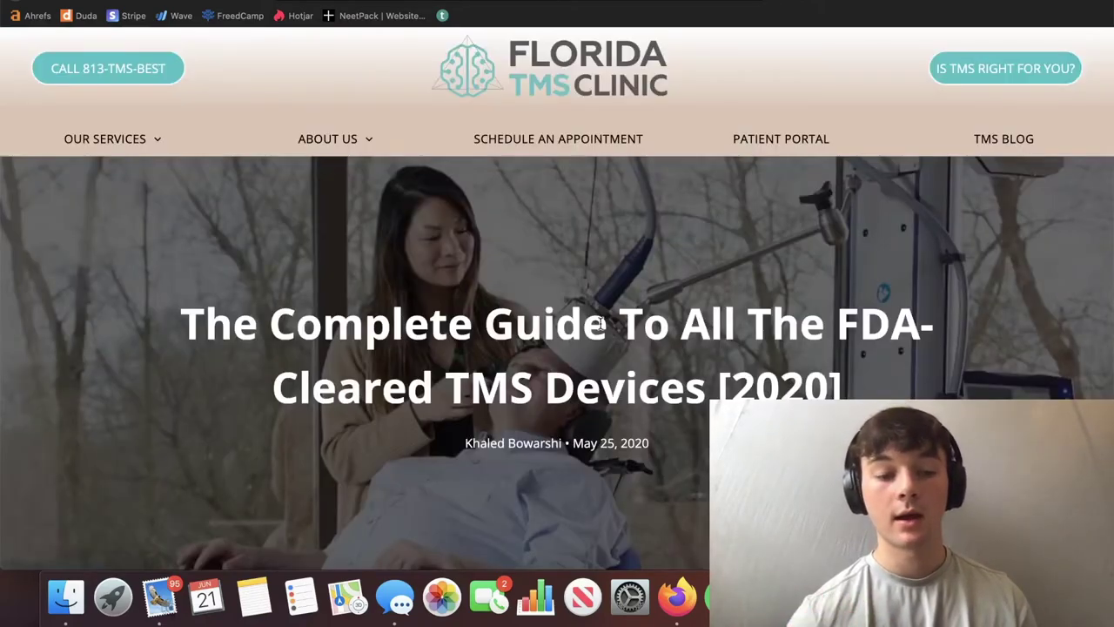
- Go to the comment section at the end of the article and enter the sample comment "ijgodogj" without posting it
scroll(601, 323, "down", 3)
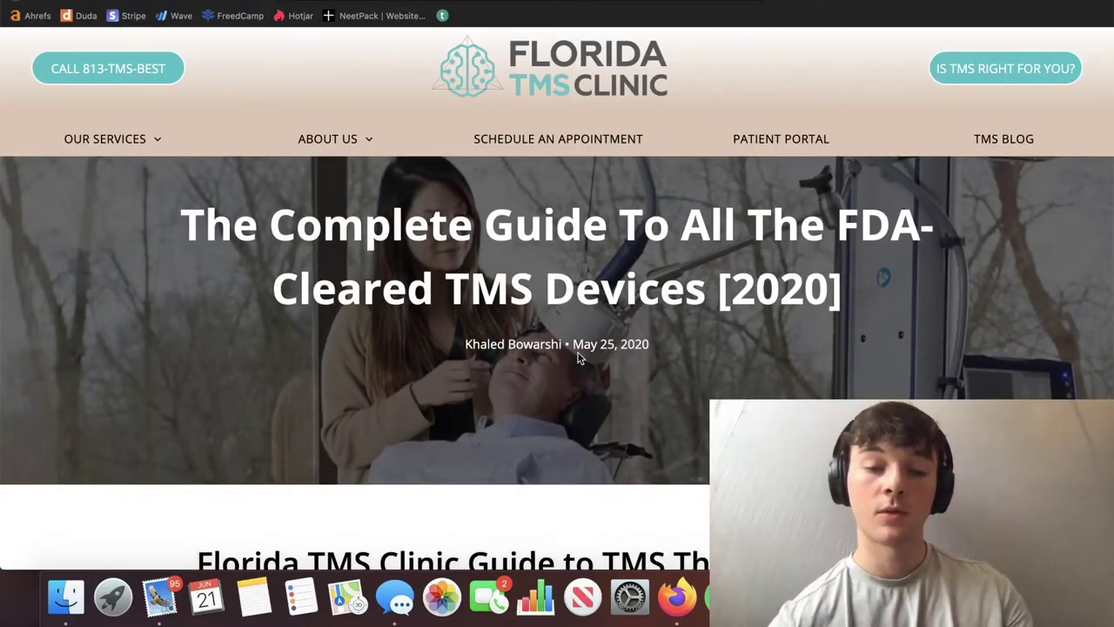
scroll(577, 353, "down", 5)
scroll(579, 357, "down", 20)
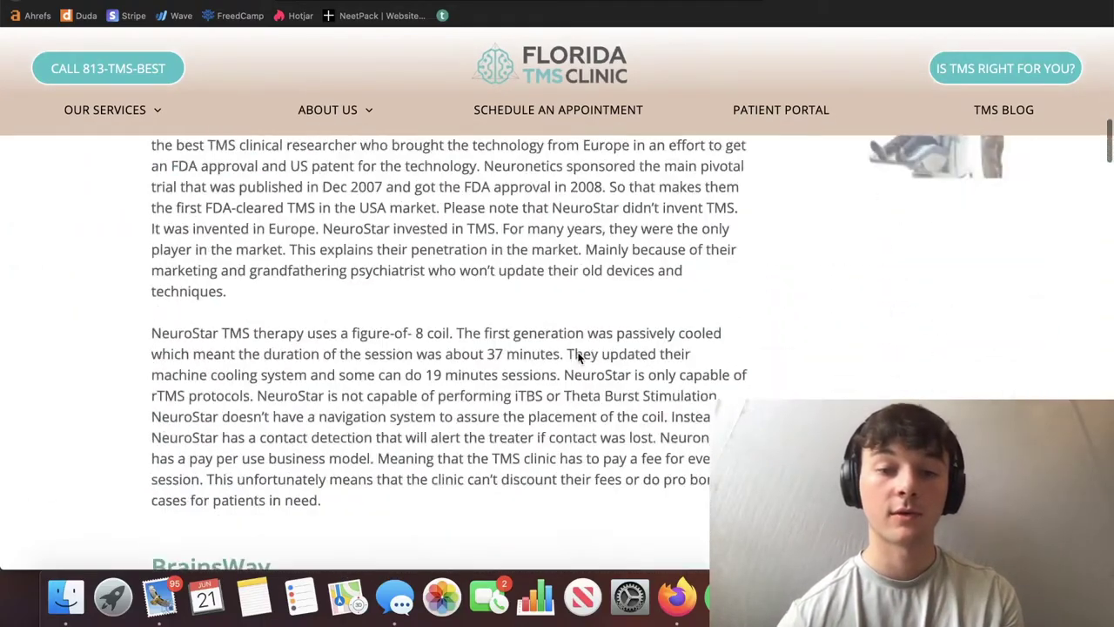
left_click(455, 458)
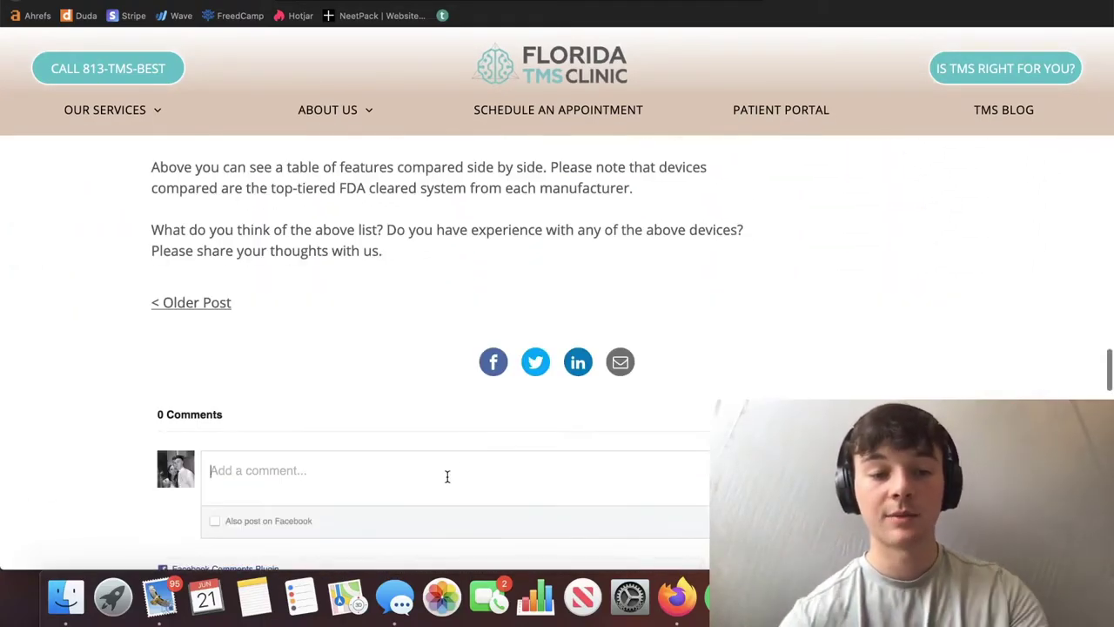
type("ijgodogj")
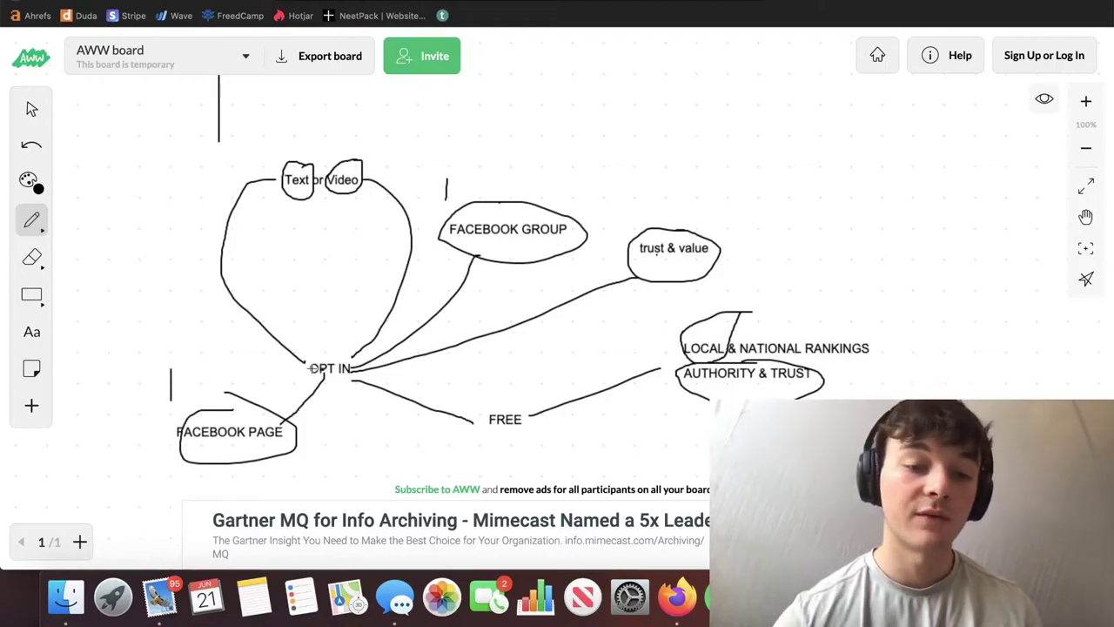
- On the AWW whiteboard, draw a branch line out from OPT IN and label its end "Comment on blog post"
left_click_drag(306, 364, 134, 307)
left_click(32, 331)
left_click(89, 290)
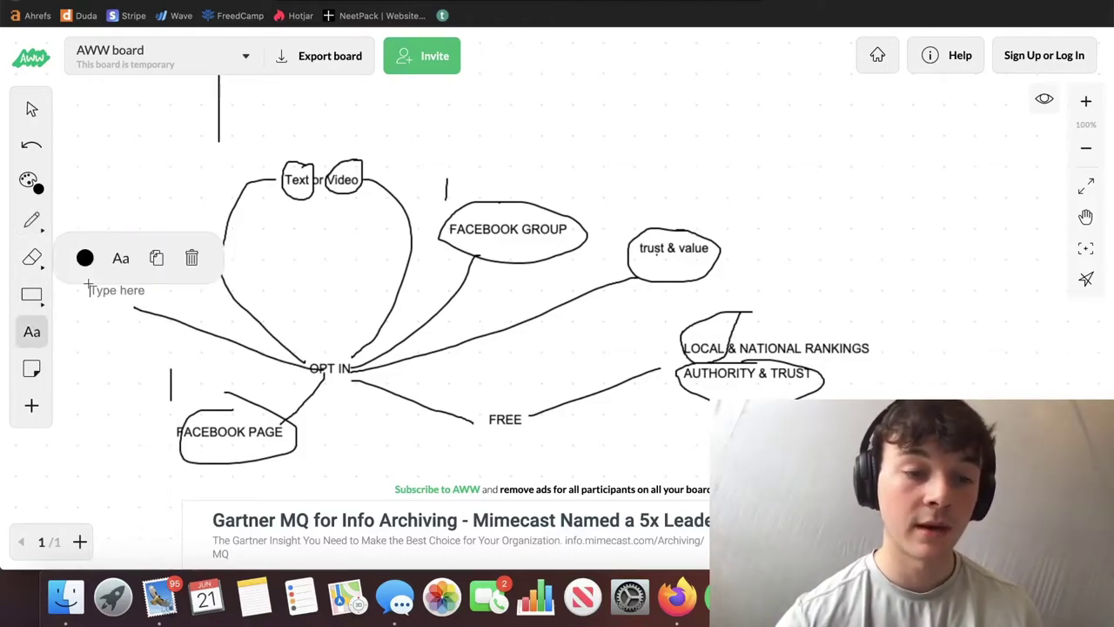
type("Comment on bl")
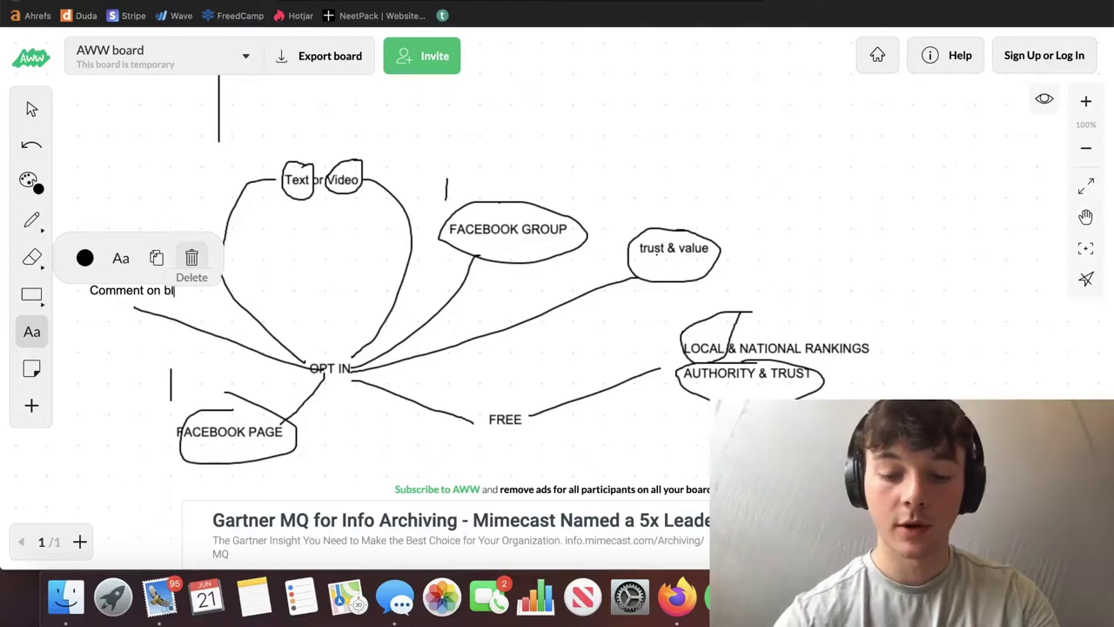
type("og post")
left_click(156, 147)
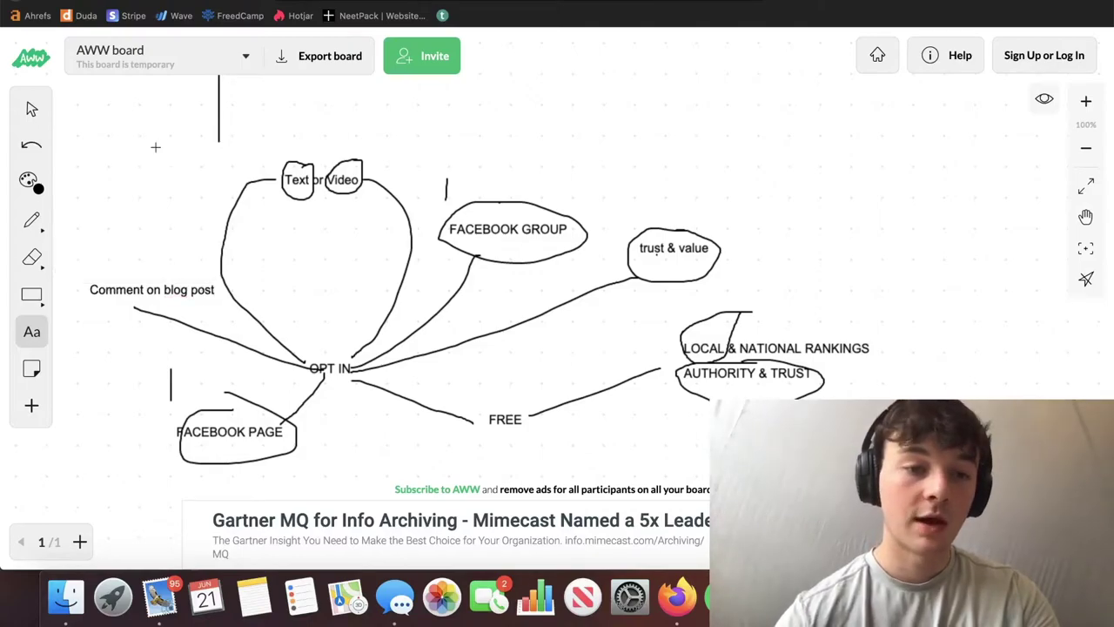
- Draw a line up from "Comment on blog post" and add the text "Engagement & Social Signals" at its end
left_click(31, 219)
left_click(171, 163)
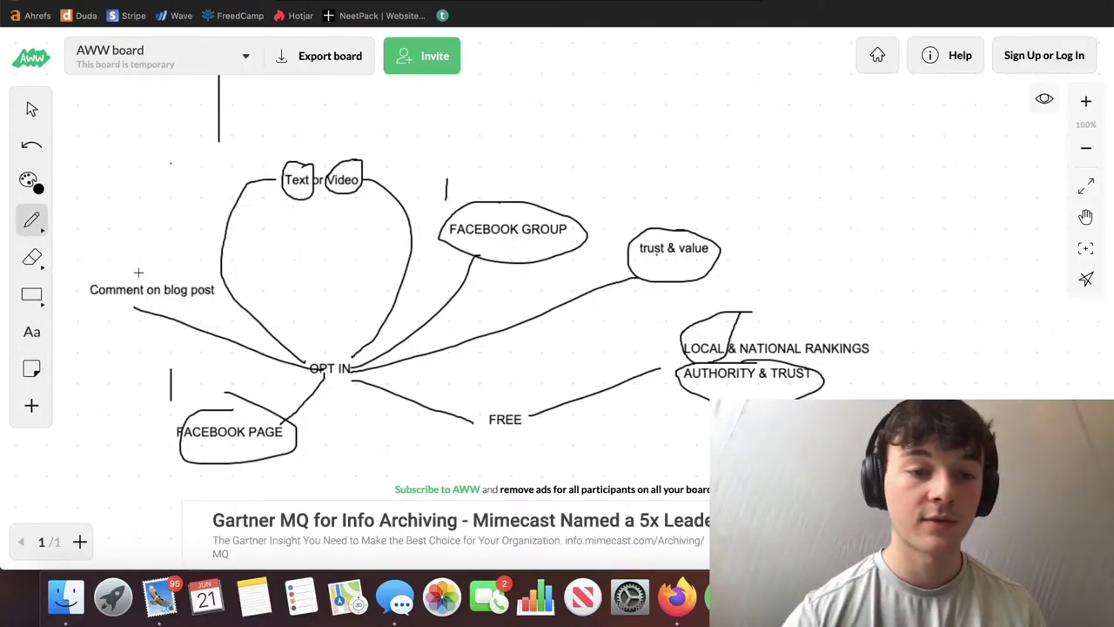
left_click_drag(139, 271, 103, 211)
left_click(31, 332)
left_click(120, 180)
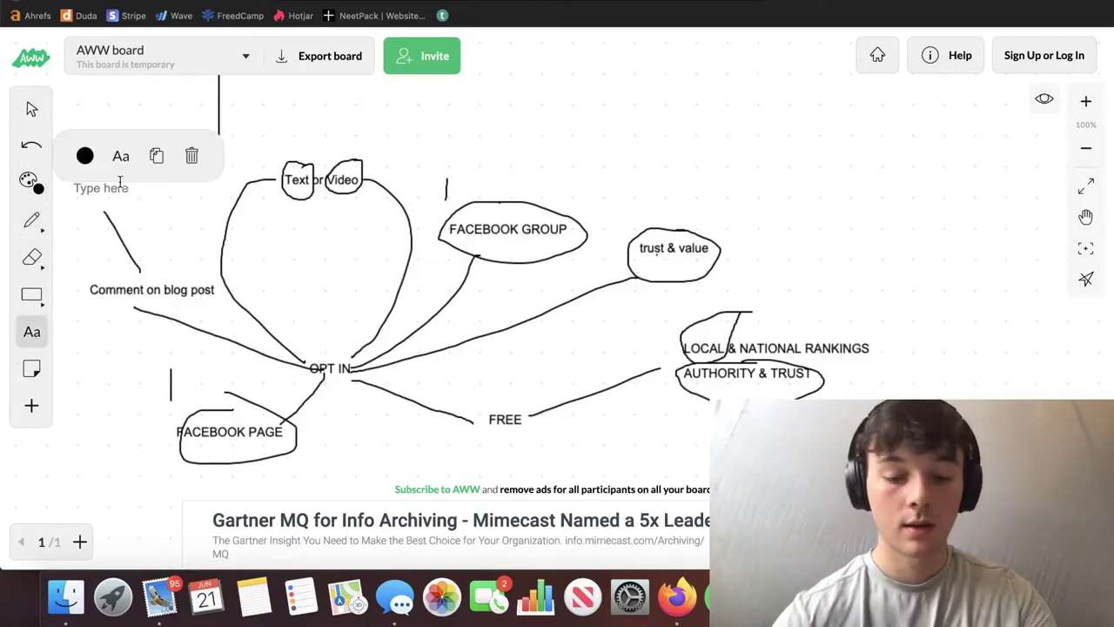
type("Enga")
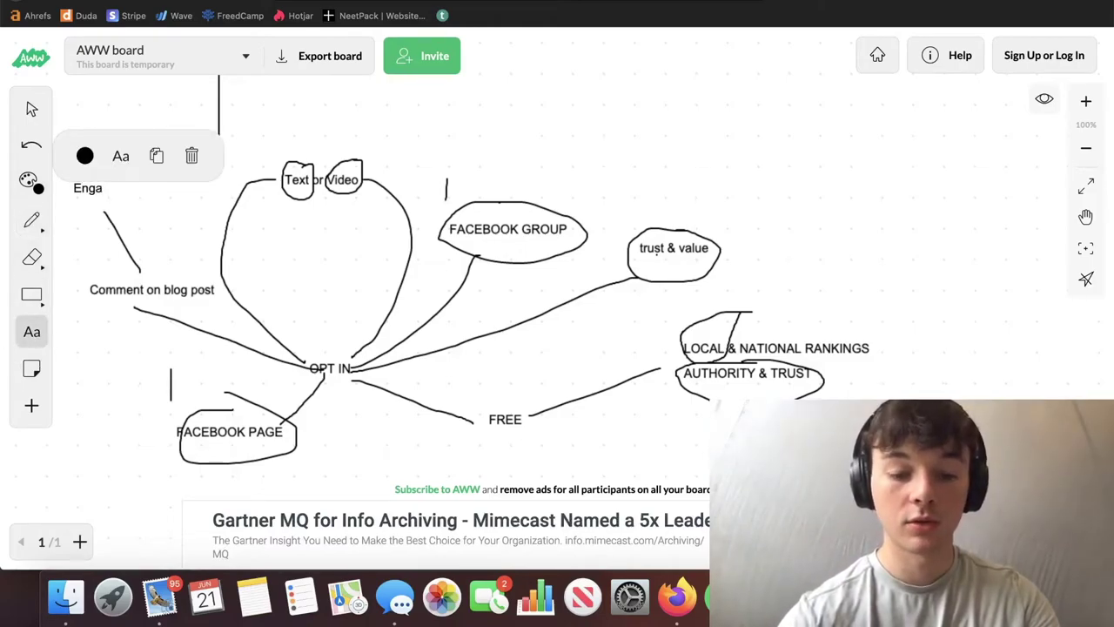
type("gement")
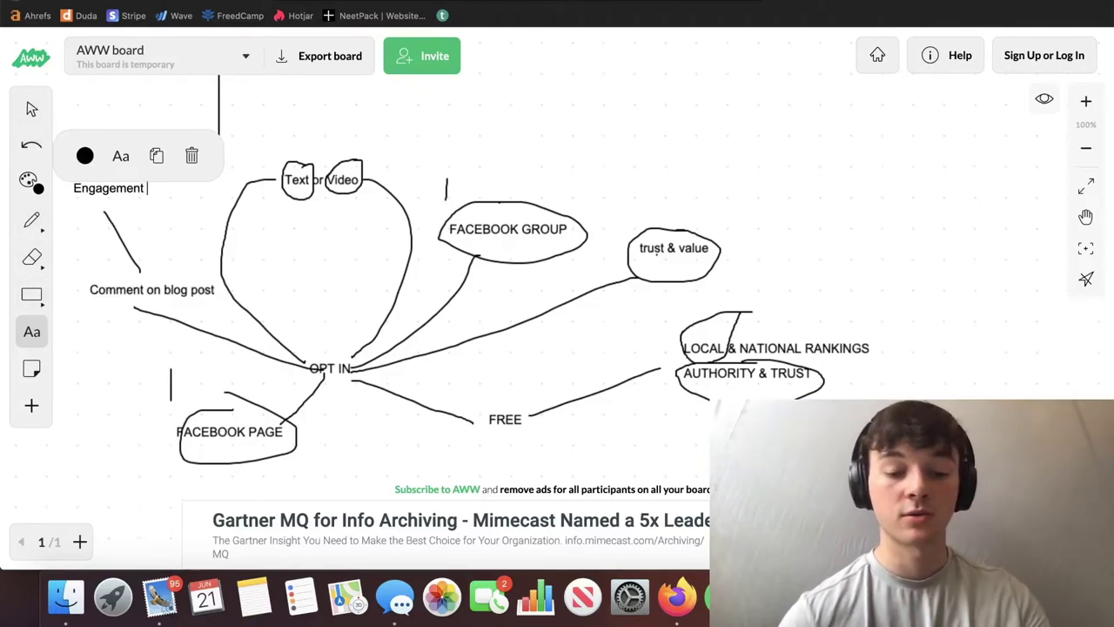
type(" & Soci")
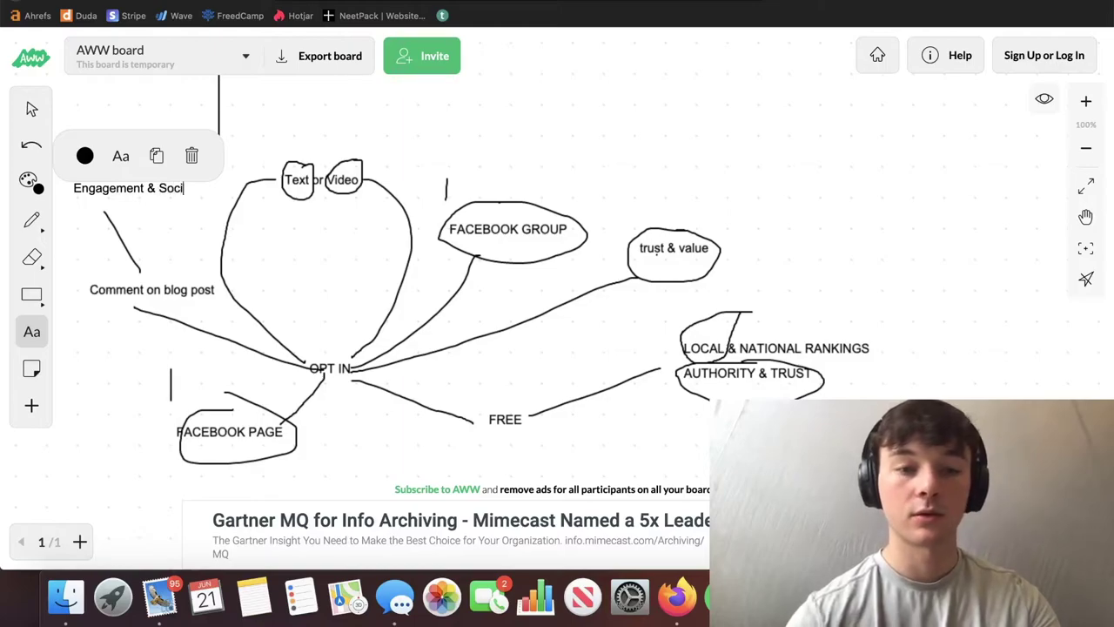
type("al Signals")
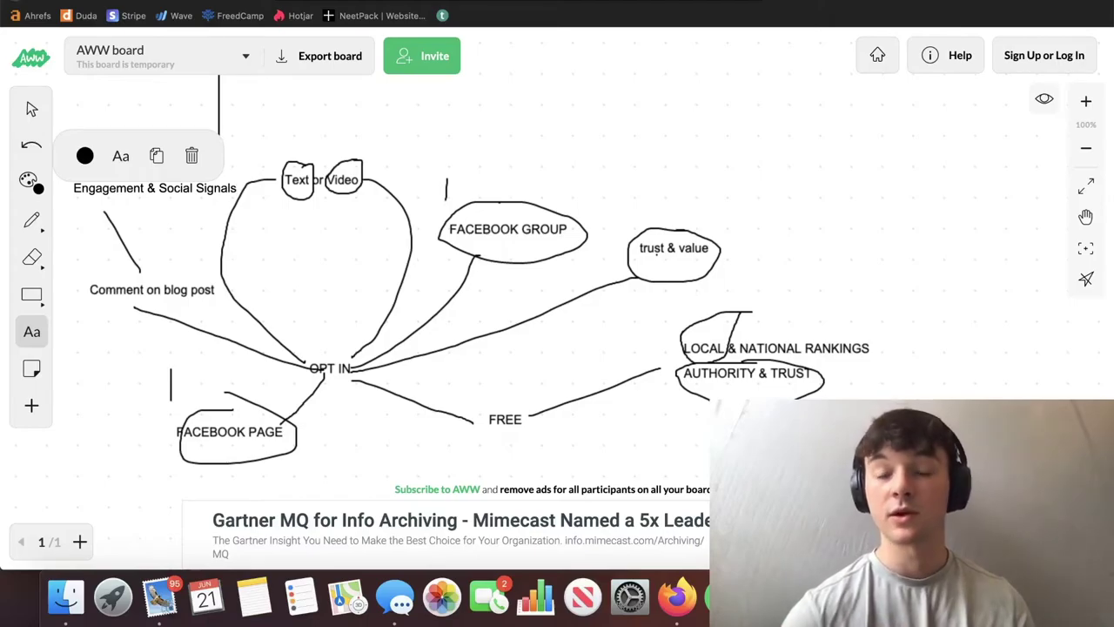
- Switch back to the TMS devices article and look through it from the title and introduction downward
key("ctrl+Tab")
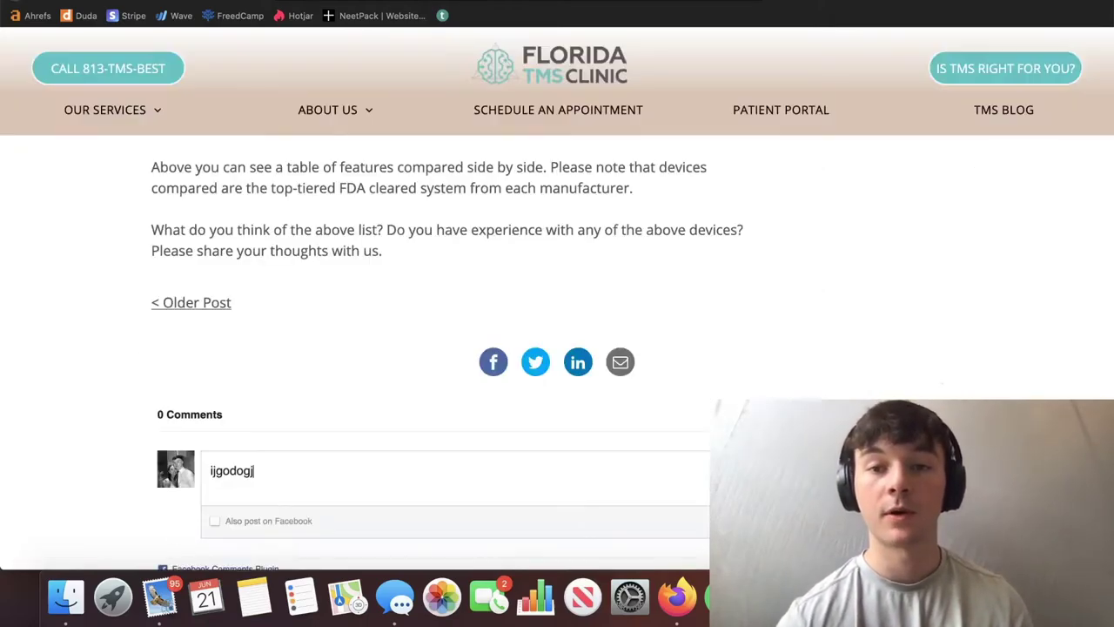
scroll(586, 266, "up", 20)
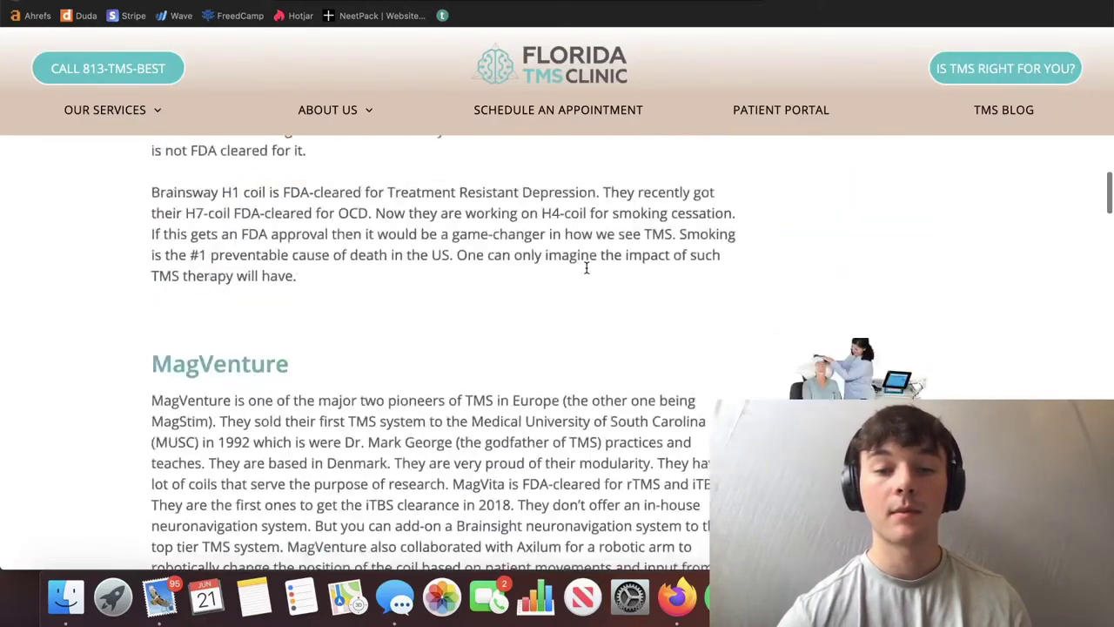
scroll(586, 267, "up", 5)
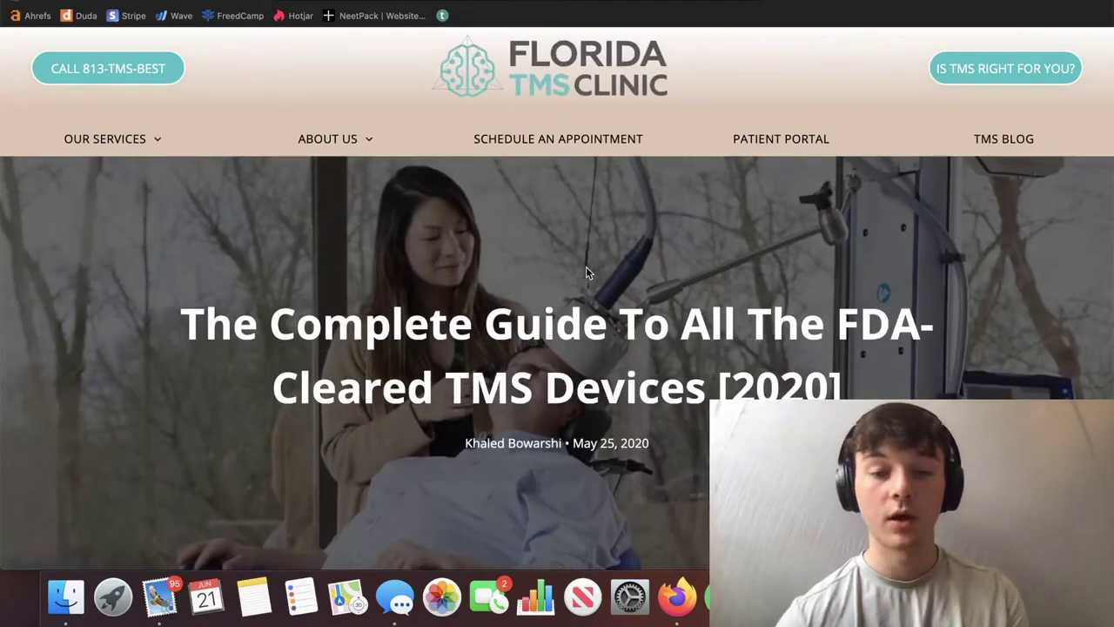
scroll(586, 266, "down", 8)
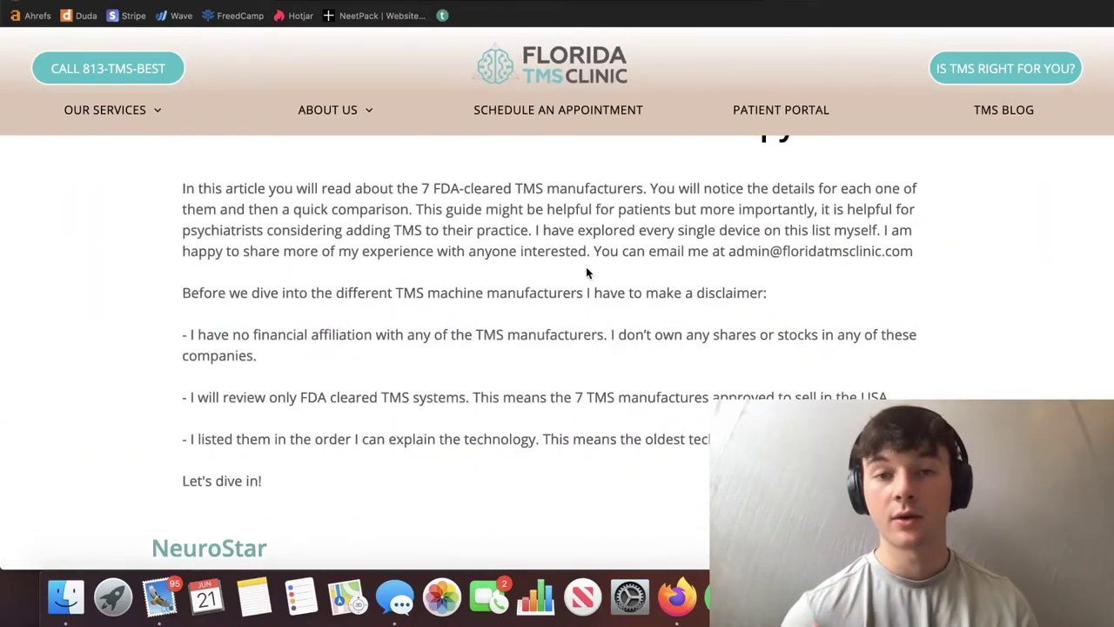
scroll(586, 272, "down", 20)
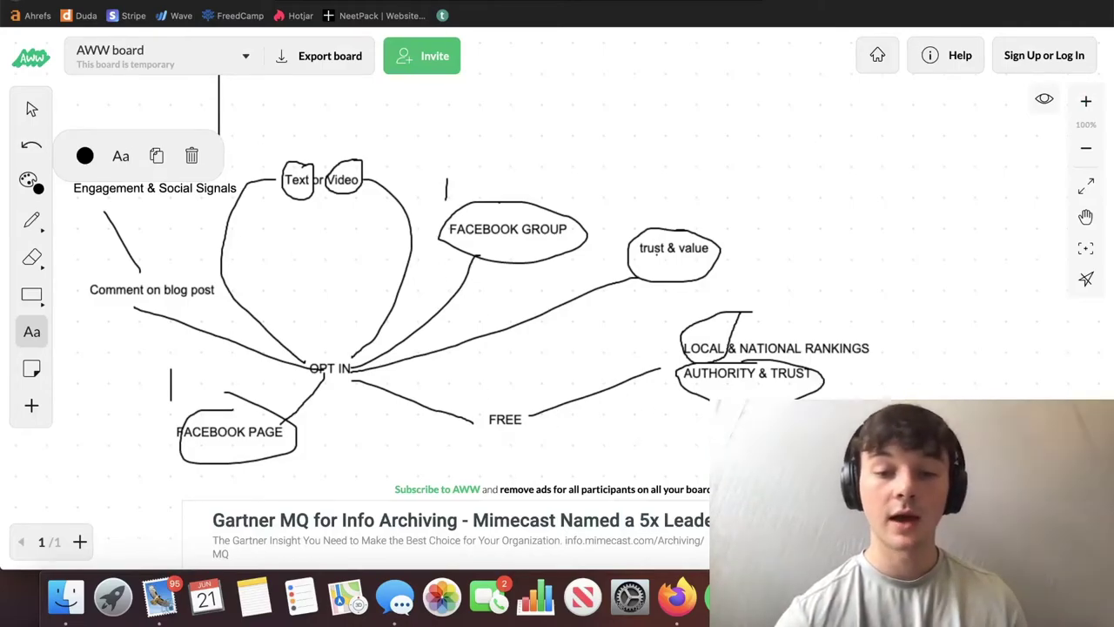
- Return to the whiteboard and highlight "NATIONAL RANKINGS" within the rankings and authority text
left_click(742, 346)
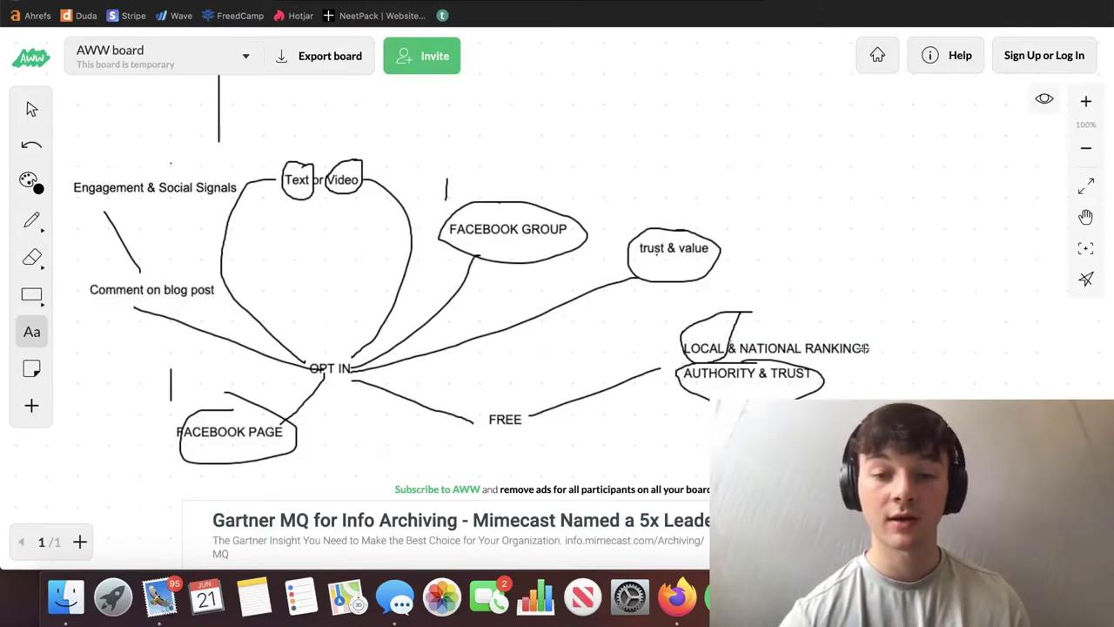
left_click(692, 348)
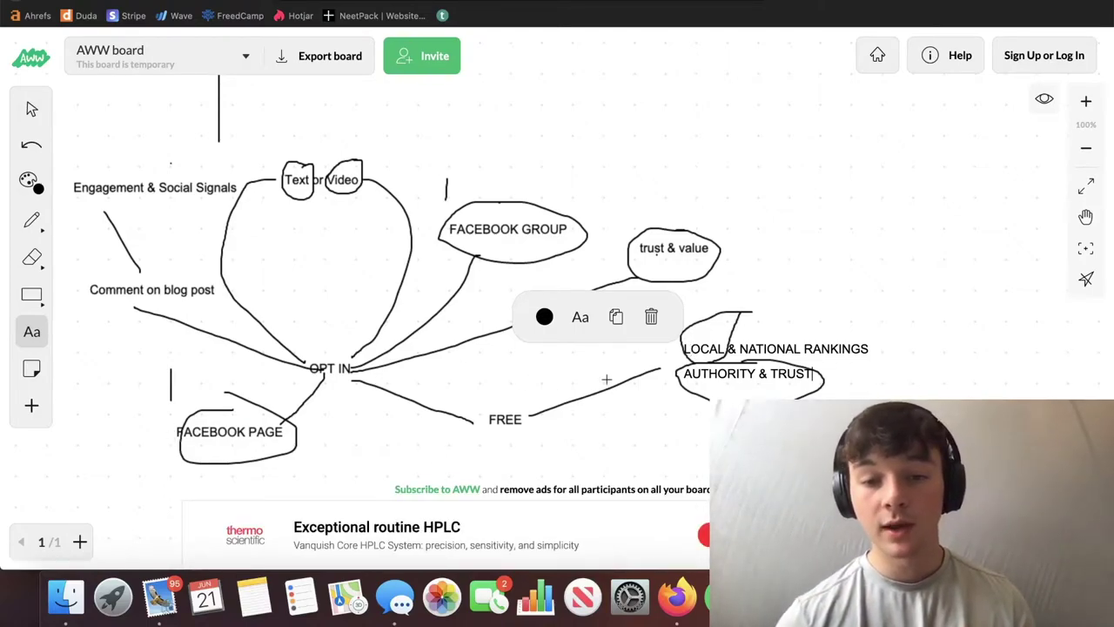
left_click(692, 375)
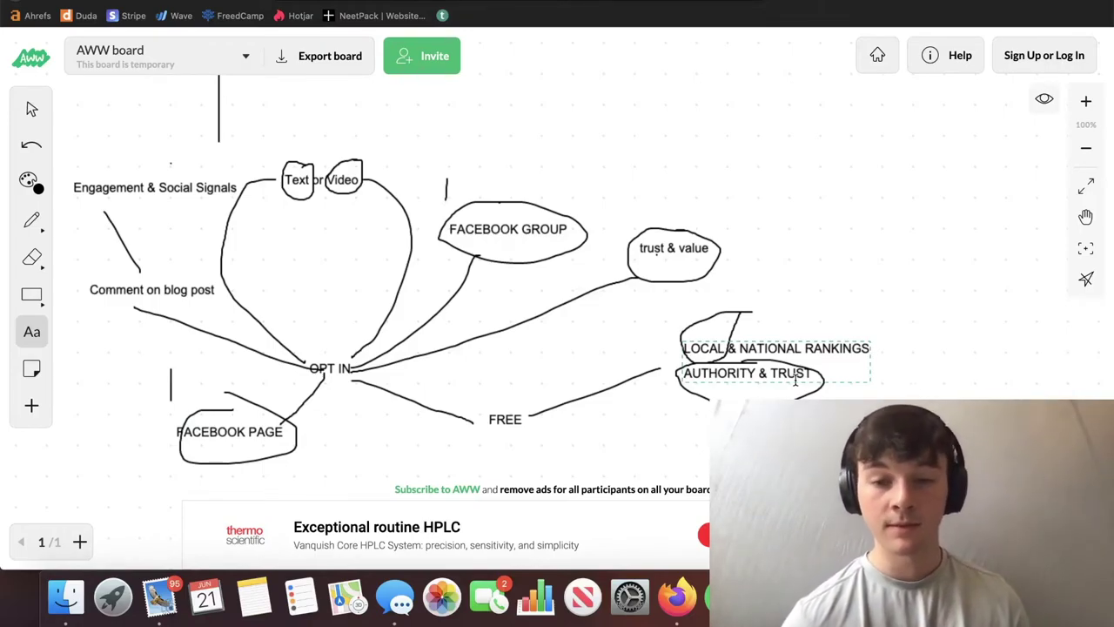
left_click(777, 352)
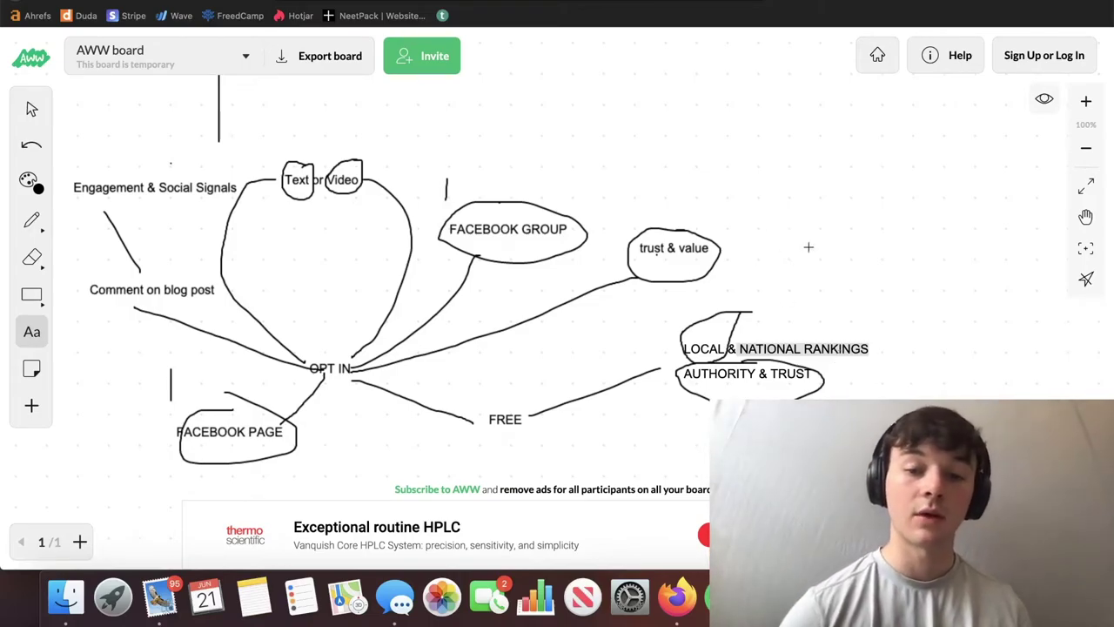
- Draw a curve linking NATIONAL RANKINGS back to LOCAL and add the text "National traffic to local listing" beside it
left_click(31, 219)
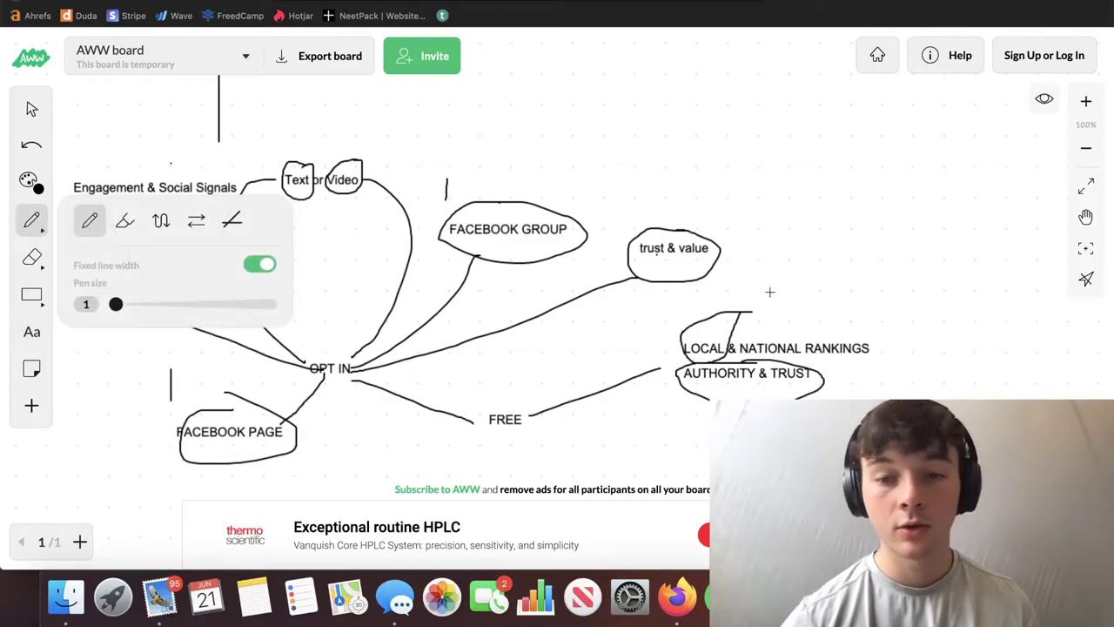
mouse_move(839, 337)
left_mouse_down()
mouse_move(861, 275)
mouse_move(717, 322)
left_mouse_up()
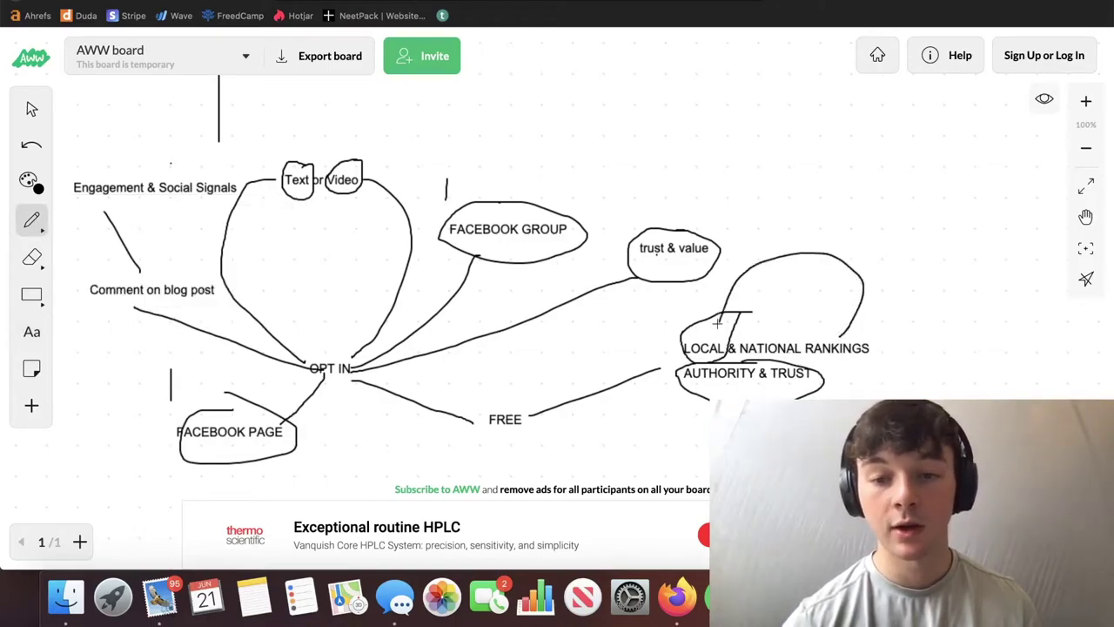
key("t")
left_click(865, 263)
type("Na")
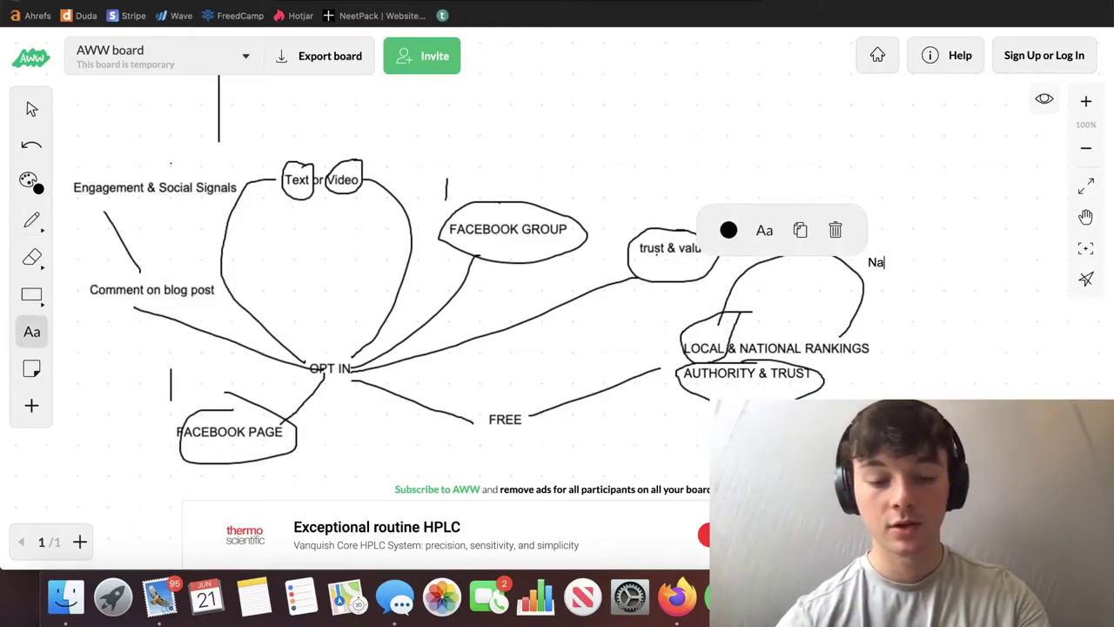
type("tional traf")
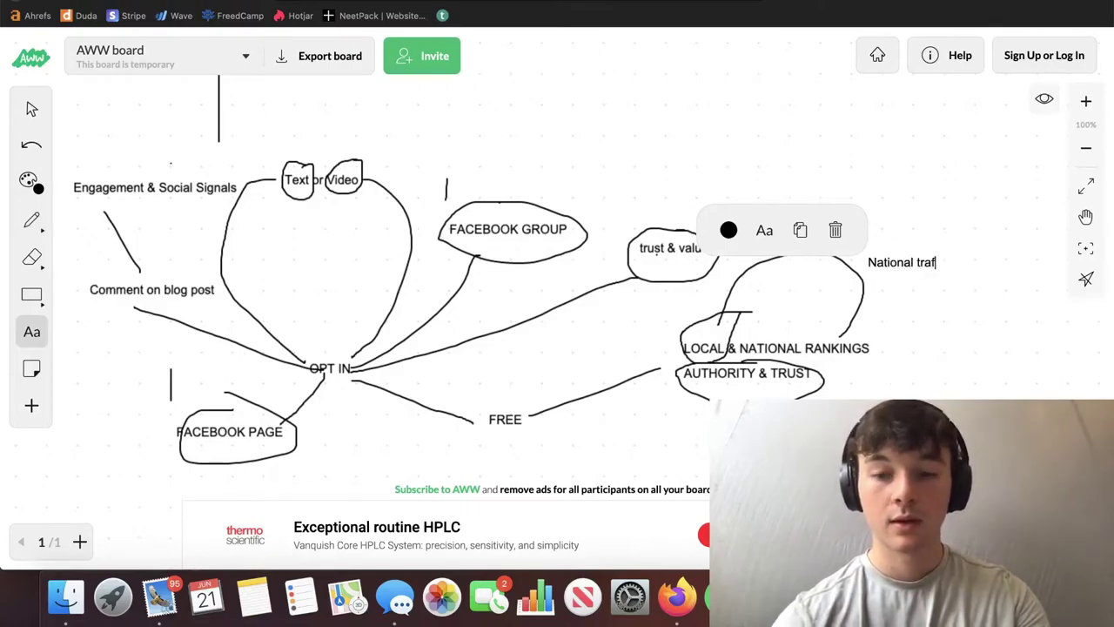
type("fic to local ")
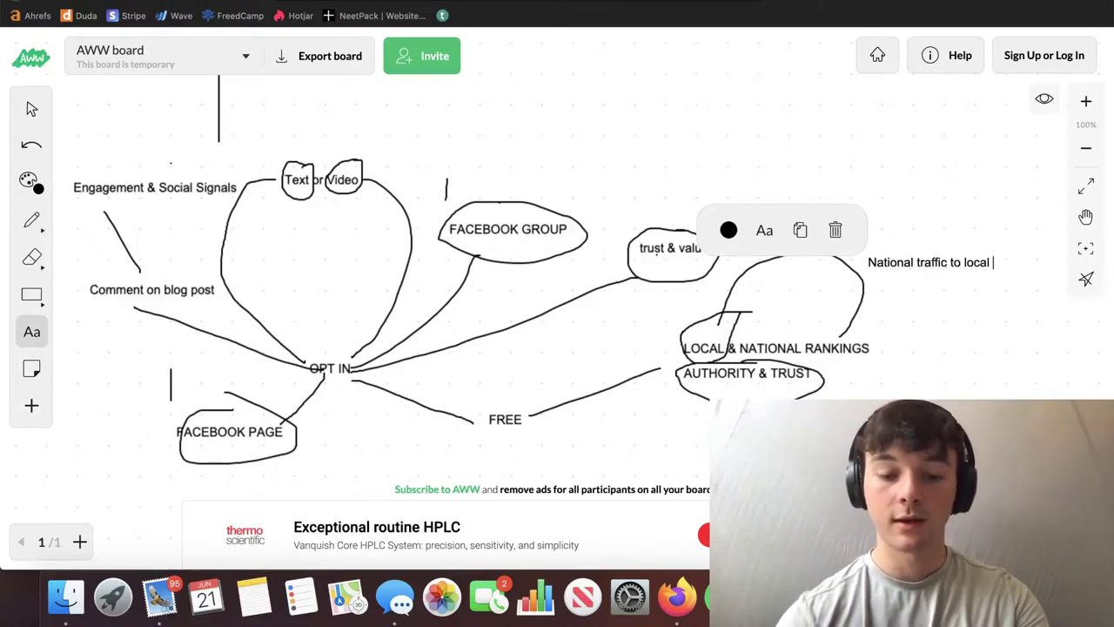
type("listing")
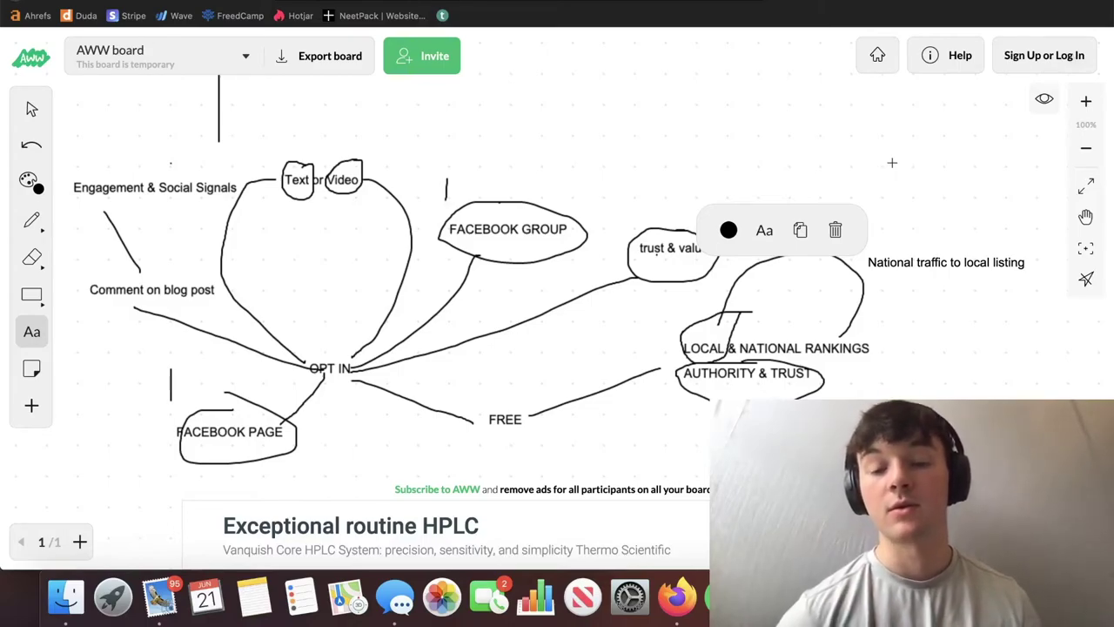
left_click(696, 435)
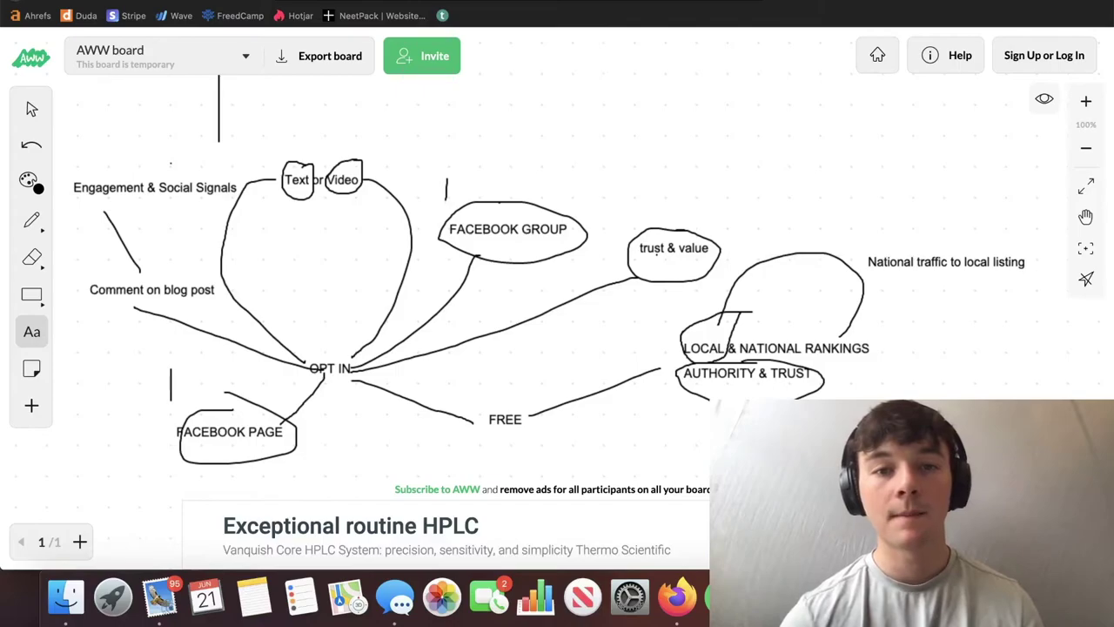
- Switch to the audit spreadsheet's Phase 4 sheet and mark the Manychat or IM setup and Autoresponder setup for funnels statuses with x
key("ctrl+Tab")
left_click(557, 553)
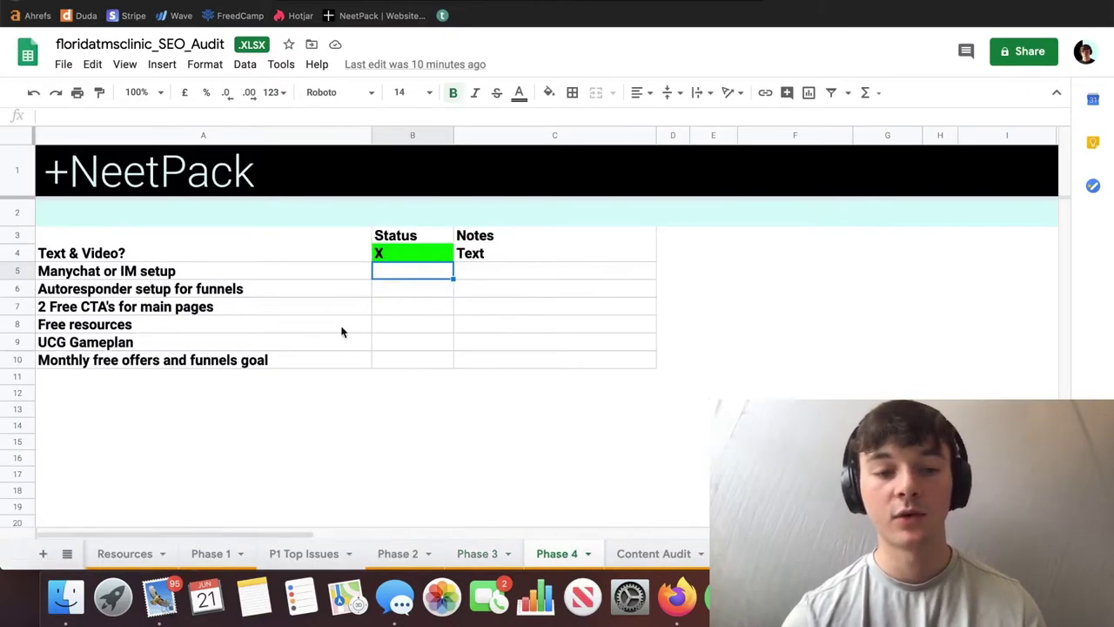
left_click(406, 291)
left_click(419, 277)
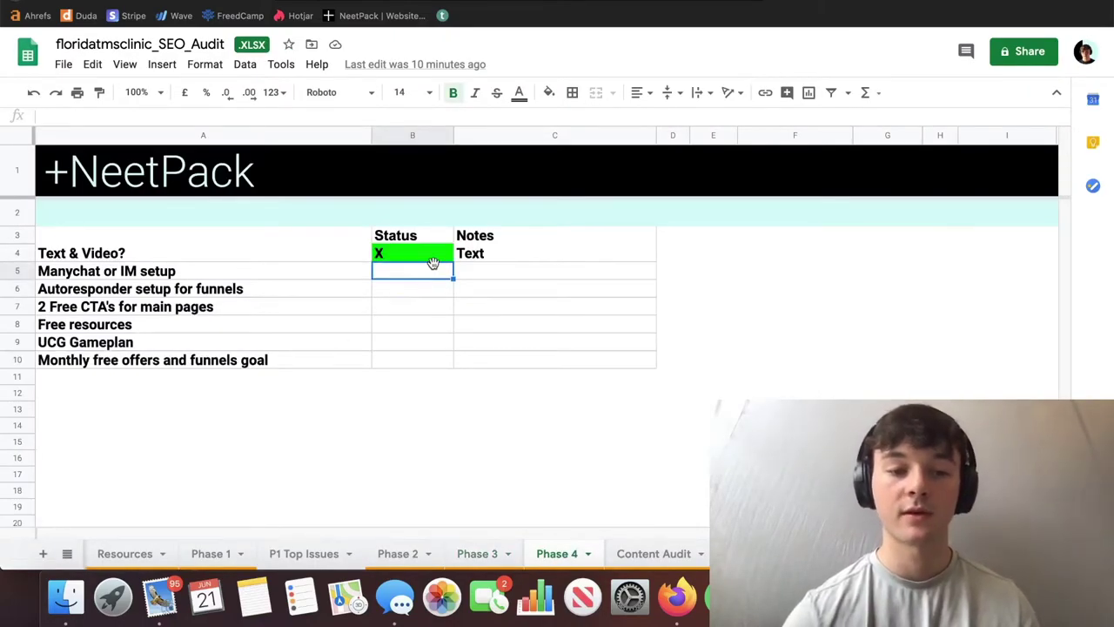
type("x")
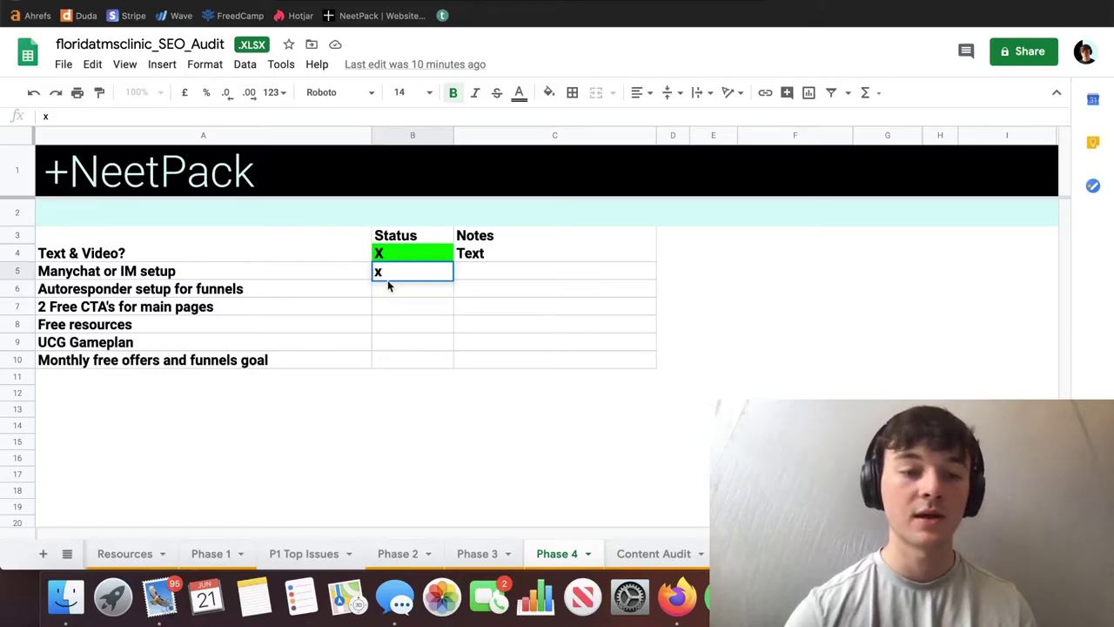
left_click(413, 303)
left_click(408, 291)
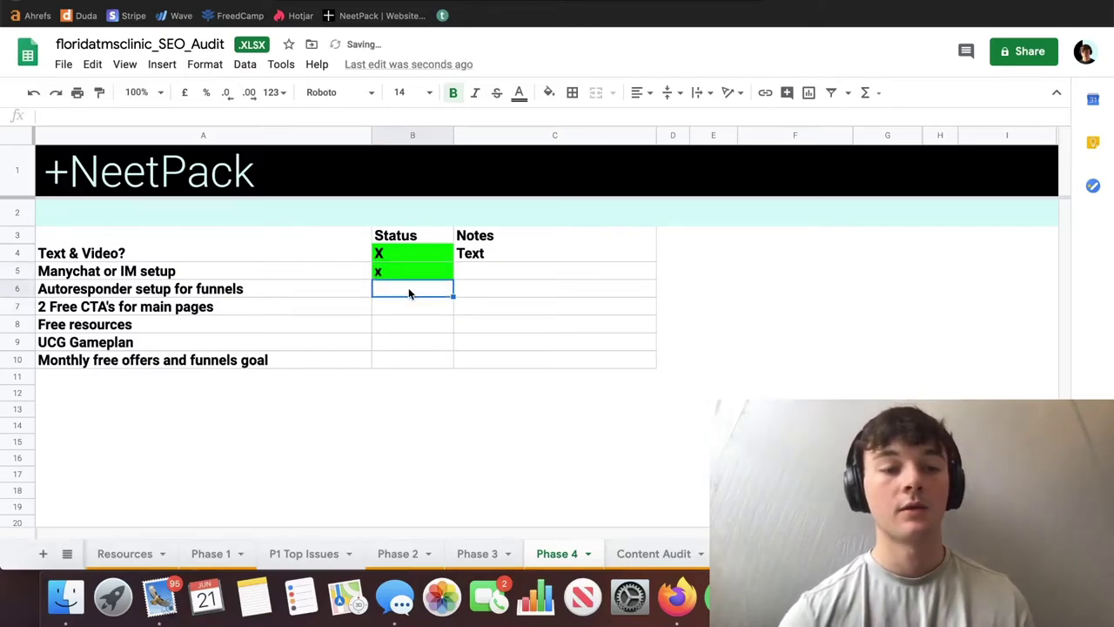
type("x")
left_click(409, 331)
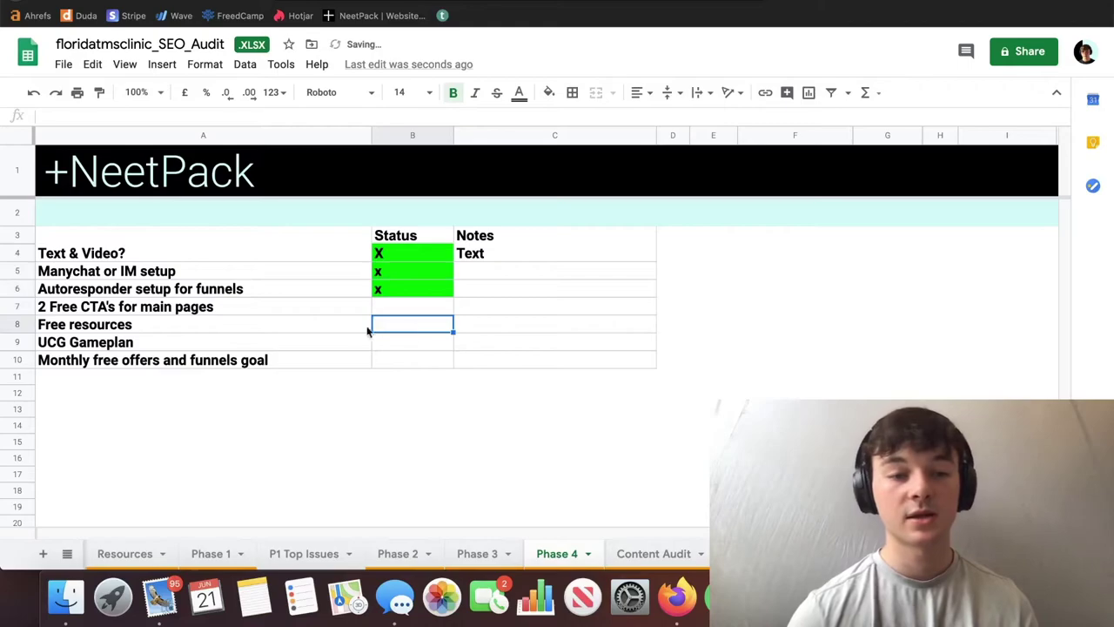
- Mark the "2 Free CTA's for main pages" status with x and enter the note "Free rescource & free service"
left_click(309, 312)
left_click(388, 310)
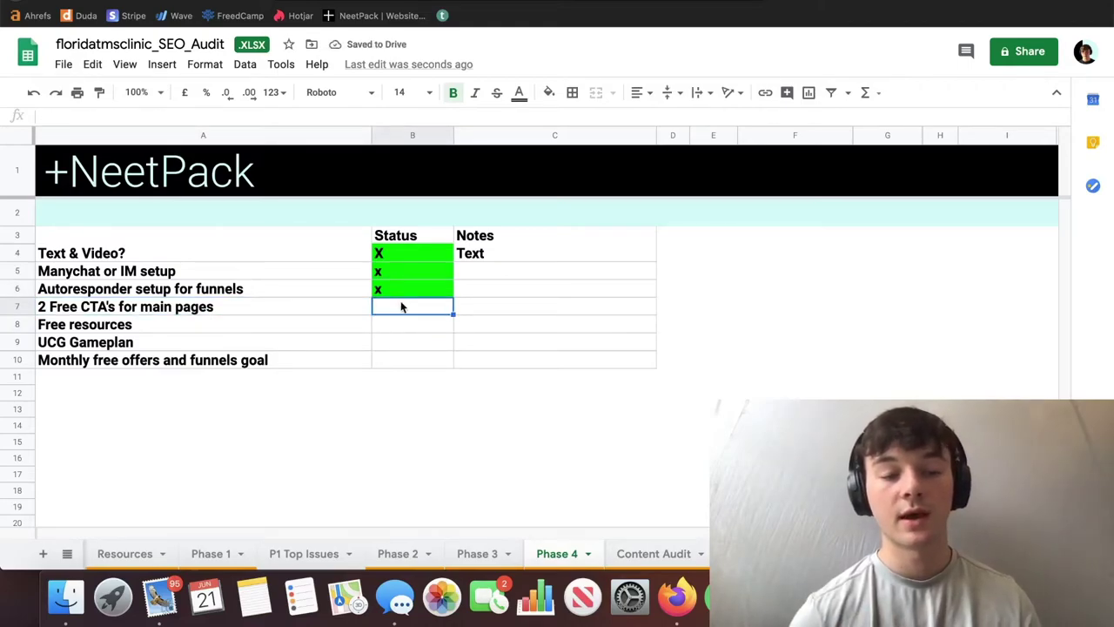
type("x")
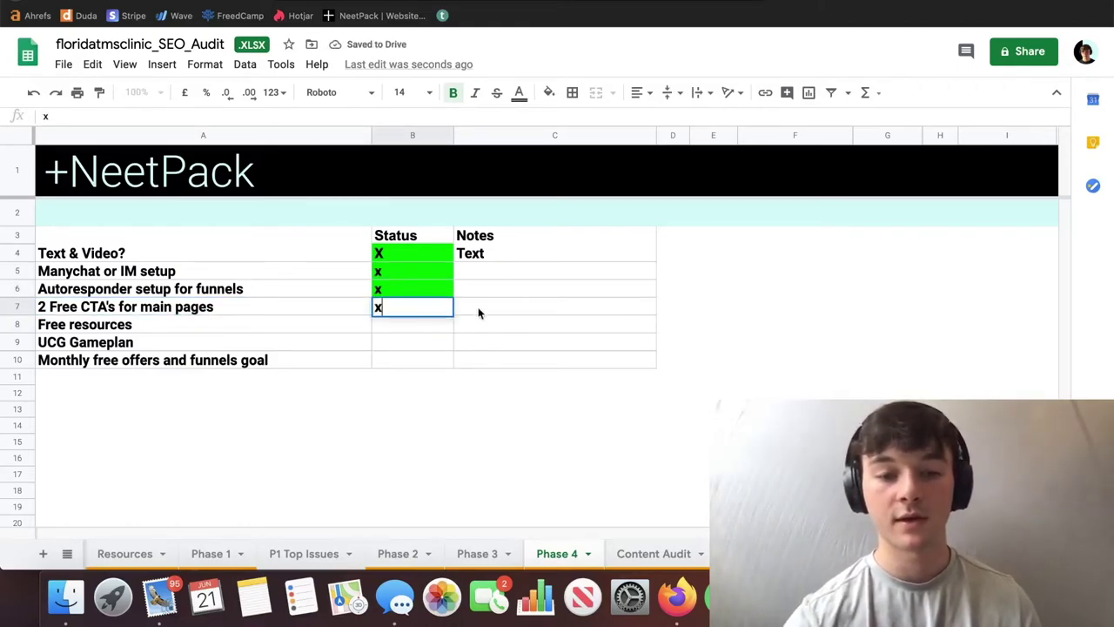
key("Return")
key("Right")
left_click(499, 307)
type("Free")
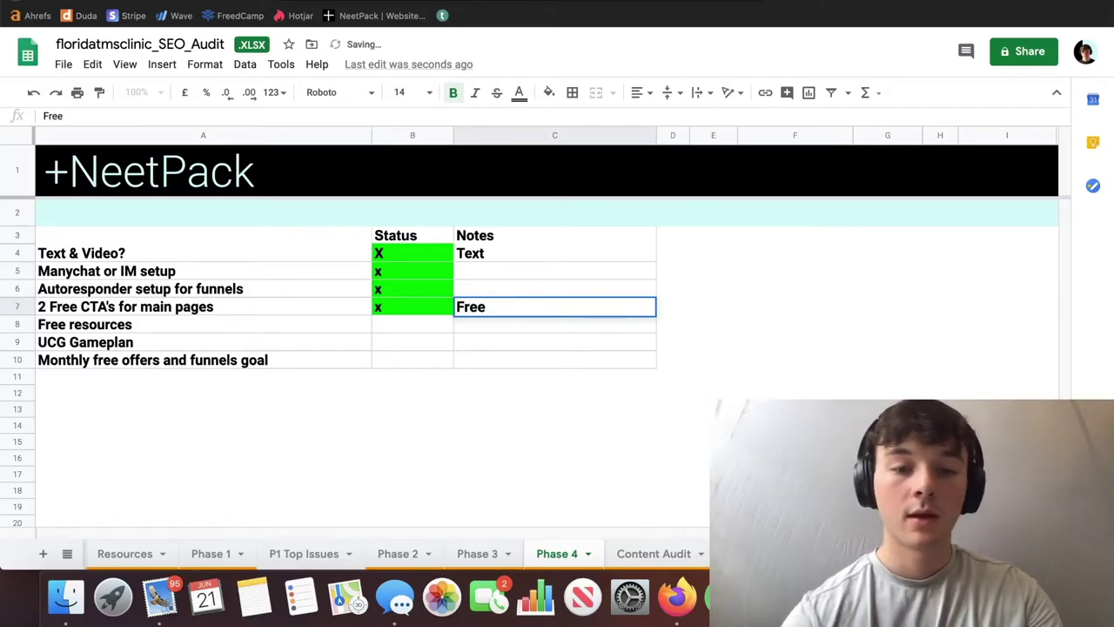
type(" resco")
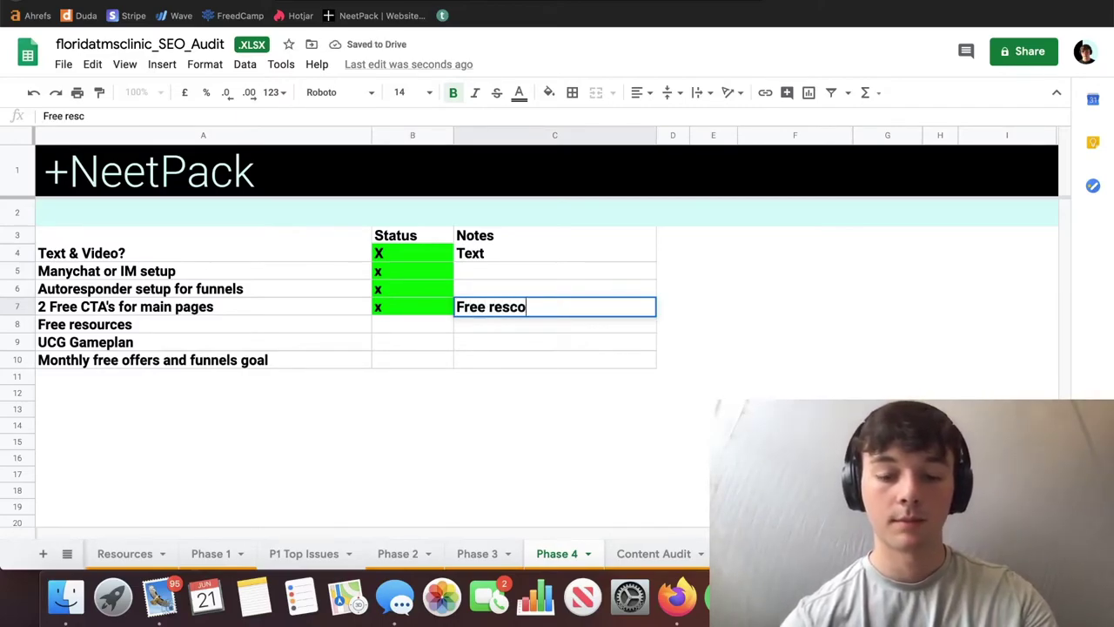
type("urce ")
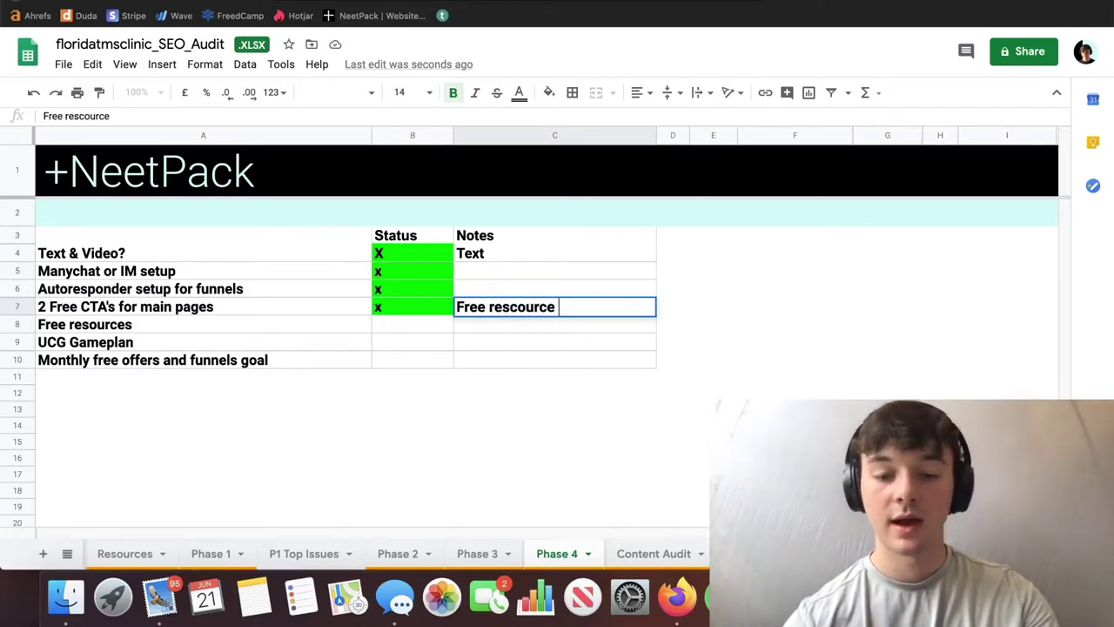
type("& free se")
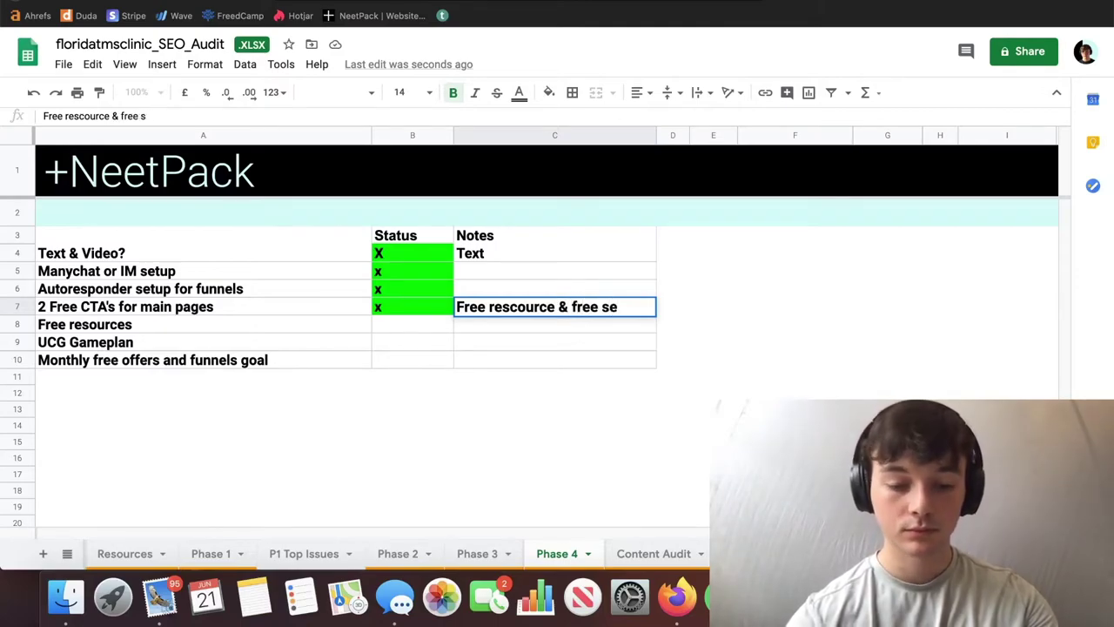
type("rvice")
left_click(820, 363)
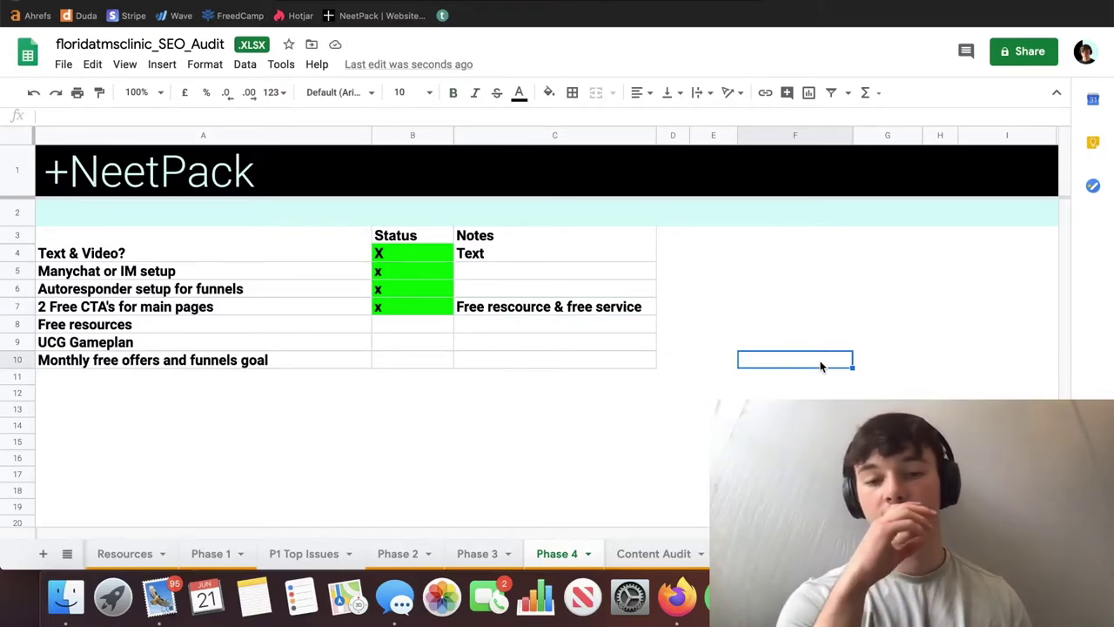
- Highlight "free service" in the CTA note, and mark the Free resources status with x
left_click(502, 310)
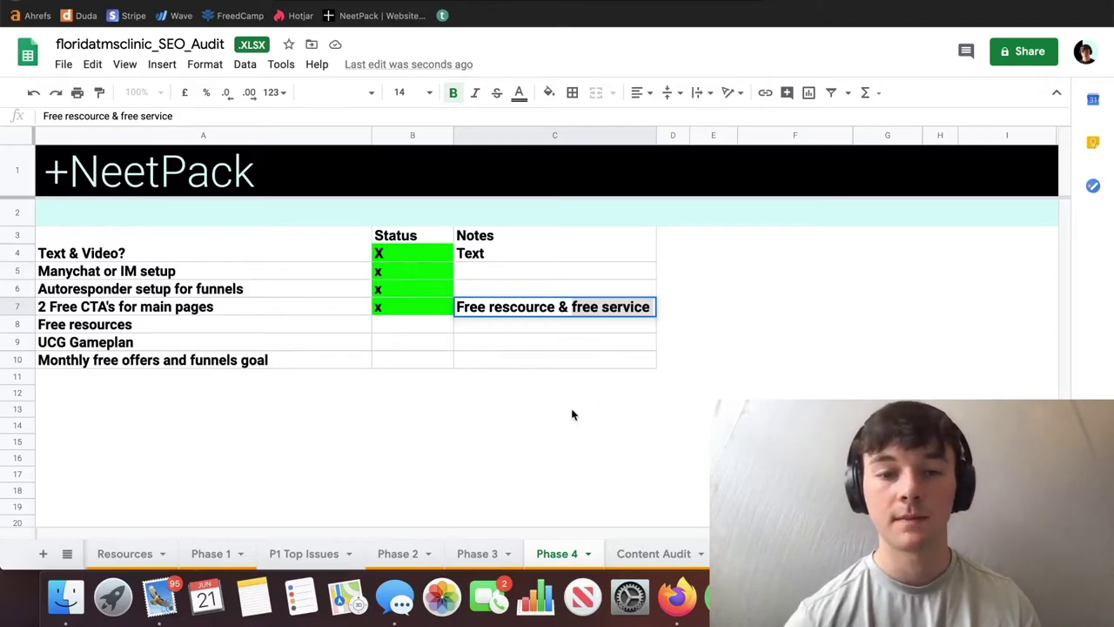
left_click(594, 359)
left_click(398, 325)
type("x")
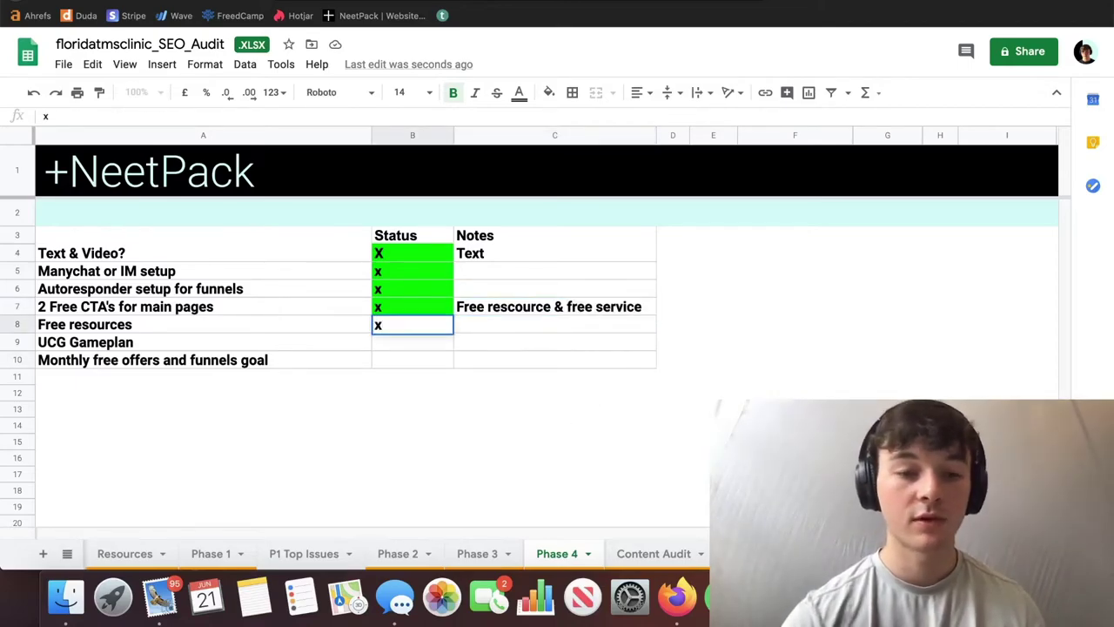
key("Return")
- Mark the "Monthly free offers and funnels goal" status with x, and select the statuses and notes in B4:C8
left_click(292, 345)
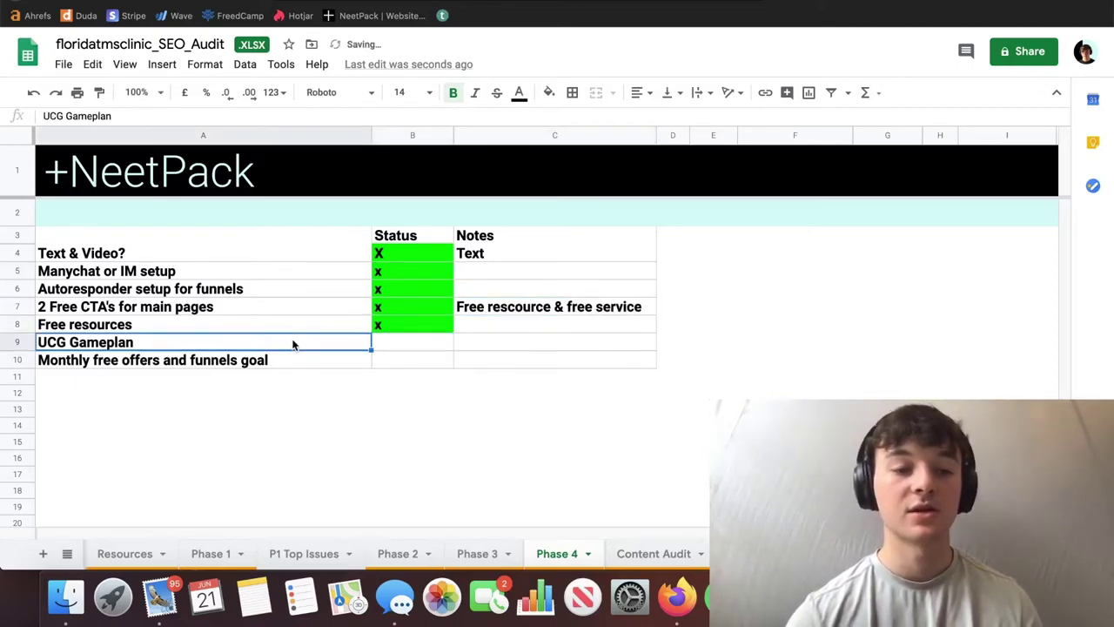
left_click(406, 357)
left_click(314, 353)
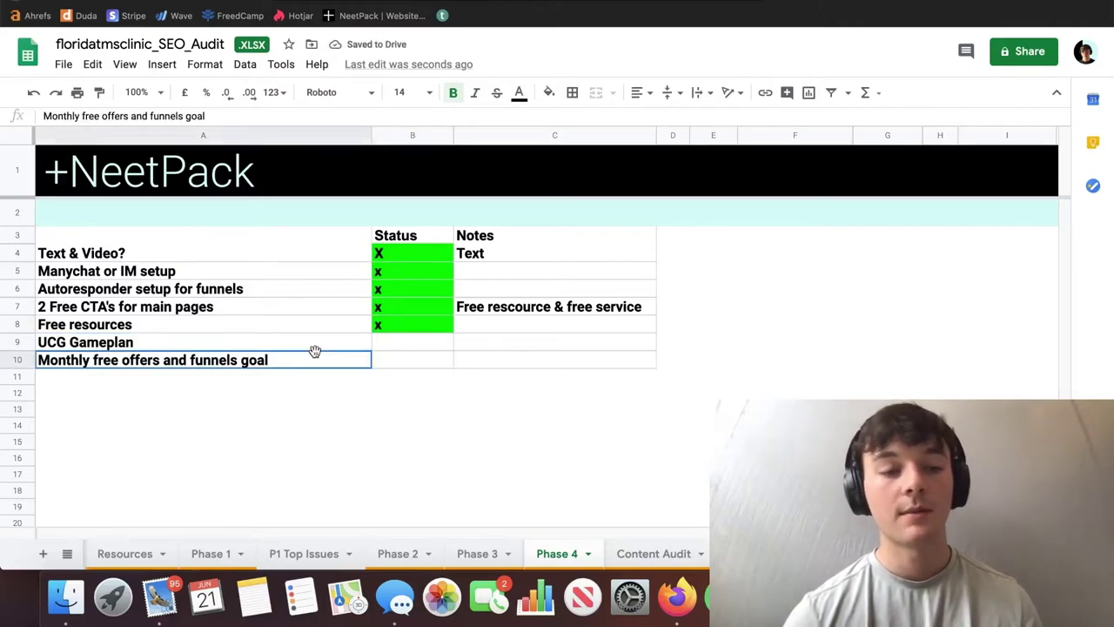
left_click(397, 362)
type("x")
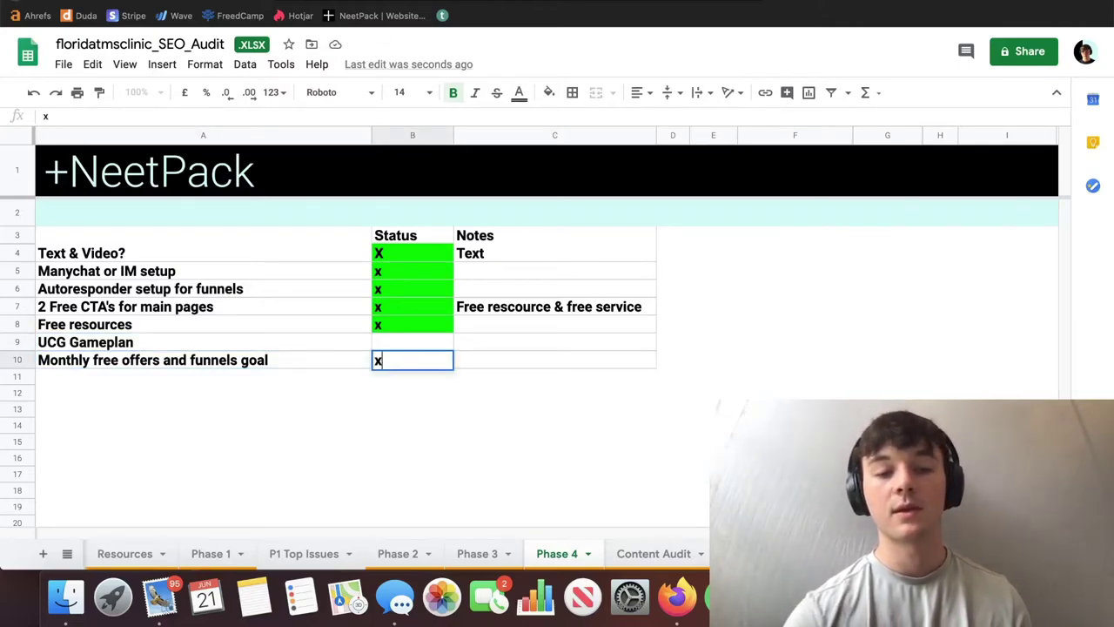
left_click(471, 361)
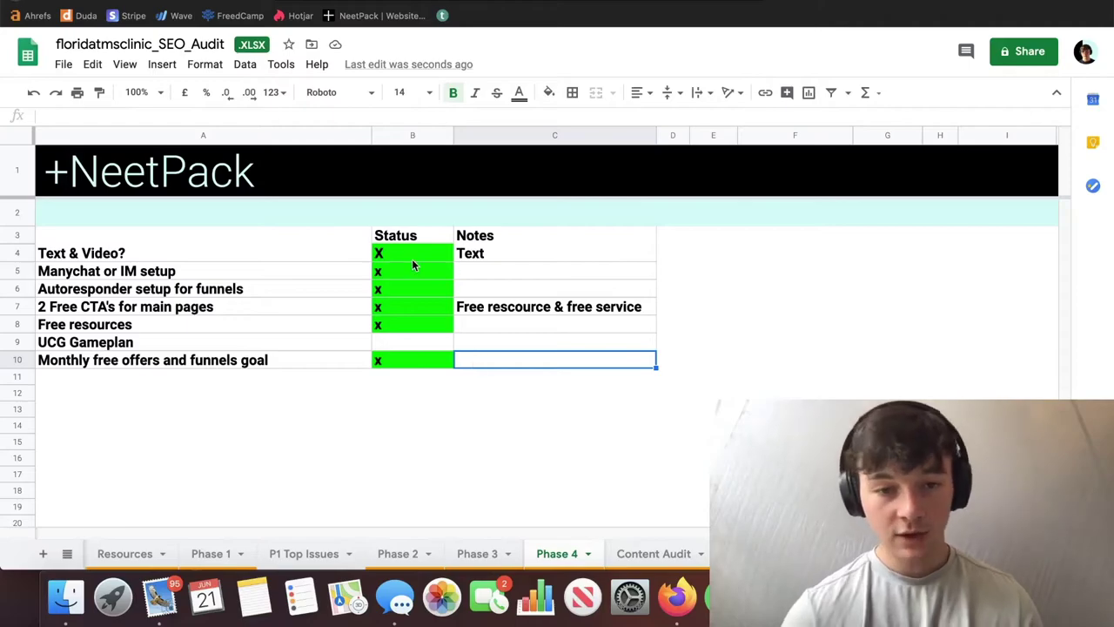
left_click_drag(383, 253, 501, 325)
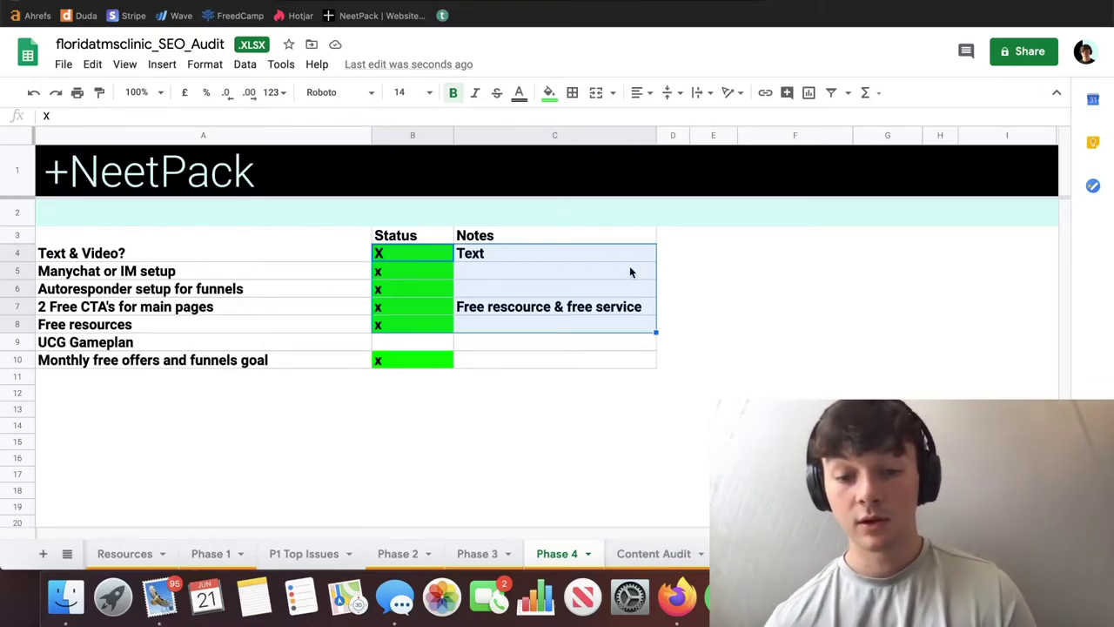
- Open the Content Audit sheet and copy the keyword "tms for ocd" from Ahrefs into its first Keyword cell, A5
left_click(653, 553)
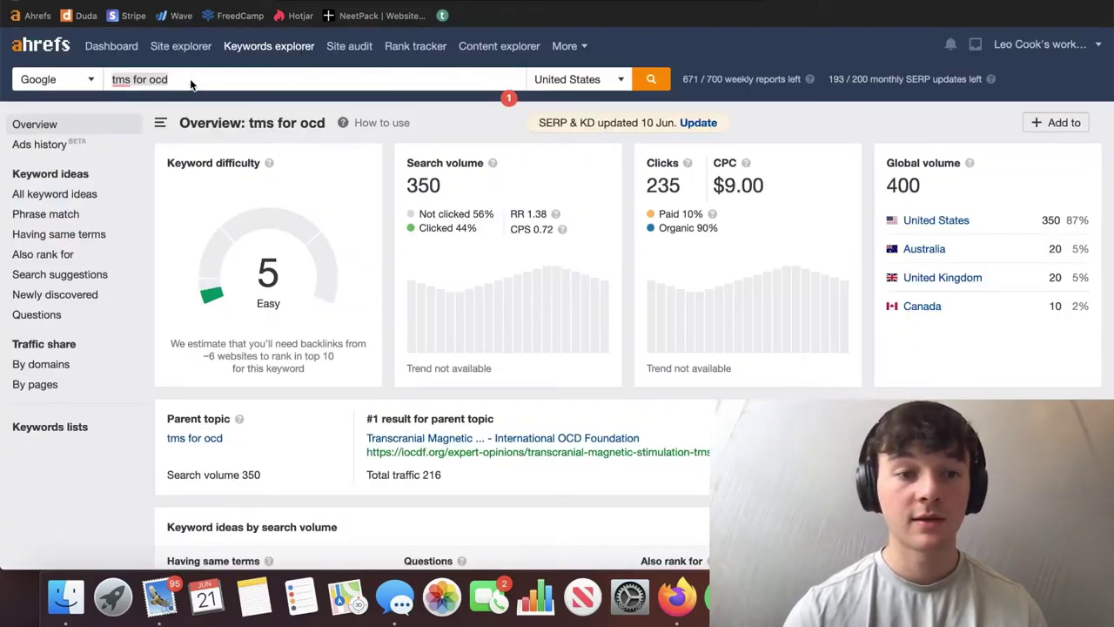
left_click_drag(141, 76, 92, 77)
key("super+c")
left_click(149, 76)
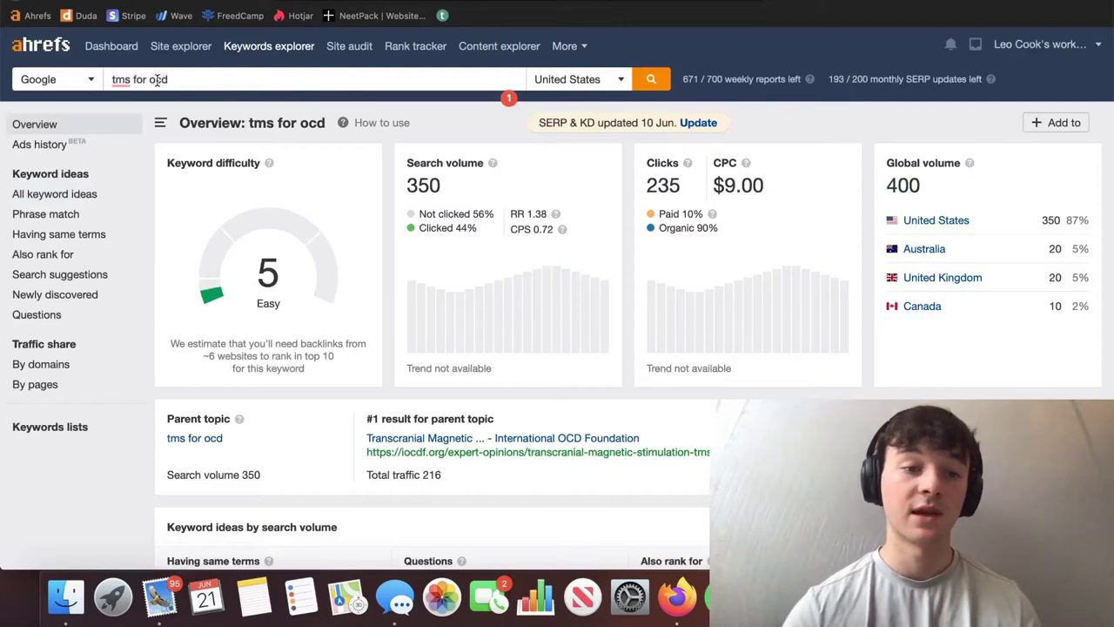
double_click(155, 79)
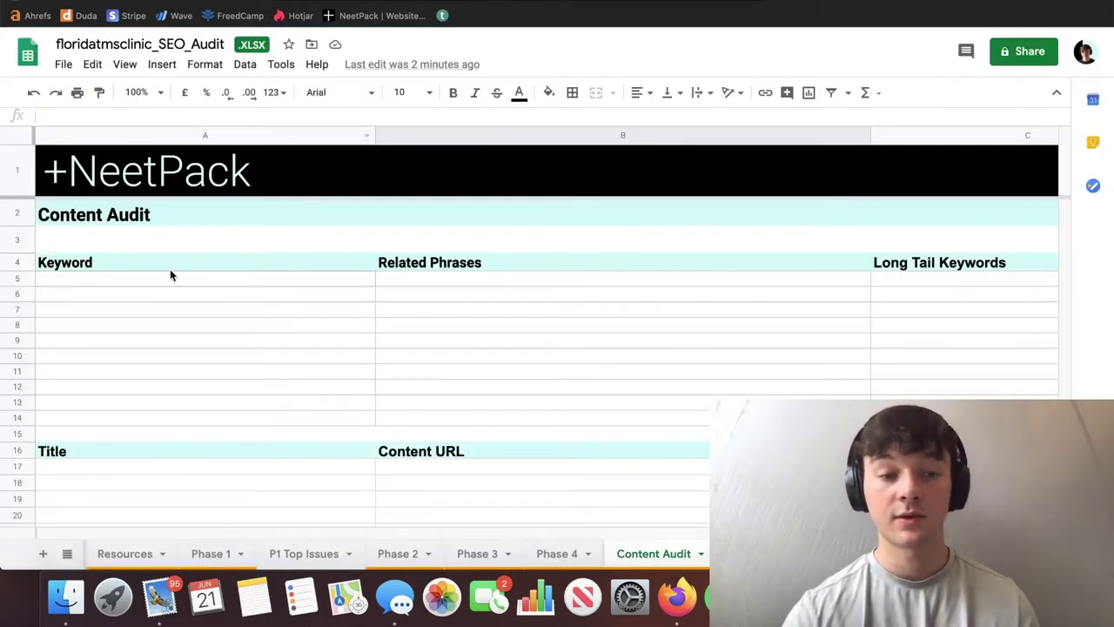
double_click(160, 279)
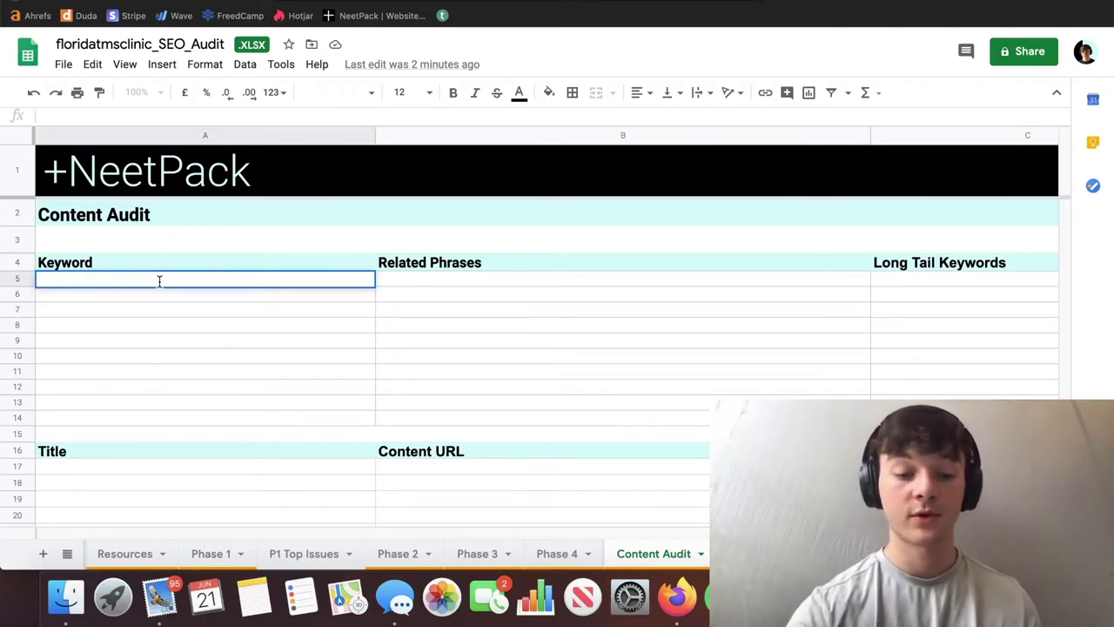
key("super+v")
left_click(174, 311)
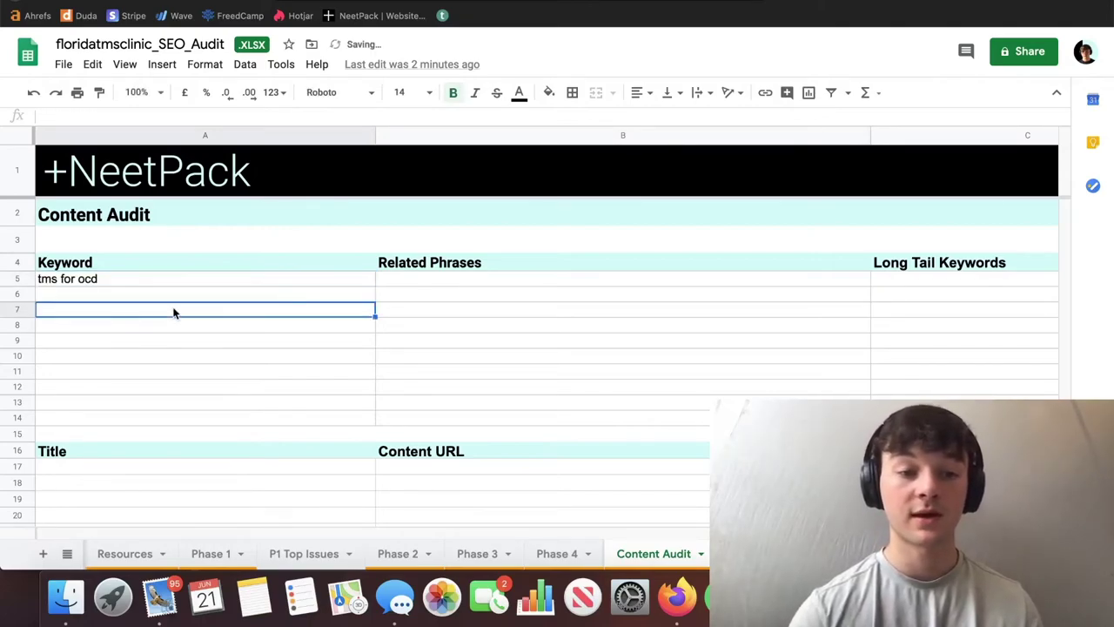
- Select the first Related Phrases cell and look across the Related Phrases, Long Tail Keywords and Semantic Keywords columns
left_click(516, 277)
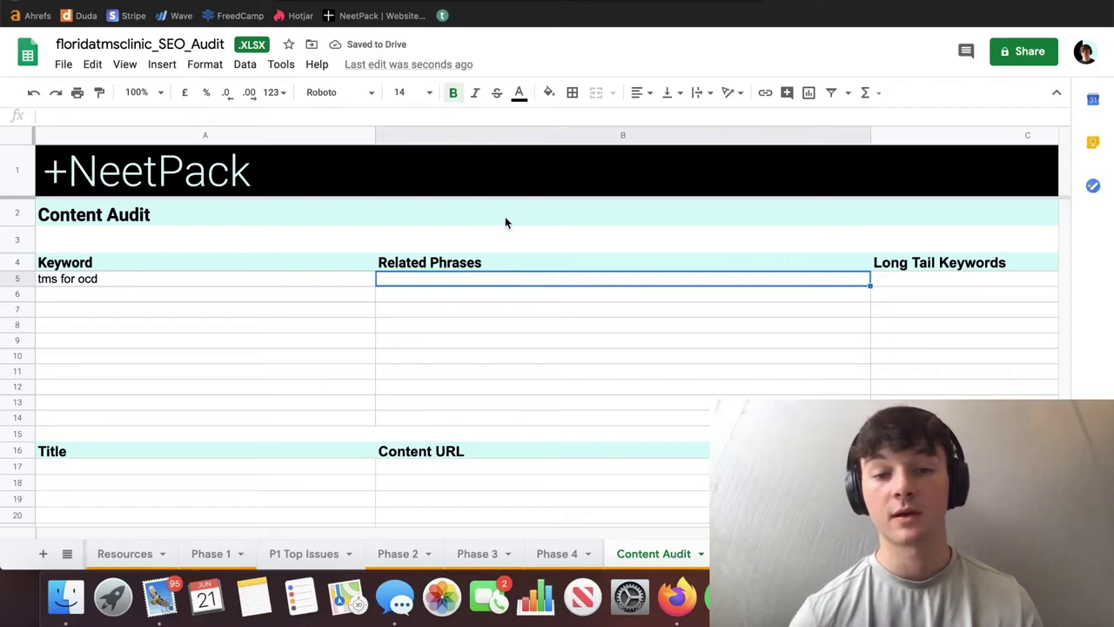
scroll(621, 301, "right", 10)
scroll(621, 300, "left", 10)
scroll(621, 302, "right", 4)
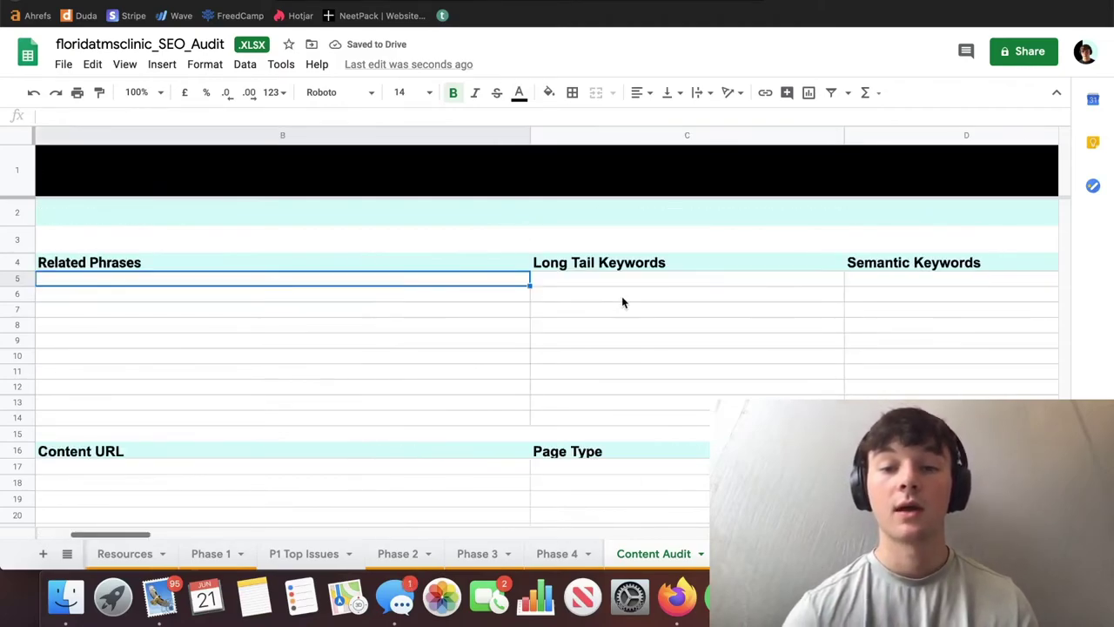
scroll(622, 301, "left", 4)
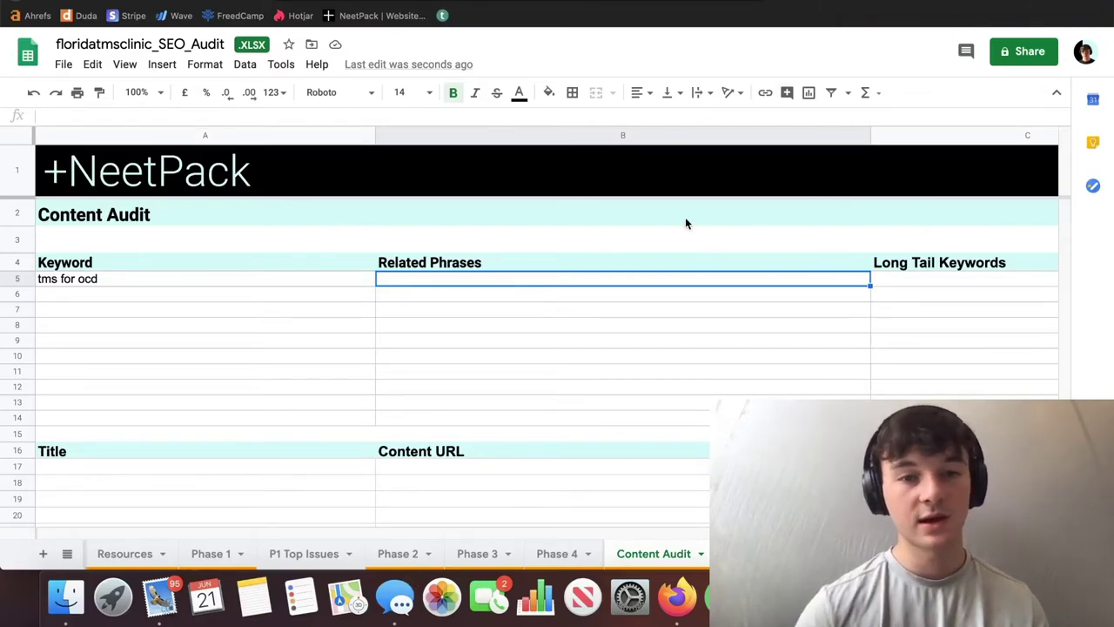
- Switch to Ahrefs and open the full list of keyword ideas having the same terms as "tms for ocd"
key("ctrl+Tab")
scroll(481, 235, "down", 7)
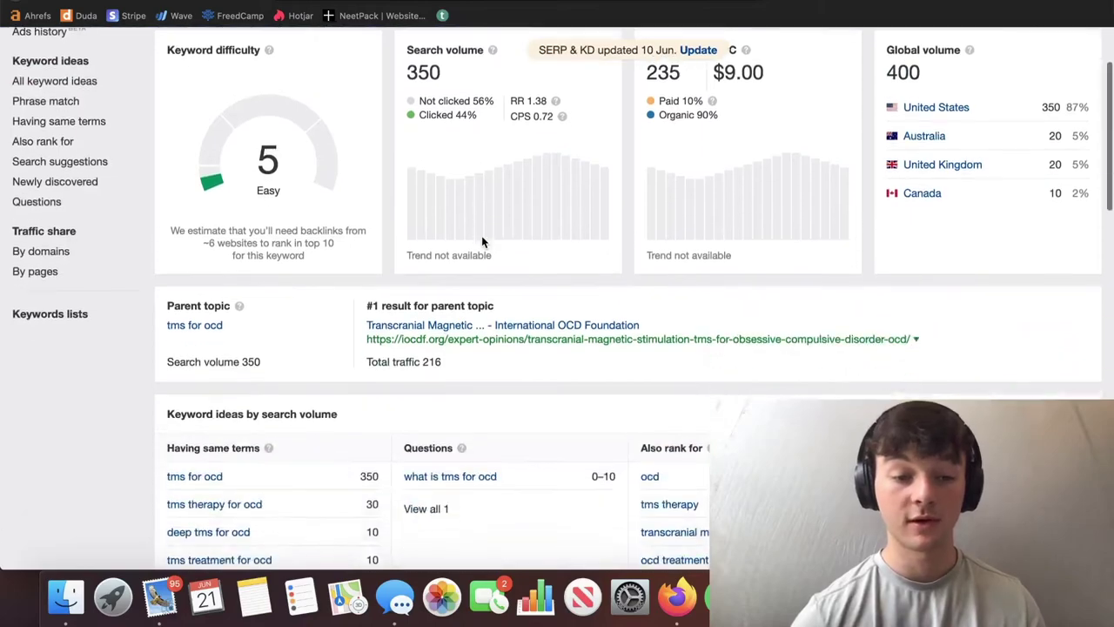
scroll(493, 222, "up", 2)
scroll(493, 224, "up", 1)
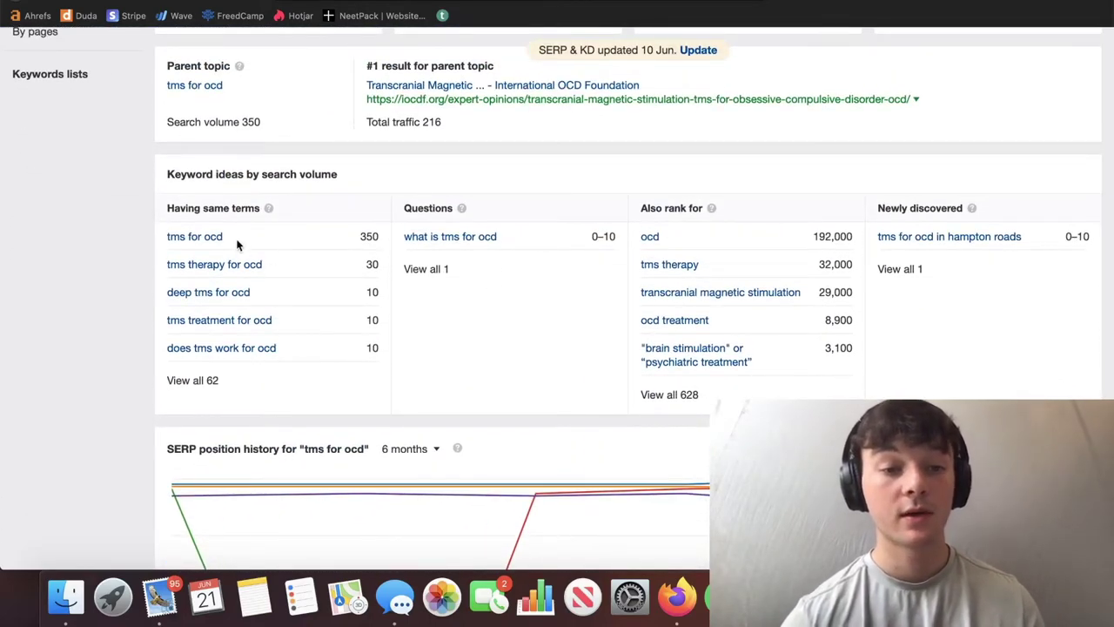
left_click_drag(273, 267, 165, 261)
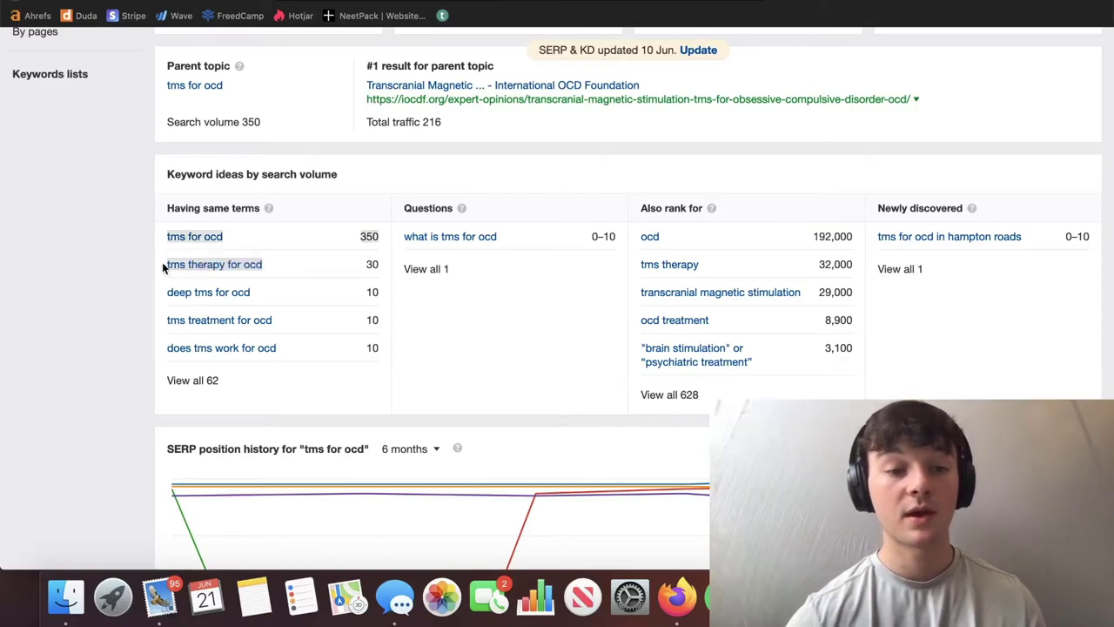
left_click(425, 268)
key("super+bracketleft")
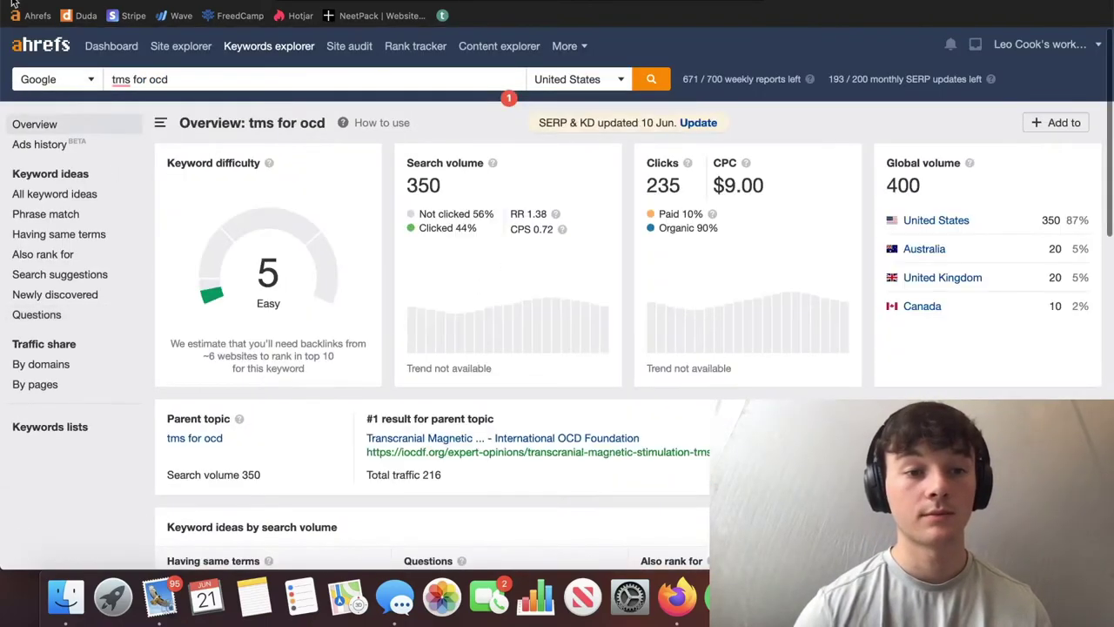
left_click(192, 380)
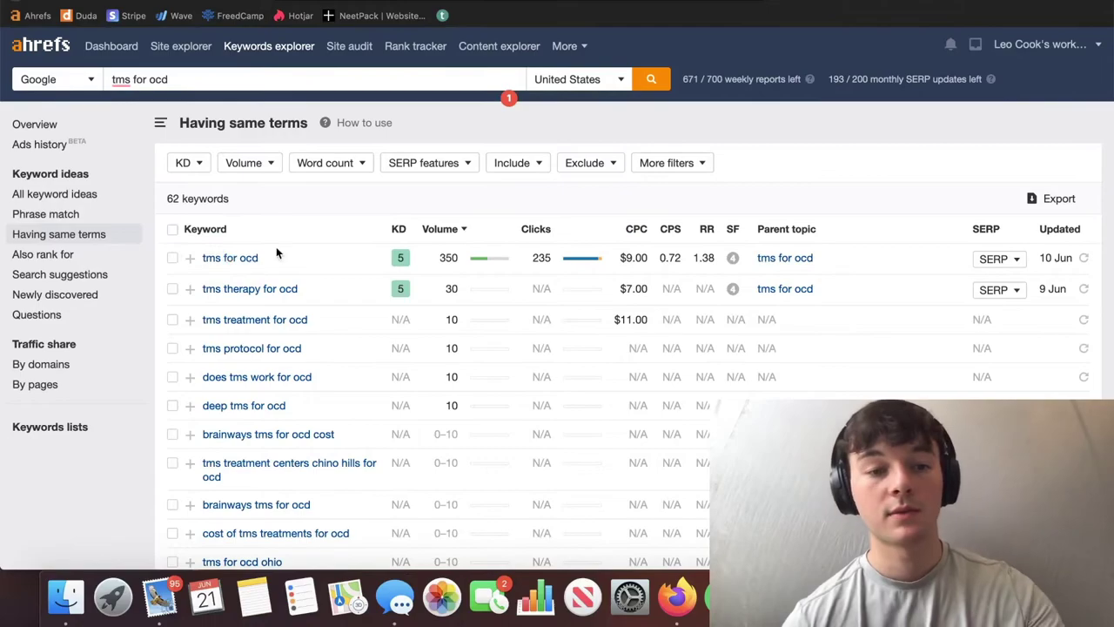
- Copy "tms therapy for ocd" from the same-terms list into the first Related Phrases cell, B5, of the Content Audit sheet
left_click_drag(329, 287, 188, 288)
key("super+c")
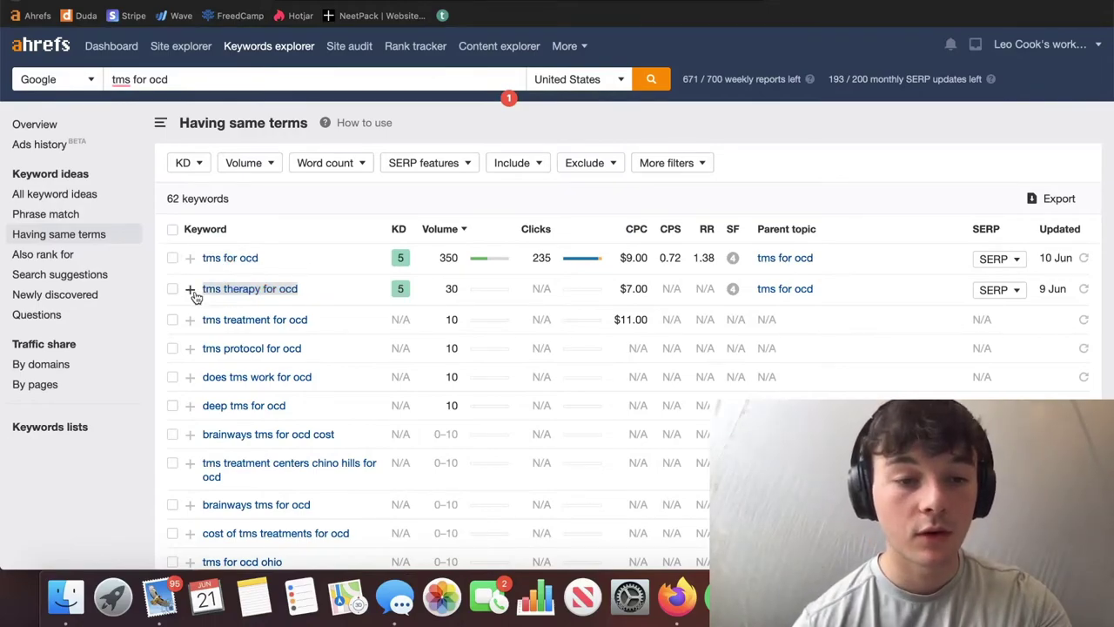
scroll(189, 288, "down", 5)
scroll(237, 258, "down", 3)
scroll(236, 259, "up", 10)
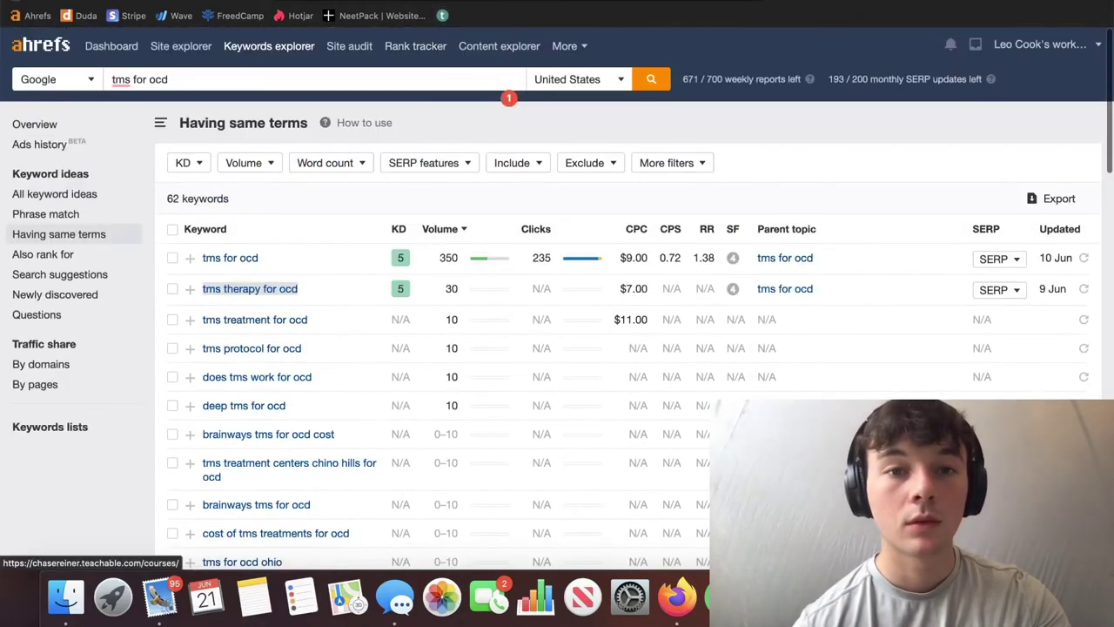
key("ctrl+Tab")
key("super+v")
left_click(510, 305)
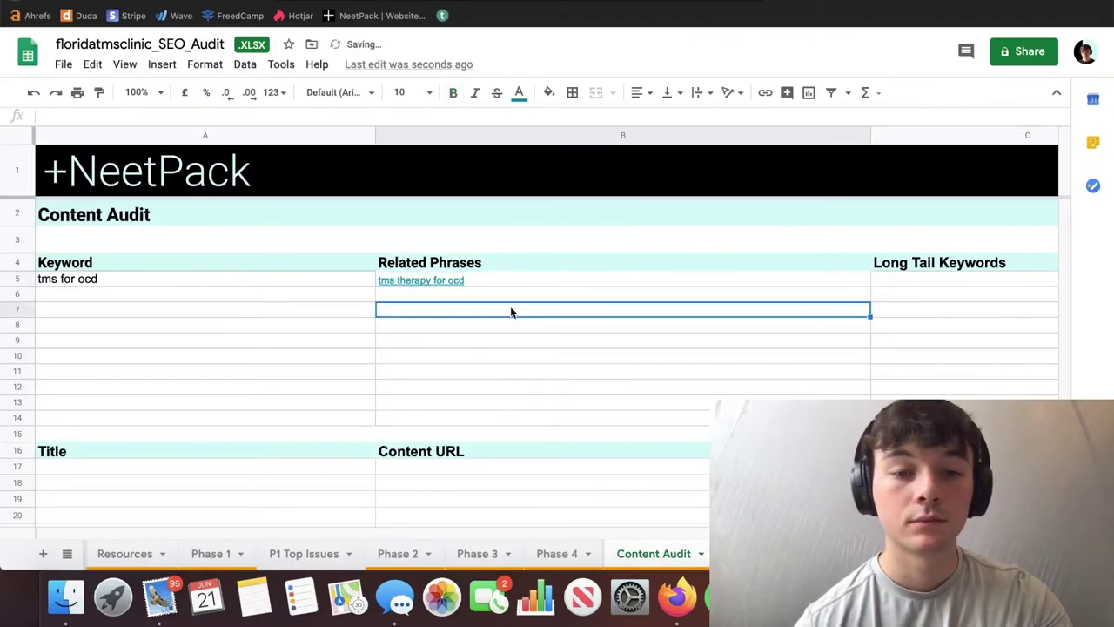
- Move "tms therapy for ocd" from the Related Phrases column to the first Long Tail Keywords cell, C5
left_click(487, 279)
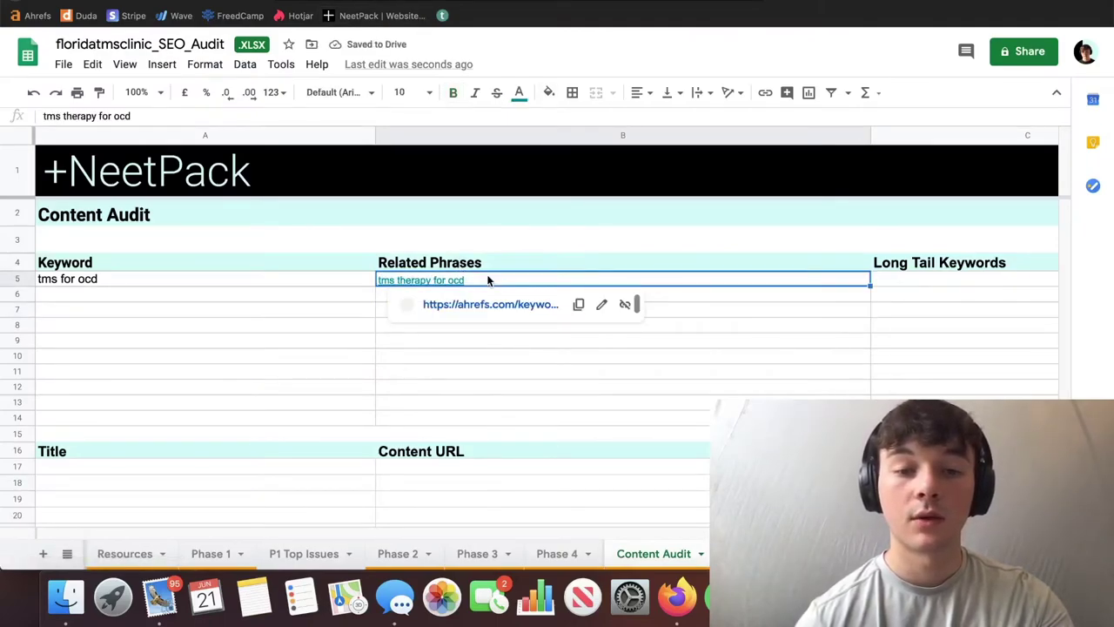
key("super+x")
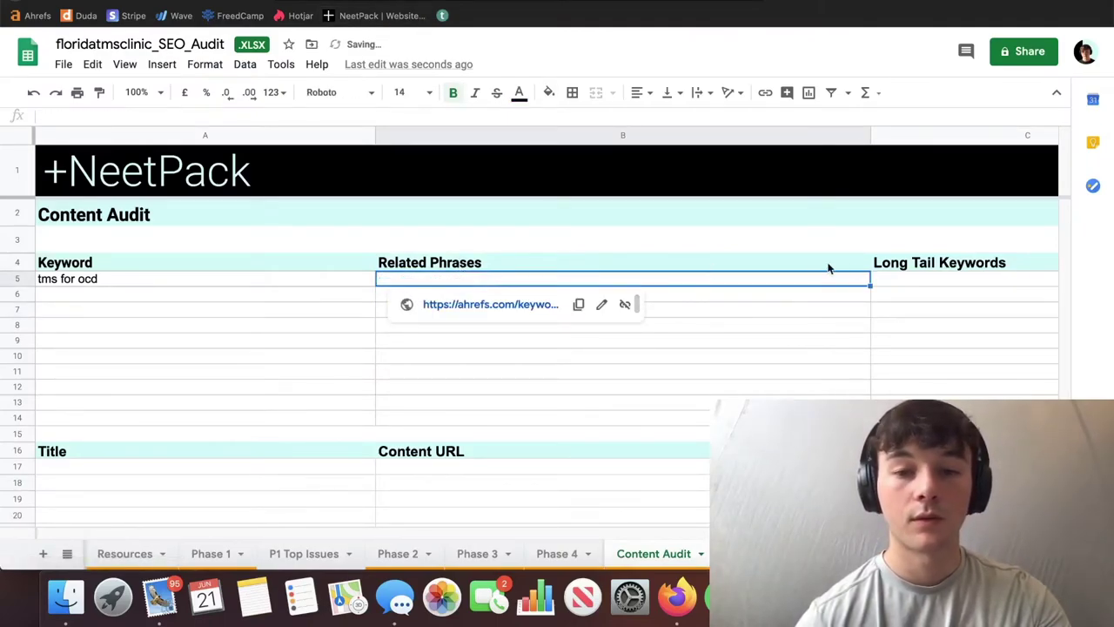
left_click(930, 282)
key("super+v")
left_click(734, 293)
scroll(734, 290, "right", 3)
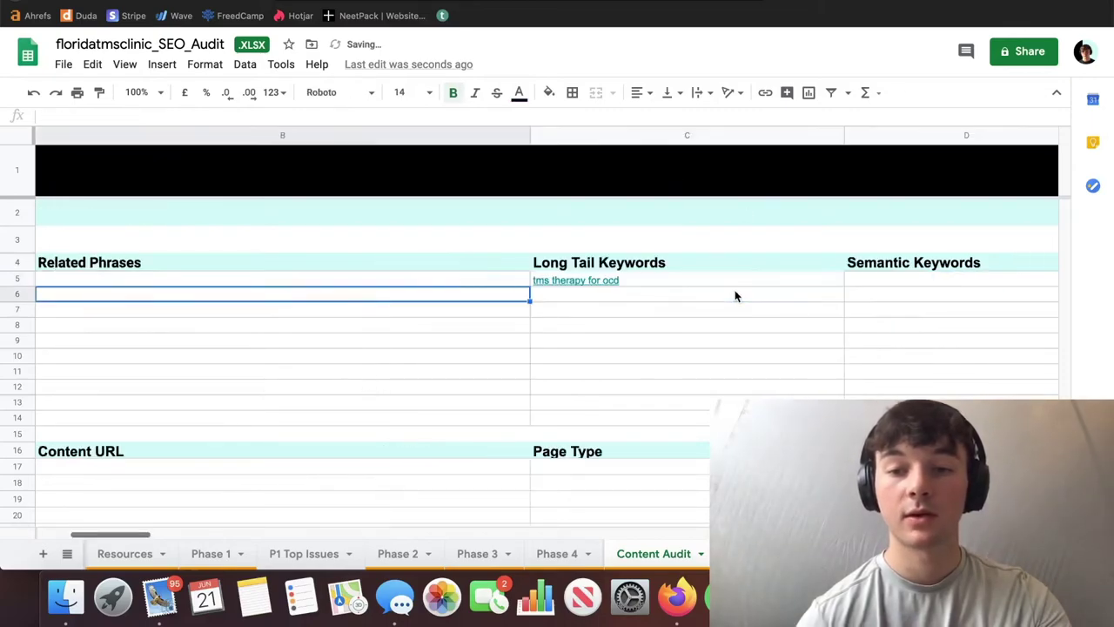
- Copy the keyword "tms treatment for ocd" from Ahrefs into Long Tail Keywords cell C6
key("ctrl+Tab")
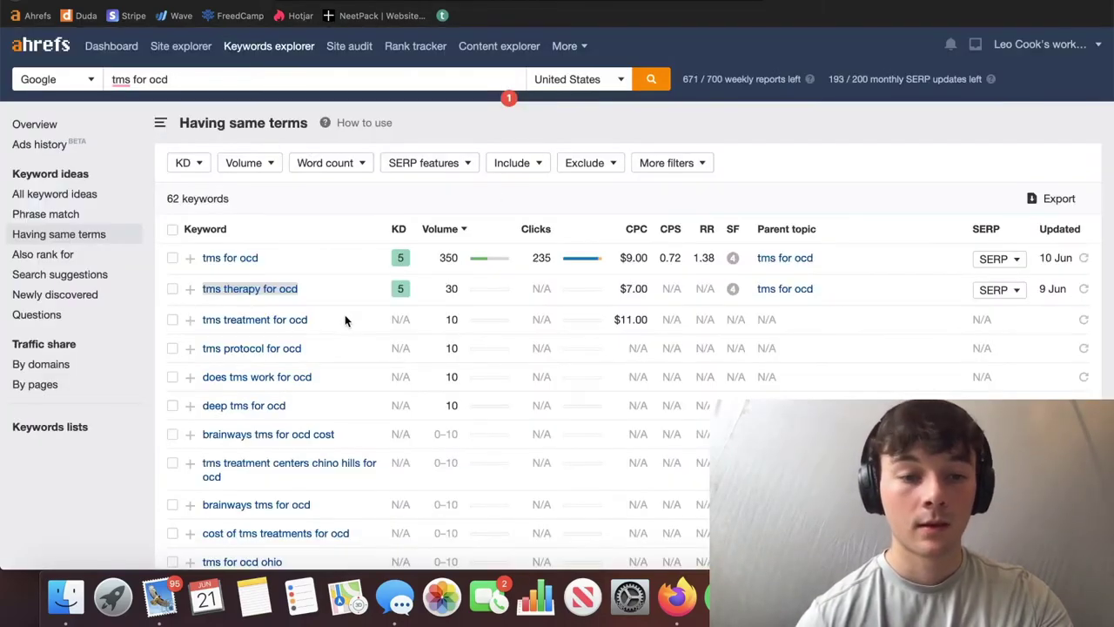
left_click_drag(344, 317, 201, 324)
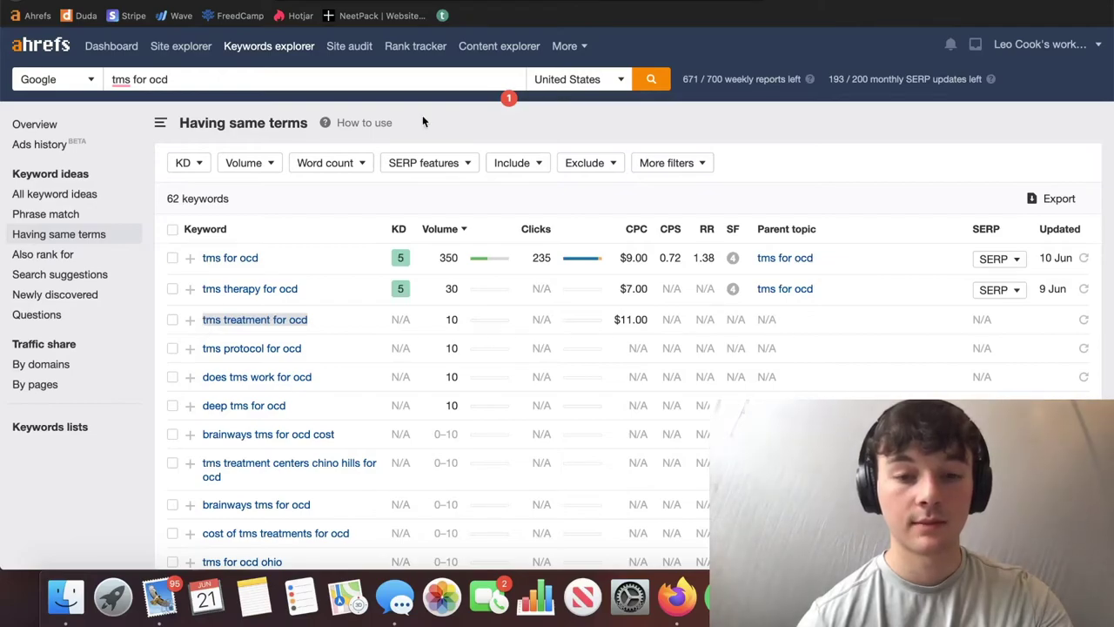
key("ctrl+shift+Tab")
key("super+v")
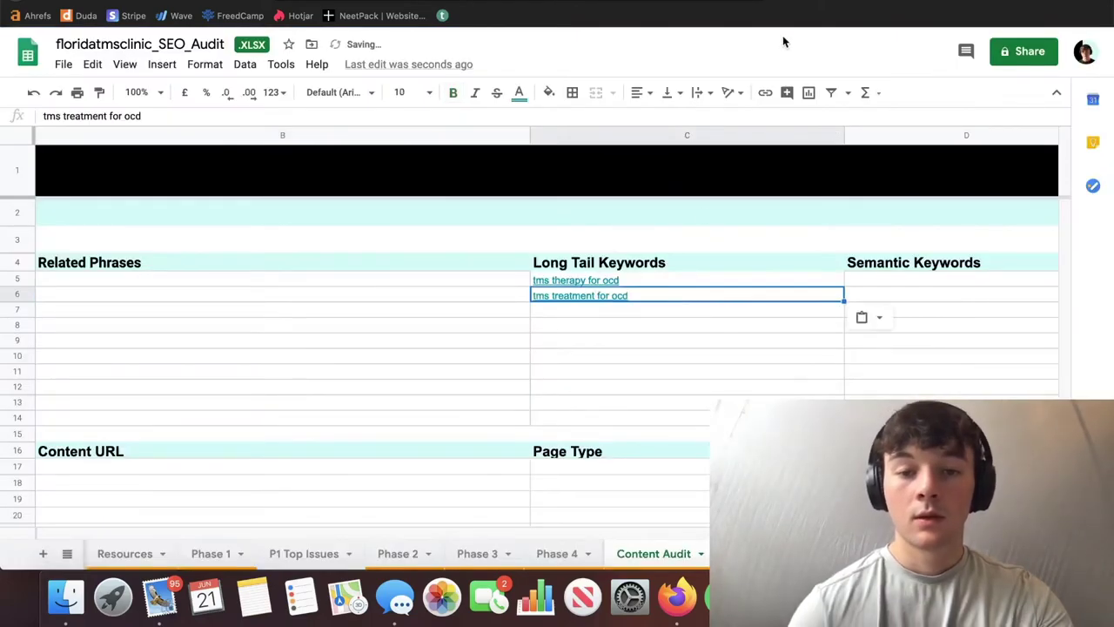
- Copy the keyword "tms protocol for ocd" from Ahrefs into Long Tail Keywords cell C7
key("ctrl+Tab")
left_click(350, 313)
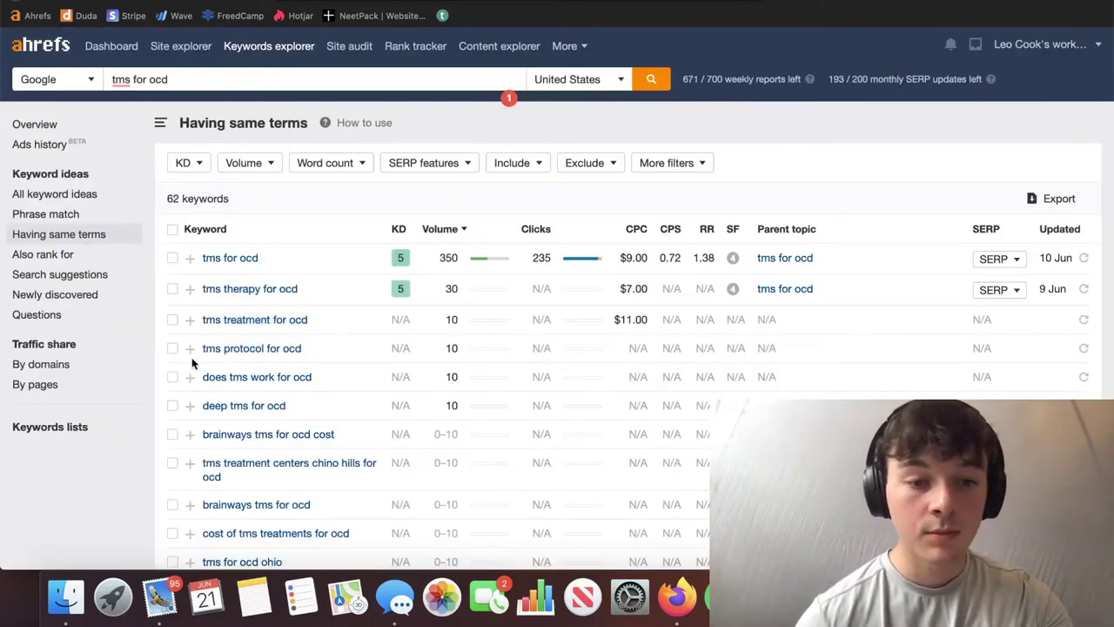
left_click_drag(339, 354, 200, 349)
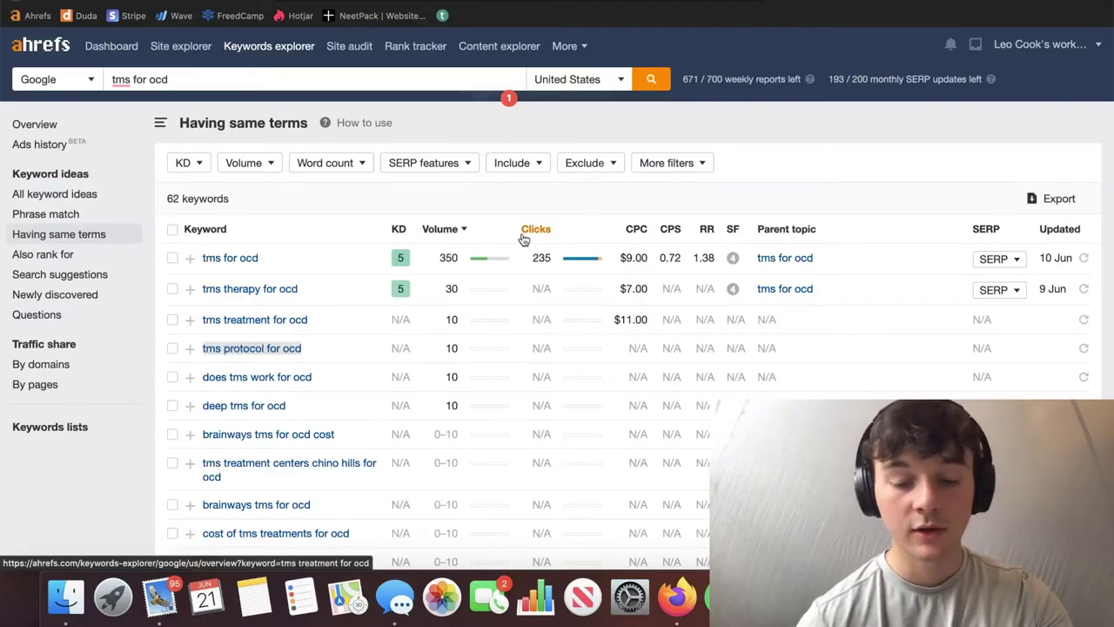
key("super+c")
key("ctrl+shift+Tab")
key("super+v")
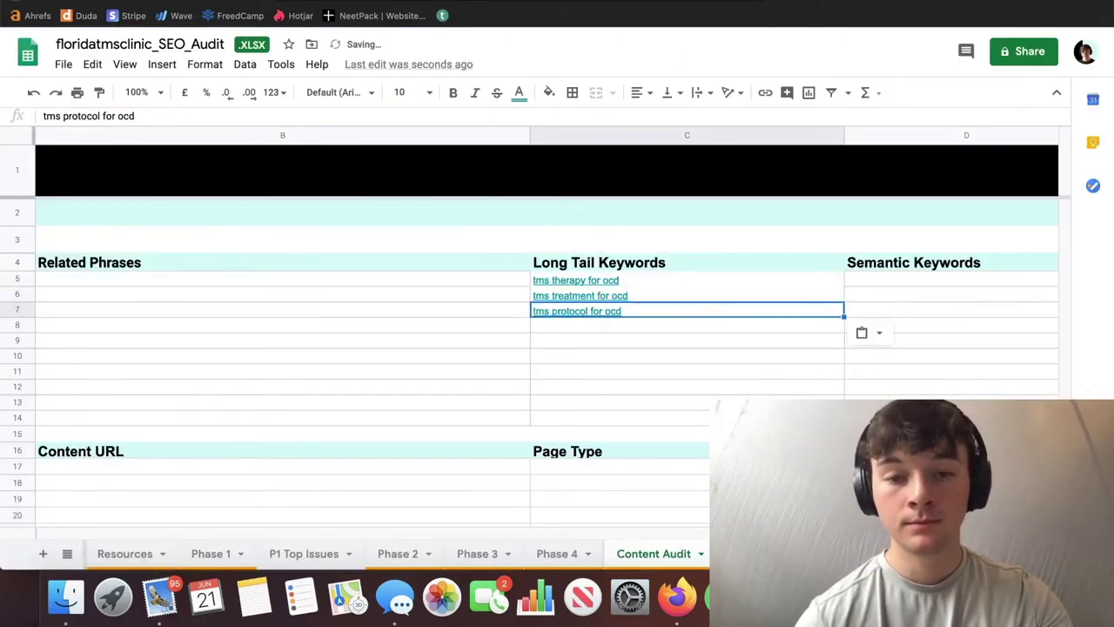
- Copy the keyword "deep tms for ocd" from Ahrefs into Long Tail Keywords cell C8
key("ctrl+Tab")
left_click(345, 388)
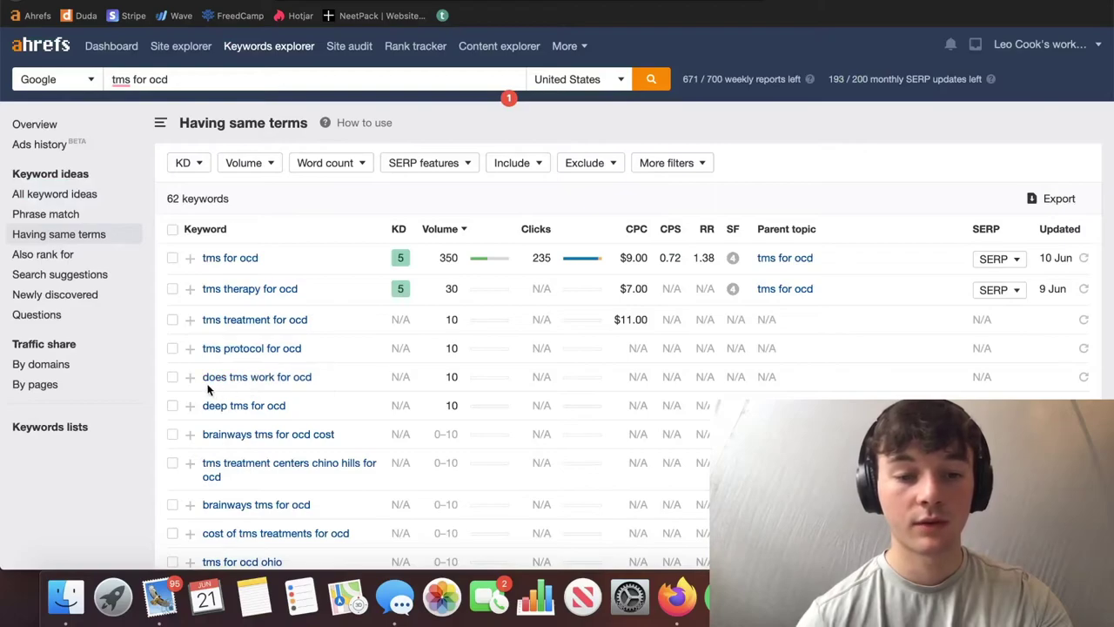
left_click_drag(302, 409, 193, 405)
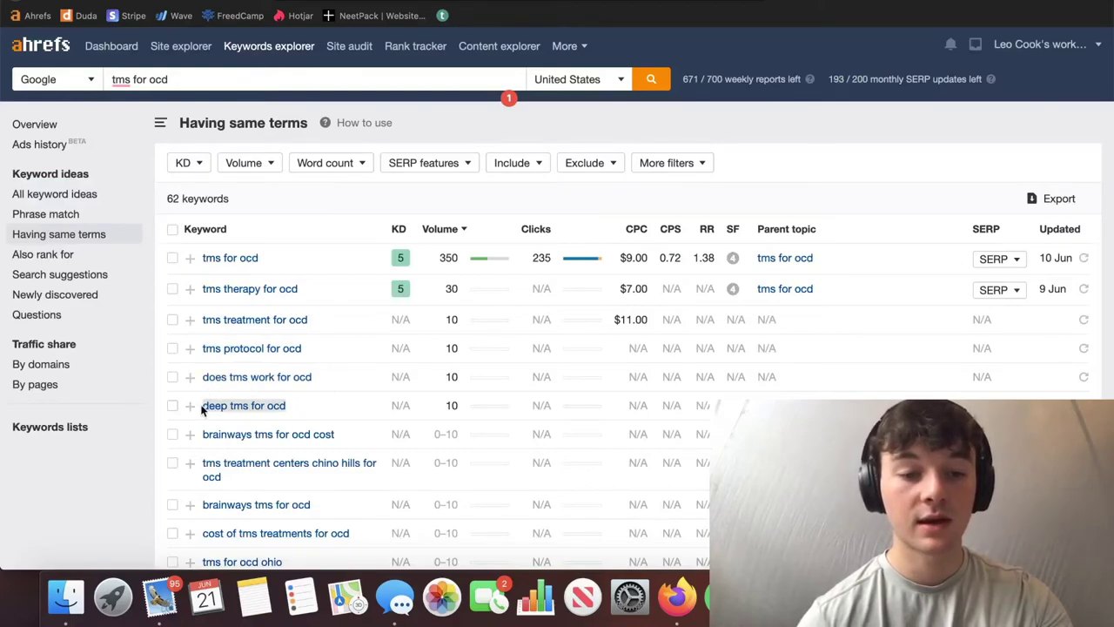
key("super+c")
key("ctrl+shift+Tab")
key("super+v")
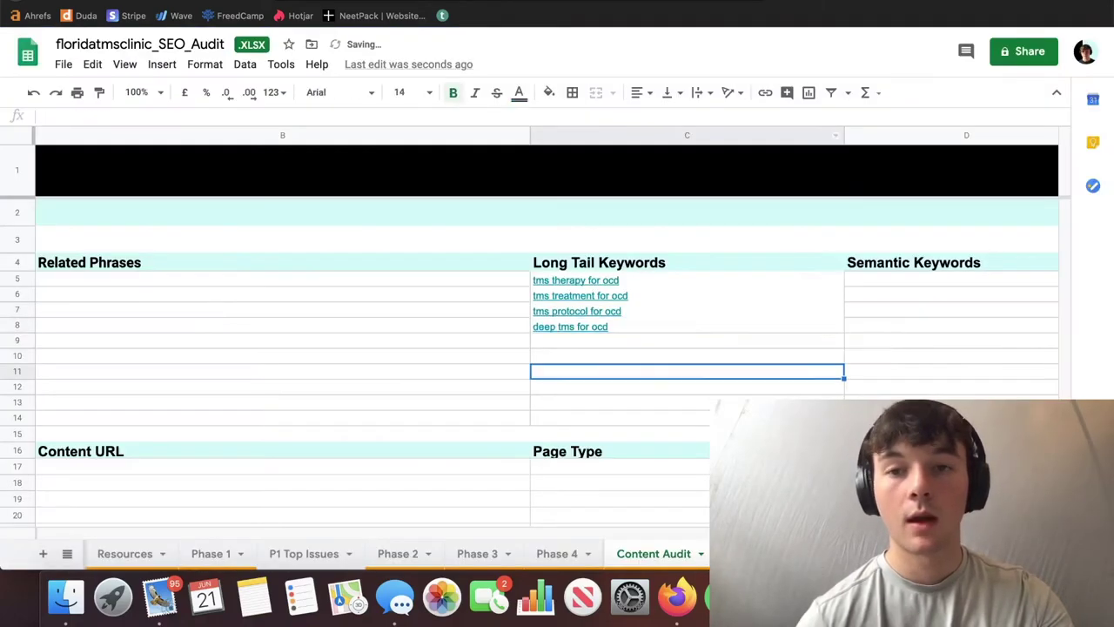
- Check the remaining same-terms keyword ideas in Ahrefs for further candidates, and return to the Content Audit sheet
key("ctrl+Tab")
scroll(326, 416, "down", 2)
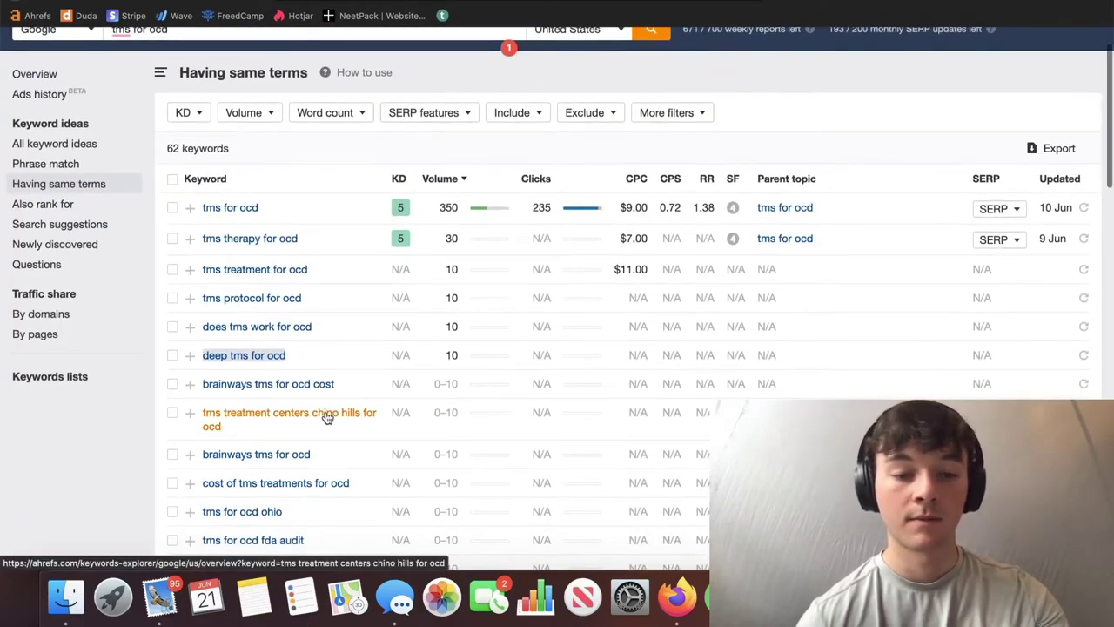
scroll(385, 285, "up", 1)
key("ctrl+shift+Tab")
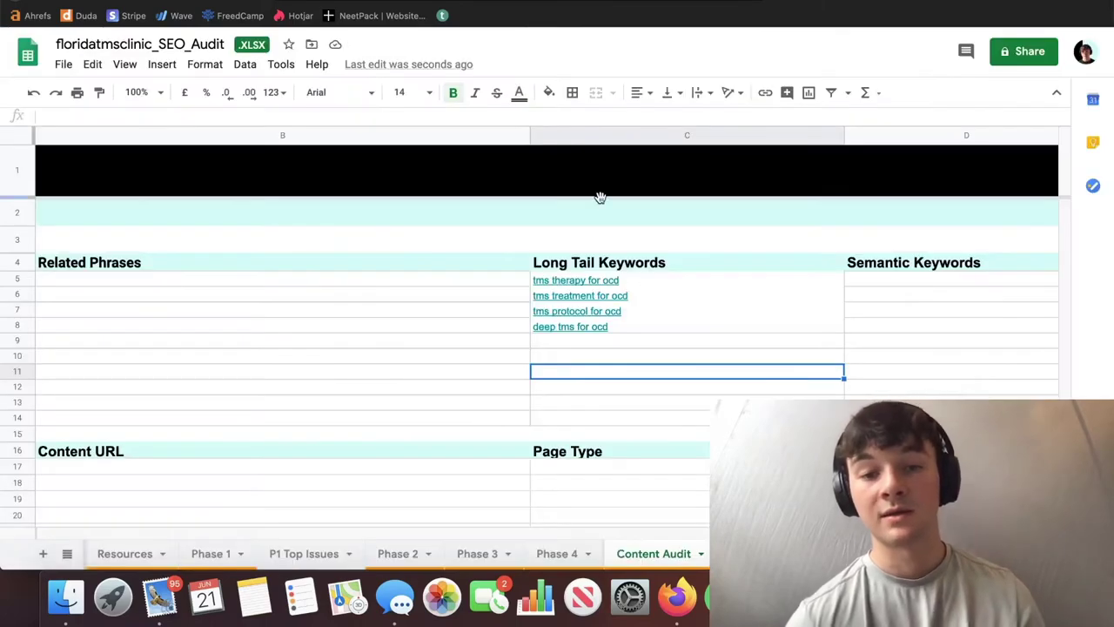
- Review the main keyword in A5 alongside the Long Tail Keywords, and select the long-tail entries in C5:C8
scroll(420, 327, "left", 5)
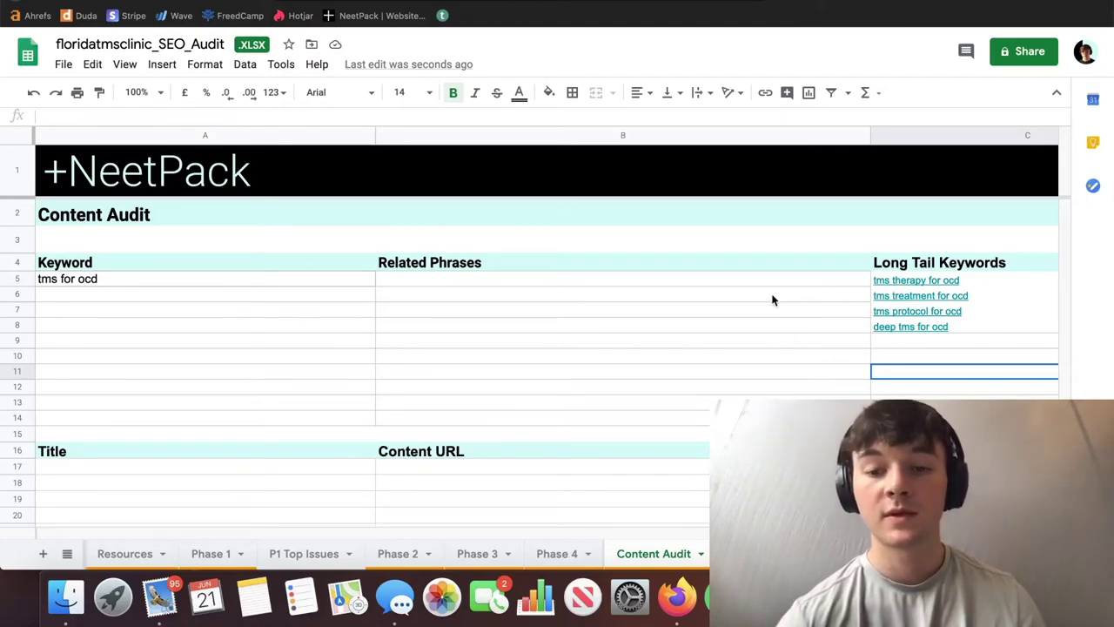
left_click(196, 279)
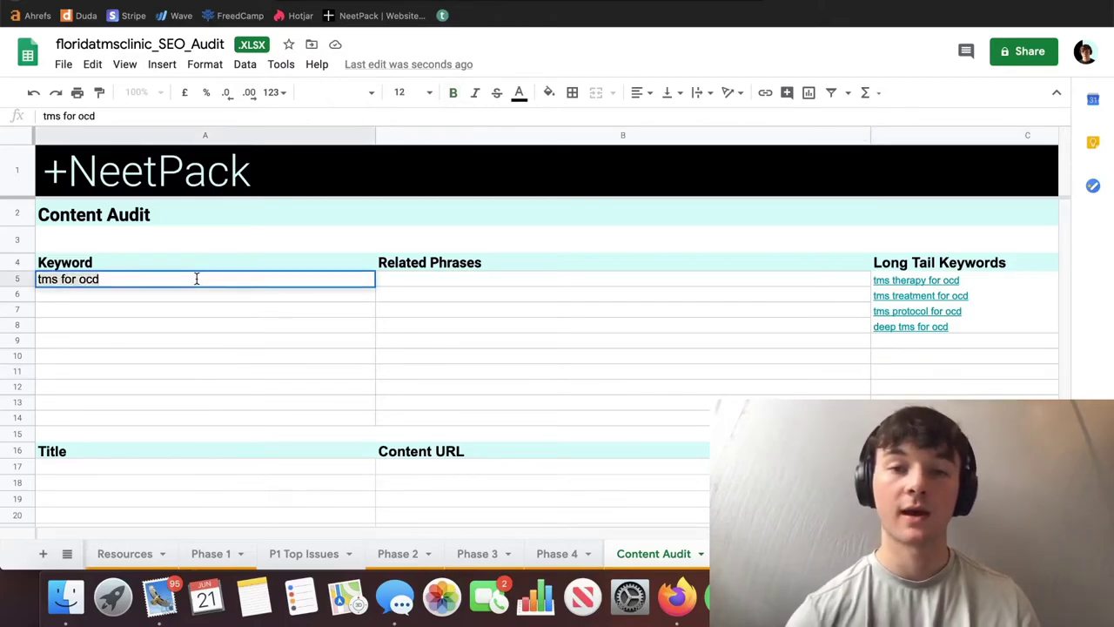
key("Down")
key("Down")
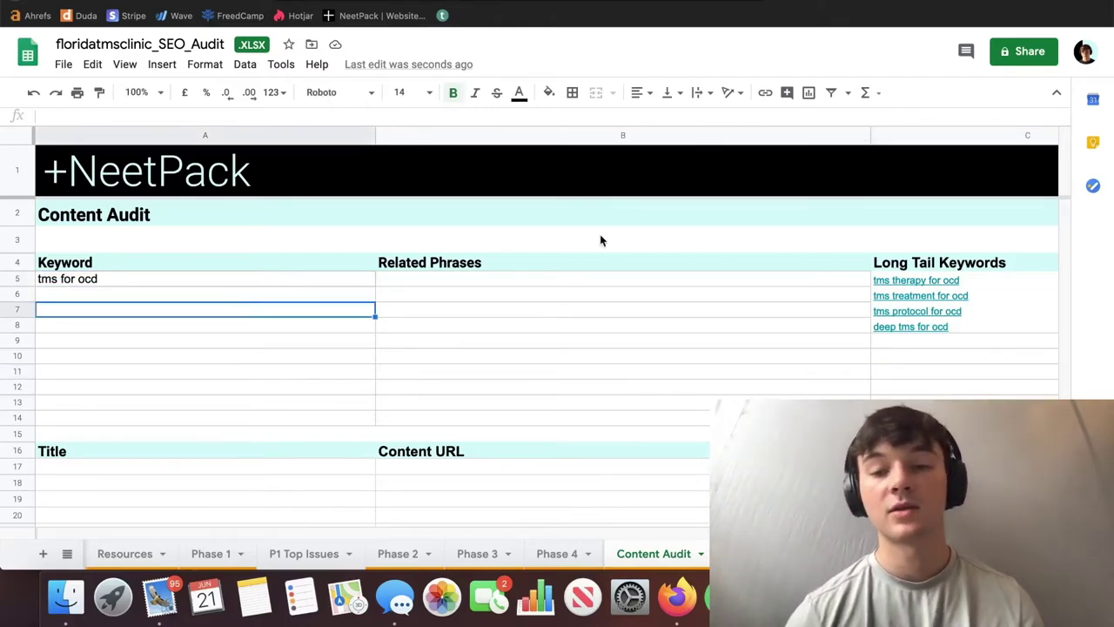
left_click(977, 290)
left_click(979, 282)
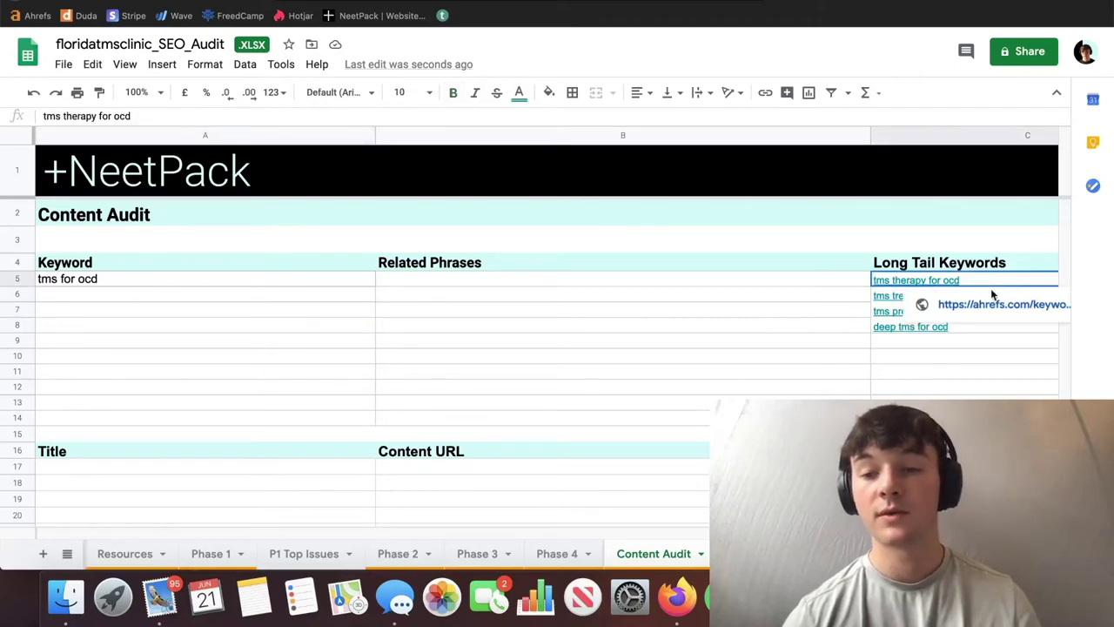
left_click(980, 355)
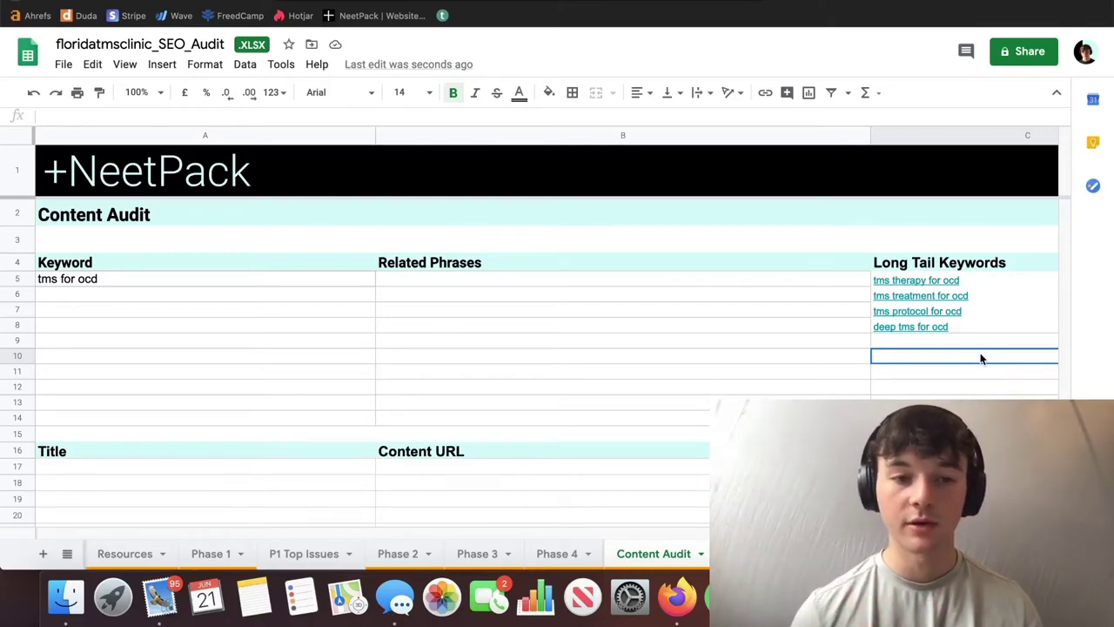
left_click_drag(977, 327, 976, 278)
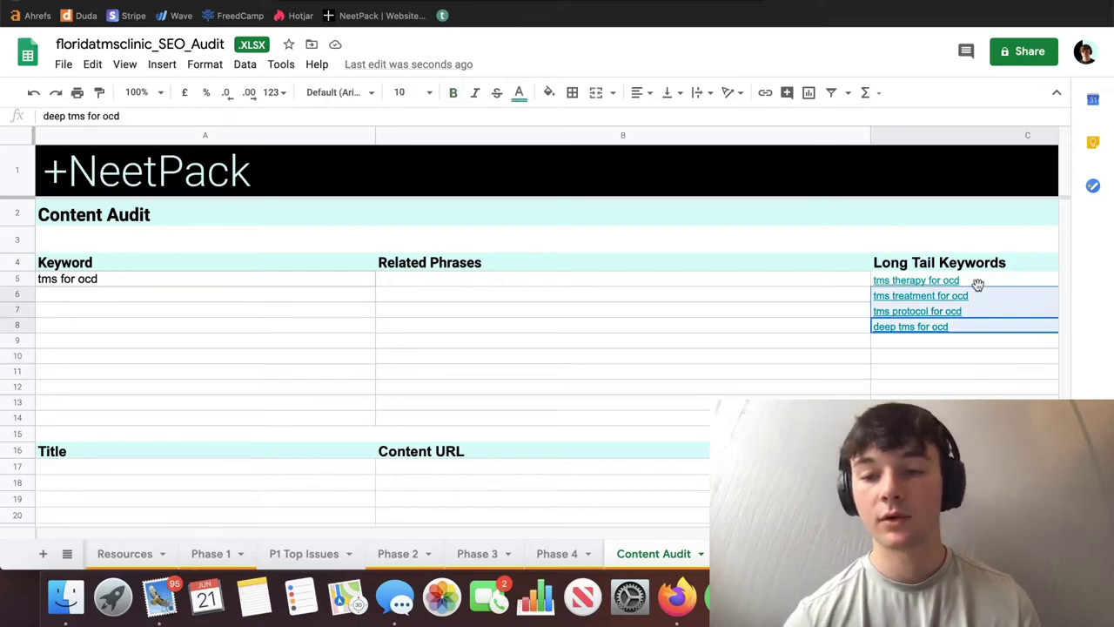
- Glance at the Ahrefs keyword list, and look over the Content Audit columns and the Title, Content URL and Page Type section
key("ctrl+Tab")
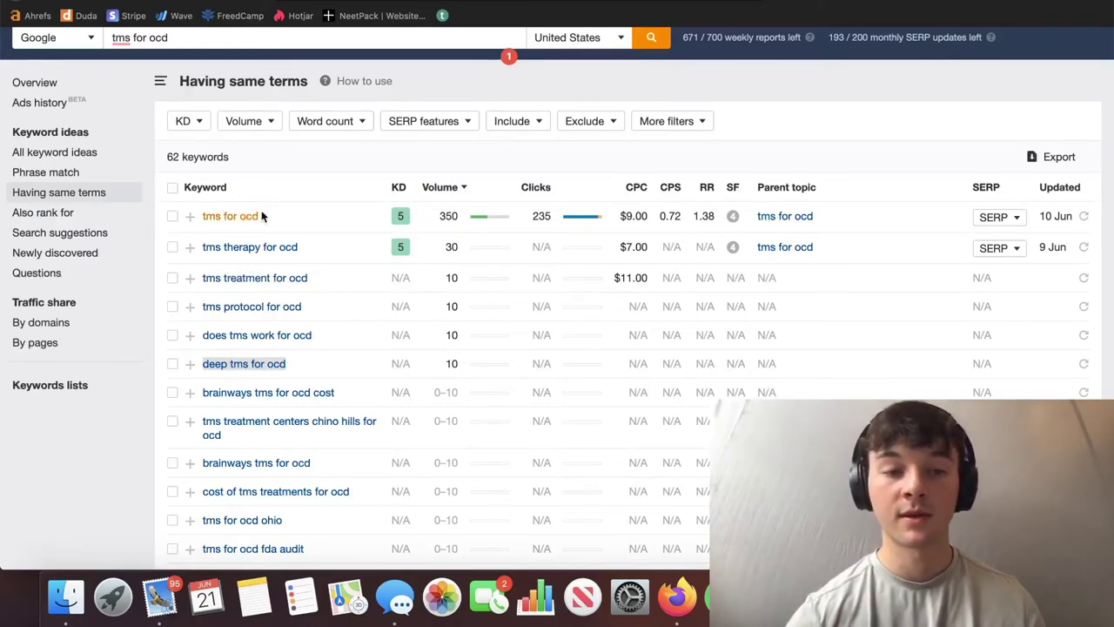
key("super+Tab")
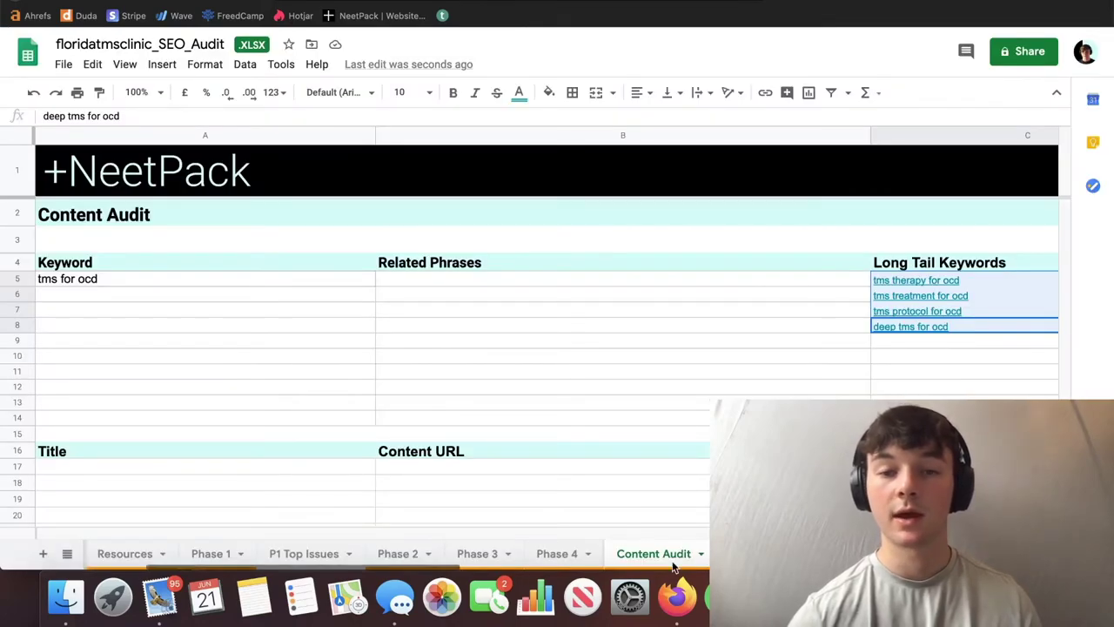
scroll(789, 218, "right", 5)
scroll(845, 285, "left", 4)
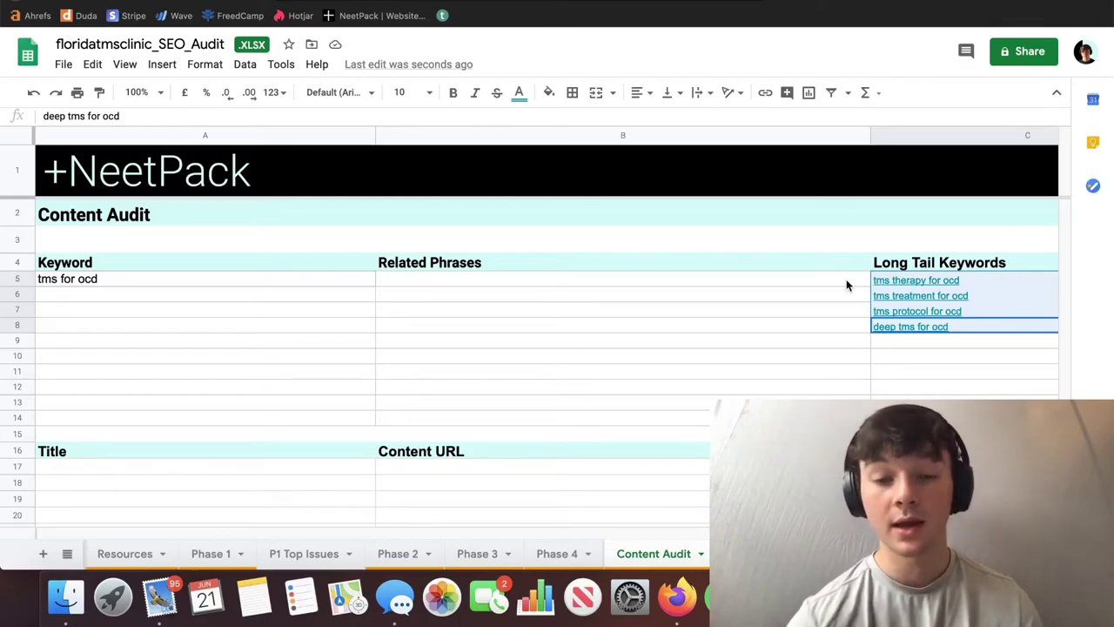
scroll(846, 285, "down", 3)
left_click(626, 373)
scroll(626, 373, "down", 1)
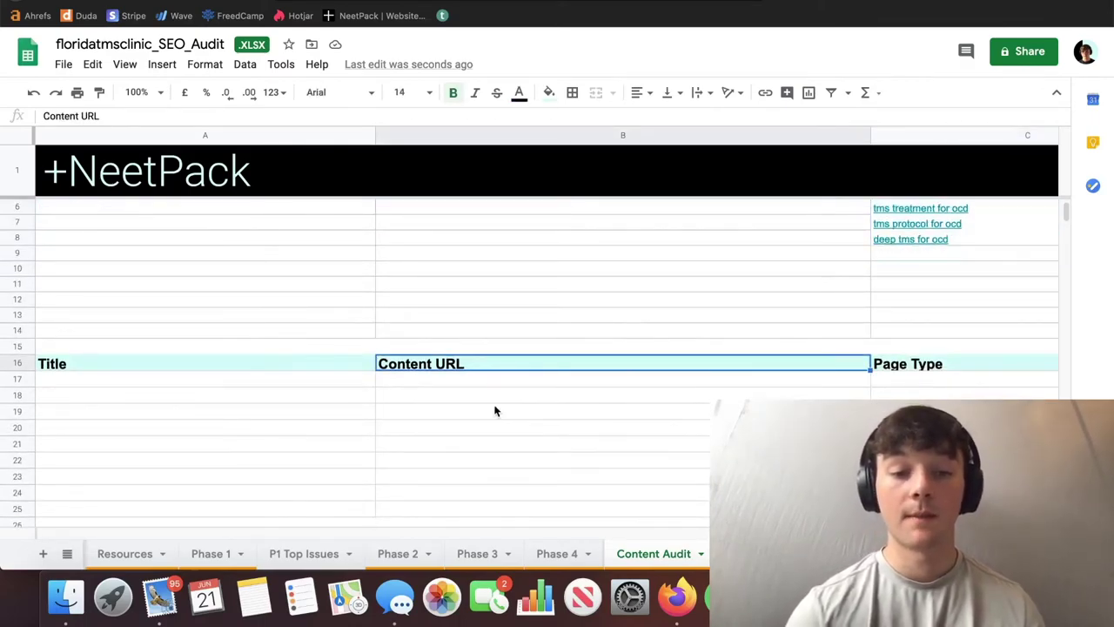
scroll(527, 360, "up", 3)
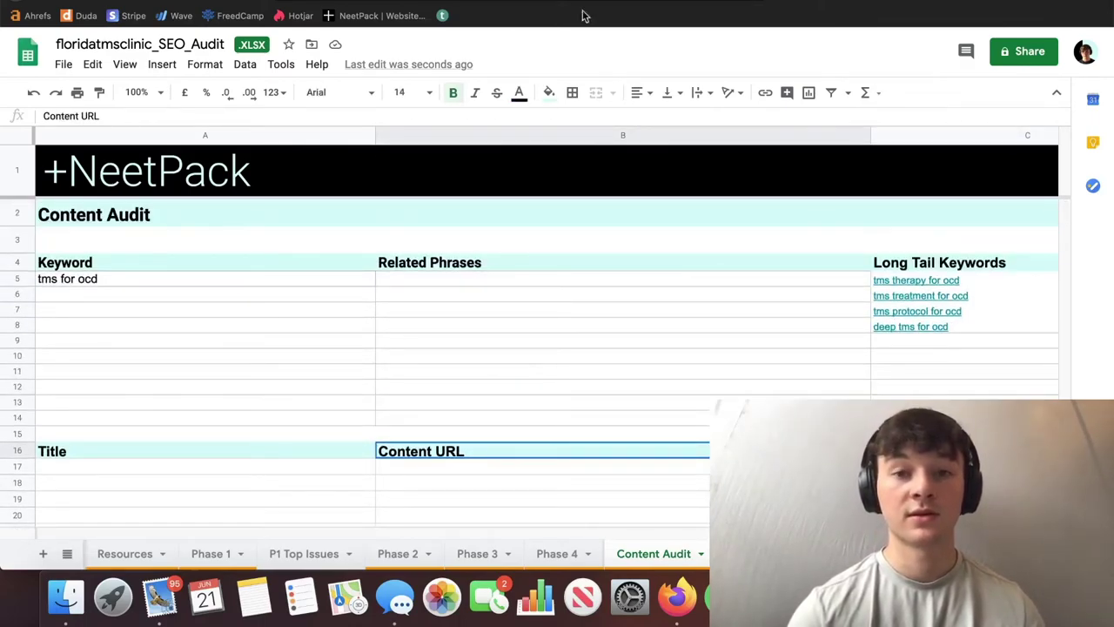
- Return to Ahrefs and skim the list of keywords having the same terms as "tms for ocd"
key("ctrl+Tab")
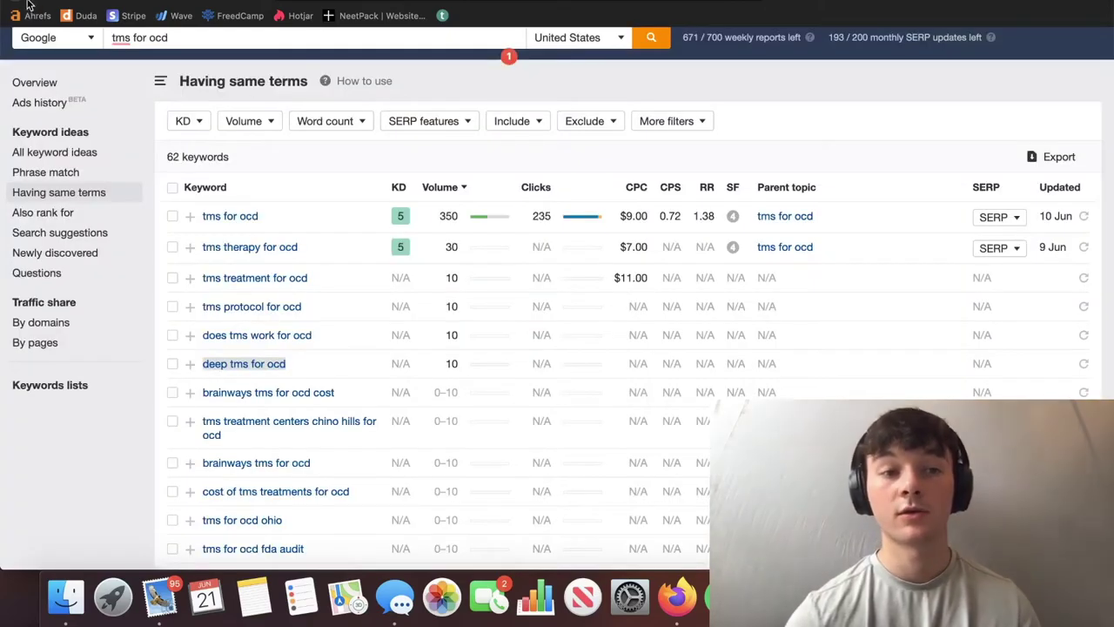
scroll(261, 221, "down", 5)
scroll(255, 223, "up", 5)
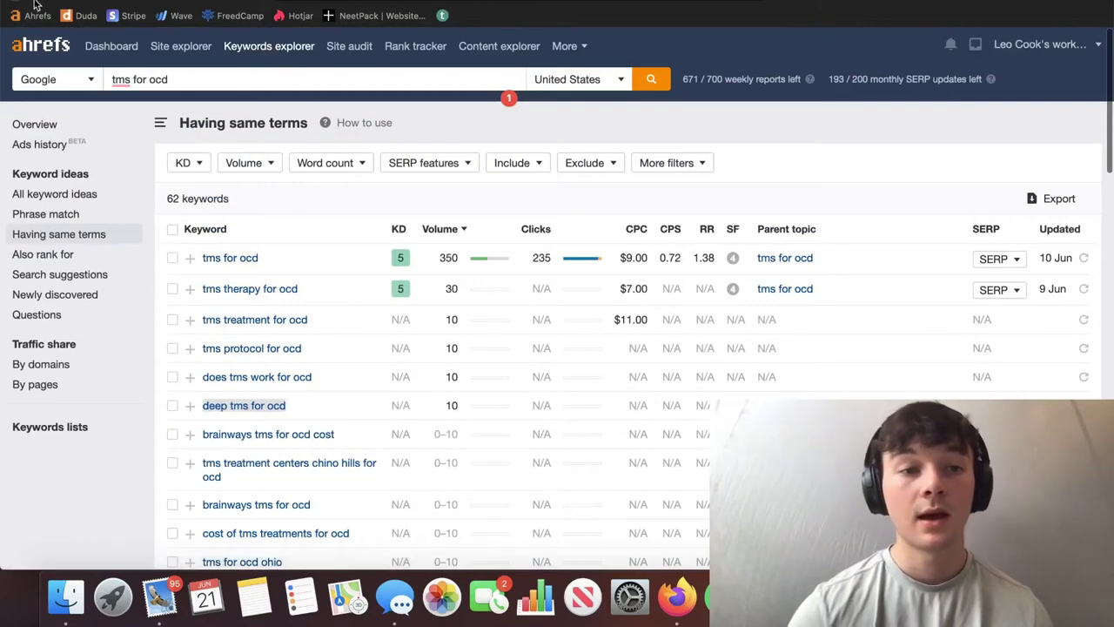
- Return to the Ahrefs overview of "tms for ocd" and examine the top-ranking pages in its SERP overview
key("super+bracketleft")
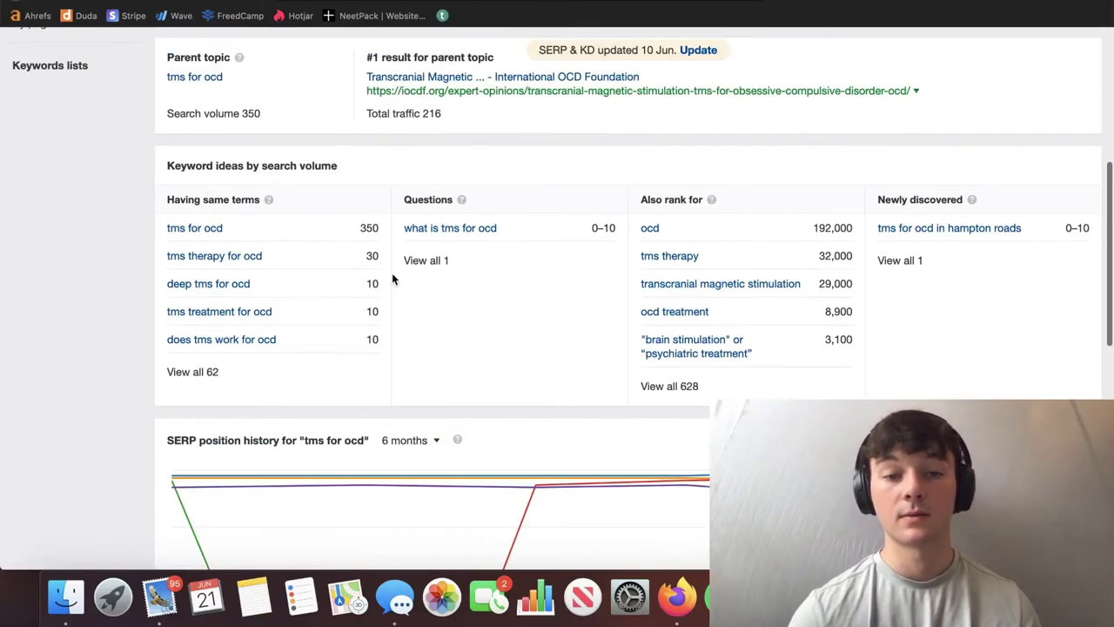
scroll(392, 273, "down", 10)
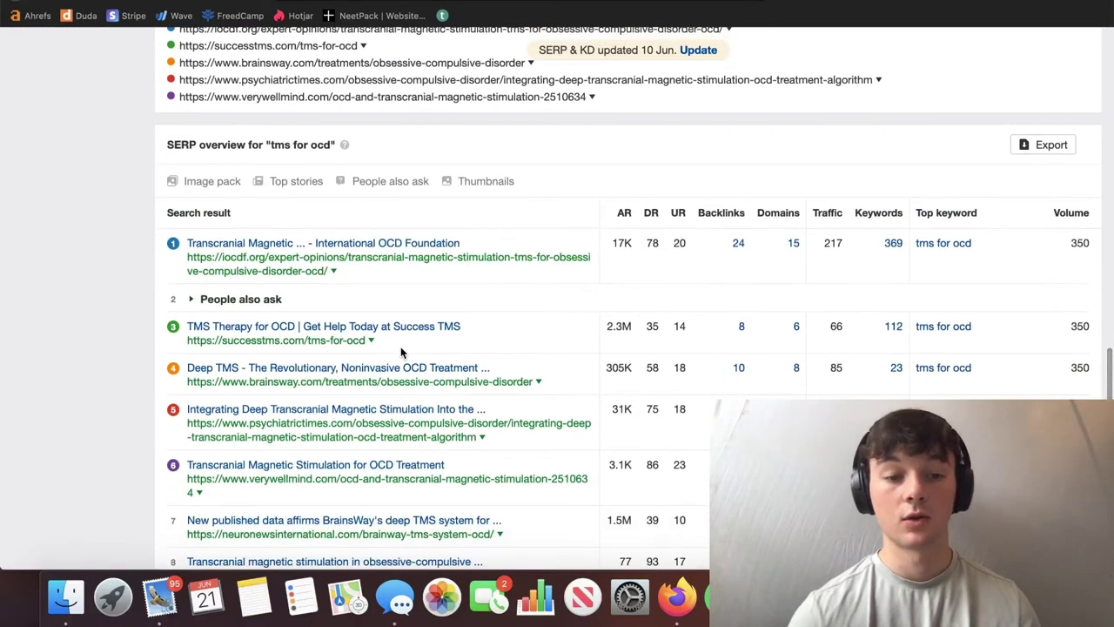
scroll(401, 346, "down", 2)
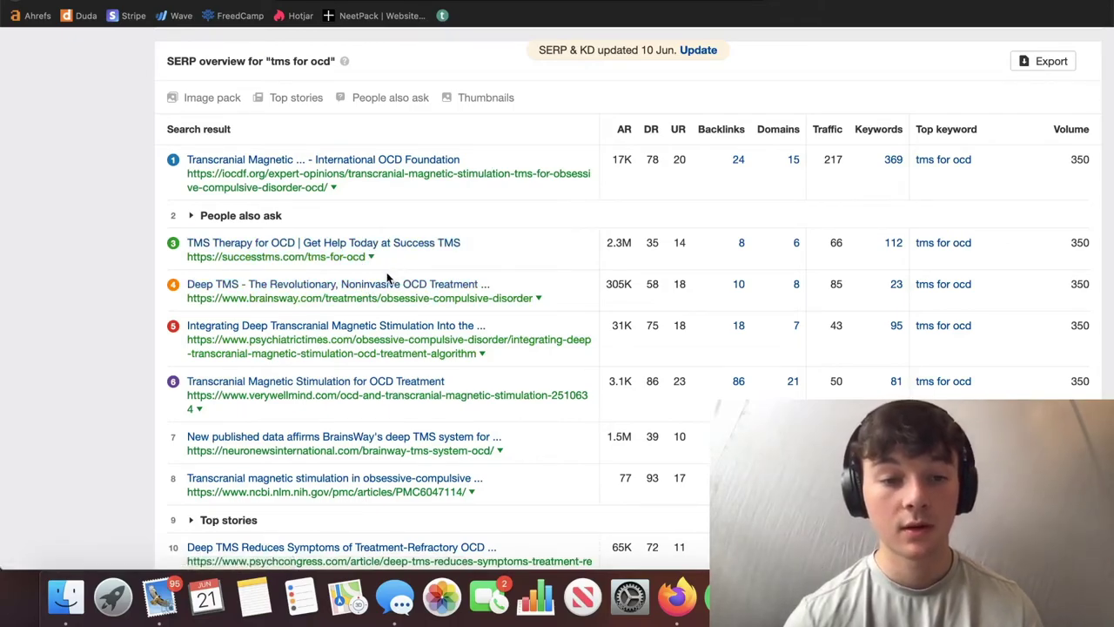
- Open the BrainsWay obsessive-compulsive disorder page from the SERP overview and look over its content
left_click(378, 294)
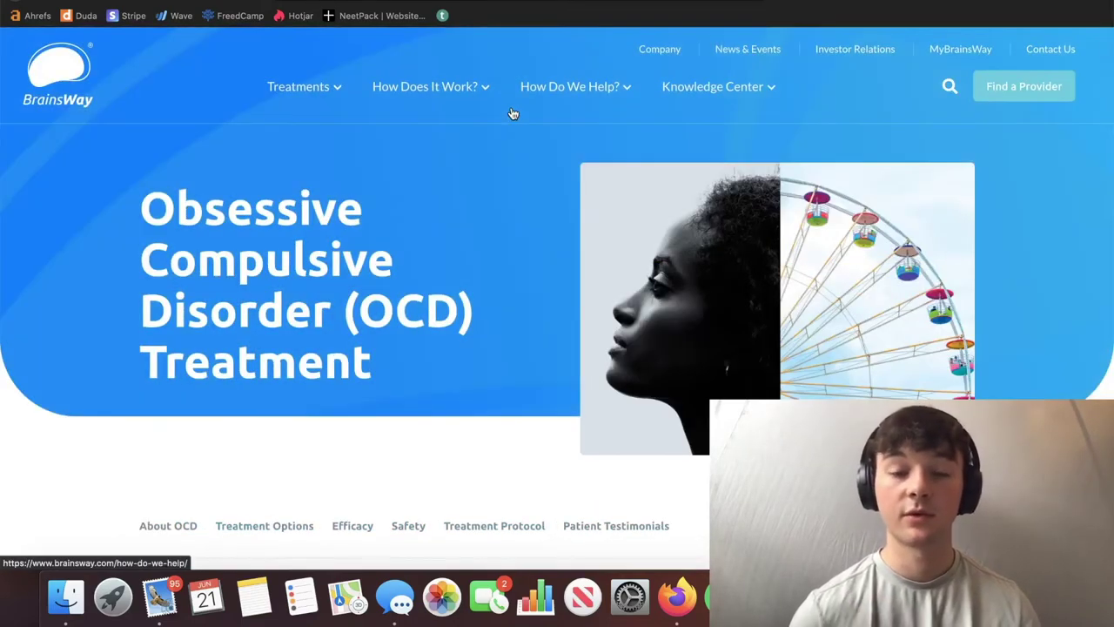
key("super+bracketleft")
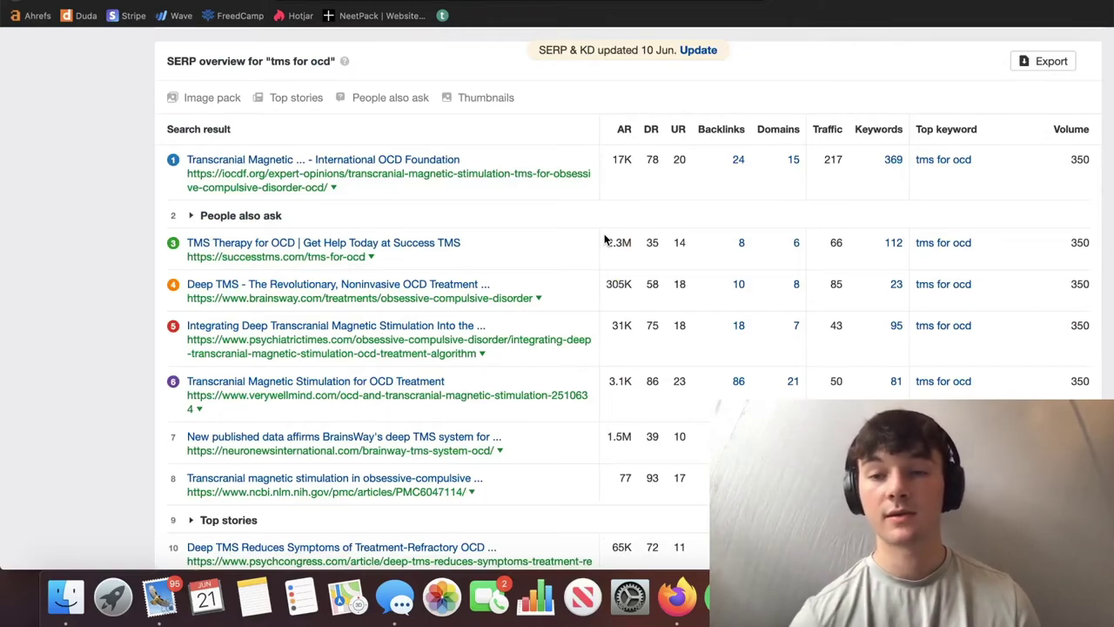
key("super+bracketright")
scroll(755, 251, "down", 10)
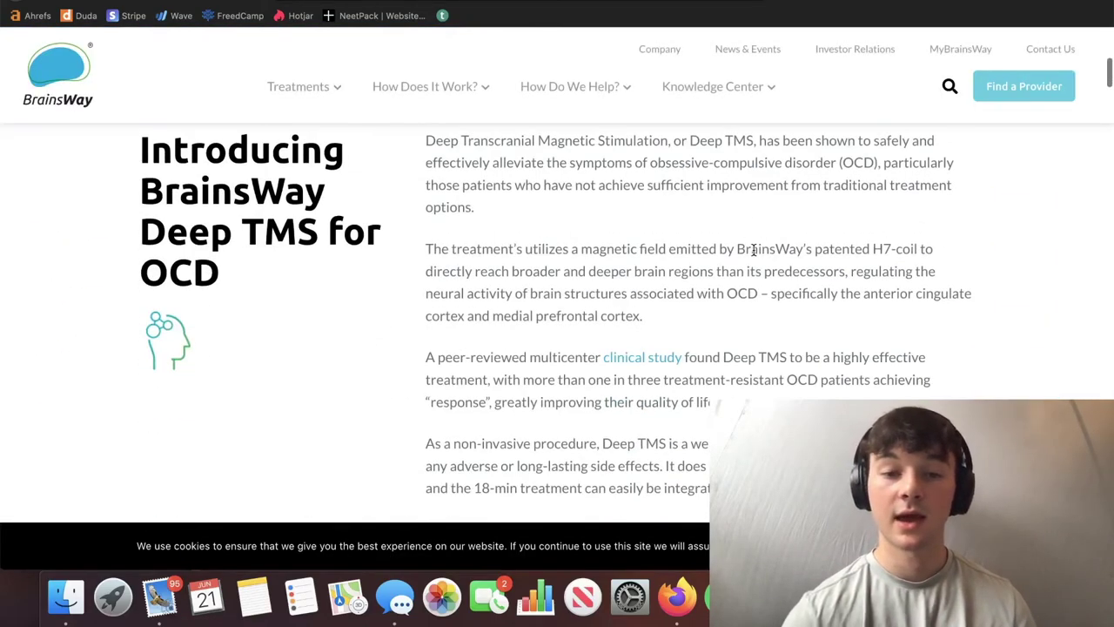
scroll(748, 255, "up", 10)
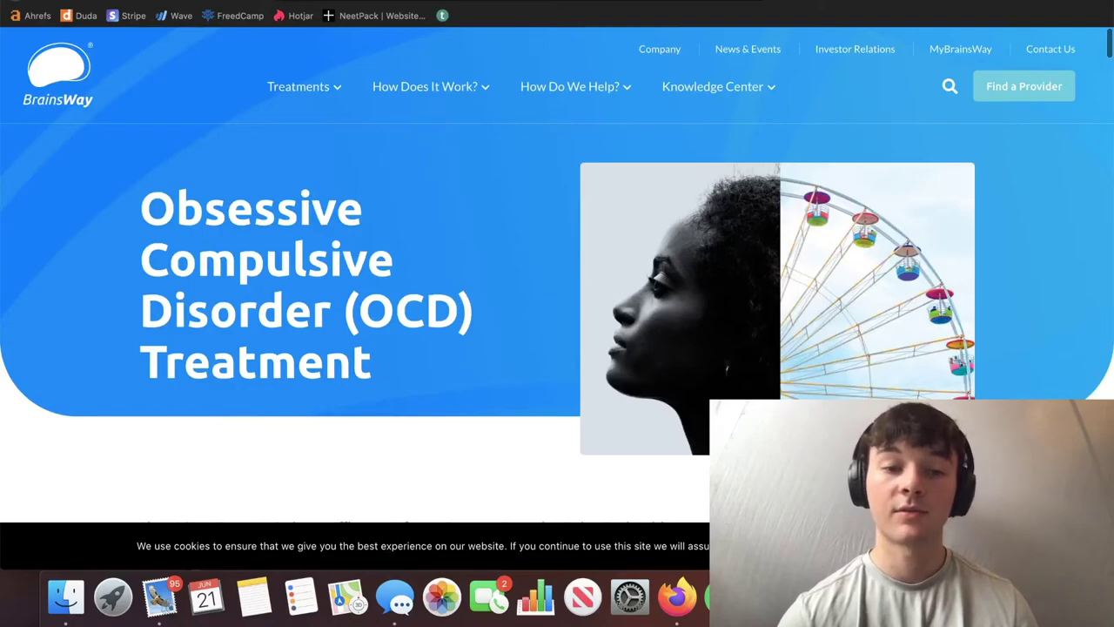
- Check the Page Type column in the Content Audit sheet, selecting C17, and return to the BrainsWay page
key("ctrl+Tab")
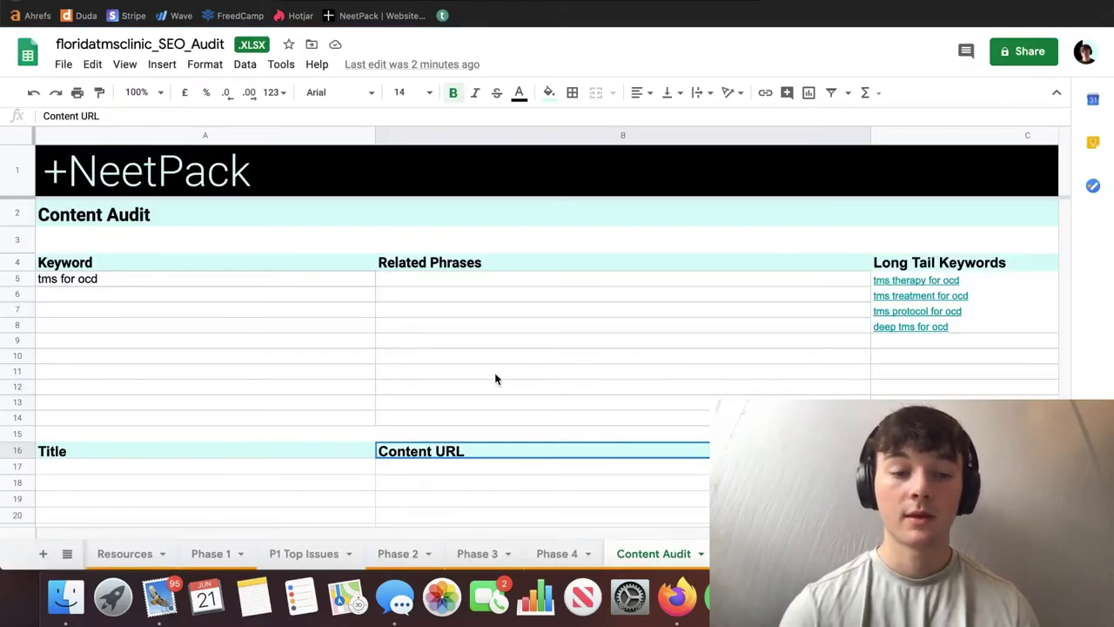
scroll(584, 397, "down", 1)
scroll(584, 398, "right", 3)
left_click(569, 441)
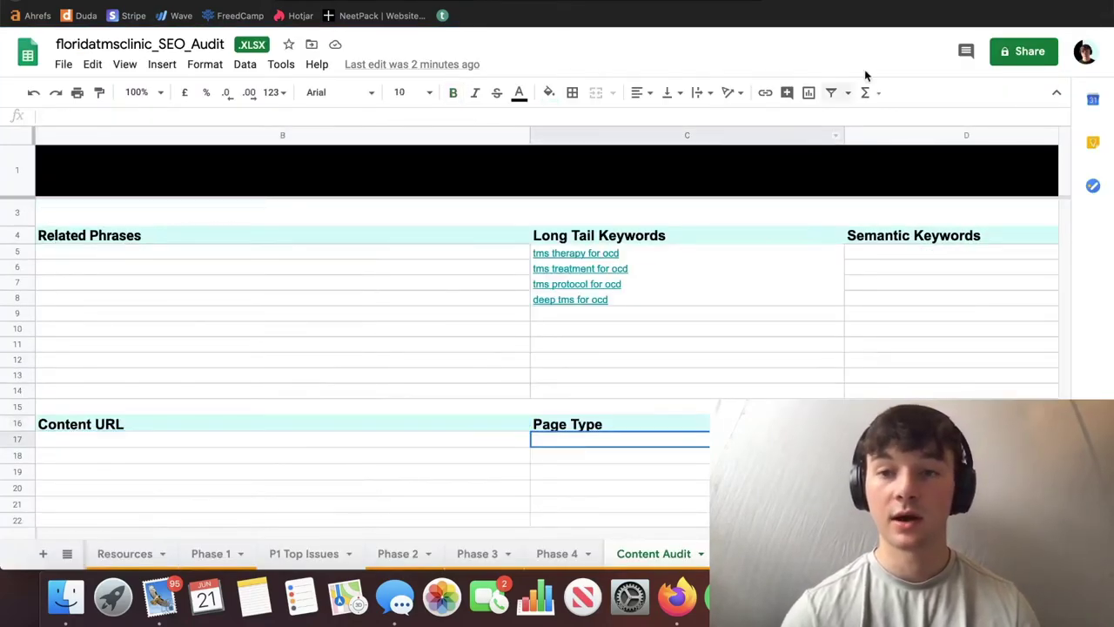
key("ctrl+shift+Tab")
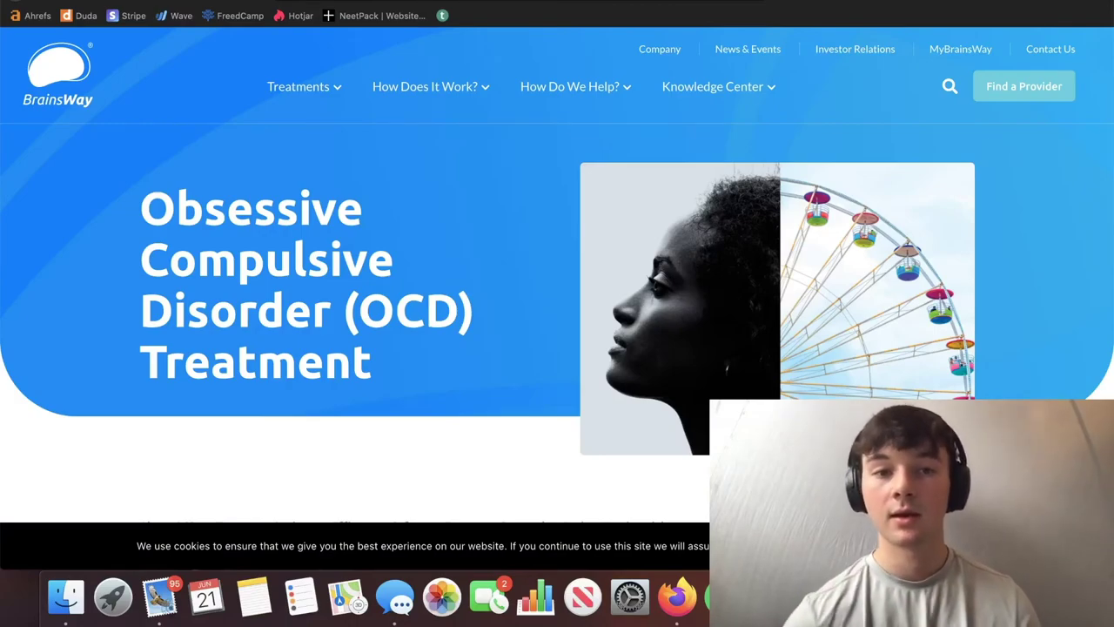
- Search the web for "search google usa" in a new tab to reach the US version of Google
key("super+t")
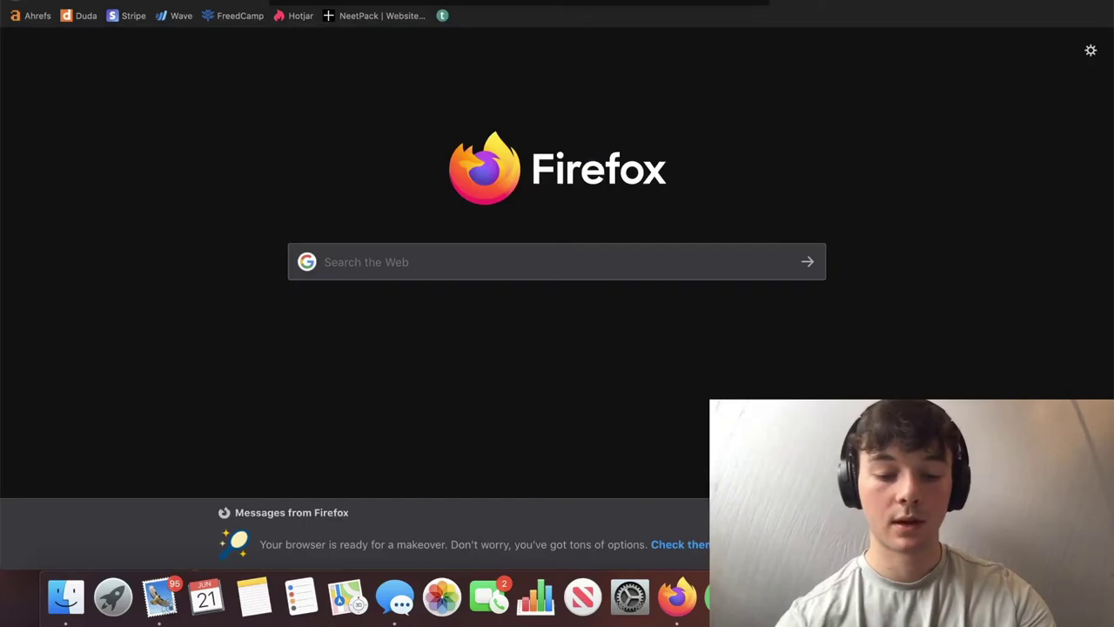
type("search goog")
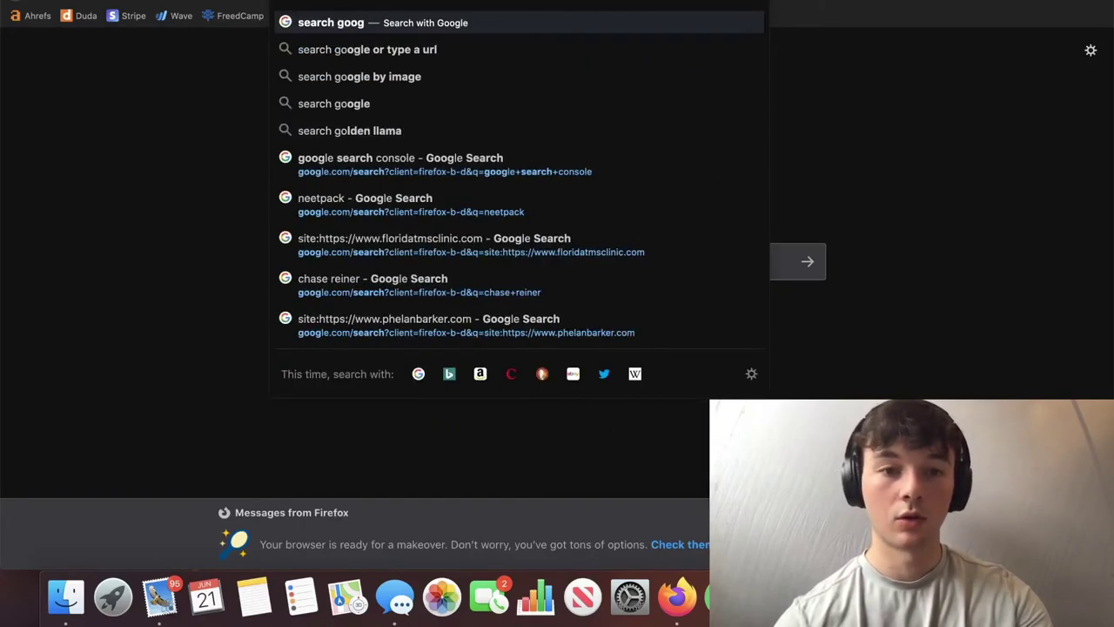
type("le usa")
key("Return")
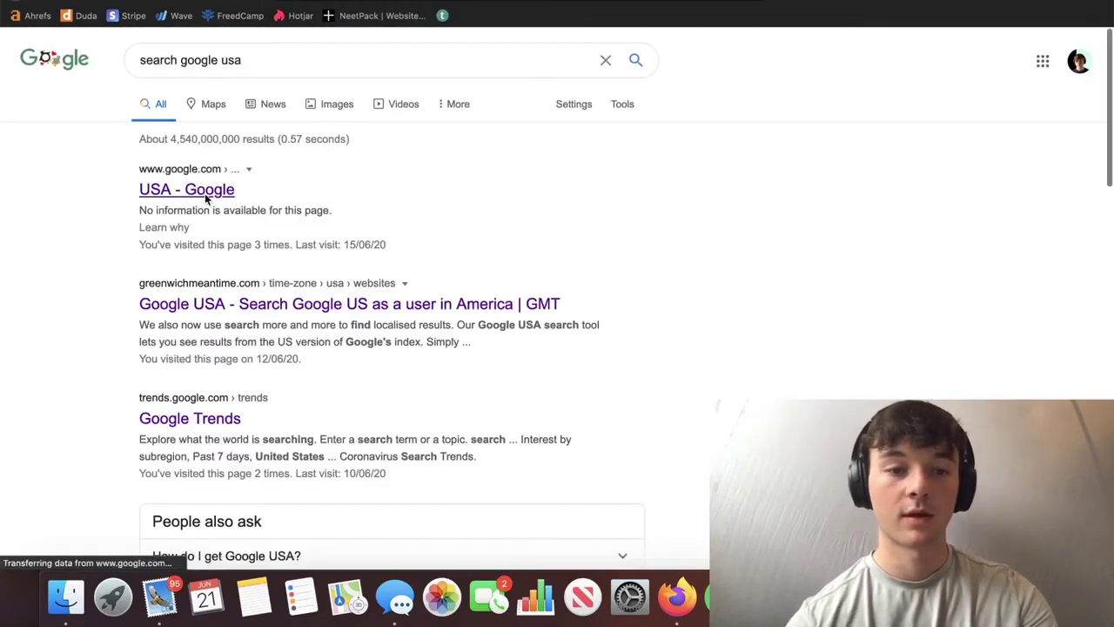
- Copy the keyword "tms for ocd" from the Ahrefs SERP overview and search Google for it
key("super+w")
mouse_move(428, 95)
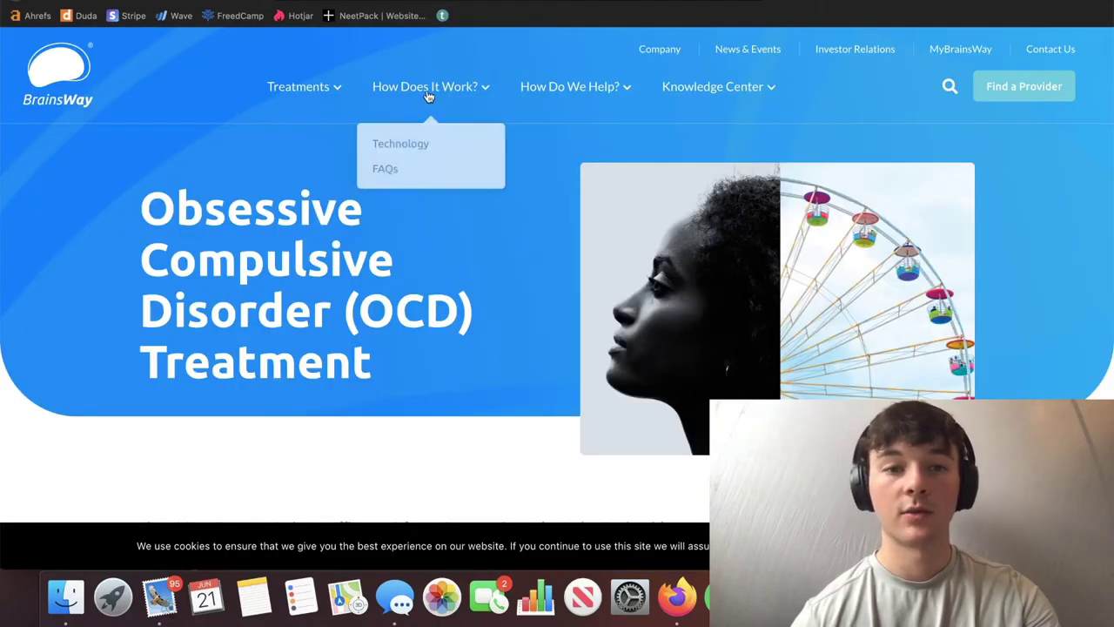
key("super+w")
key("super+w")
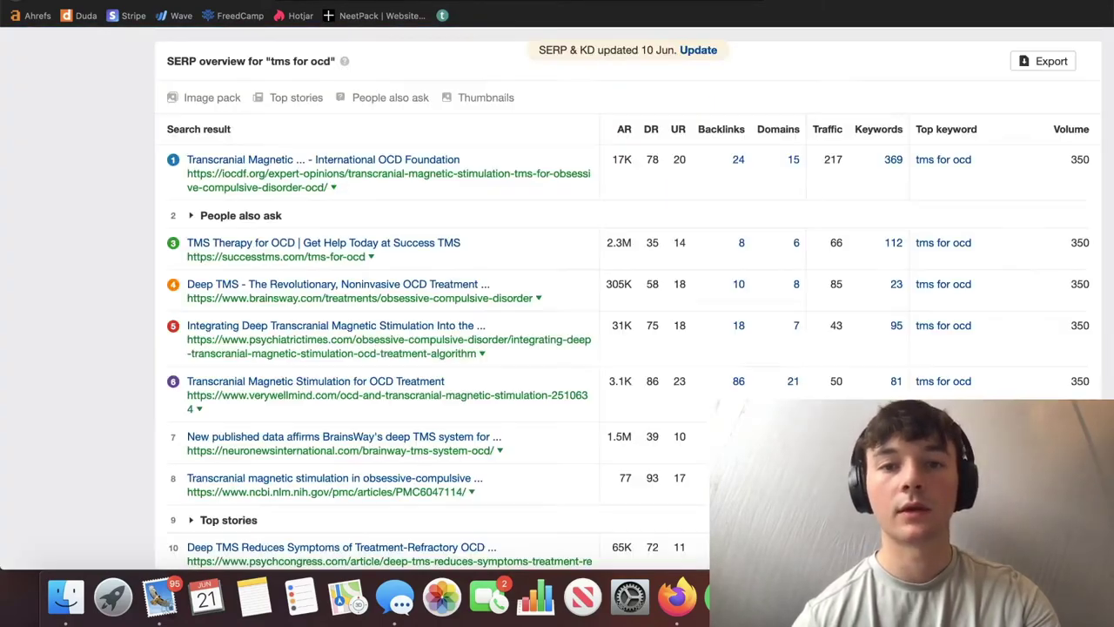
scroll(330, 87, "up", 1)
left_click_drag(330, 84, 270, 86)
key("super+c")
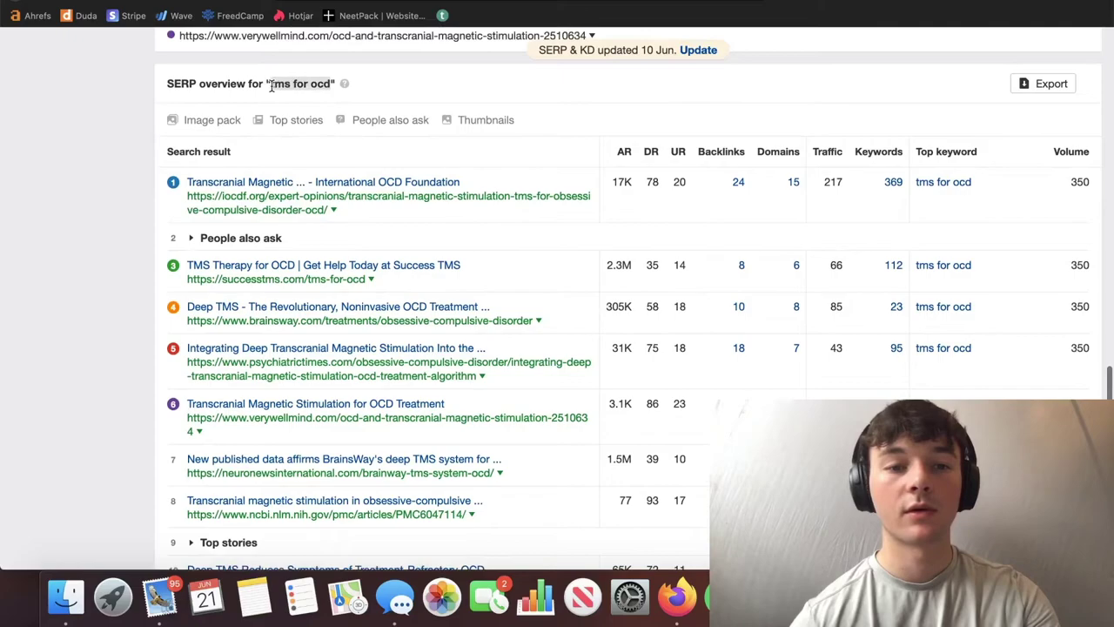
scroll(441, 80, "up", 15)
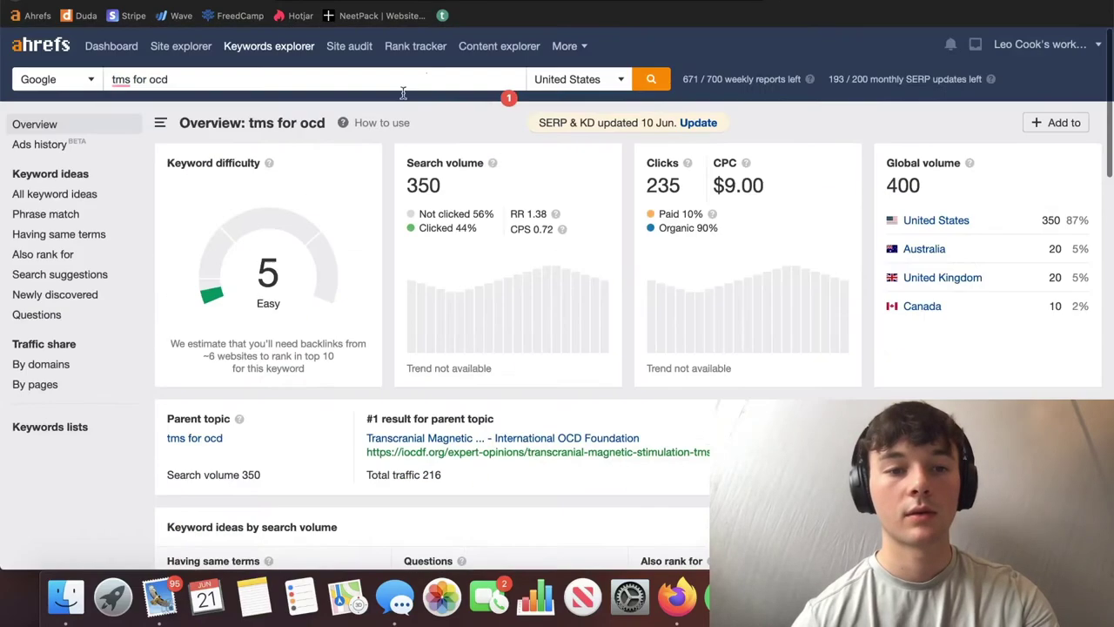
key("super+t")
key("super+v")
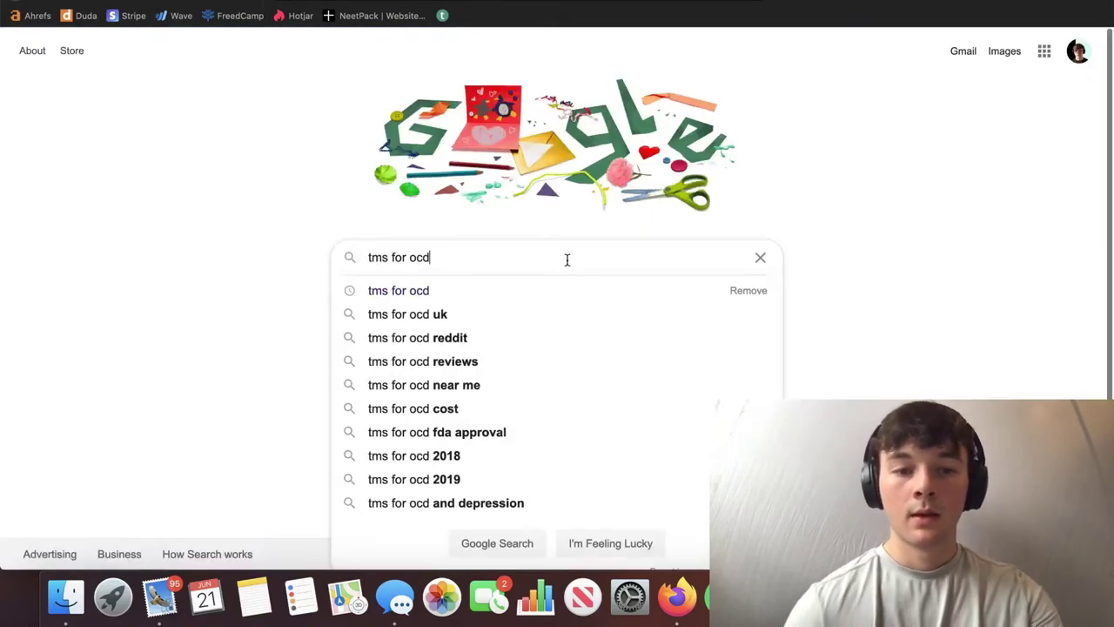
key("Return")
- Find the BrainsWay result among the Google results for "tms for ocd", open it and skim the page's content
scroll(432, 179, "down", 3)
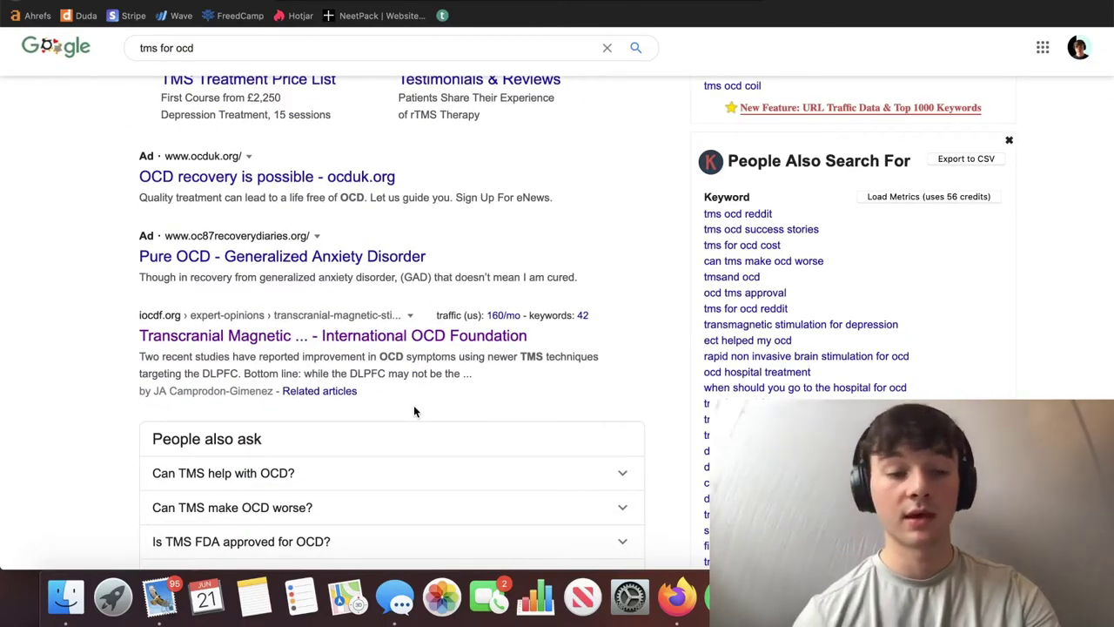
scroll(414, 409, "down", 4)
scroll(413, 404, "down", 3)
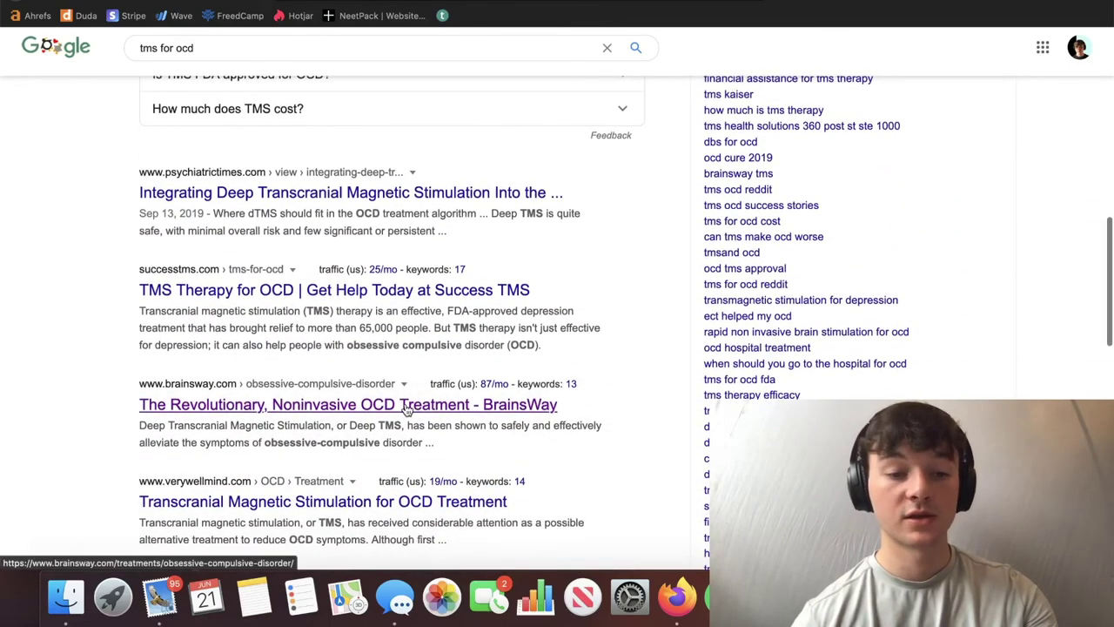
left_click(412, 387)
scroll(411, 372, "down", 5)
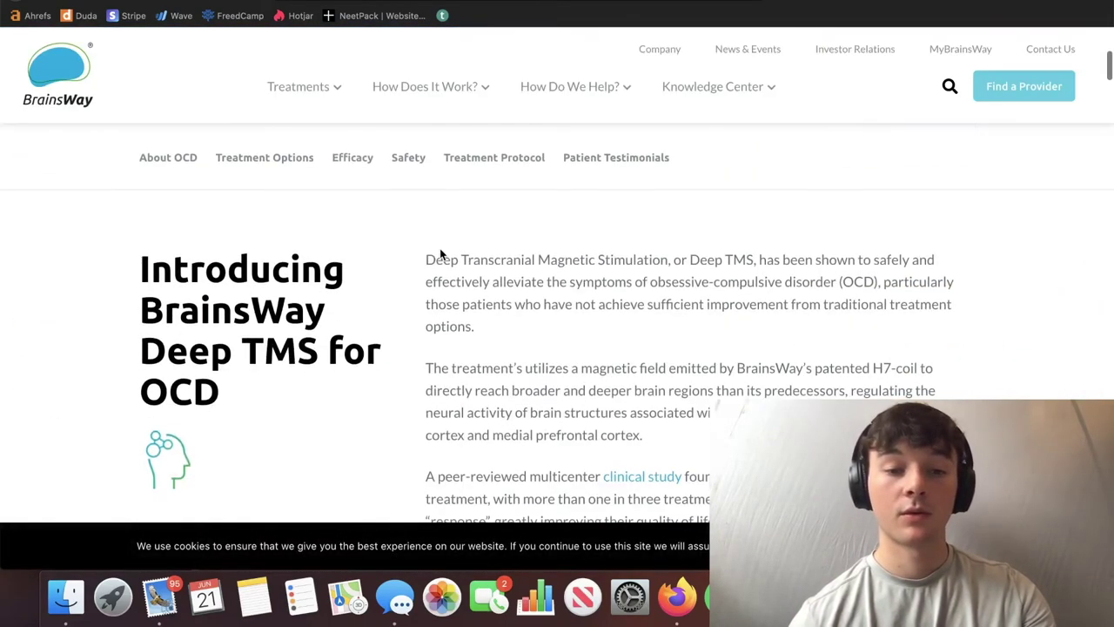
scroll(439, 248, "up", 5)
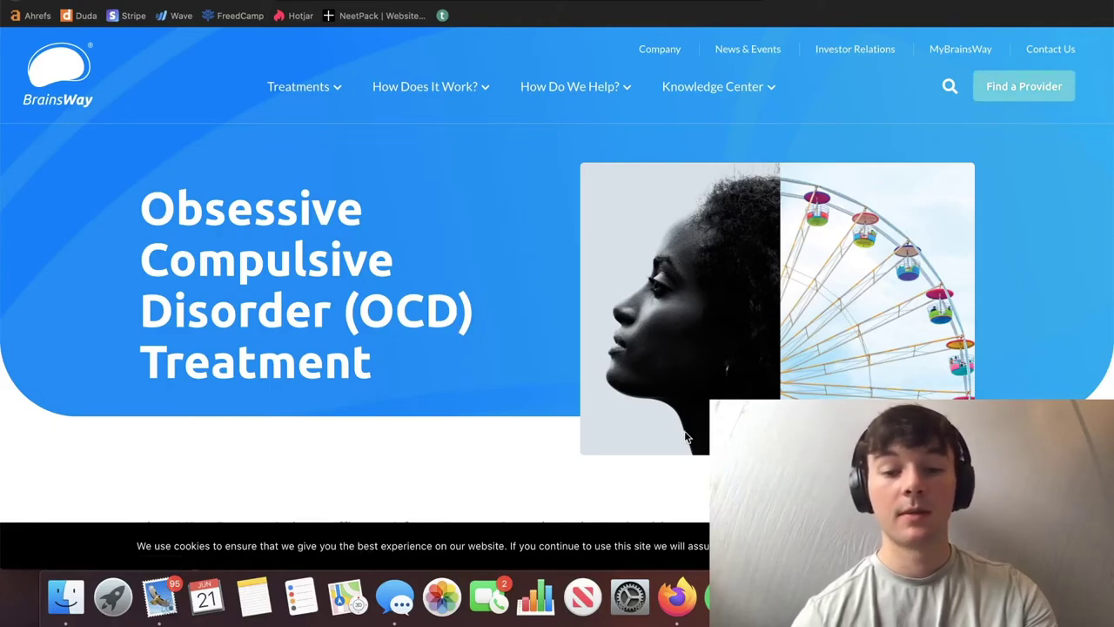
scroll(329, 448, "down", 4)
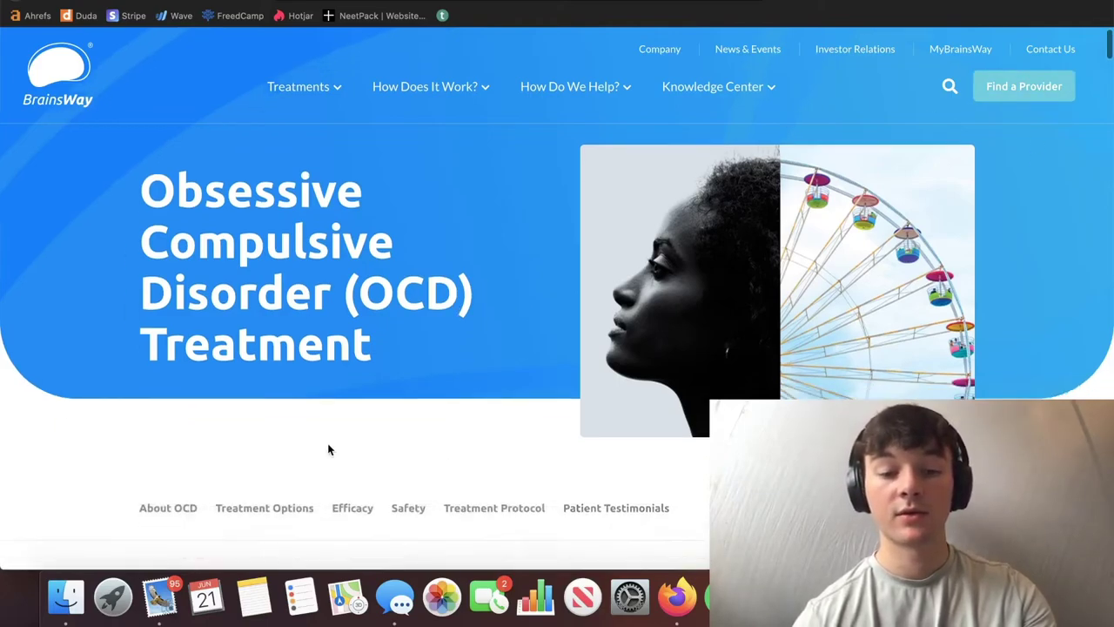
scroll(329, 448, "down", 20)
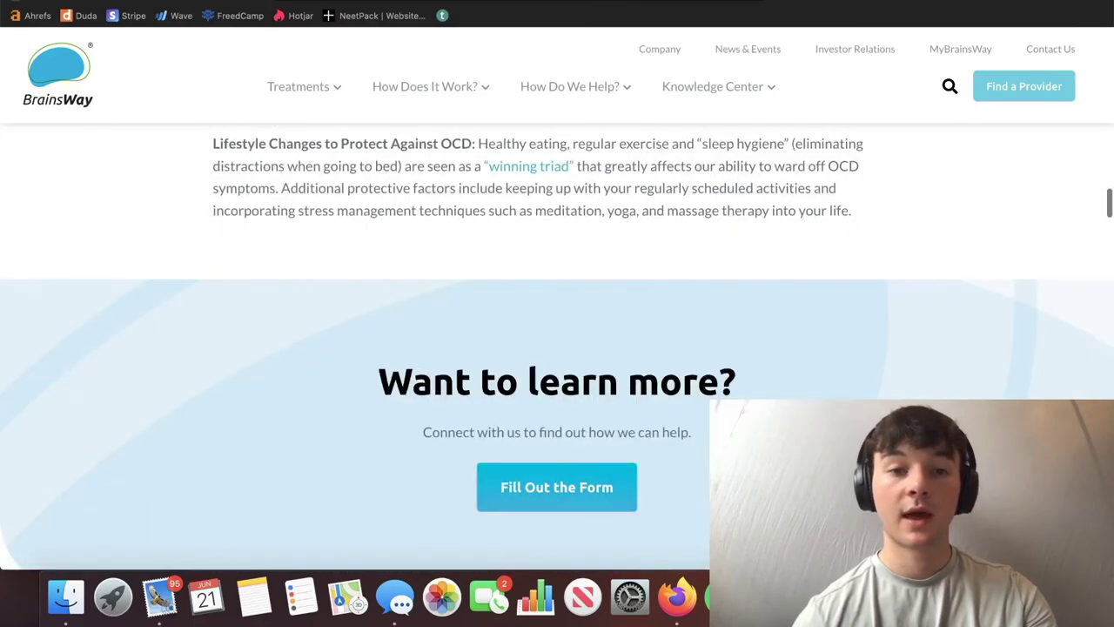
- Copy the BrainsWay page address, and open WordCounter.net's Website Page Word Counter through a web search for "word page counter"
key("super+l")
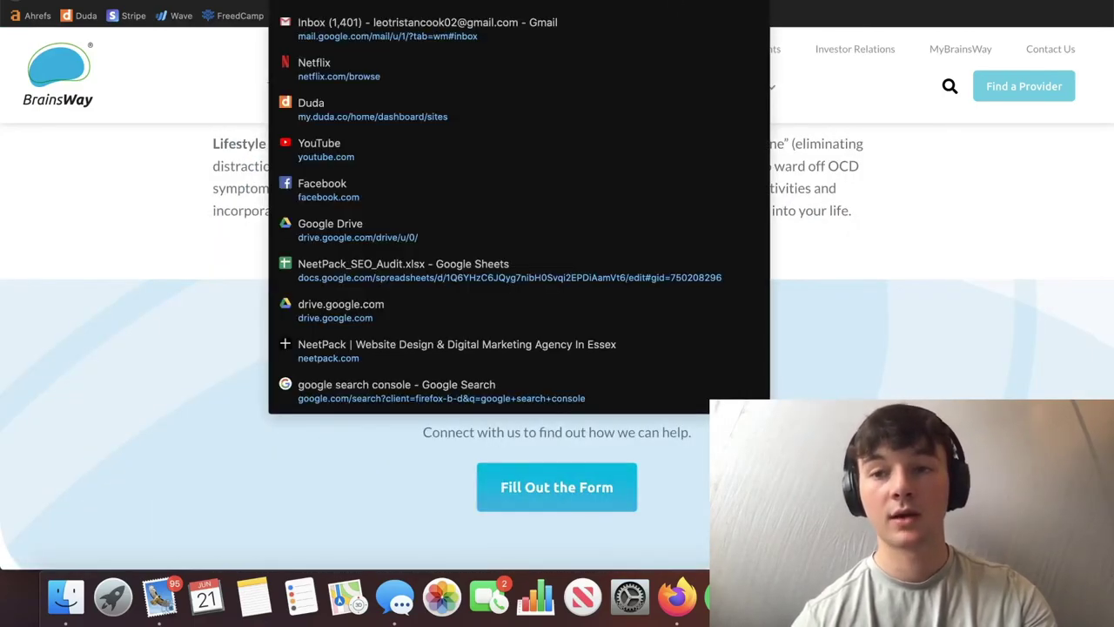
type("word page")
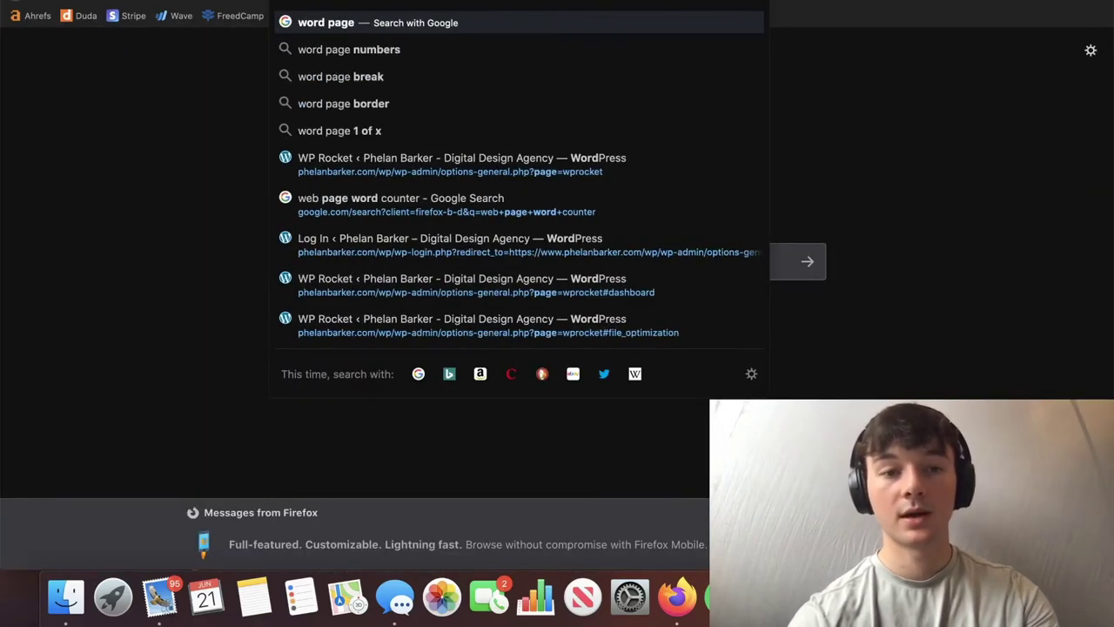
type(" counter")
key("Return")
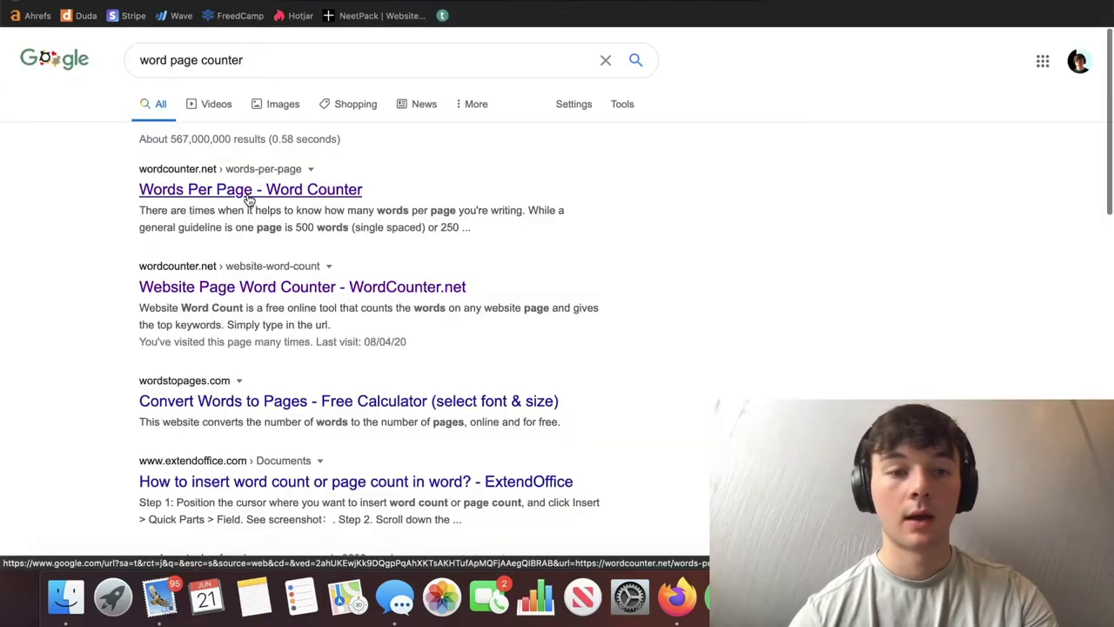
left_click(300, 191)
scroll(300, 204, "down", 1)
key("super+bracketleft")
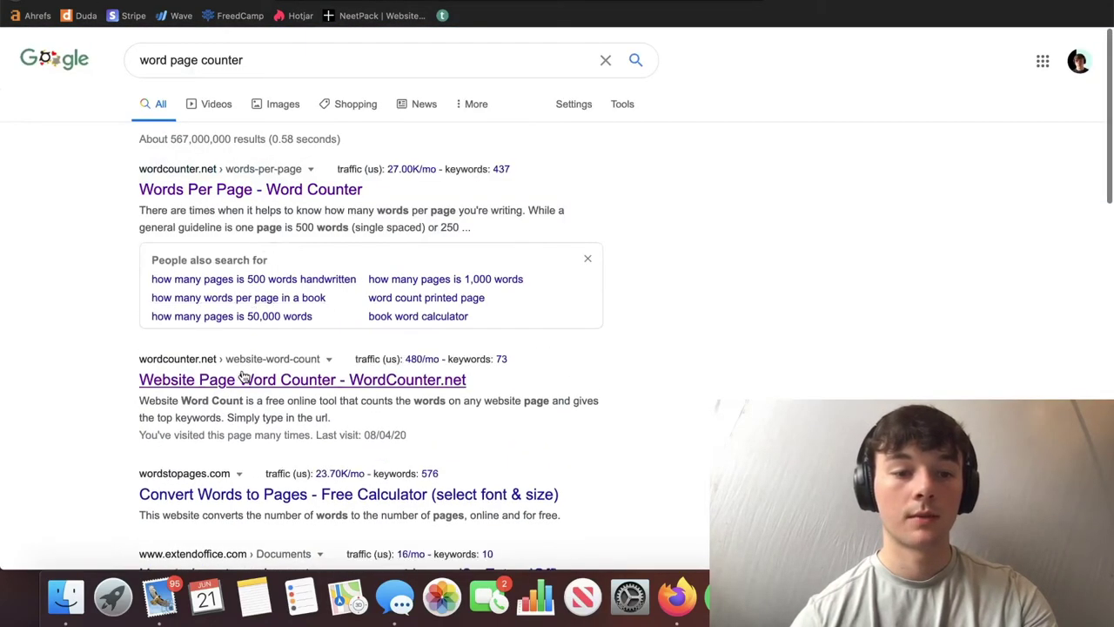
left_click(324, 380)
left_click(415, 181)
type("https://www.brainsway.com/treatments/obsessive-compulsive-disorder/")
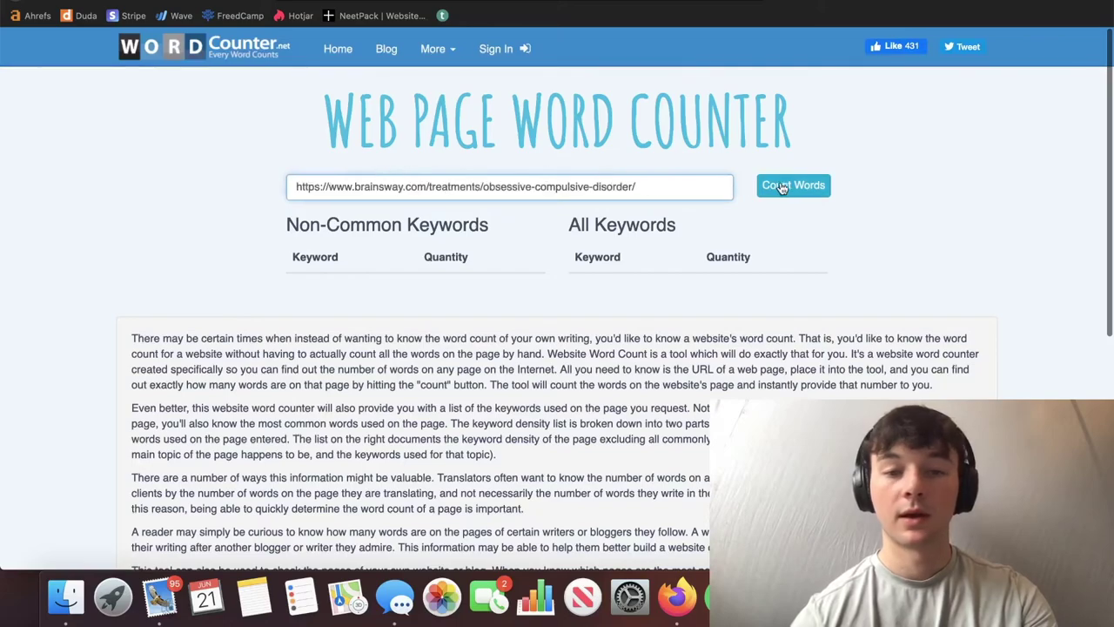
left_click(775, 191)
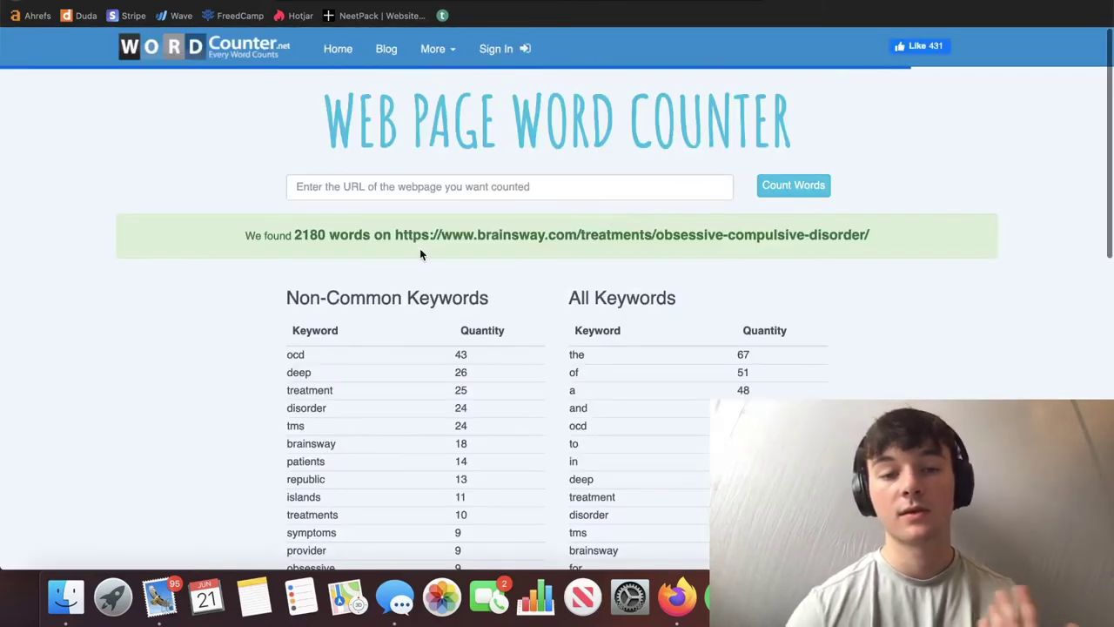
left_click_drag(370, 235, 294, 235)
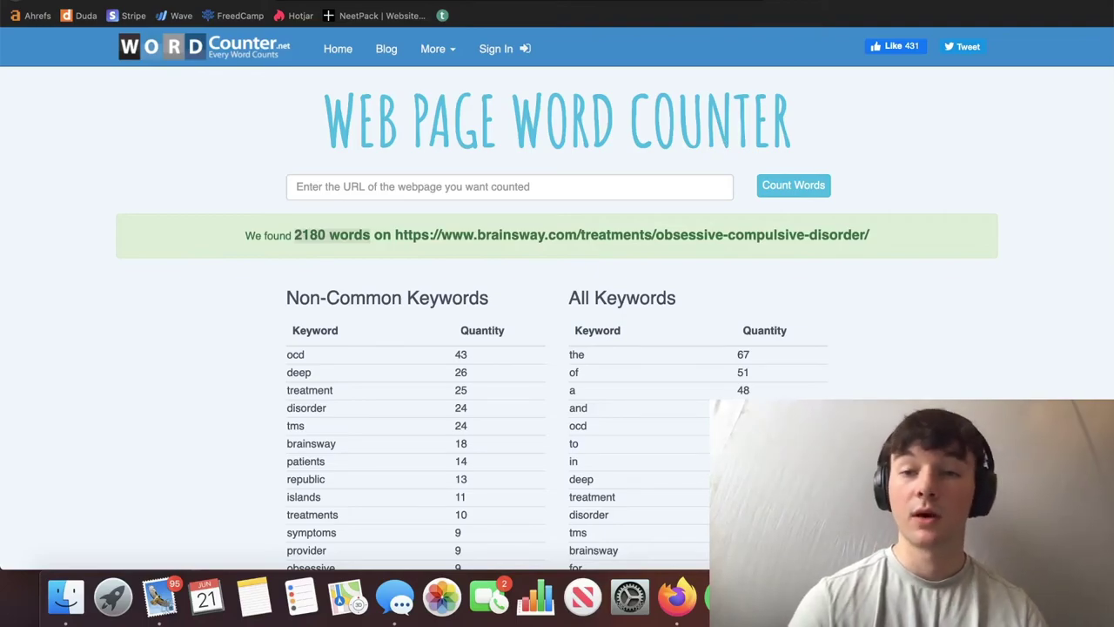
- Return to the BrainsWay OCD treatment page and read through its sections from the beginning
key("ctrl+Tab")
key("Home")
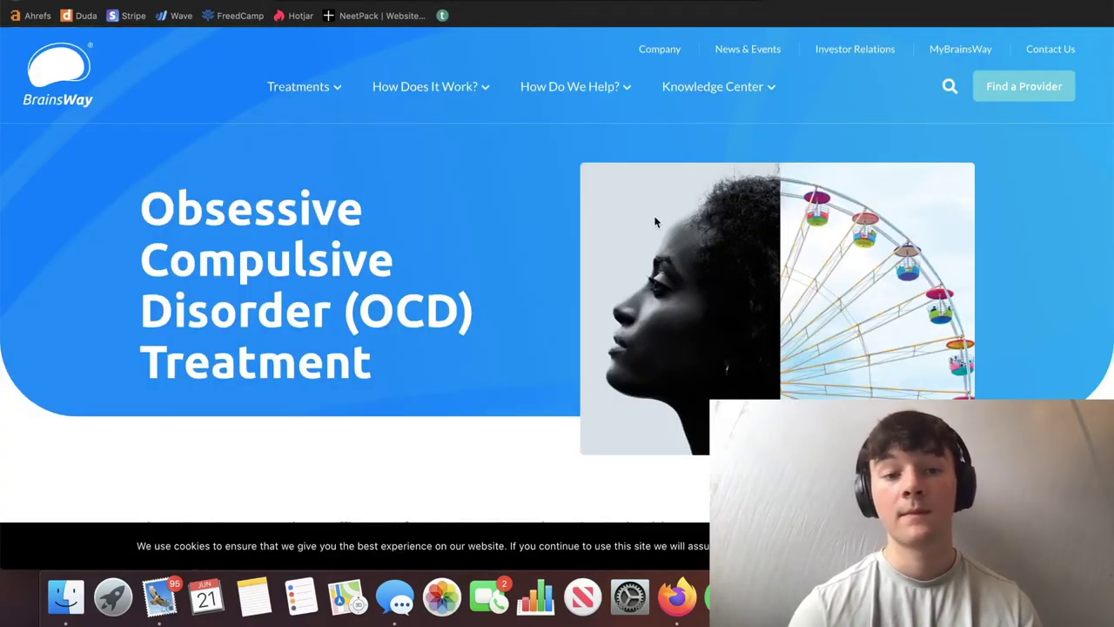
scroll(452, 266, "down", 4)
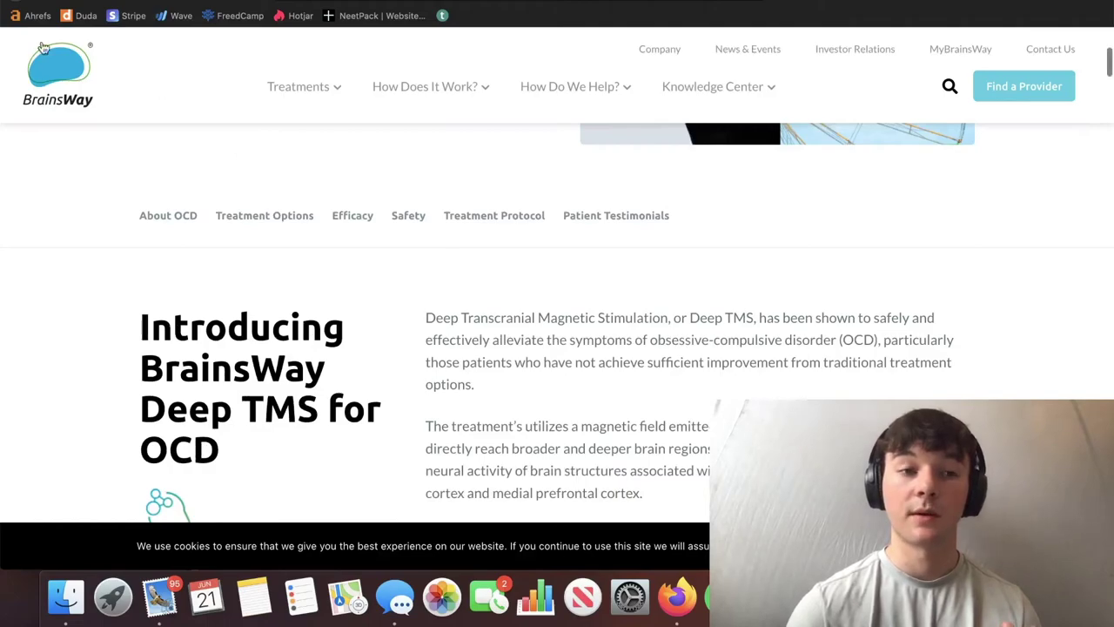
scroll(273, 145, "down", 10)
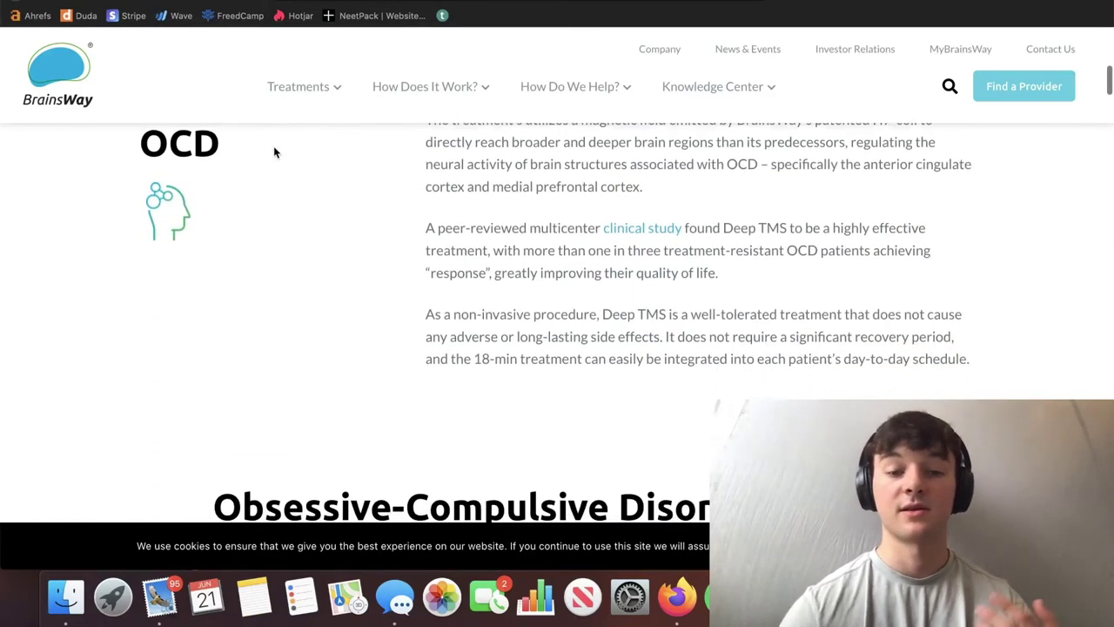
scroll(279, 189, "down", 10)
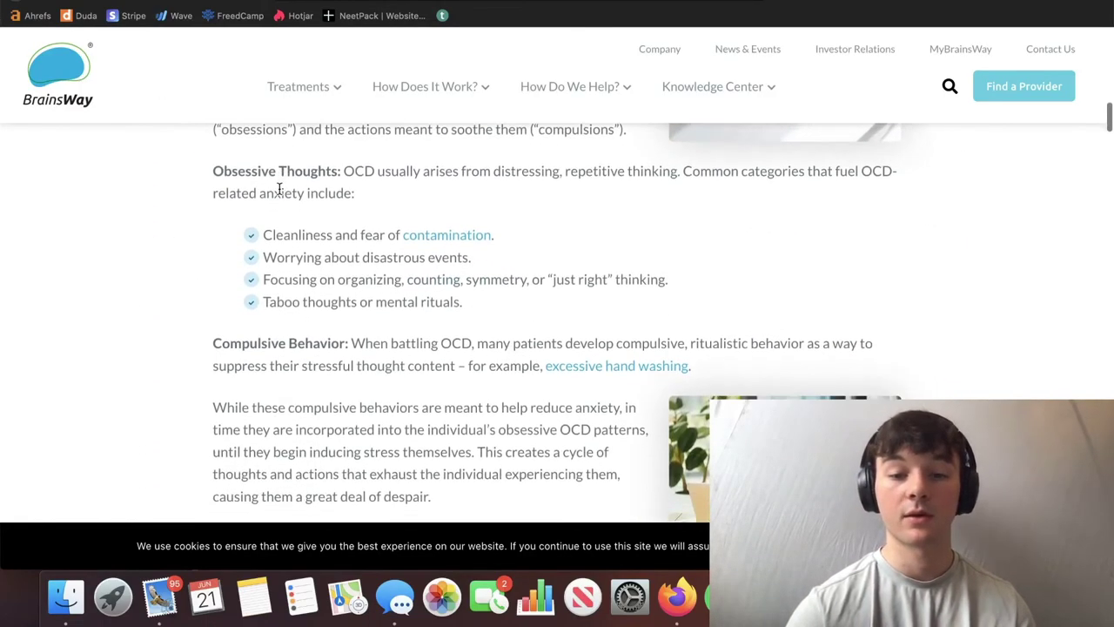
- Read the BrainsWay OCD page from the obsessive thoughts list to the contact form, noting its page type, images and videos
scroll(278, 189, "up", 8)
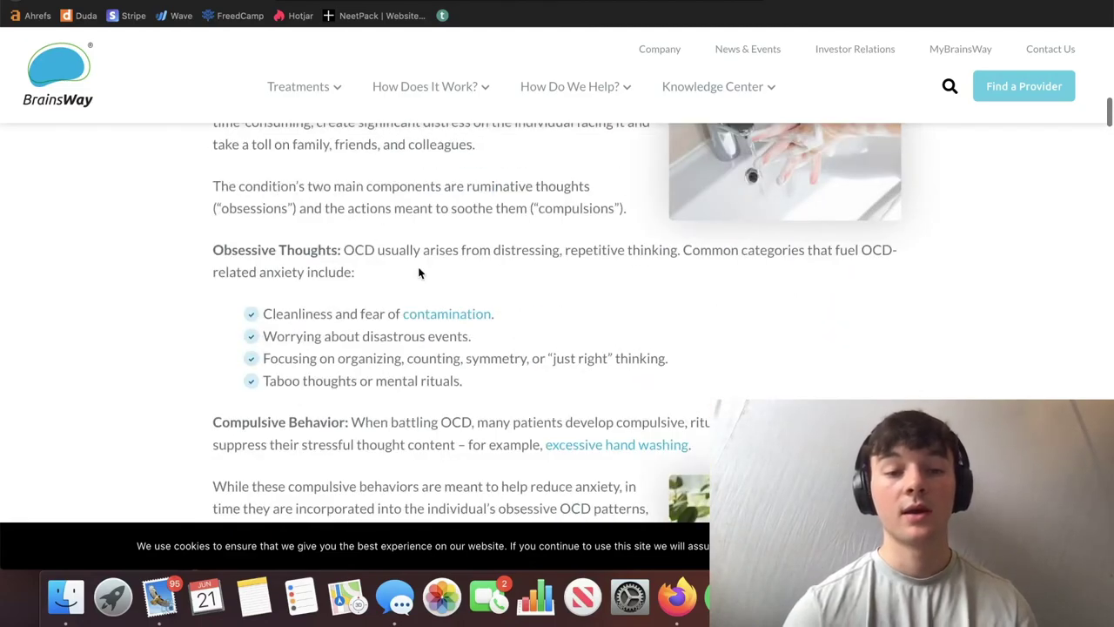
scroll(417, 273, "down", 2)
left_click_drag(262, 242, 523, 293)
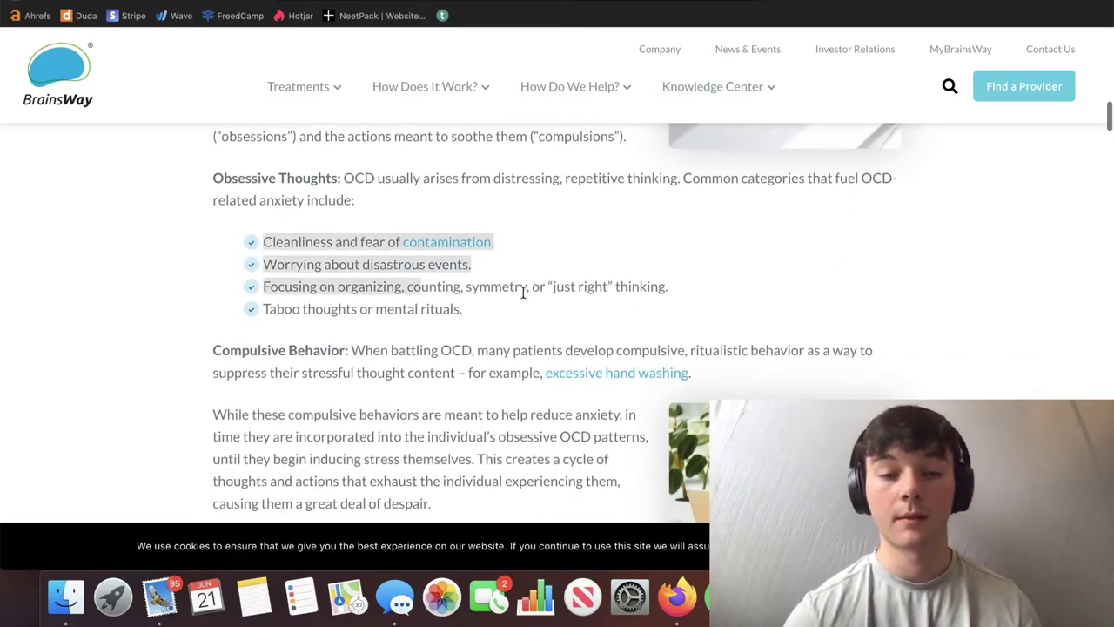
left_click_drag(443, 308, 368, 256)
scroll(368, 254, "down", 8)
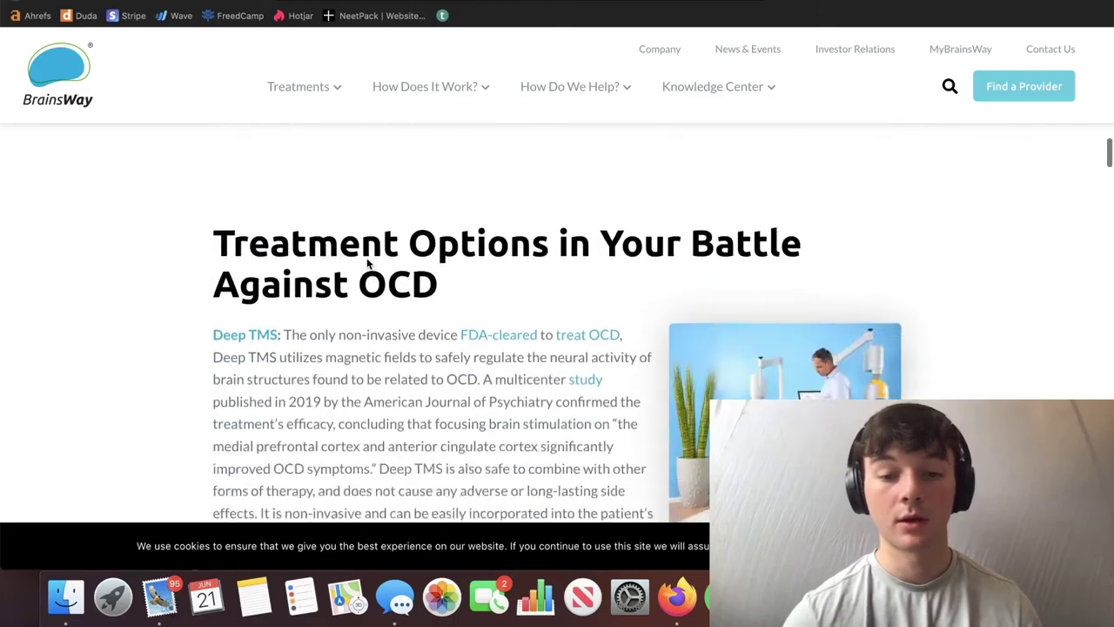
scroll(368, 261, "down", 15)
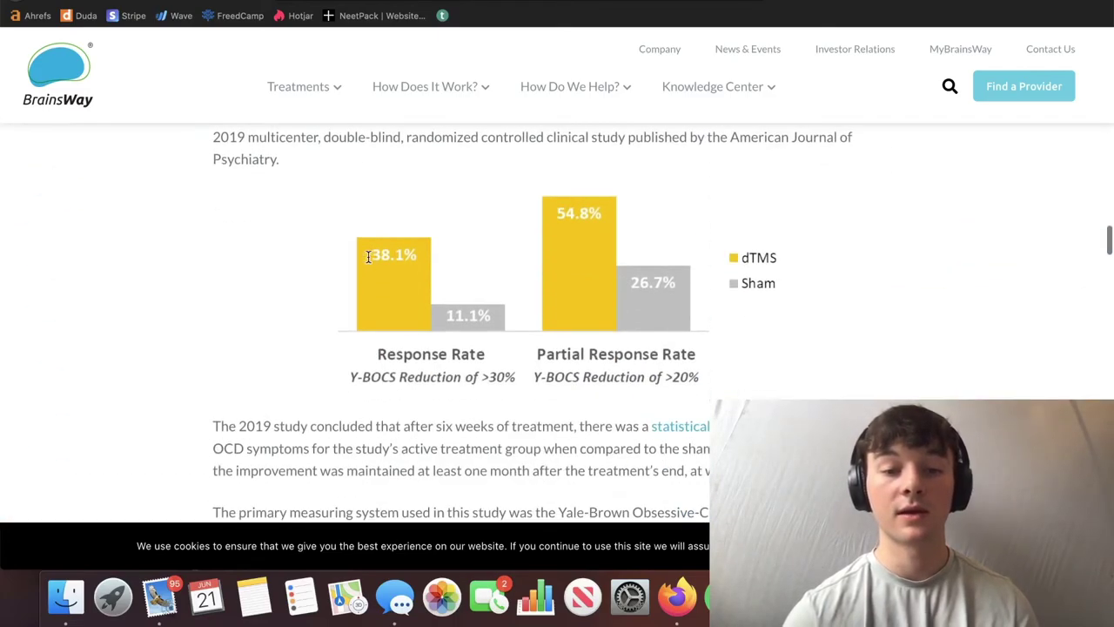
scroll(661, 239, "down", 10)
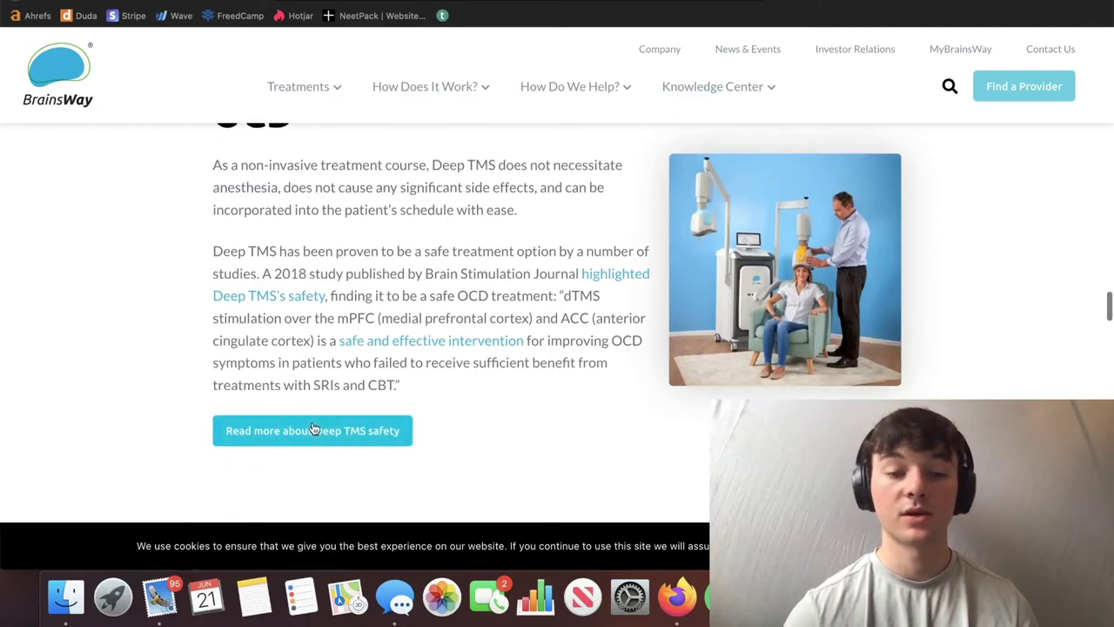
scroll(313, 435, "down", 2)
scroll(338, 369, "down", 7)
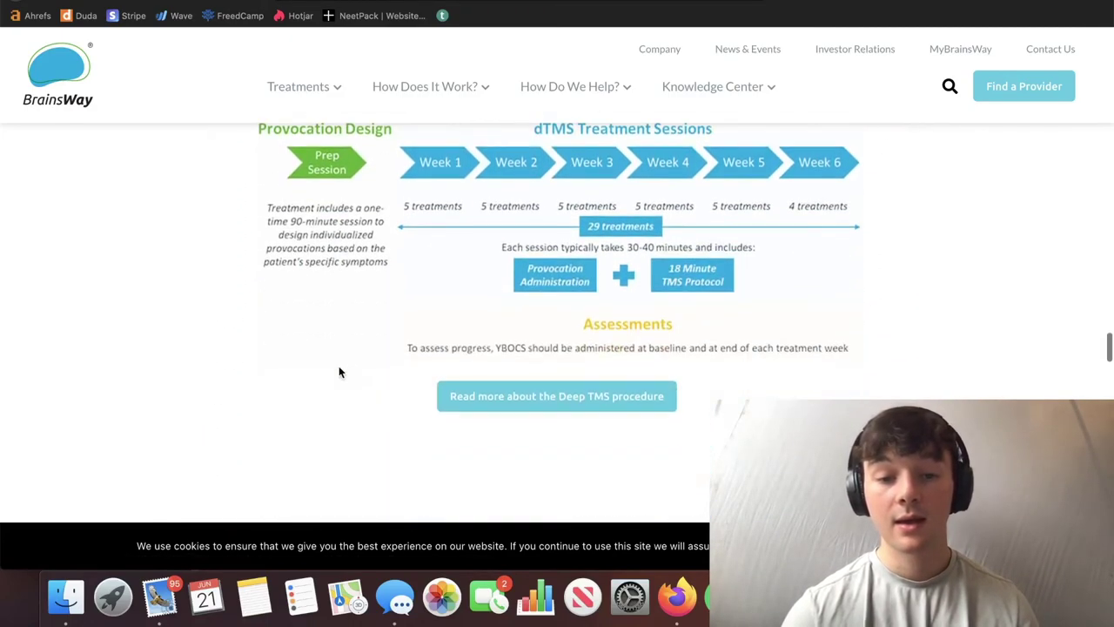
scroll(659, 293, "down", 5)
scroll(586, 396, "down", 8)
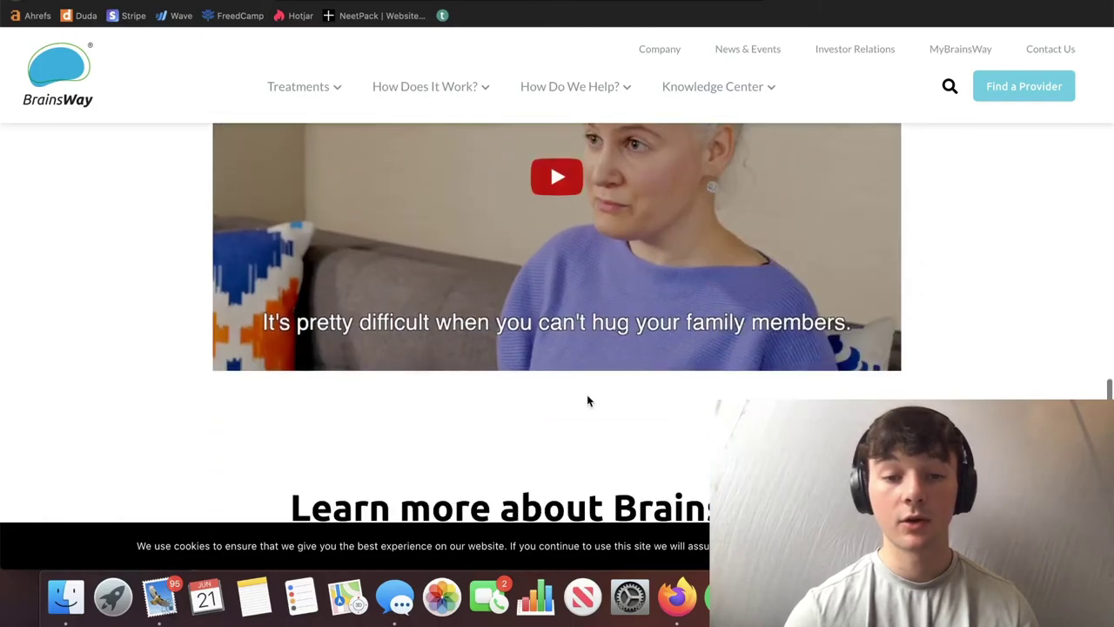
scroll(534, 397, "up", 1)
scroll(534, 398, "down", 11)
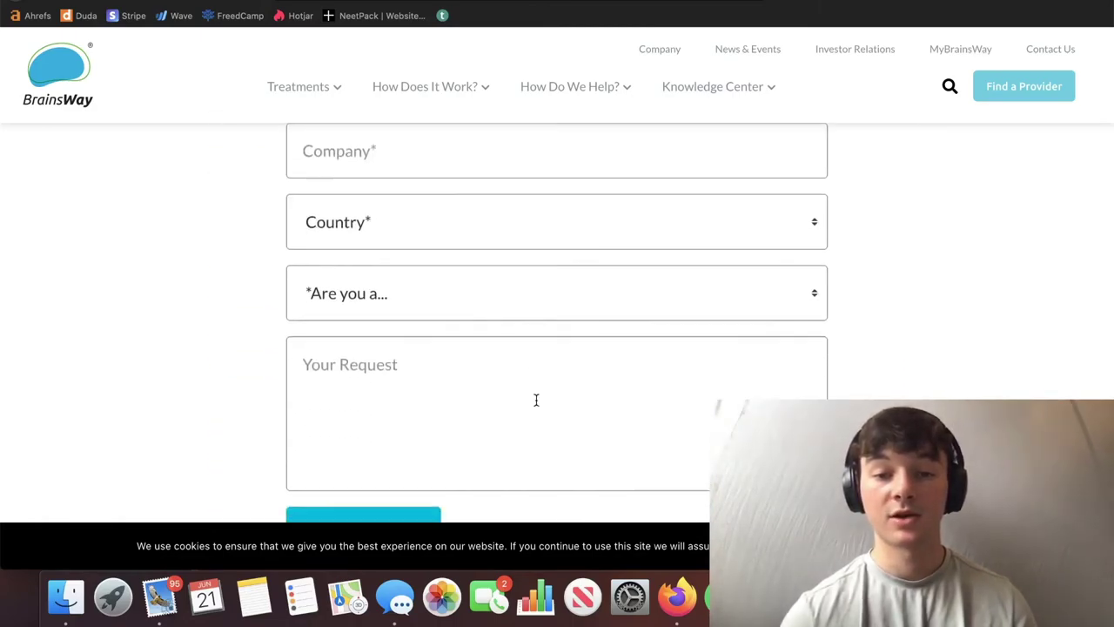
- In the Content Audit sheet, enter "Blog post / information page" as the page type in row 17
key("ctrl+Tab")
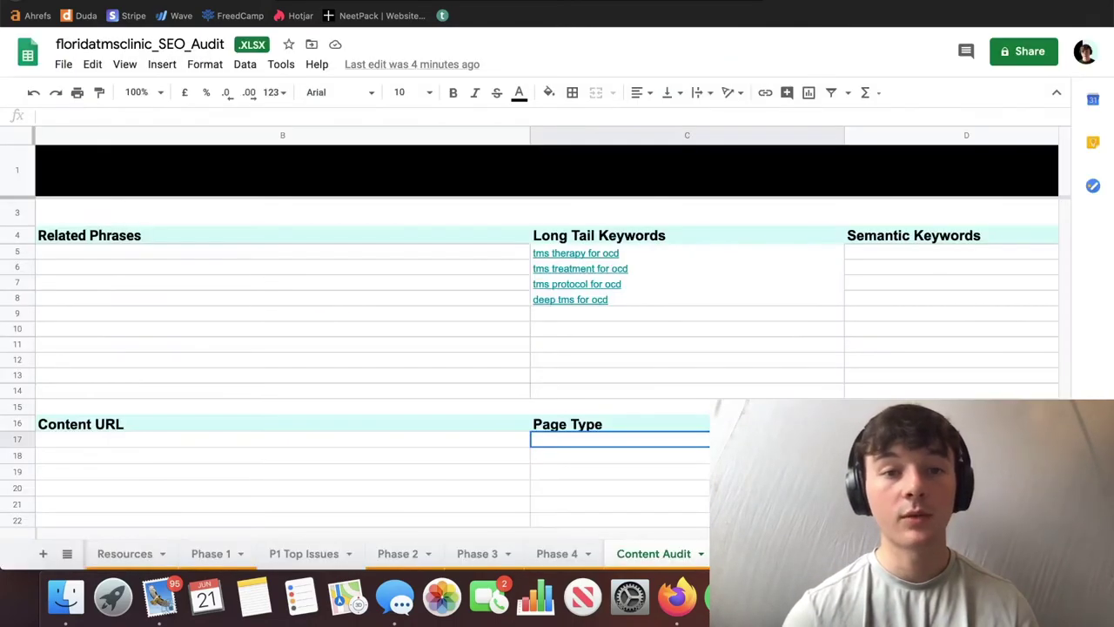
scroll(633, 474, "down", 1)
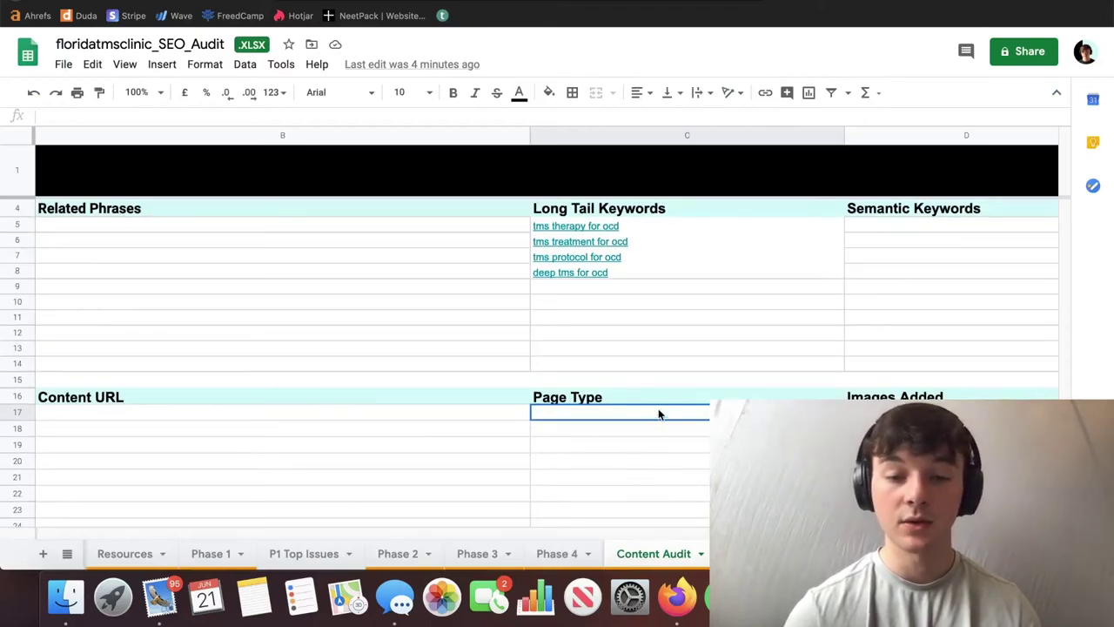
type("Blog post")
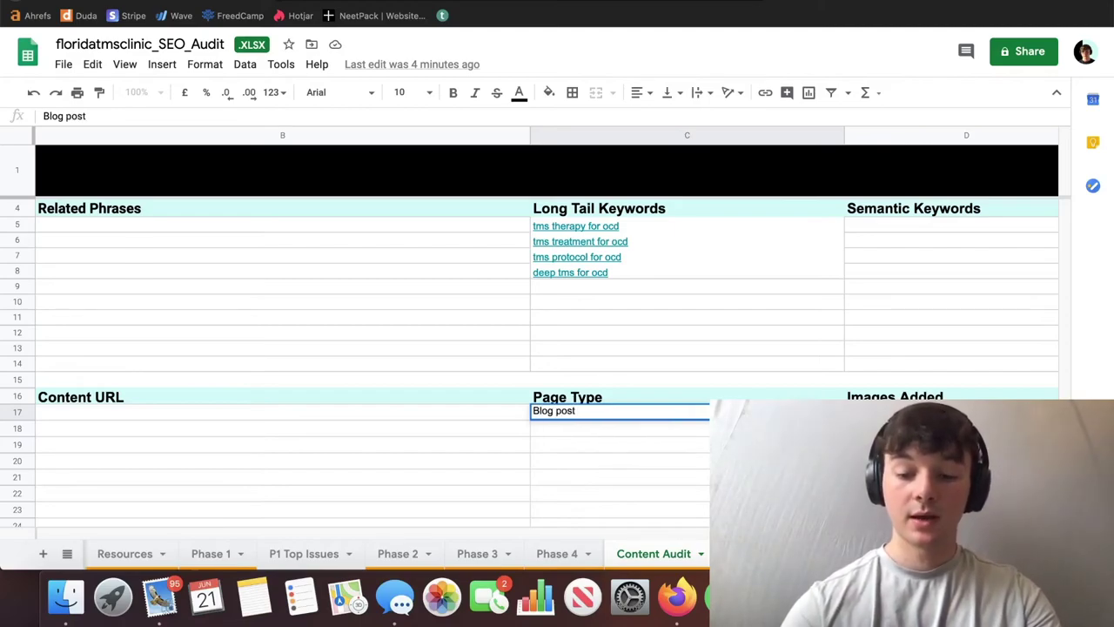
type(" / on")
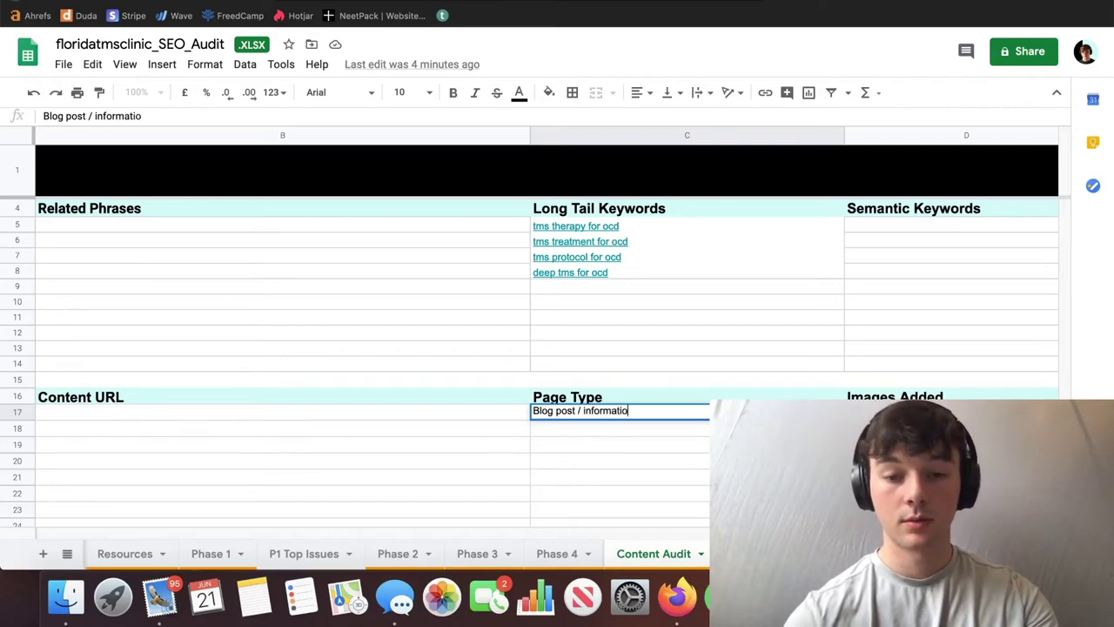
key("Tab")
- Enter "yes" for both images added and video in row 17, and select that row's plagiarism check cell
scroll(557, 287, "right", 3)
key("Down")
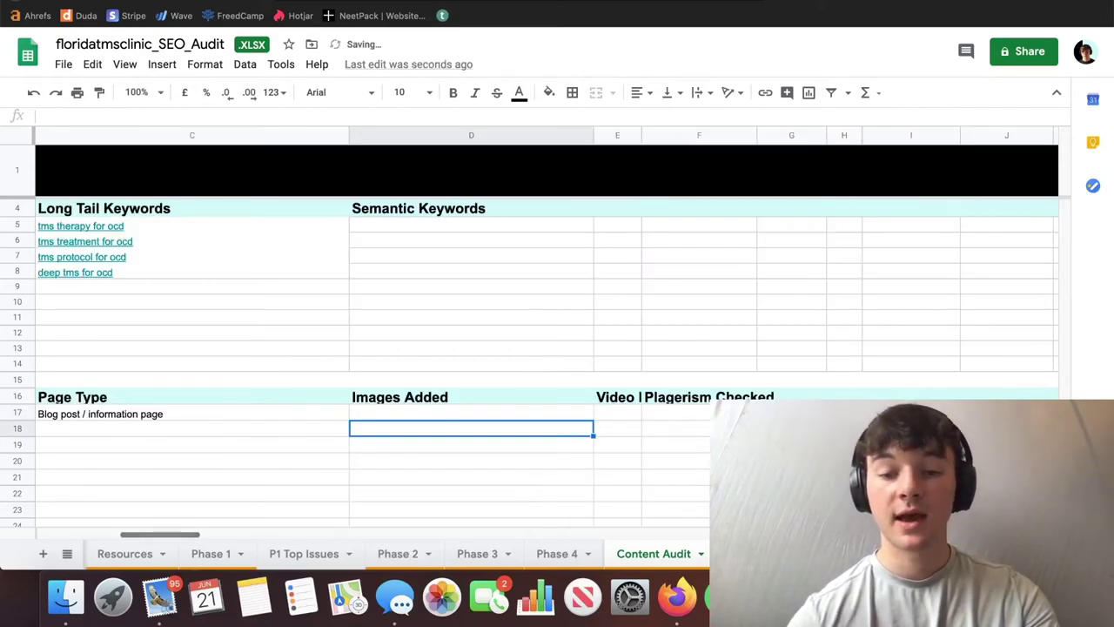
double_click(530, 413)
left_click(622, 418)
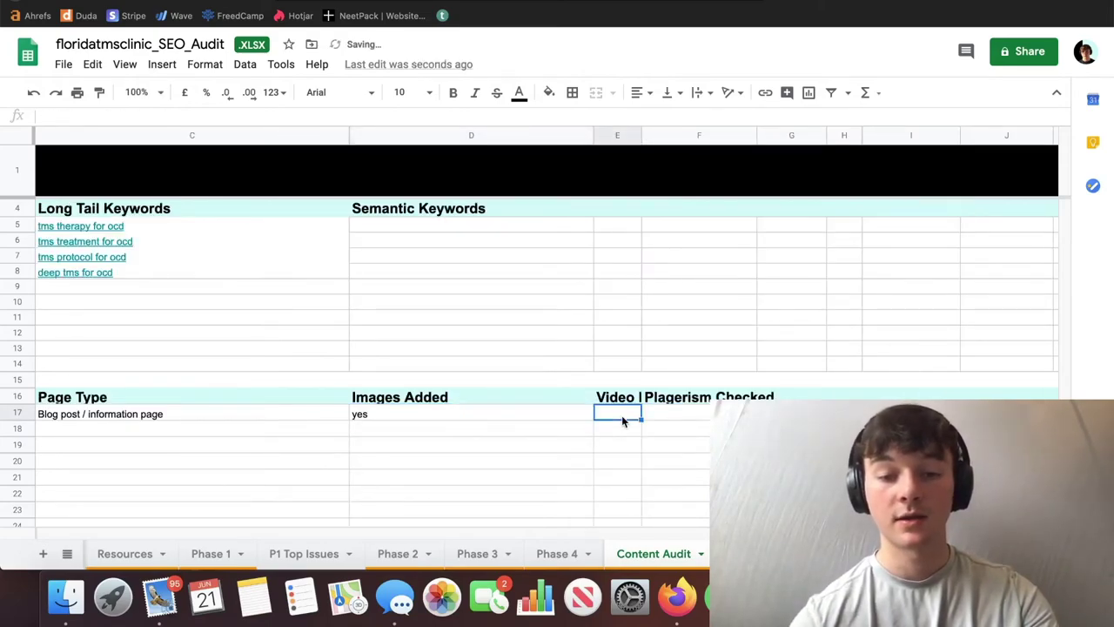
type("yes")
left_click(703, 432)
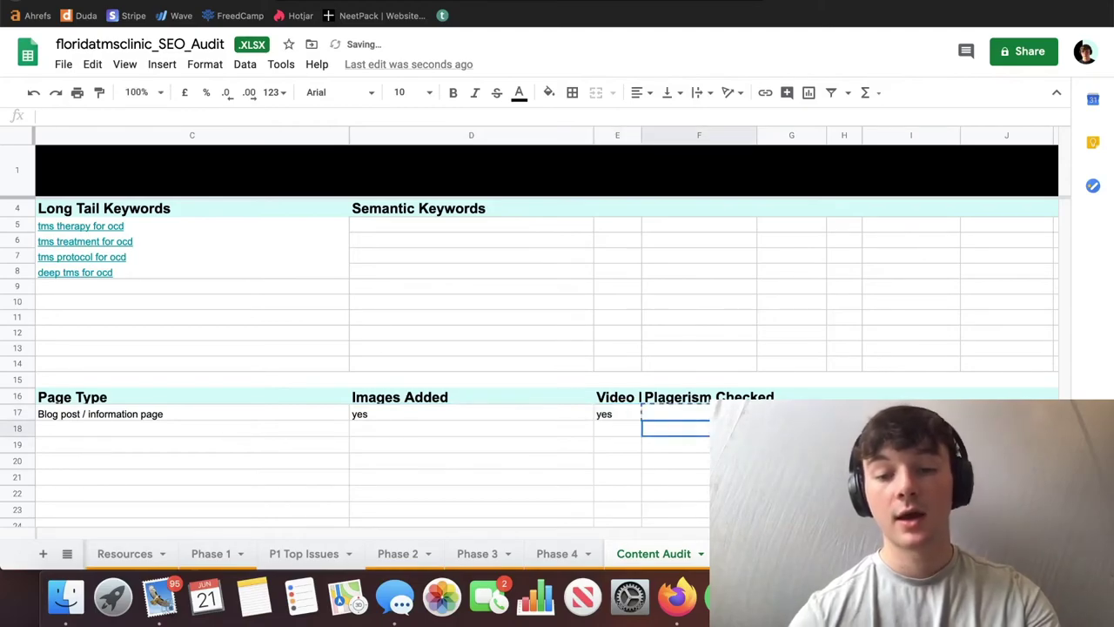
left_click(675, 413)
- Return to the BrainsWay OCD page for its address and open Copyscape in a new tab
key("ctrl+Tab")
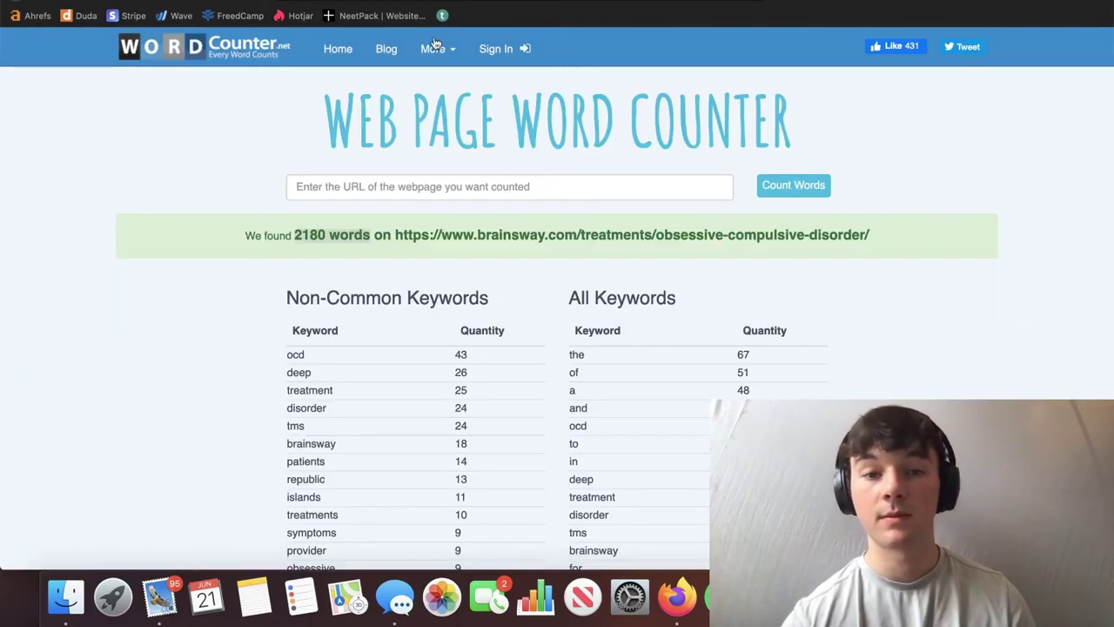
key("ctrl+Tab")
scroll(328, 250, "up", 10)
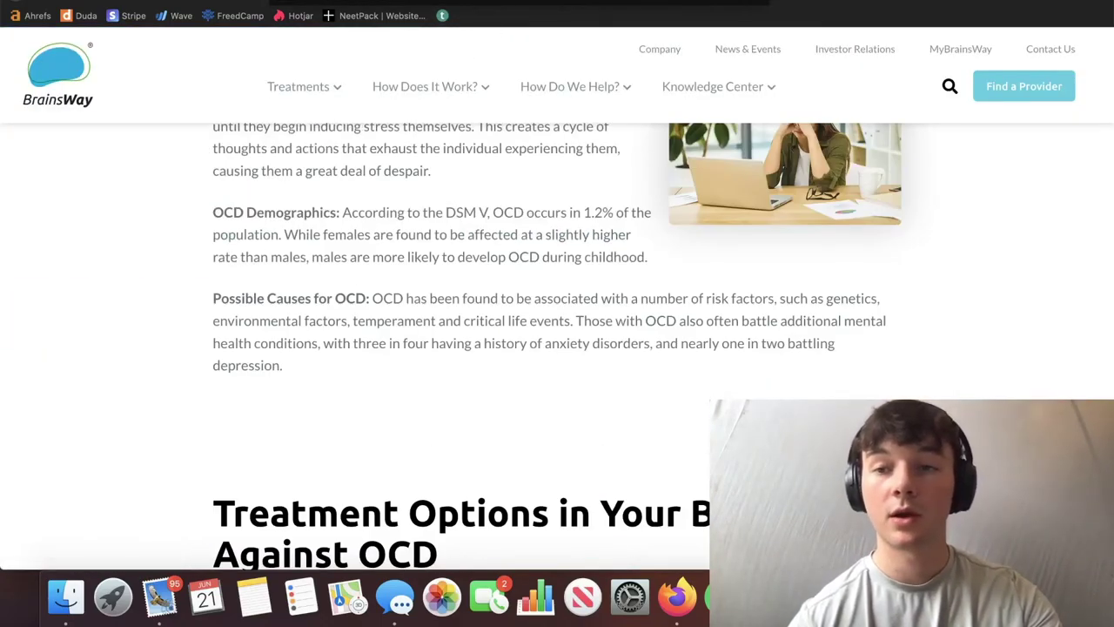
key("ctrl+t")
type("cop")
key("Return")
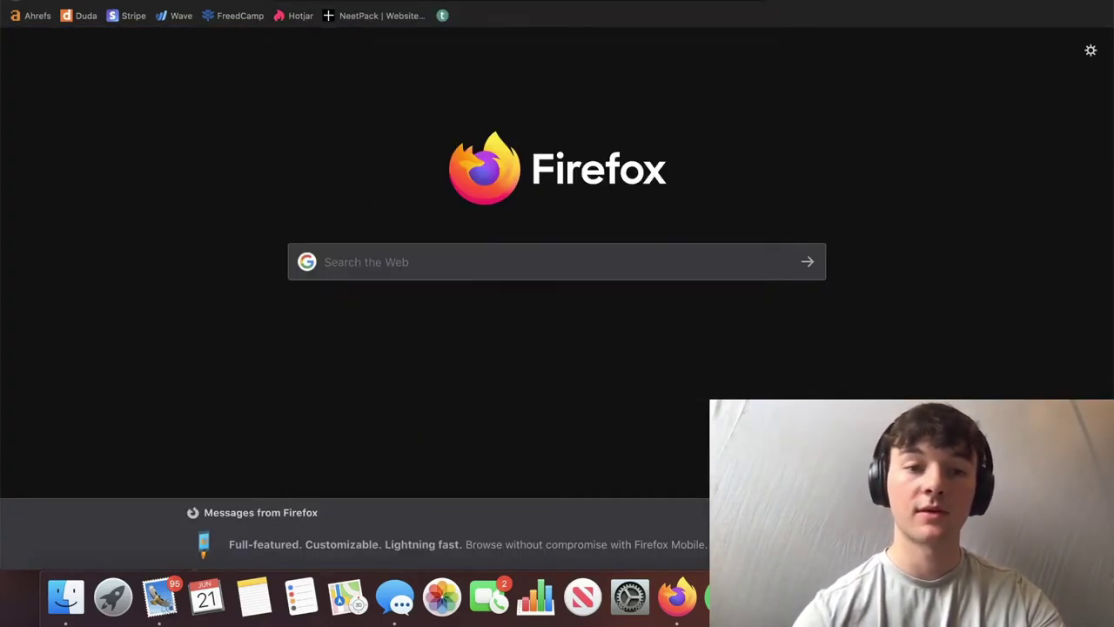
left_click(565, 313)
type("https://www.brainsway.com/treatments/obsessive-compulsive-disorder/")
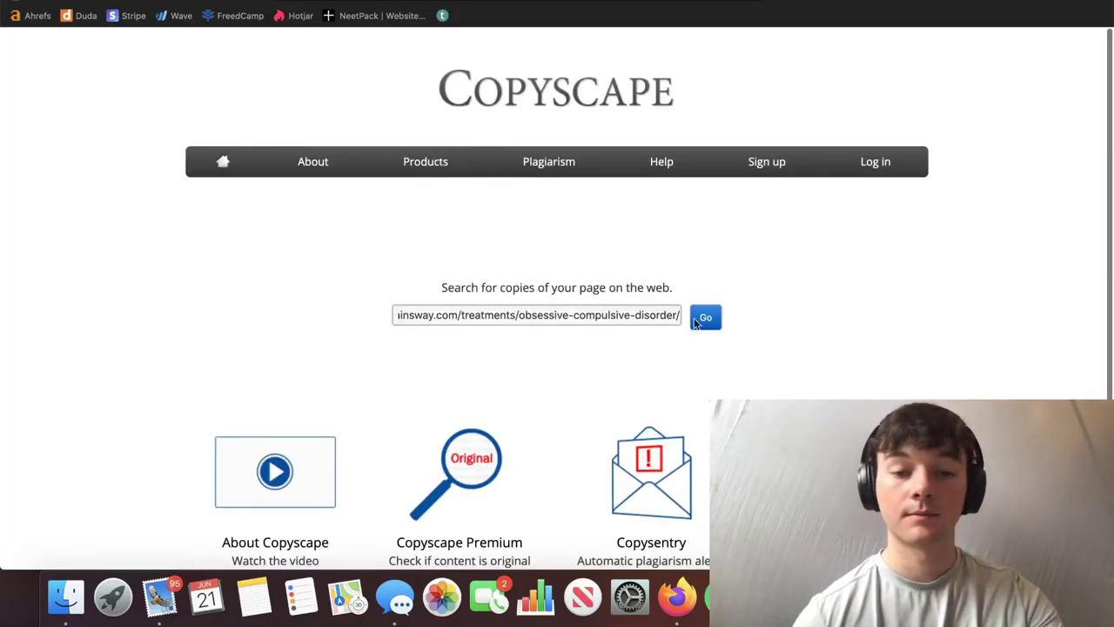
left_click(712, 325)
- Look through the Copyscape matches for the BrainsWay page and open the first listed match
scroll(667, 259, "down", 5)
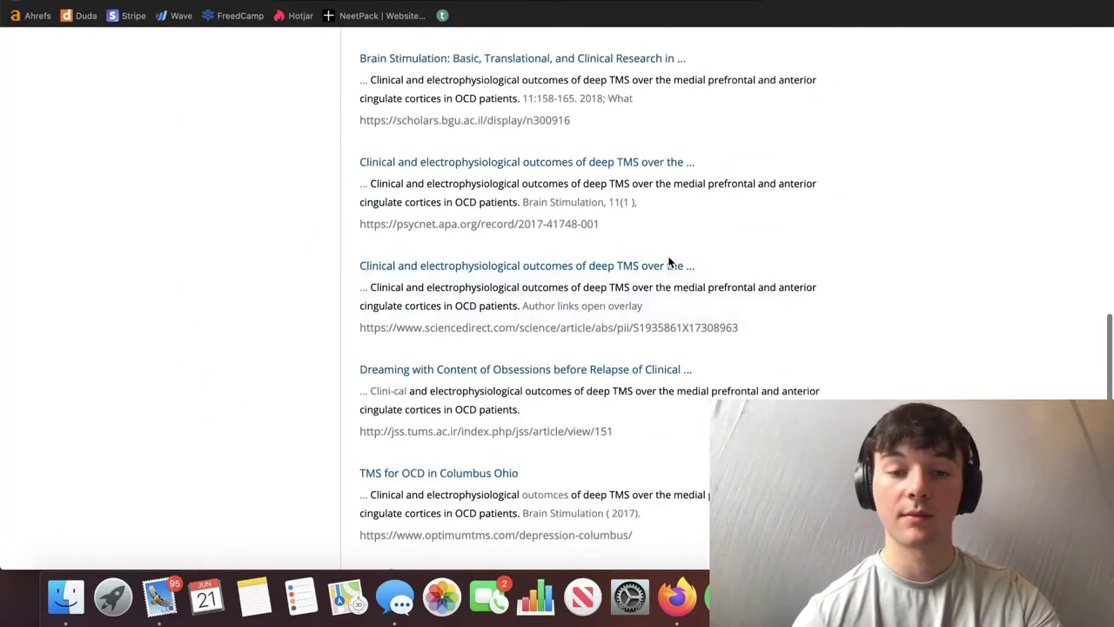
scroll(609, 259, "up", 1)
scroll(566, 258, "up", 10)
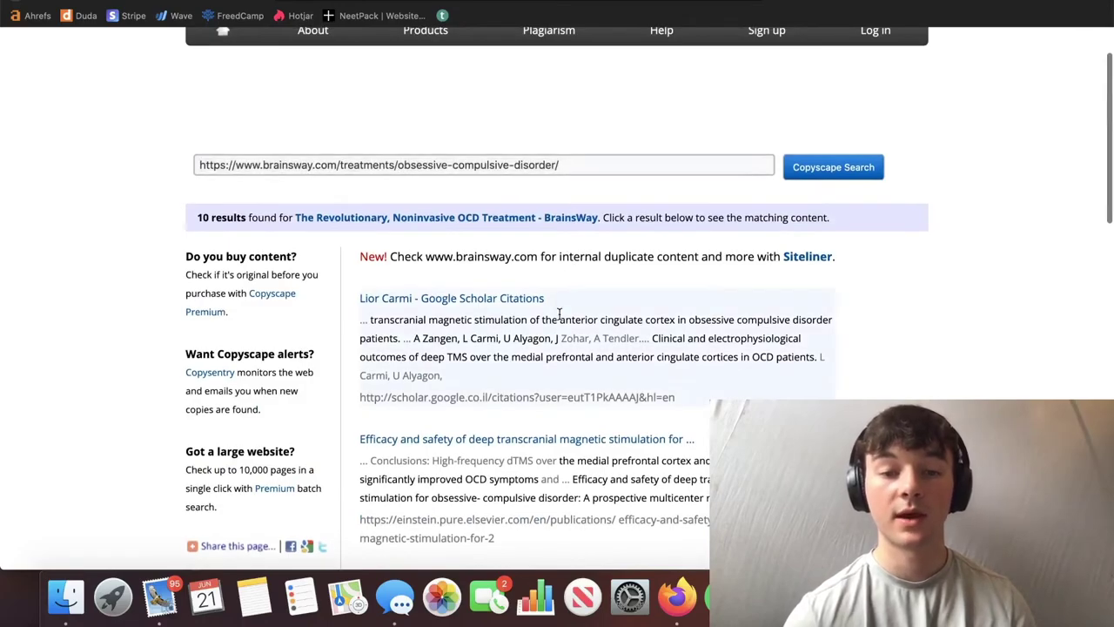
left_click(509, 299)
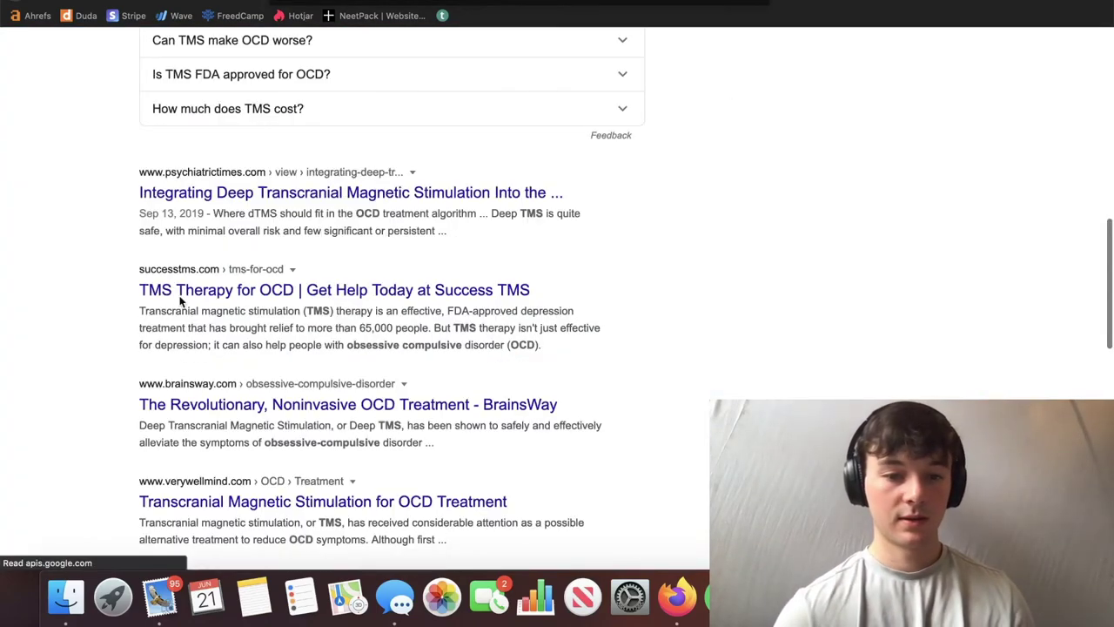
- Open the International OCD Foundation result from the "tms for ocd" Google search and skim the article's content and layout
scroll(357, 157, "up", 5)
scroll(357, 155, "up", 4)
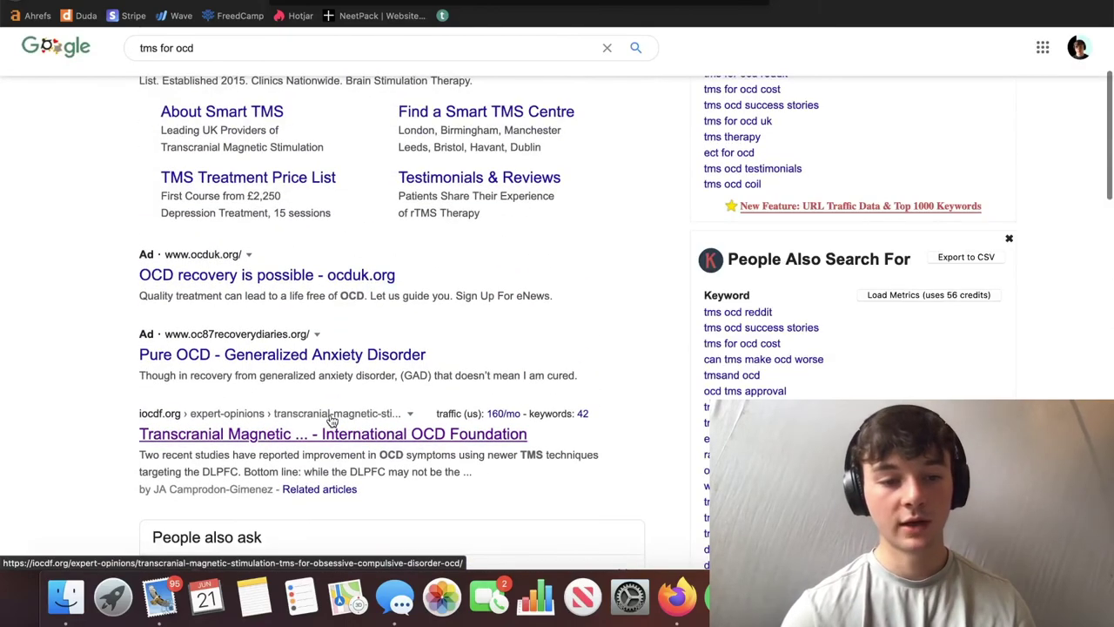
left_click(331, 420)
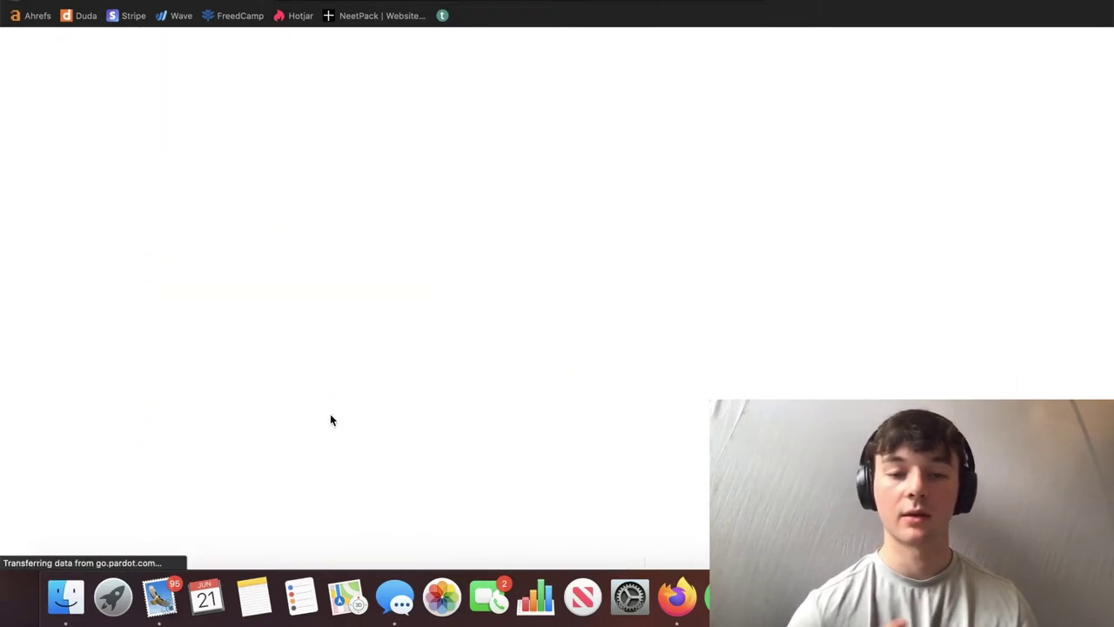
scroll(330, 413, "down", 5)
scroll(330, 414, "down", 20)
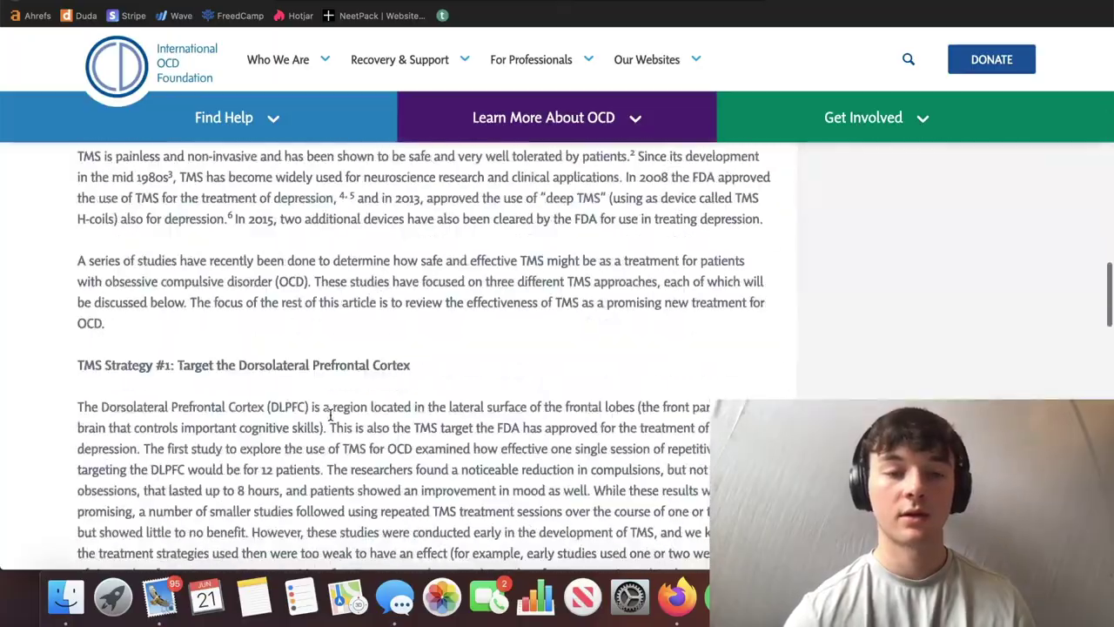
scroll(330, 414, "up", 10)
scroll(331, 416, "up", 15)
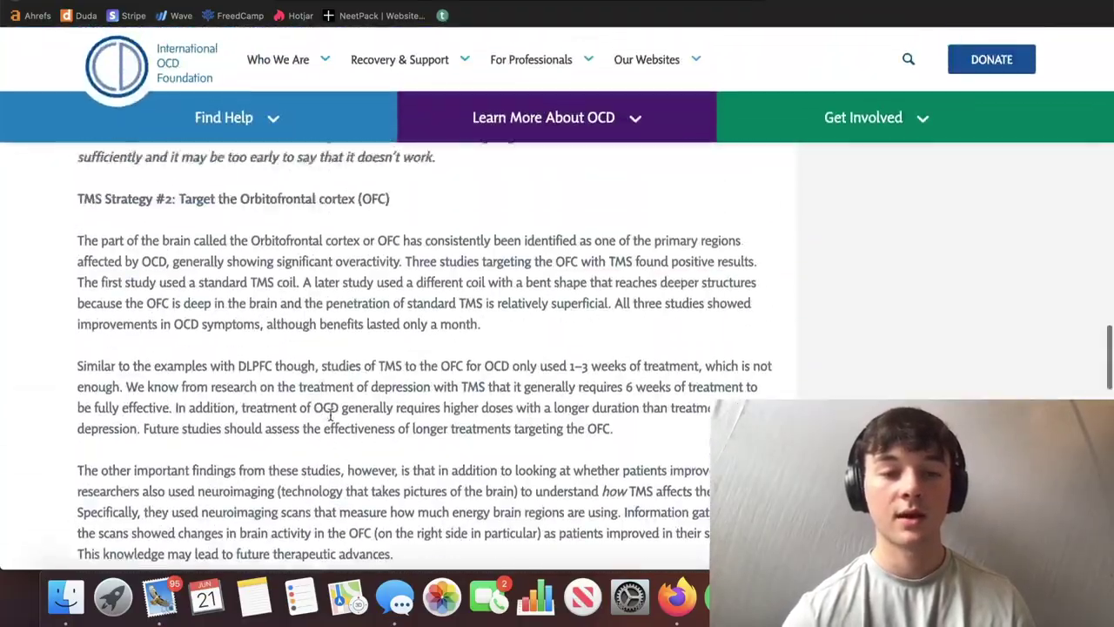
scroll(331, 415, "down", 6)
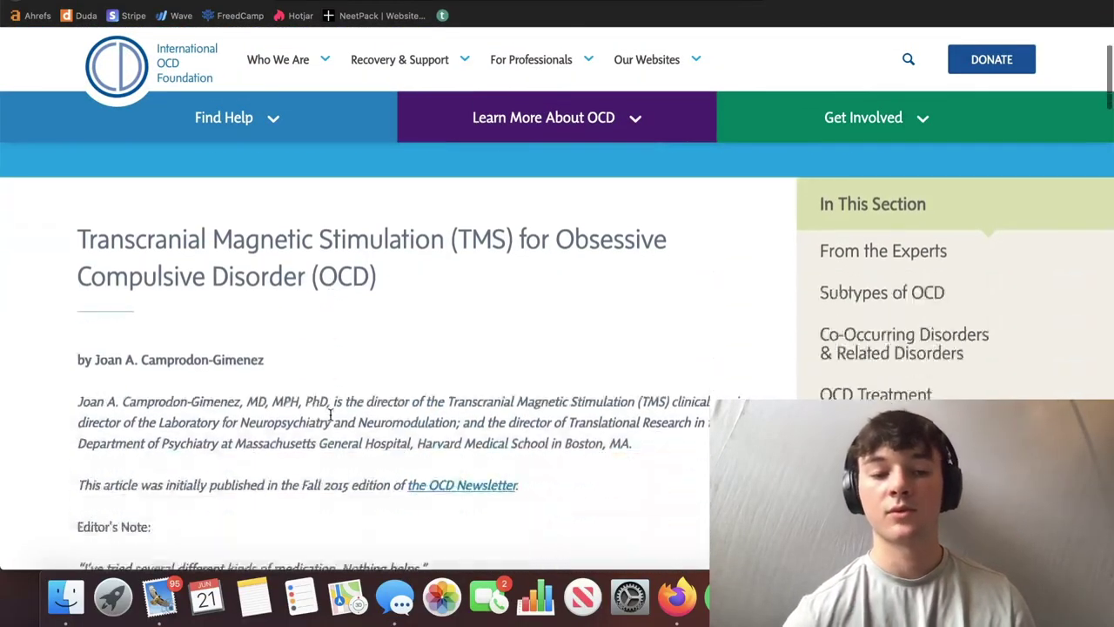
scroll(330, 414, "down", 10)
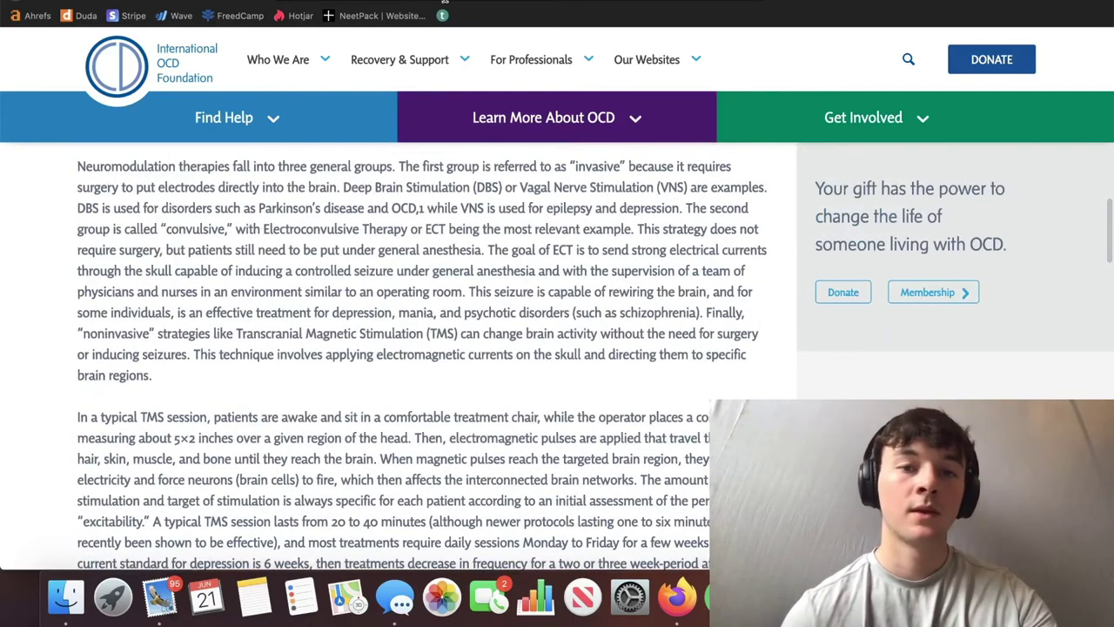
- Switch to the Ahrefs keyword overview for "tms for ocd" and find its SERP overview table
left_click(443, 3)
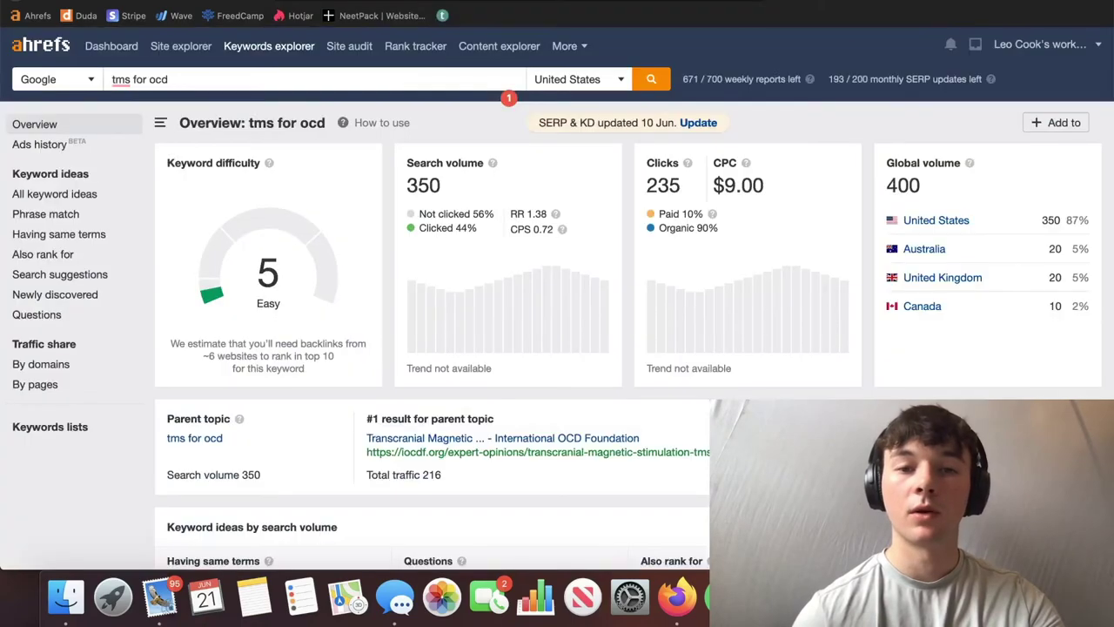
scroll(497, 304, "down", 15)
scroll(499, 309, "down", 5)
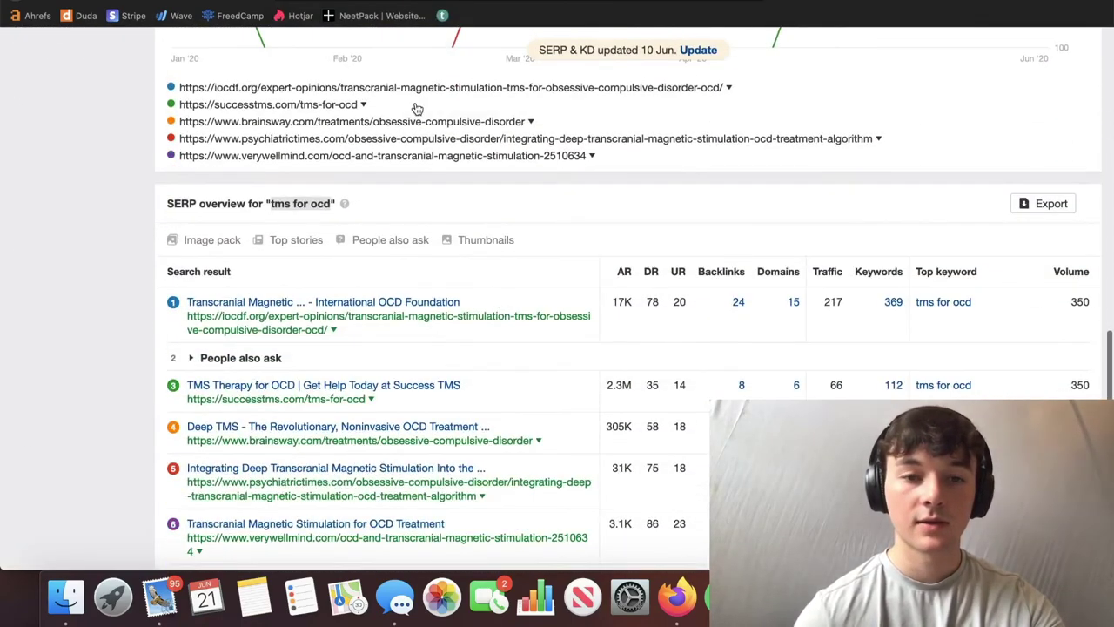
scroll(560, 256, "down", 2)
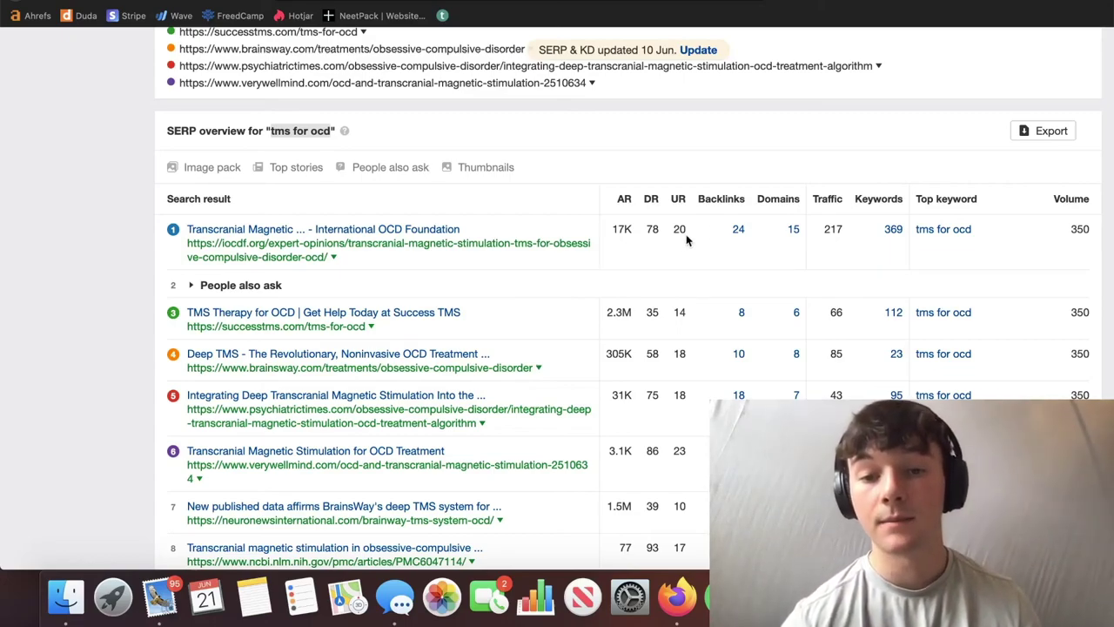
- Compare the backlinks and traffic of the International OCD Foundation and BrainsWay pages in the SERP overview
left_click_drag(729, 229, 747, 230)
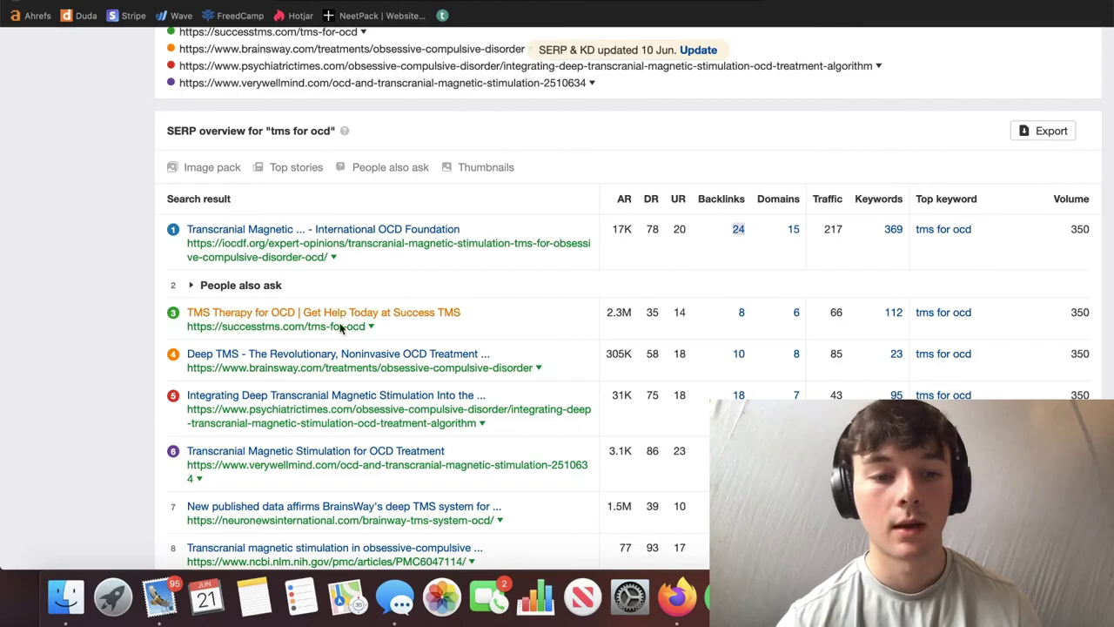
double_click(738, 353)
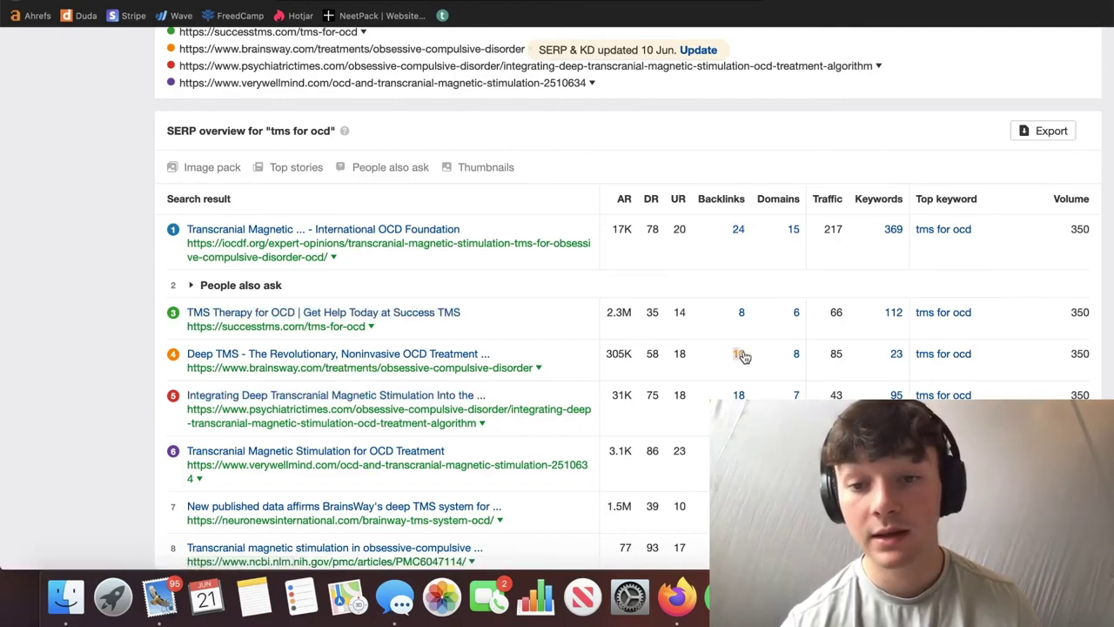
double_click(818, 356)
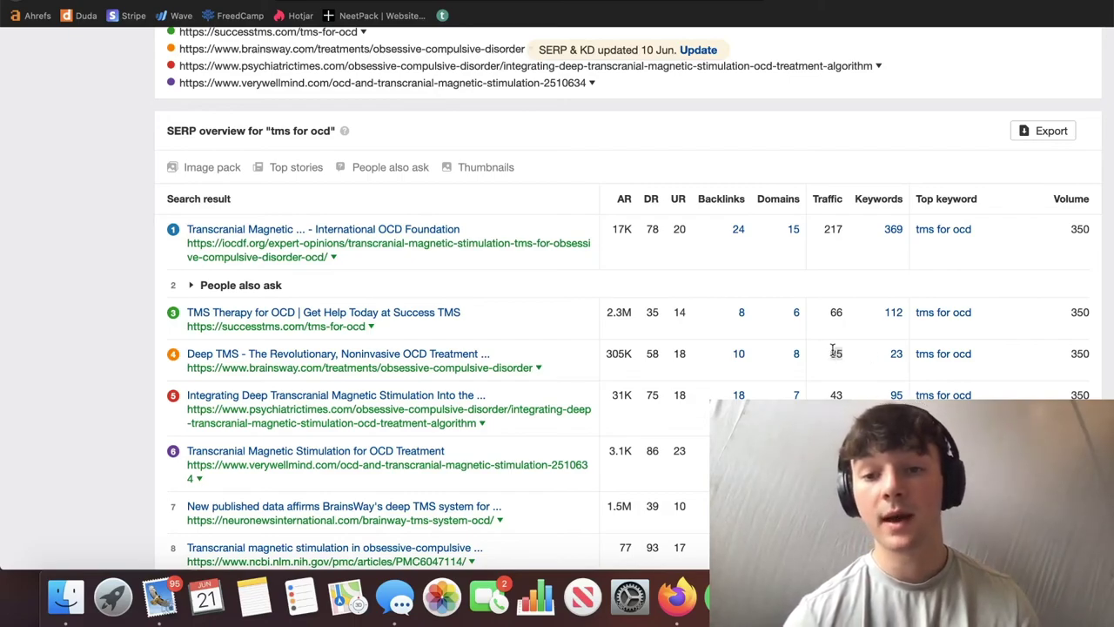
double_click(830, 230)
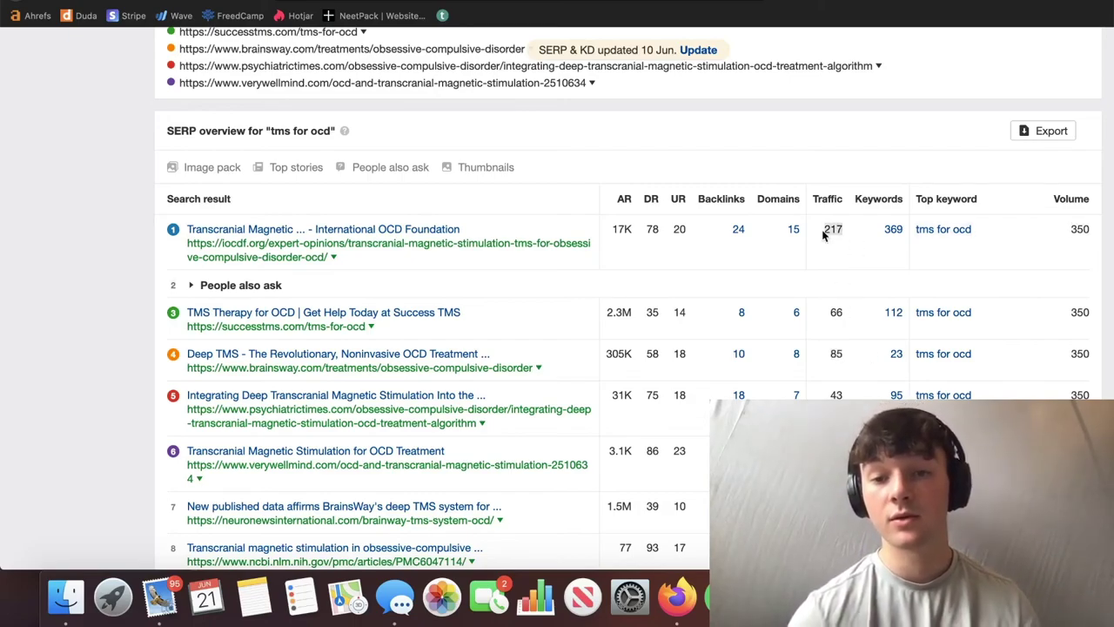
- Compare the traffic and ranking keyword counts of the BrainsWay and International OCD Foundation pages in the SERP overview
double_click(833, 352)
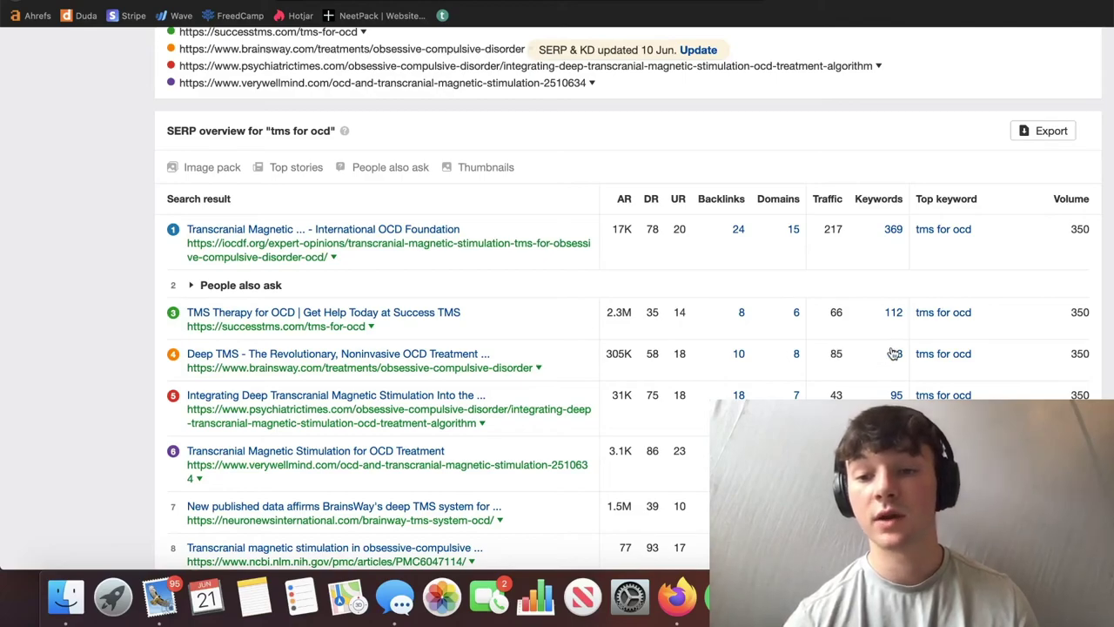
double_click(893, 230)
double_click(896, 354)
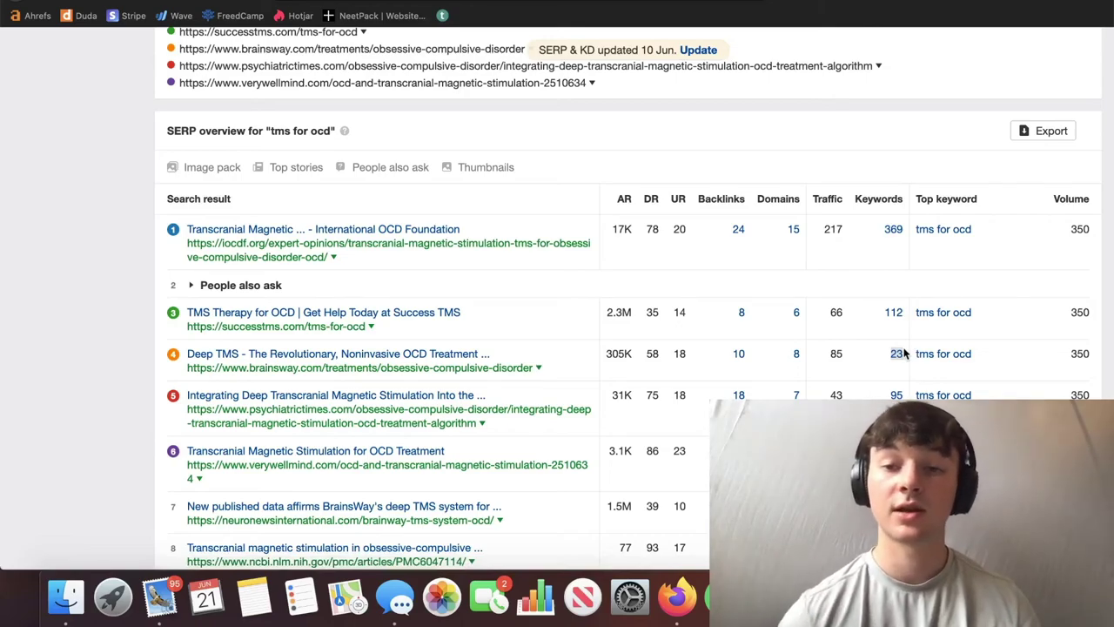
- Switch to the Content Audit sheet and review its keyword, related phrases and long tail keywords sections
key("ctrl+Tab")
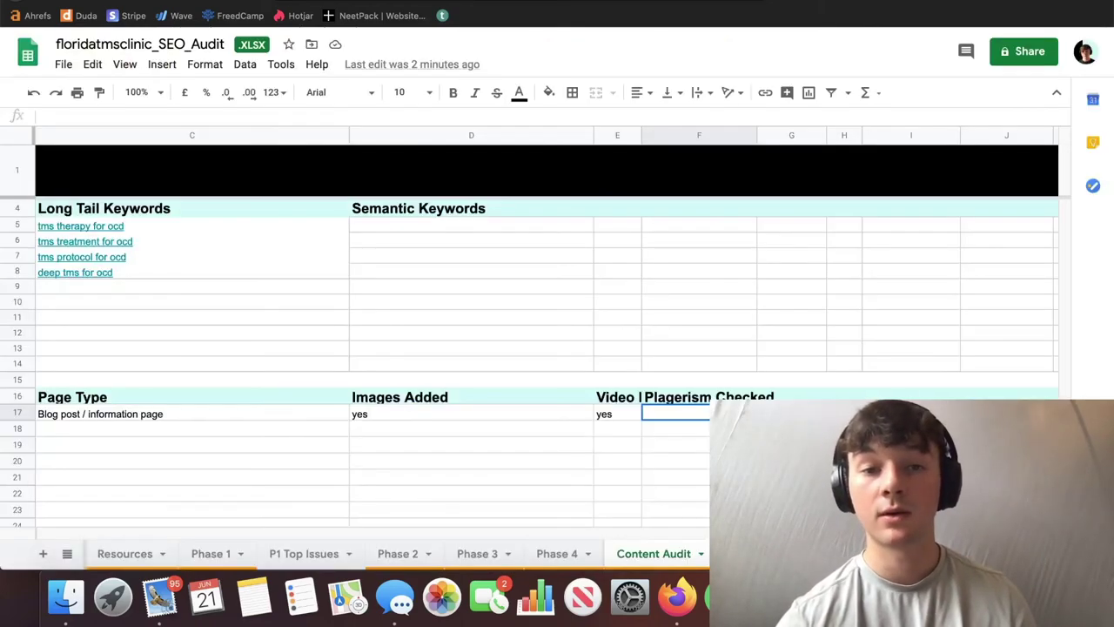
scroll(581, 209, "up", 1)
scroll(548, 270, "left", 5)
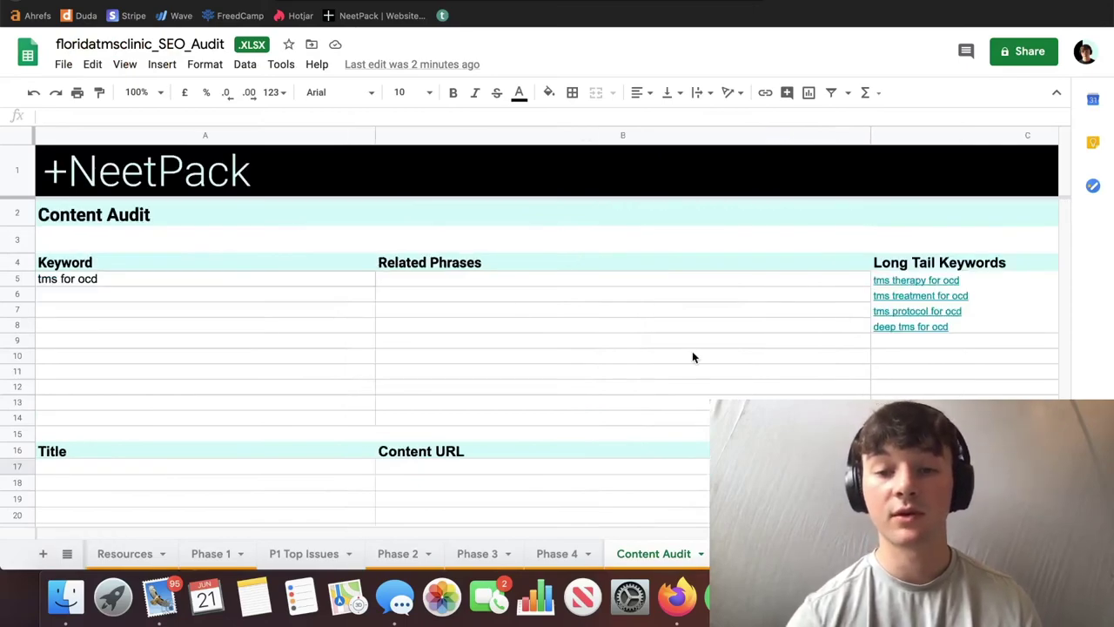
scroll(958, 310, "down", 1)
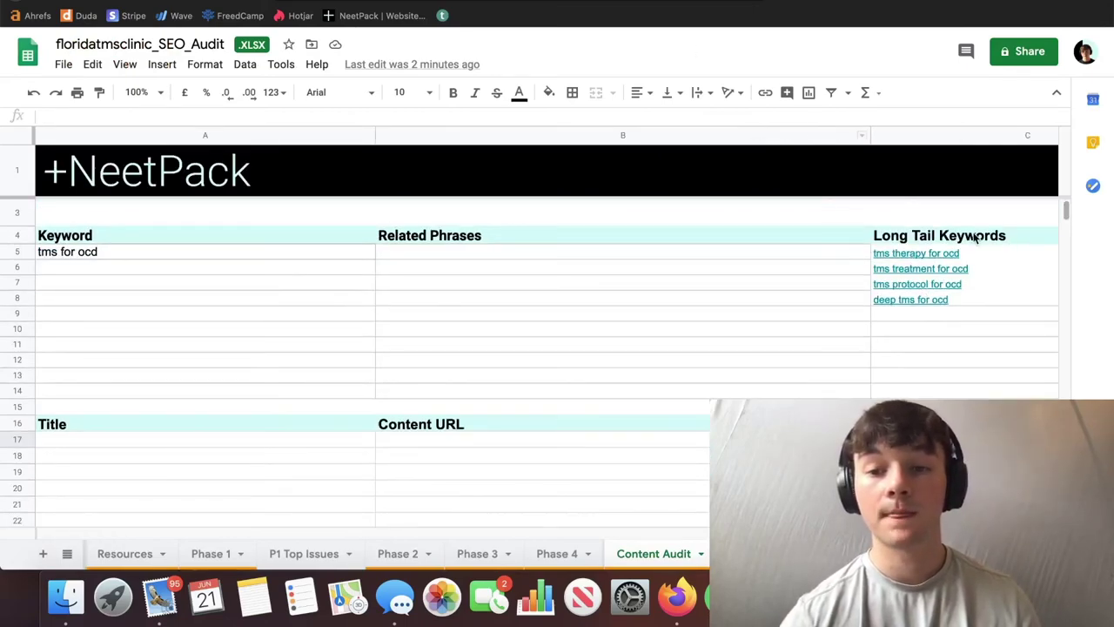
- Open the Ahrefs organic keywords reports for the BrainsWay and International OCD Foundation pages and look through the Foundation page's ranking keywords
key("ctrl+shift+Tab")
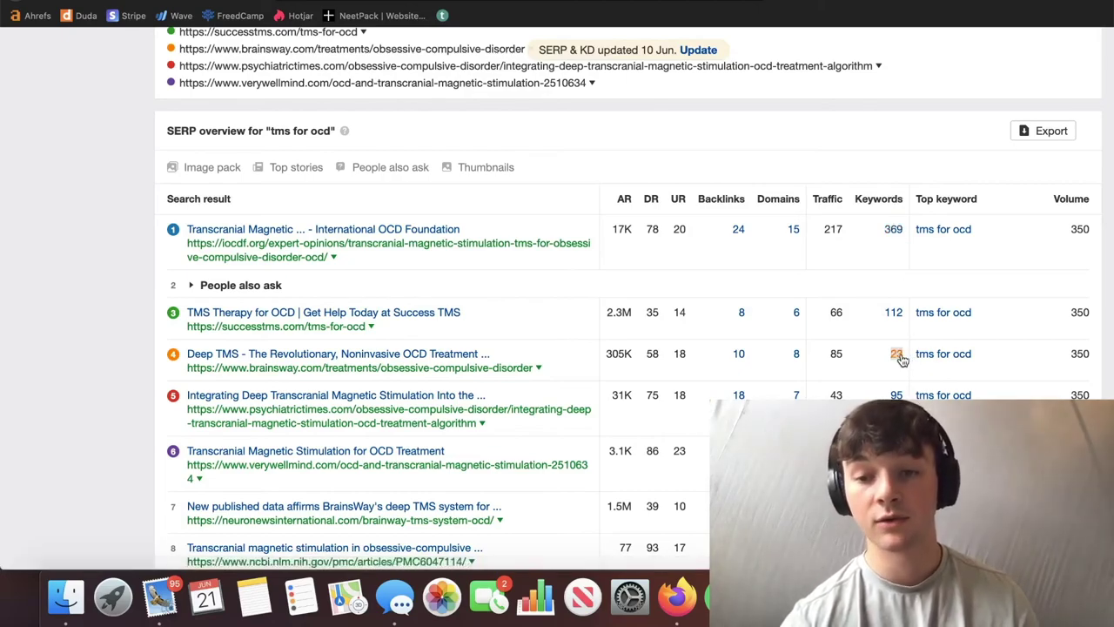
left_click(896, 353, "super")
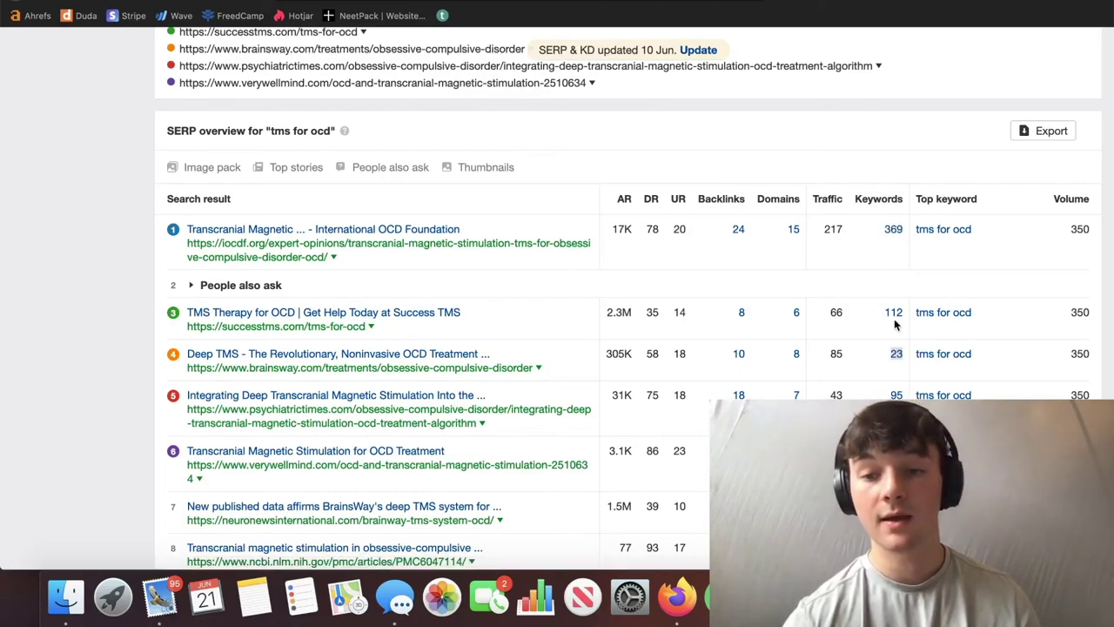
left_click(893, 229)
scroll(540, 302, "down", 15)
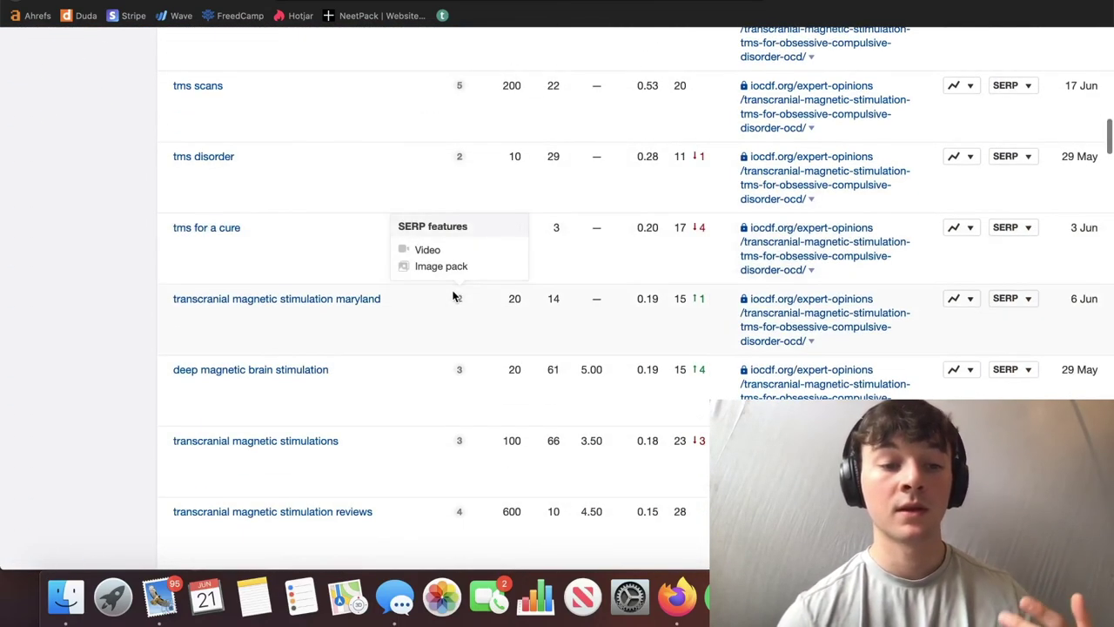
scroll(454, 294, "up", 5)
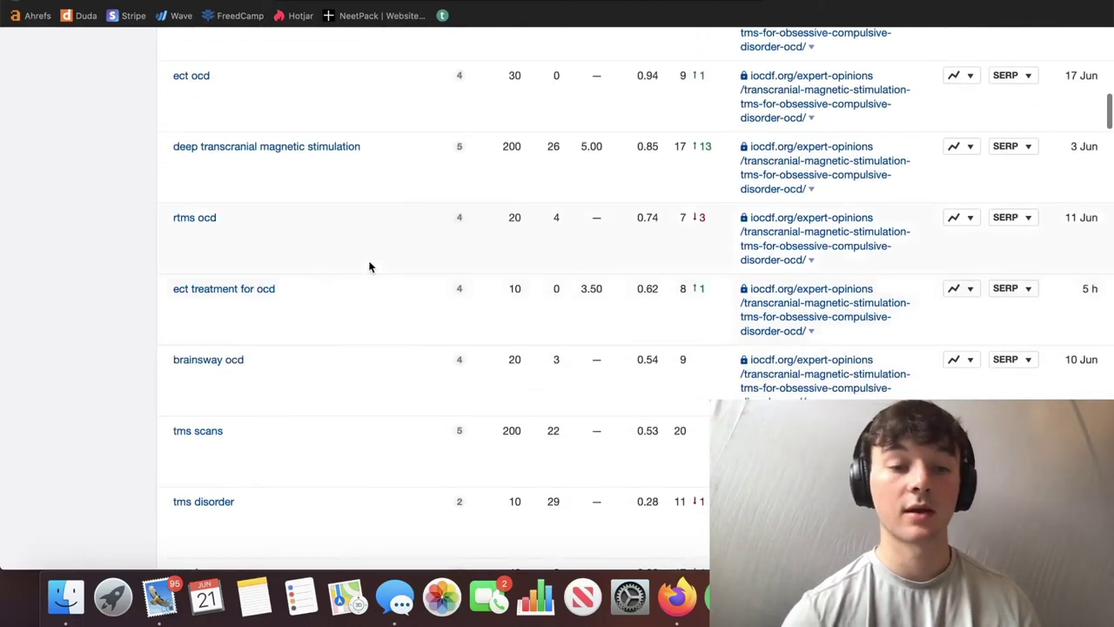
scroll(368, 266, "up", 3)
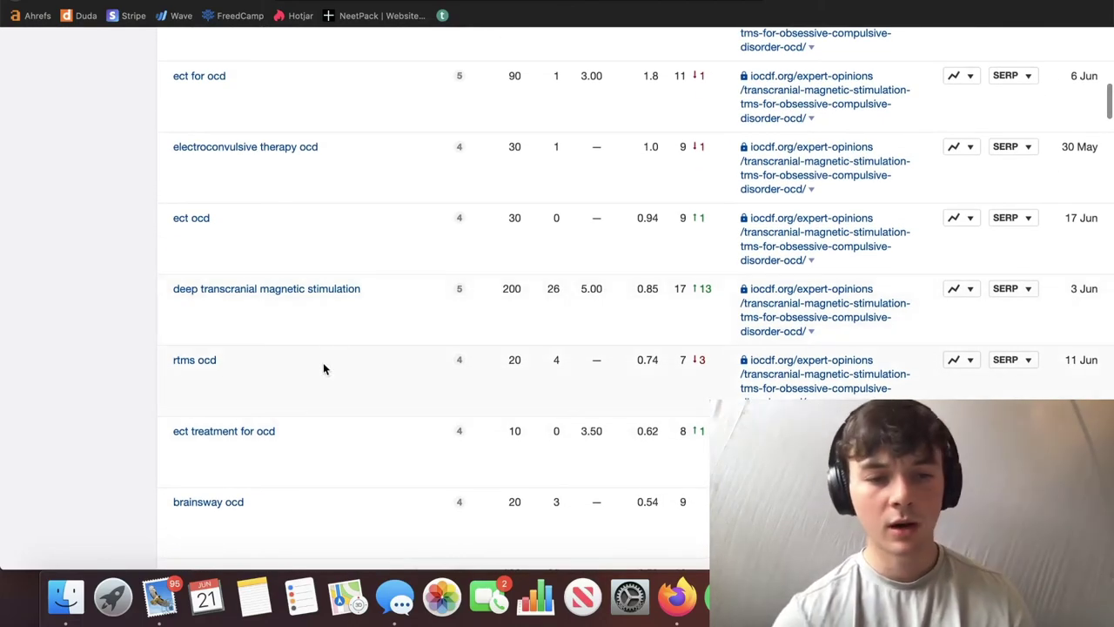
scroll(323, 362, "up", 2)
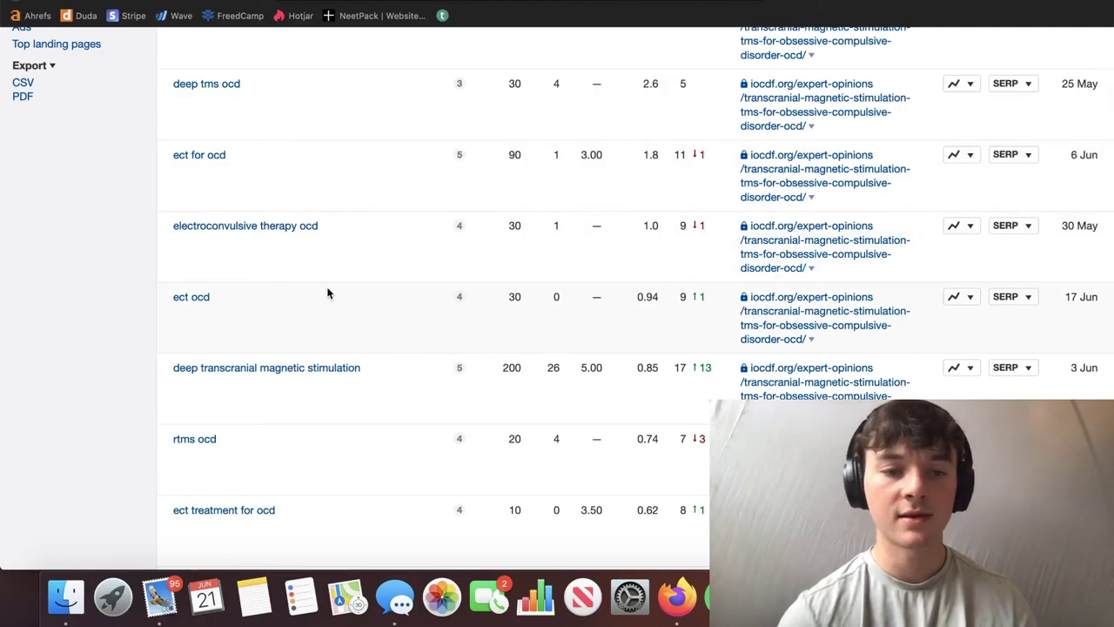
scroll(328, 294, "up", 6)
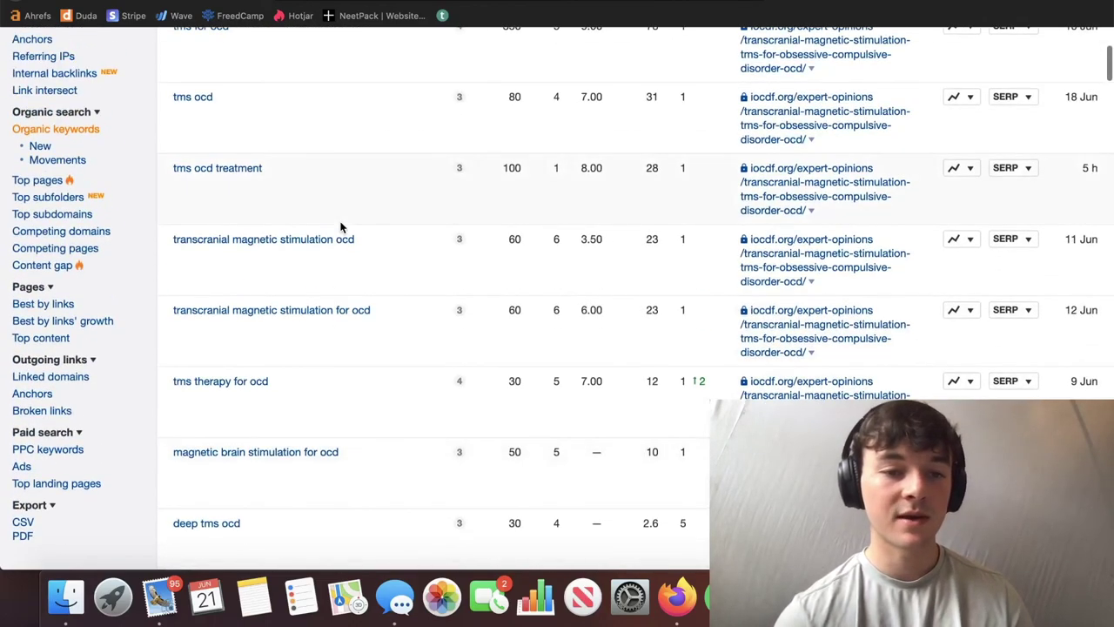
scroll(340, 316, "up", 3)
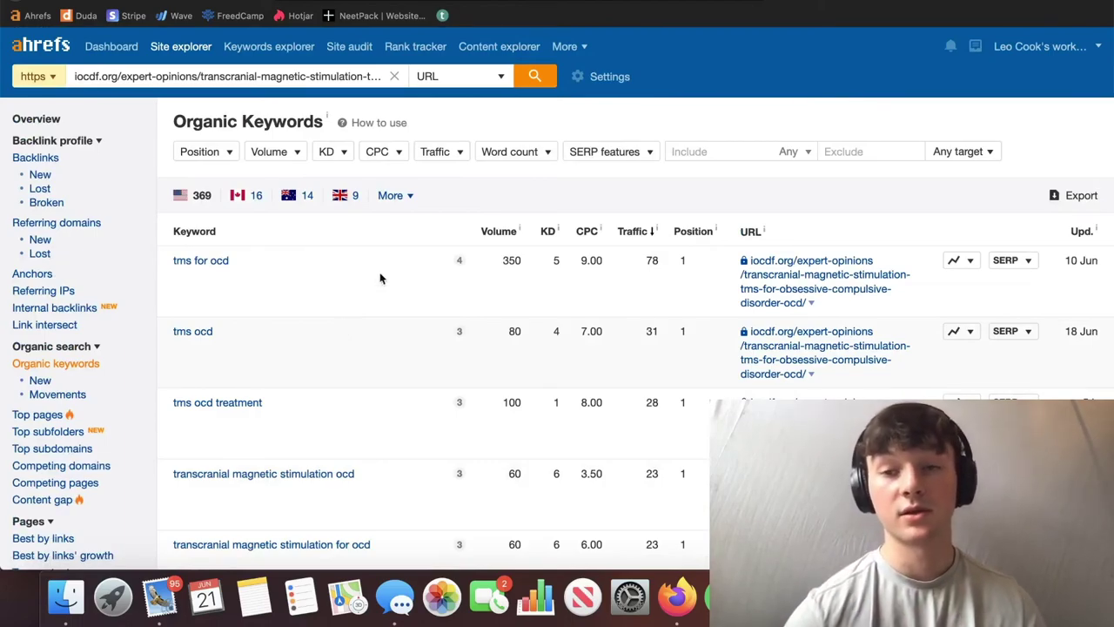
- Return to the Ahrefs keyword overview for "tms for ocd" and examine the ranking pages in its SERP overview
left_click(14, 12)
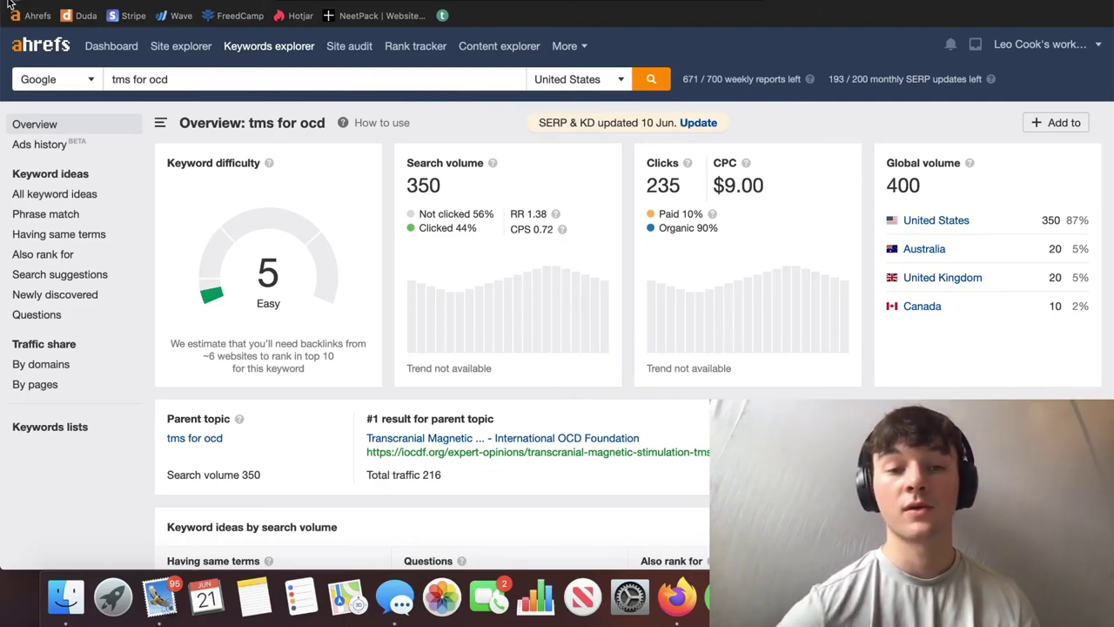
key("ctrl+Tab")
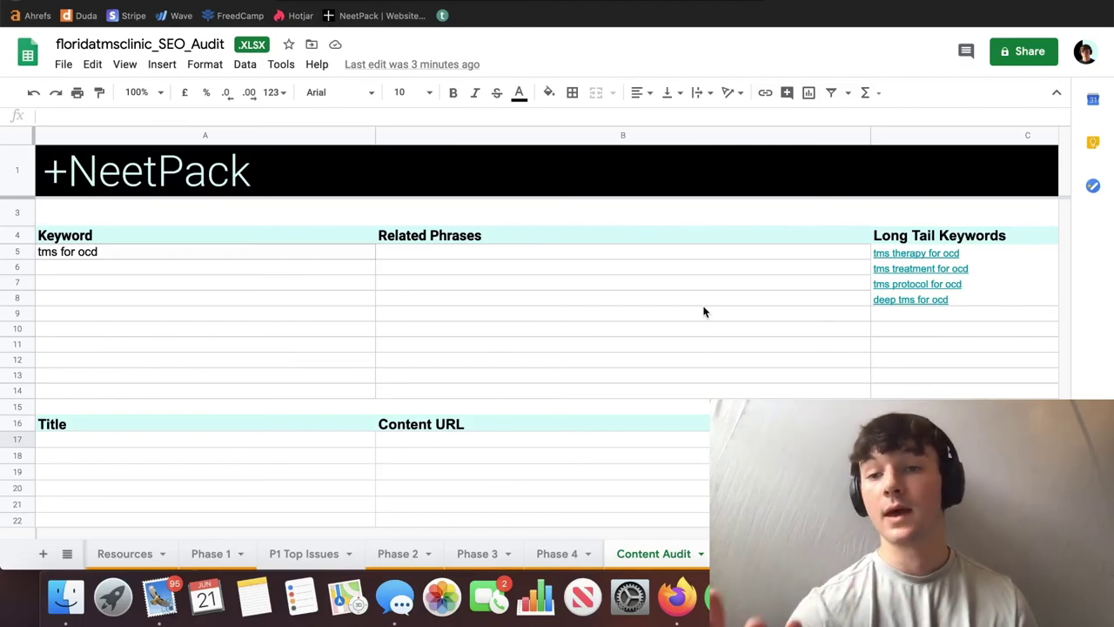
key("ctrl+Tab")
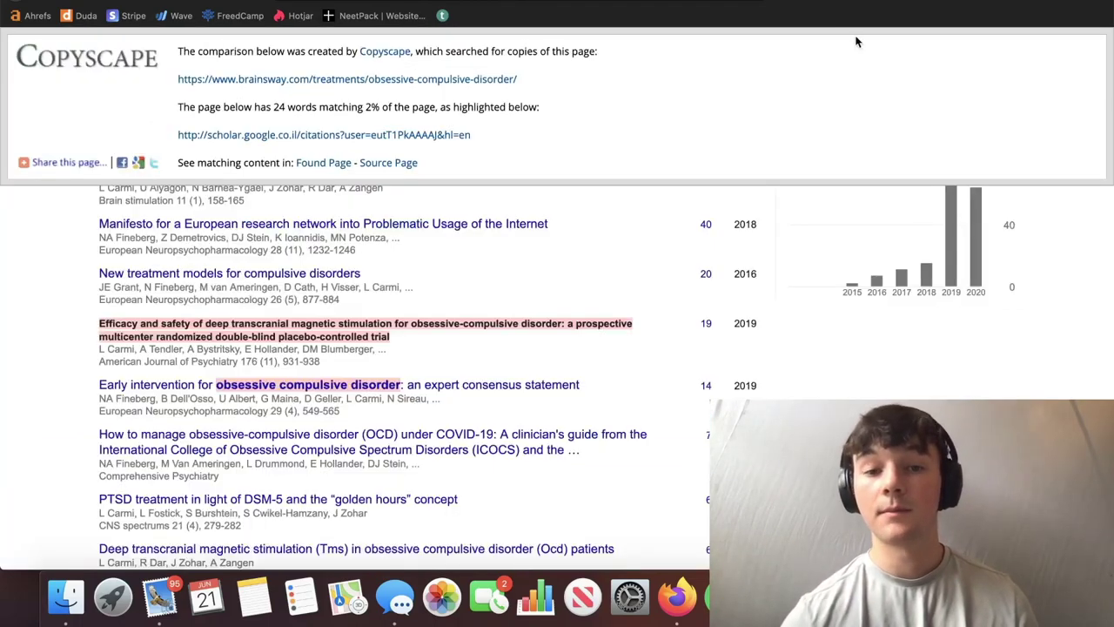
key("ctrl+Tab")
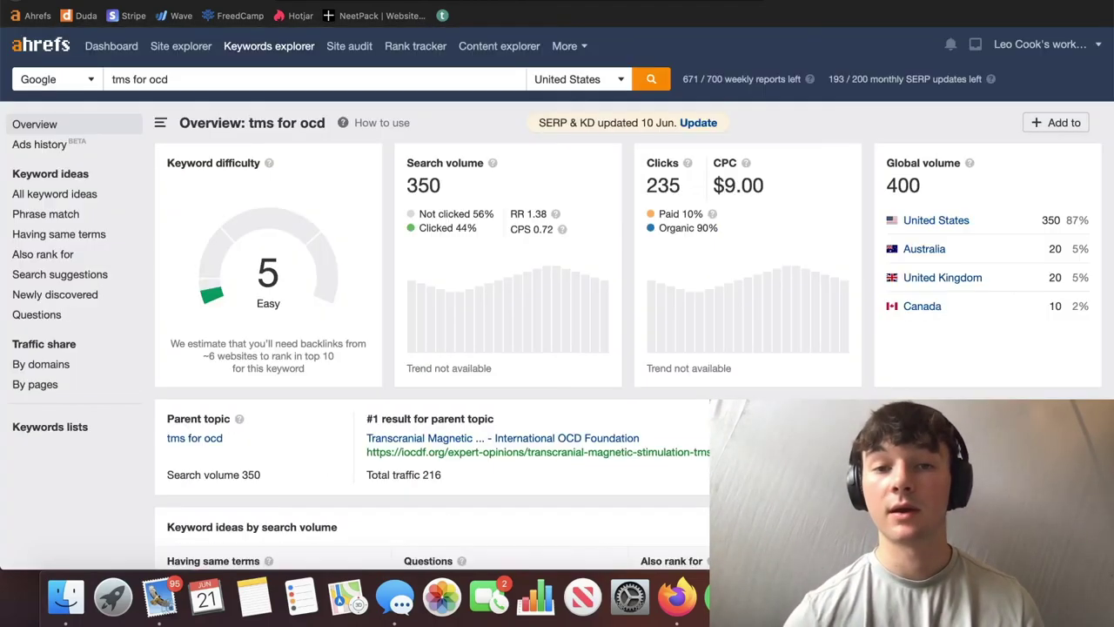
scroll(805, 260, "down", 15)
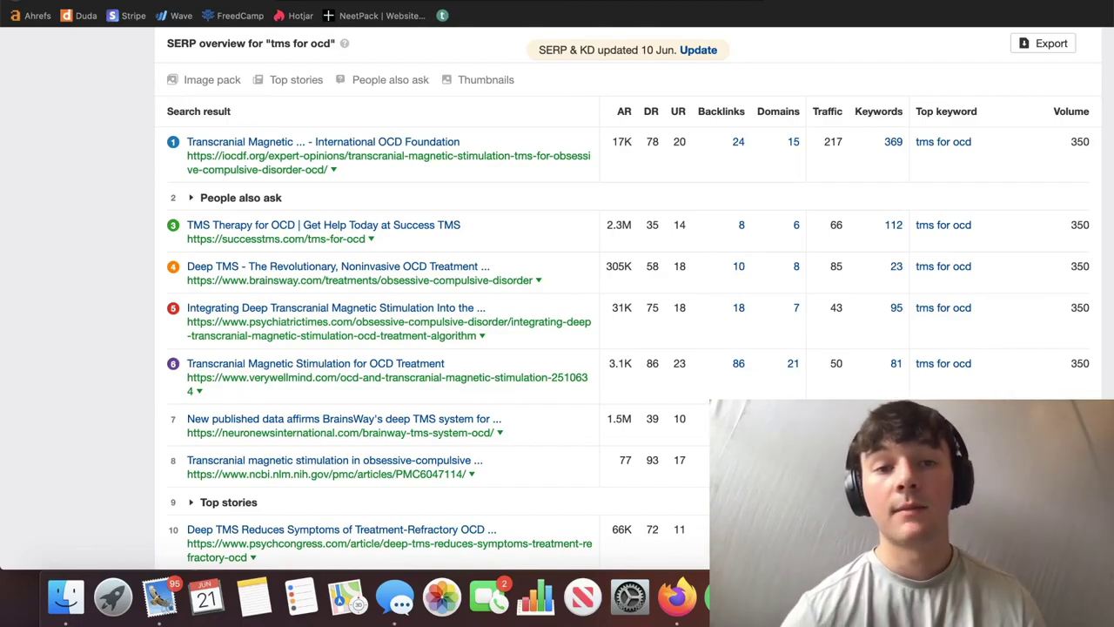
- Review the Content Audit sheet's columns through Plagerism Checked, and open the Phase 1 sheet of the audit workbook
key("ctrl+Tab")
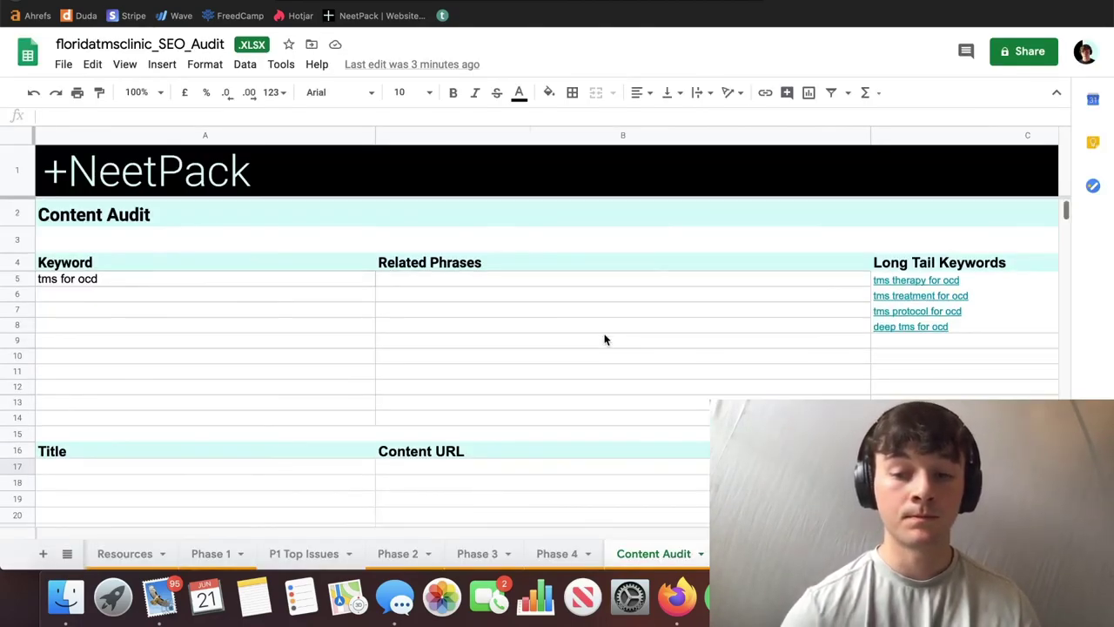
scroll(606, 339, "right", 10)
scroll(606, 340, "right", 3)
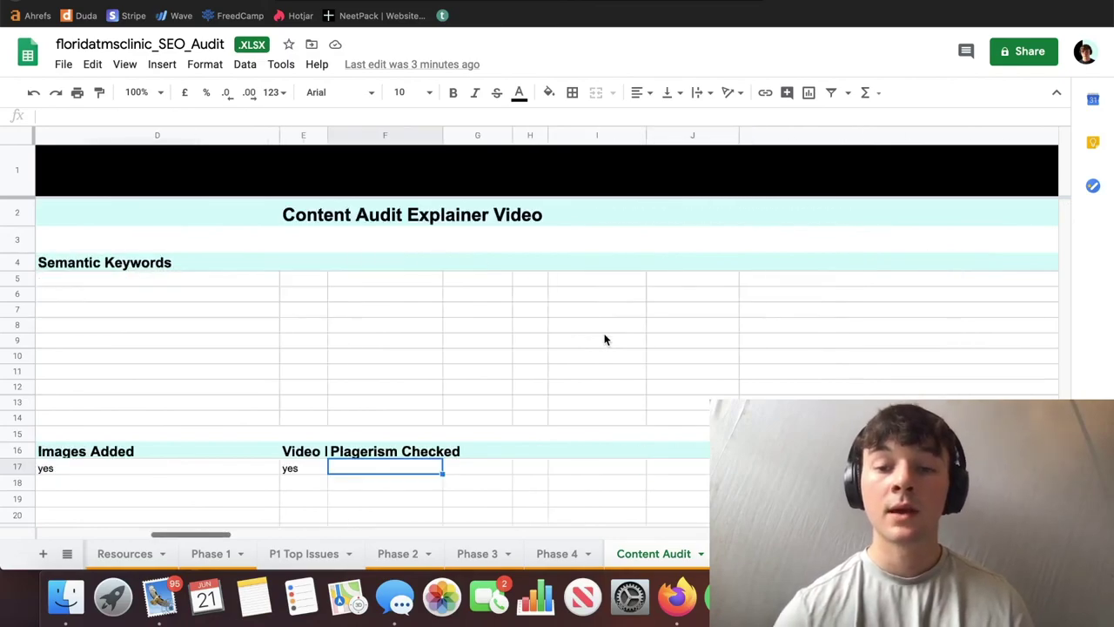
scroll(605, 339, "left", 15)
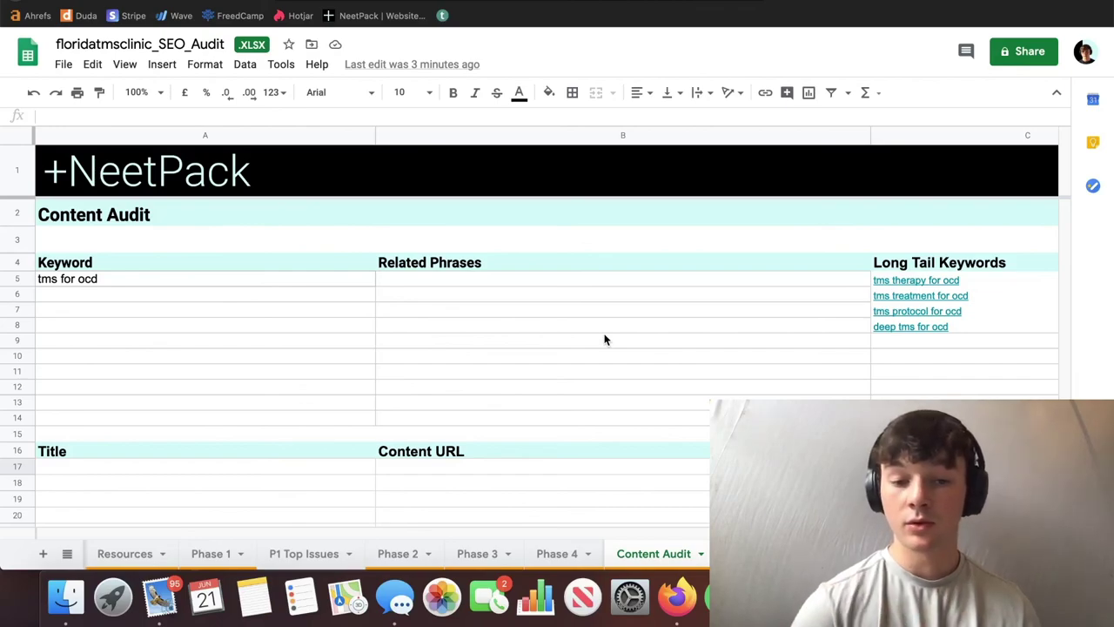
left_click(213, 554)
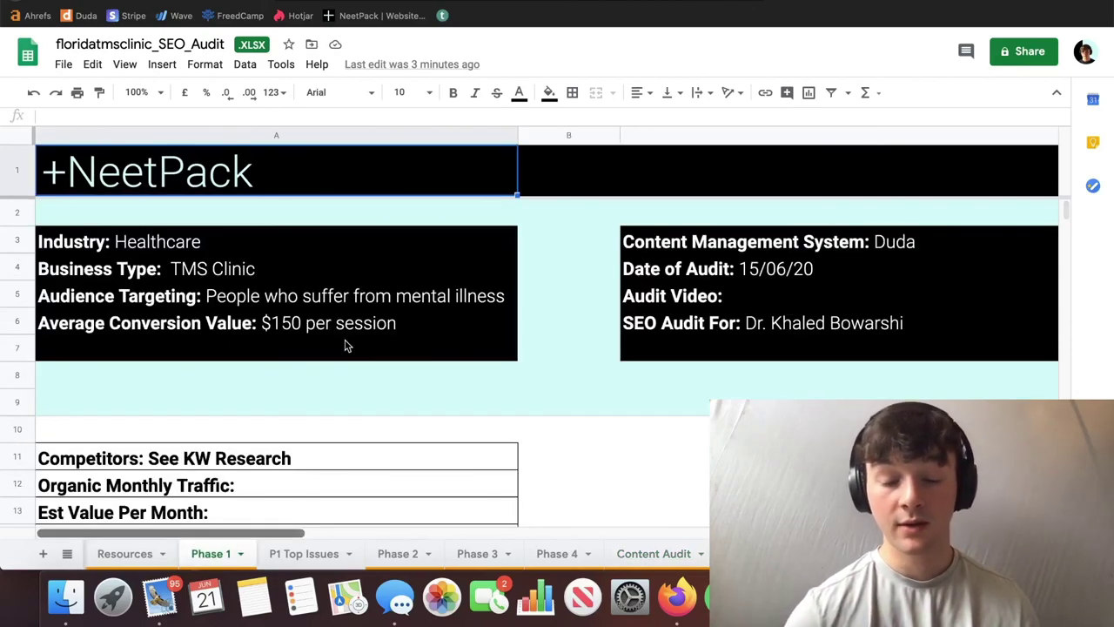